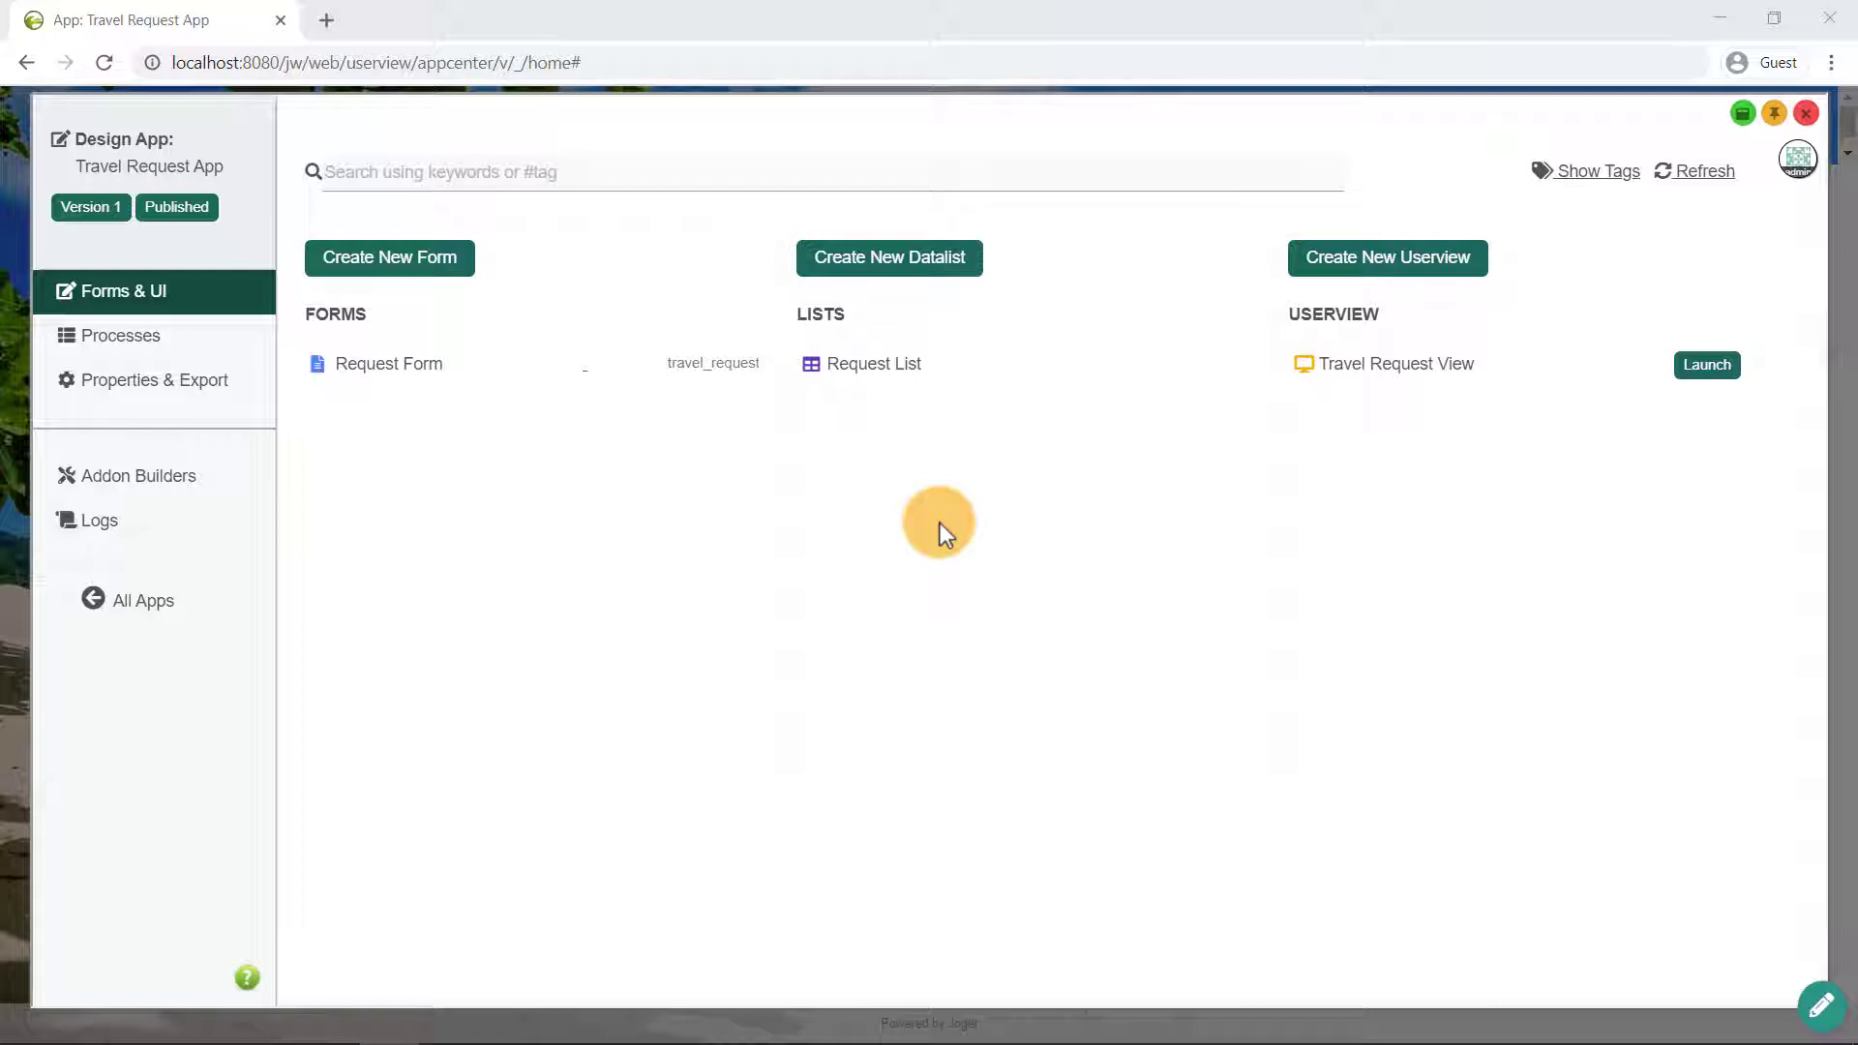
# Open the app's process designer and give Process 1 the ID travelRequestProcess and the name Travel Request Process
pyautogui.click(172, 344)
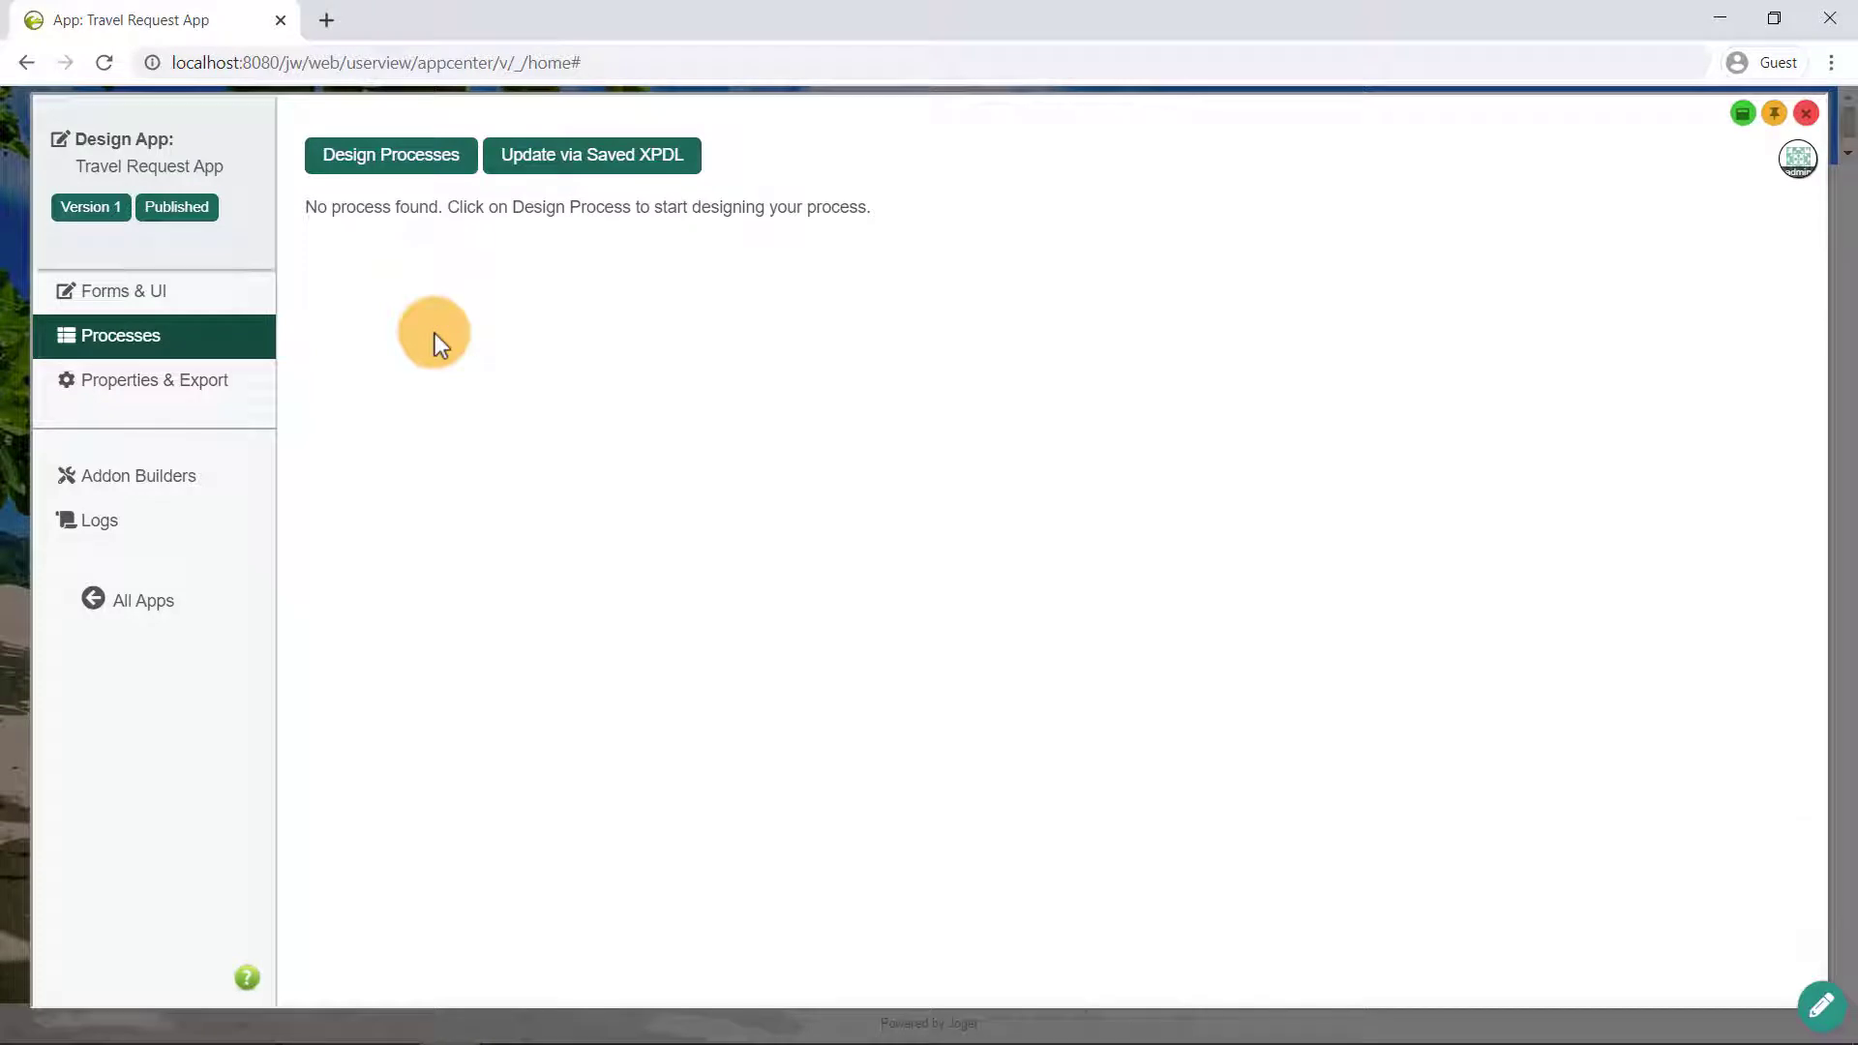
pyautogui.click(416, 157)
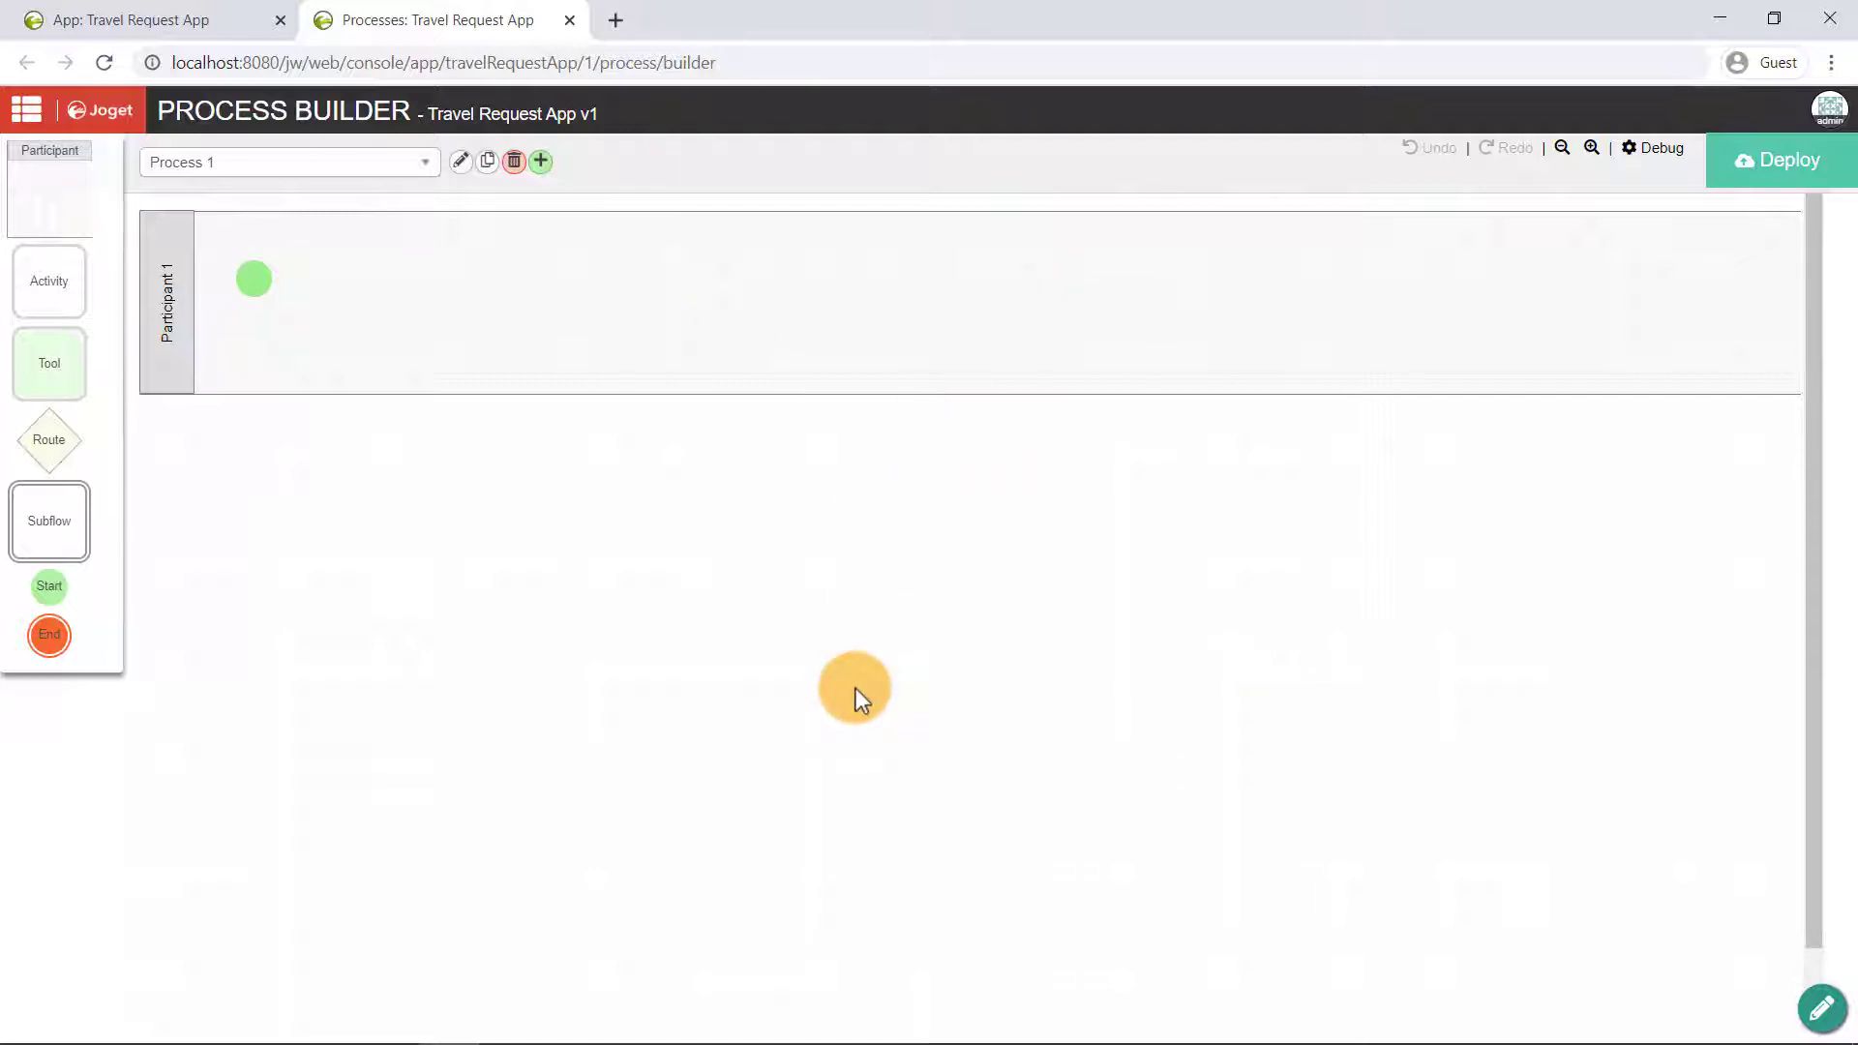
pyautogui.click(458, 164)
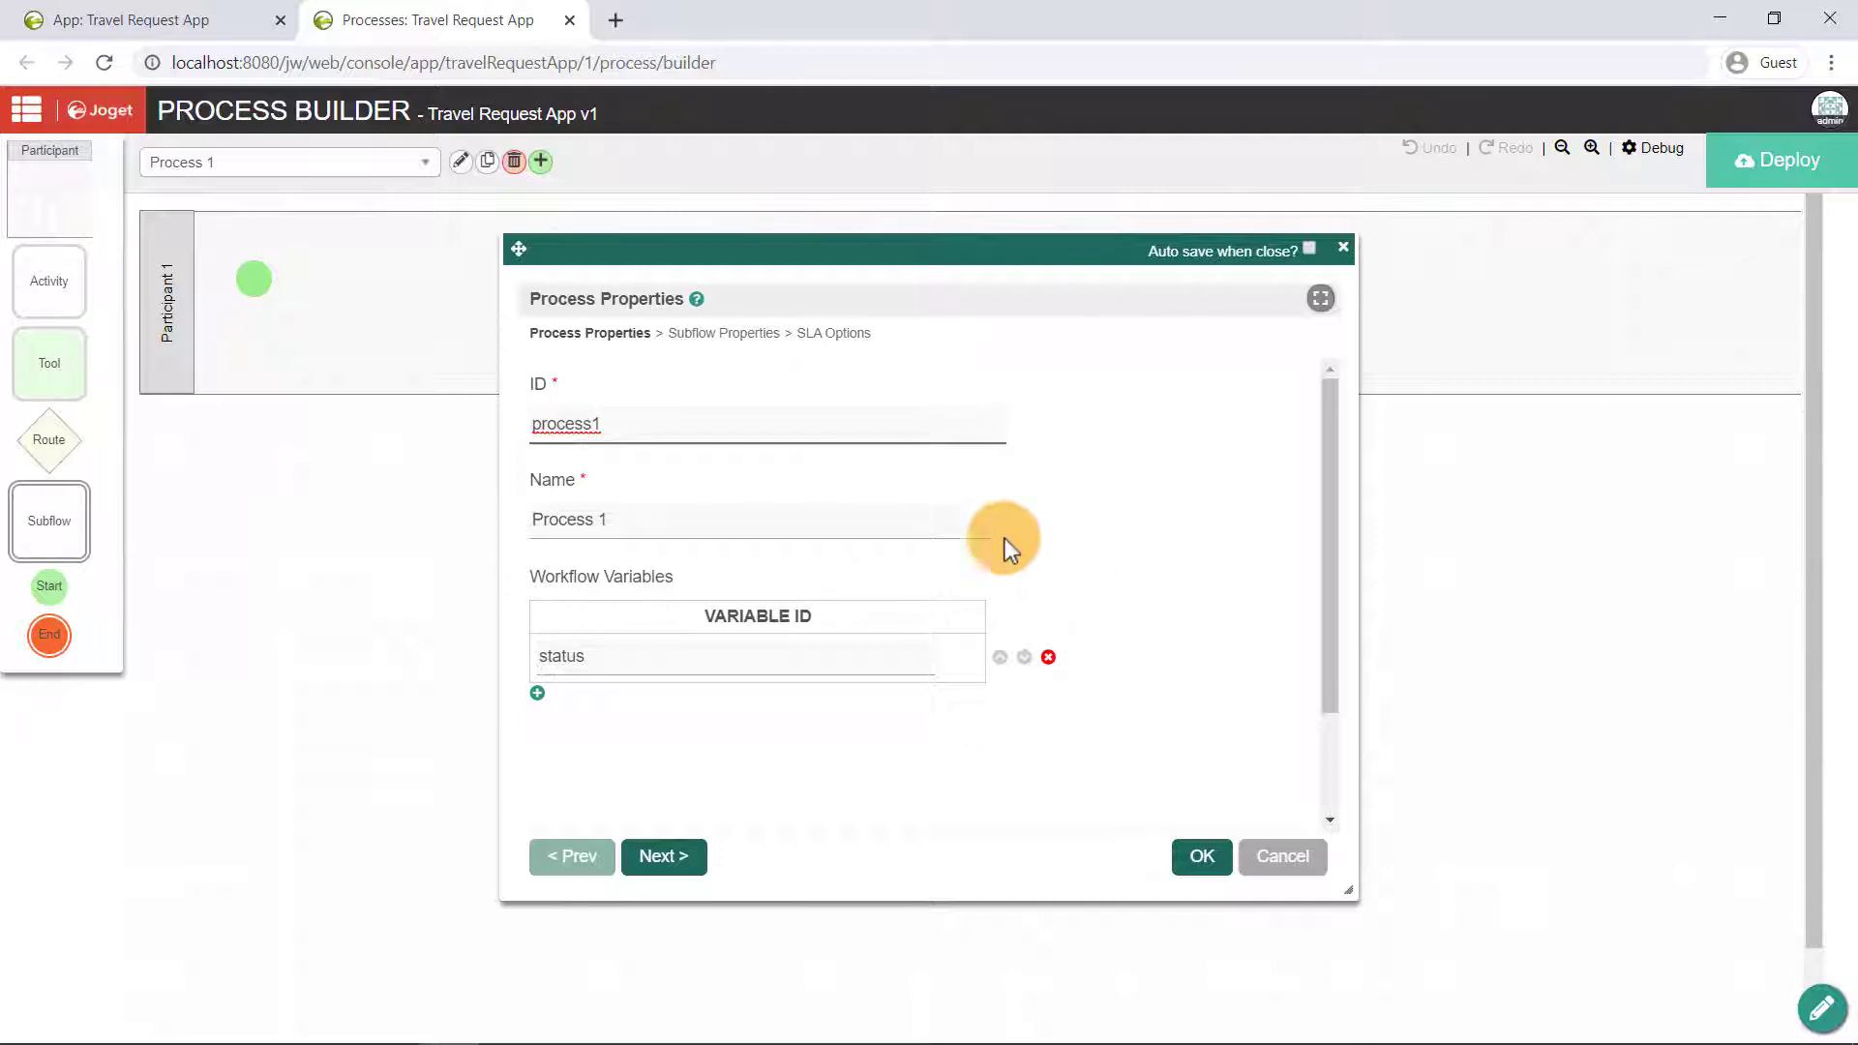
pyautogui.doubleClick(726, 426)
pyautogui.write('travel')
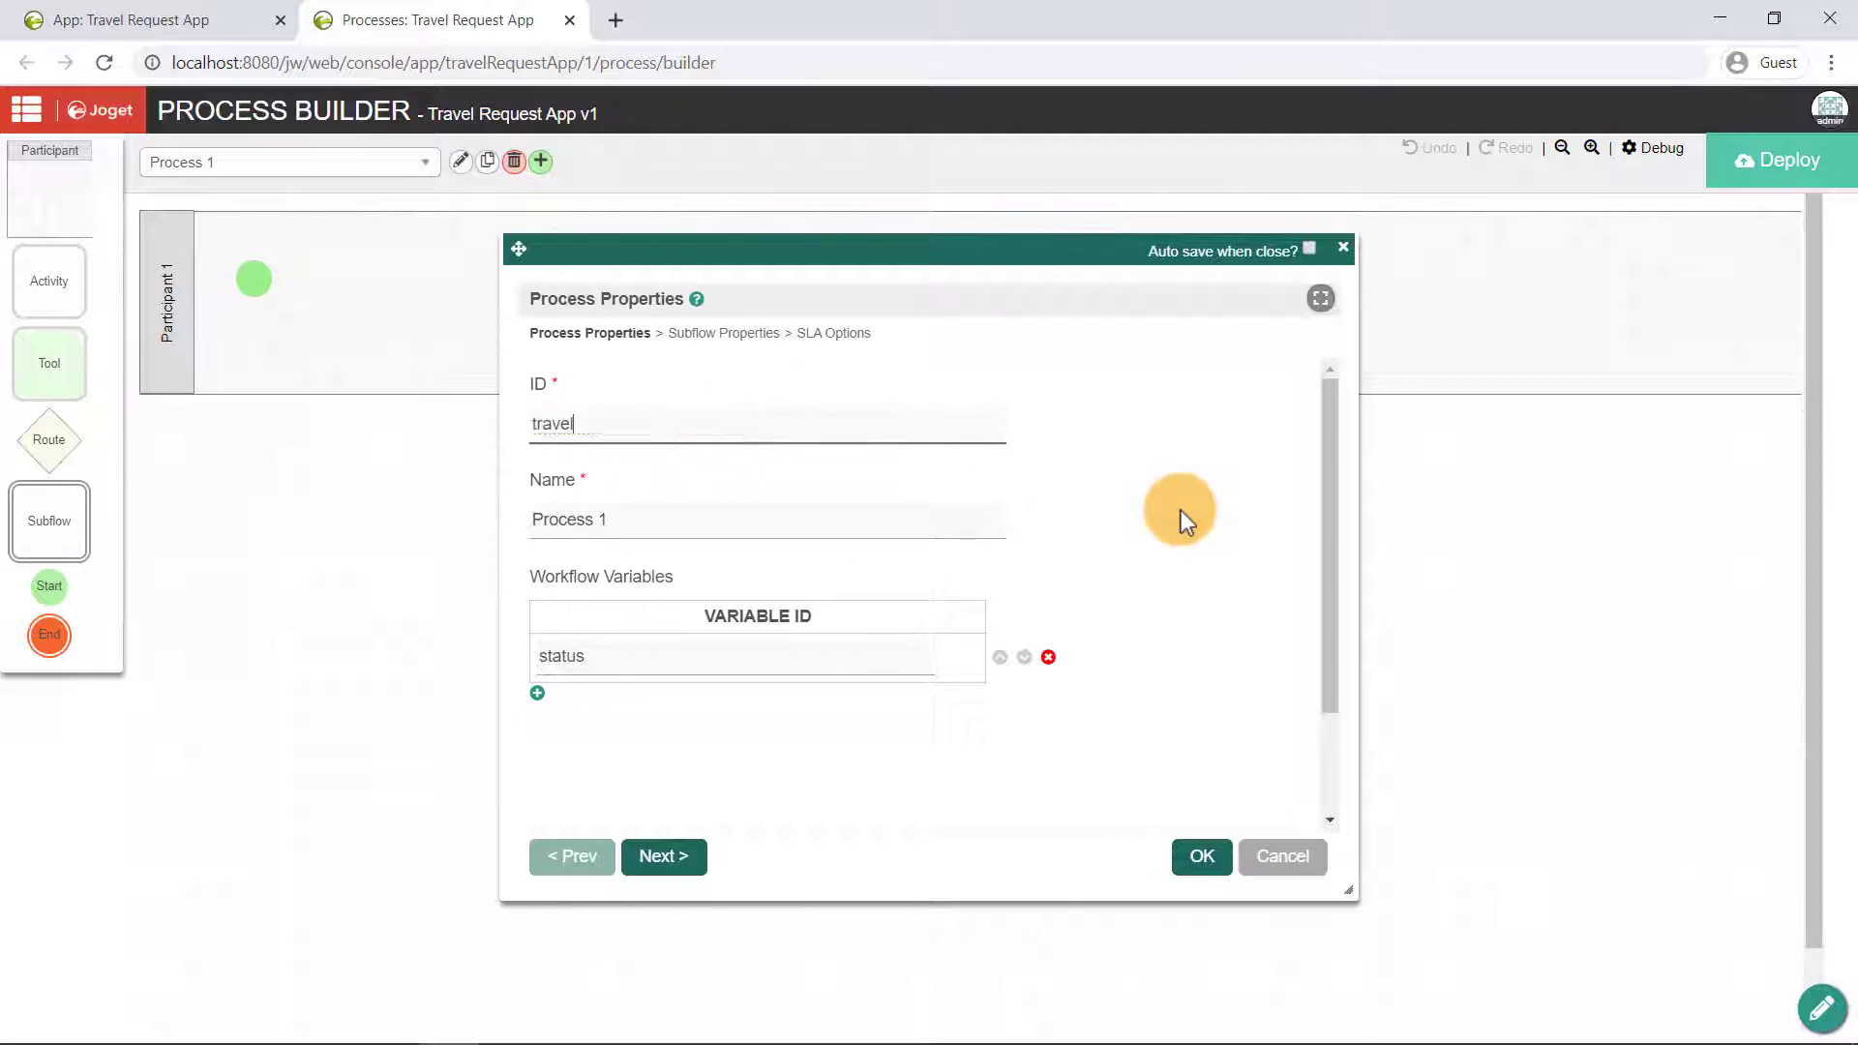
pyautogui.write('RequestProcess')
pyautogui.press('Tab')
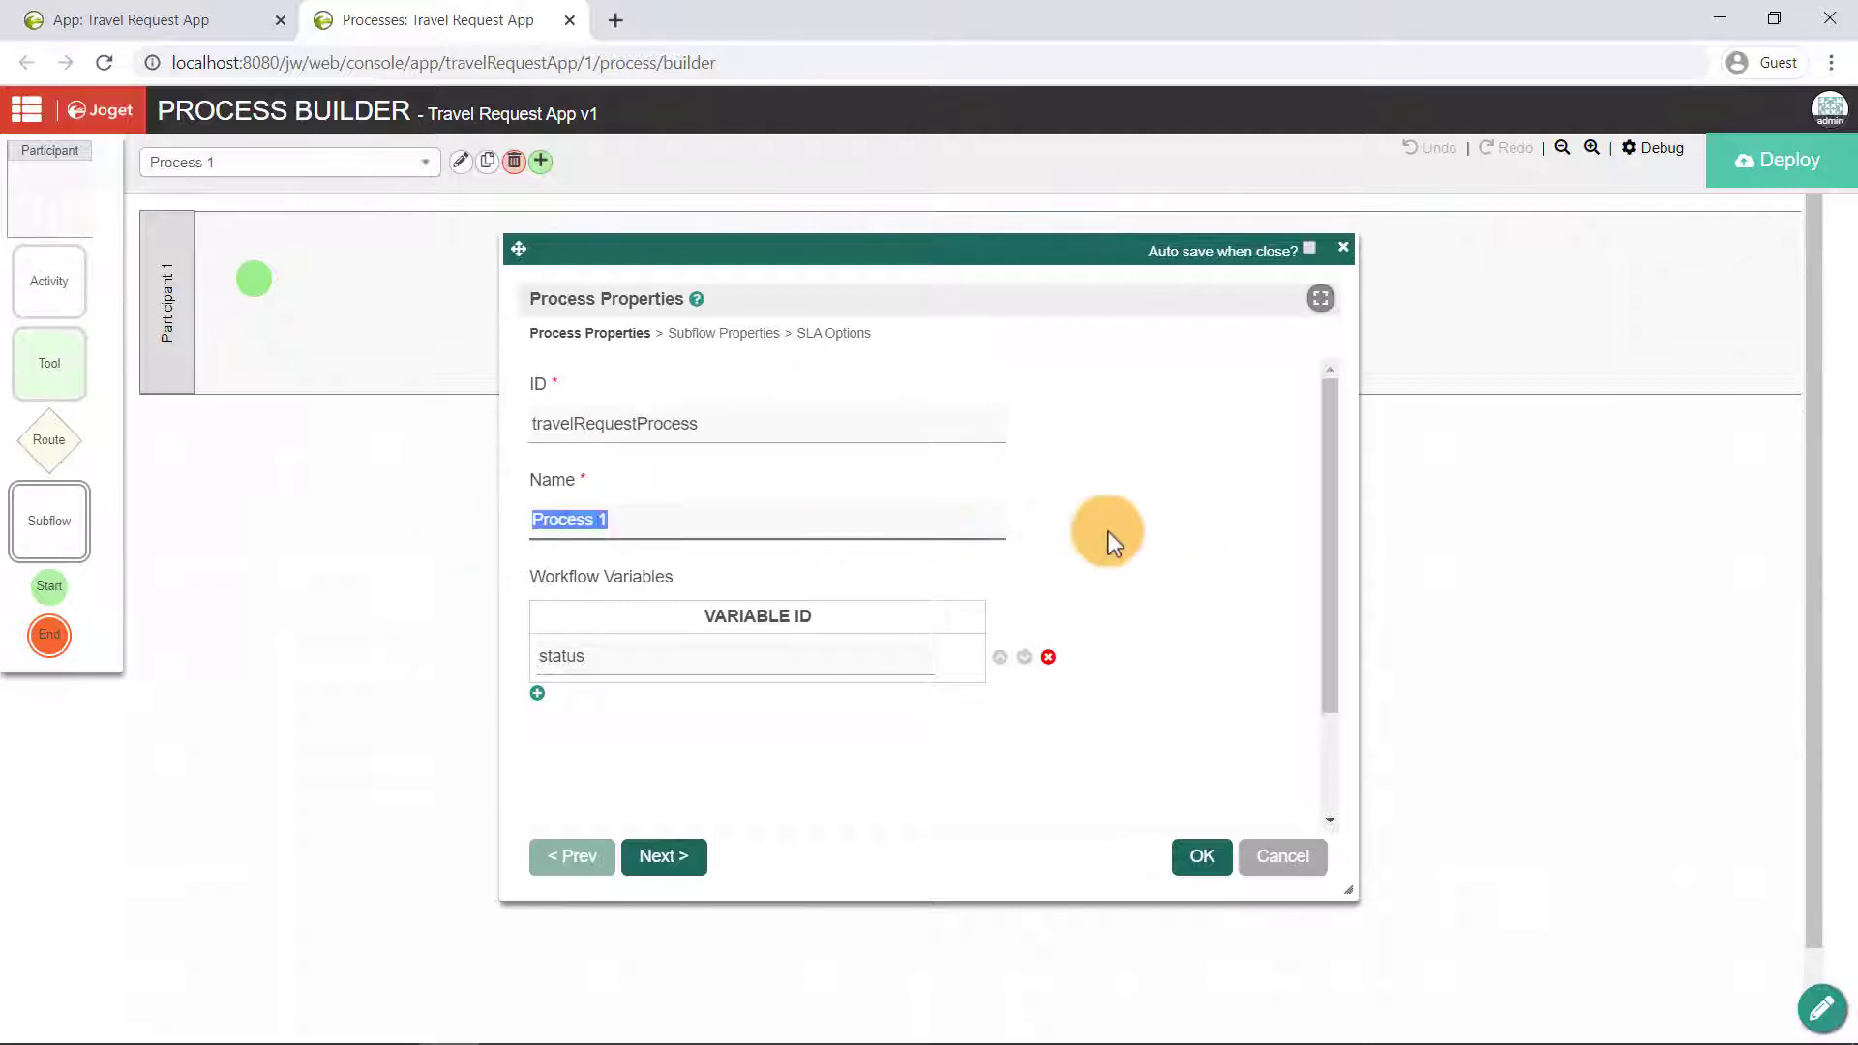
pyautogui.press('BackSpace')
pyautogui.write('Travel Request ')
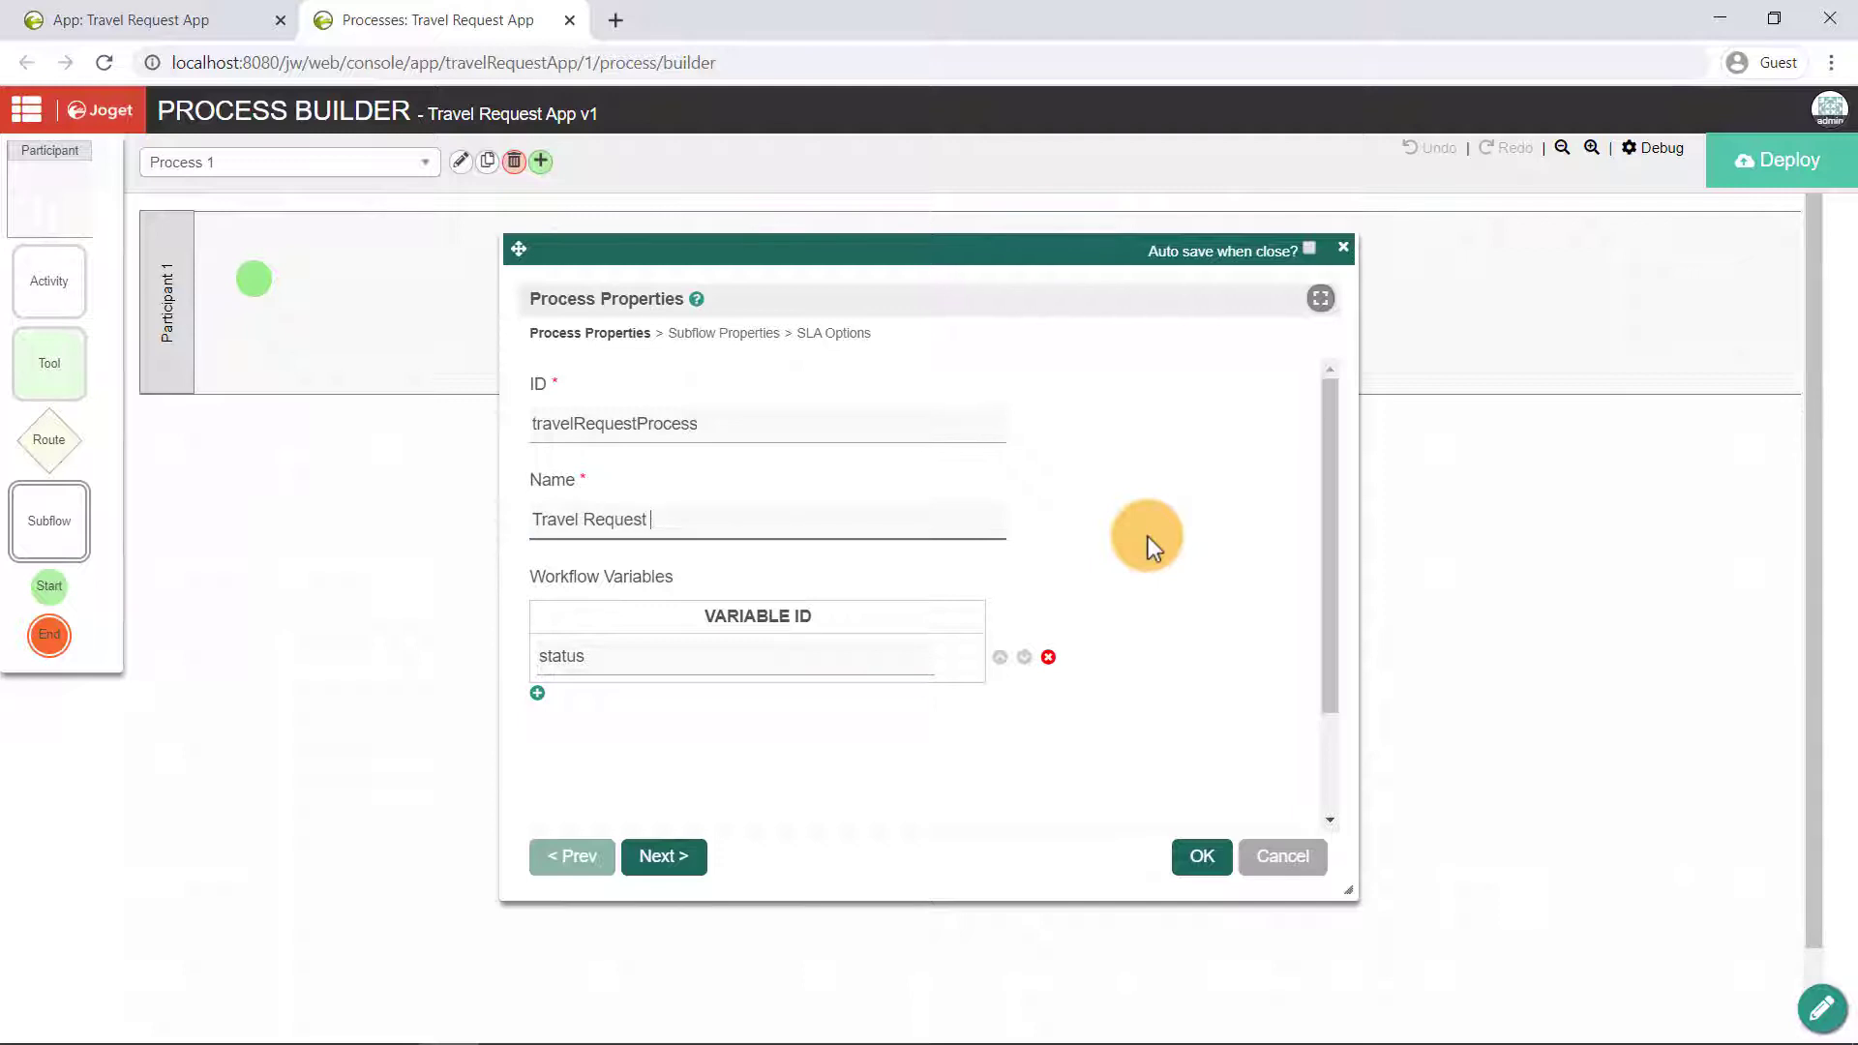
pyautogui.write('Process')
pyautogui.click(1202, 857)
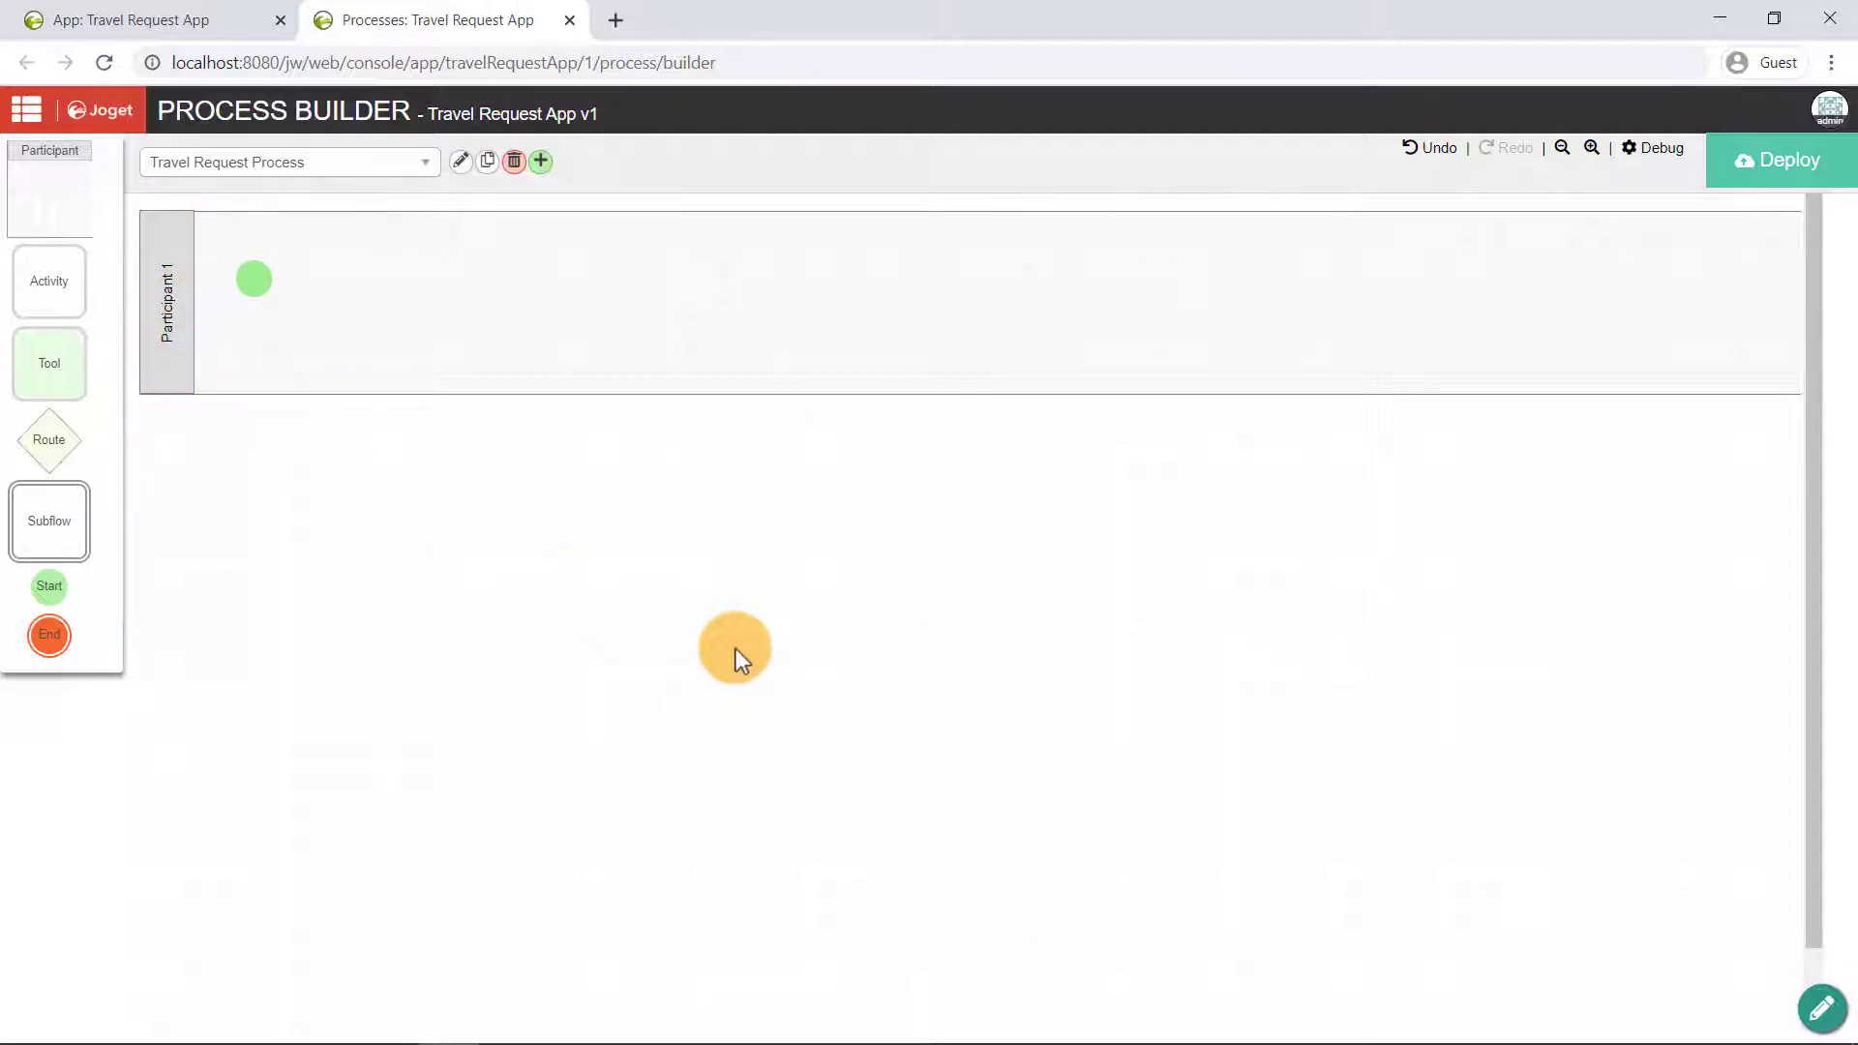
# Change the first participant's ID to requester and its name to Requester
pyautogui.moveTo(162, 296)
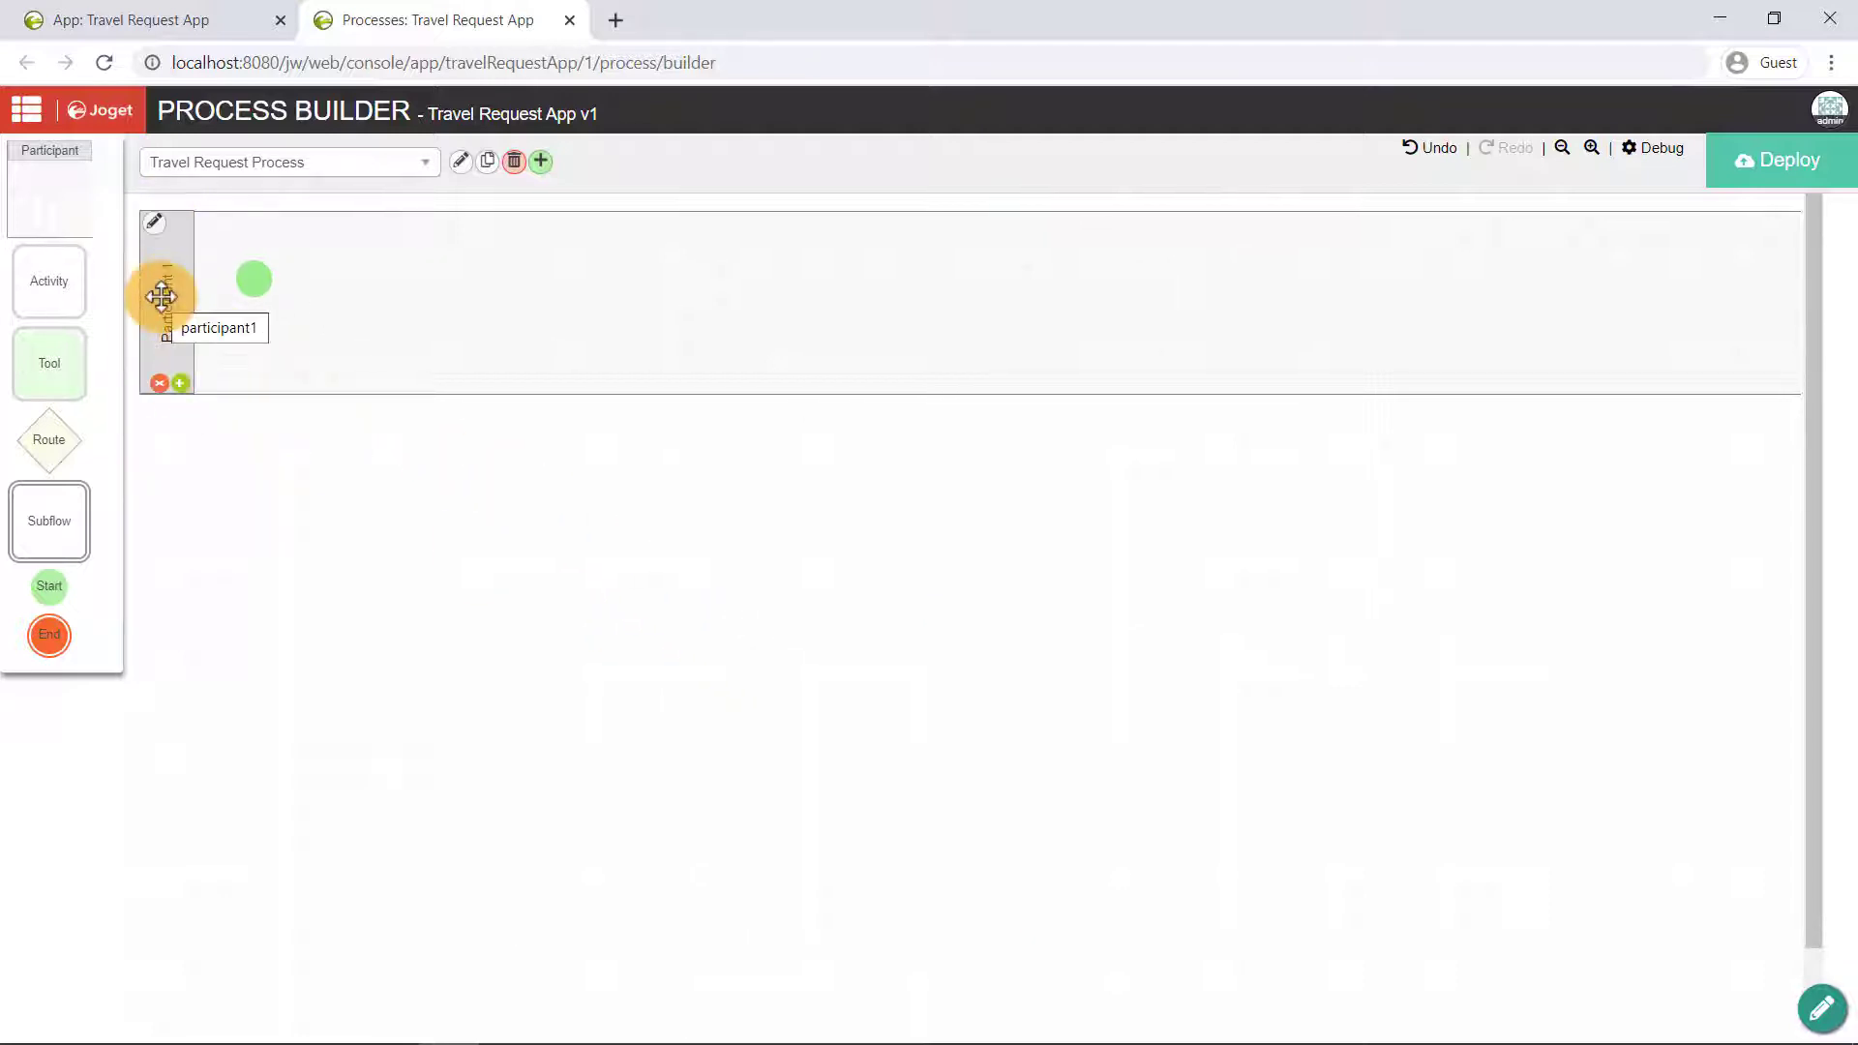
pyautogui.click(154, 224)
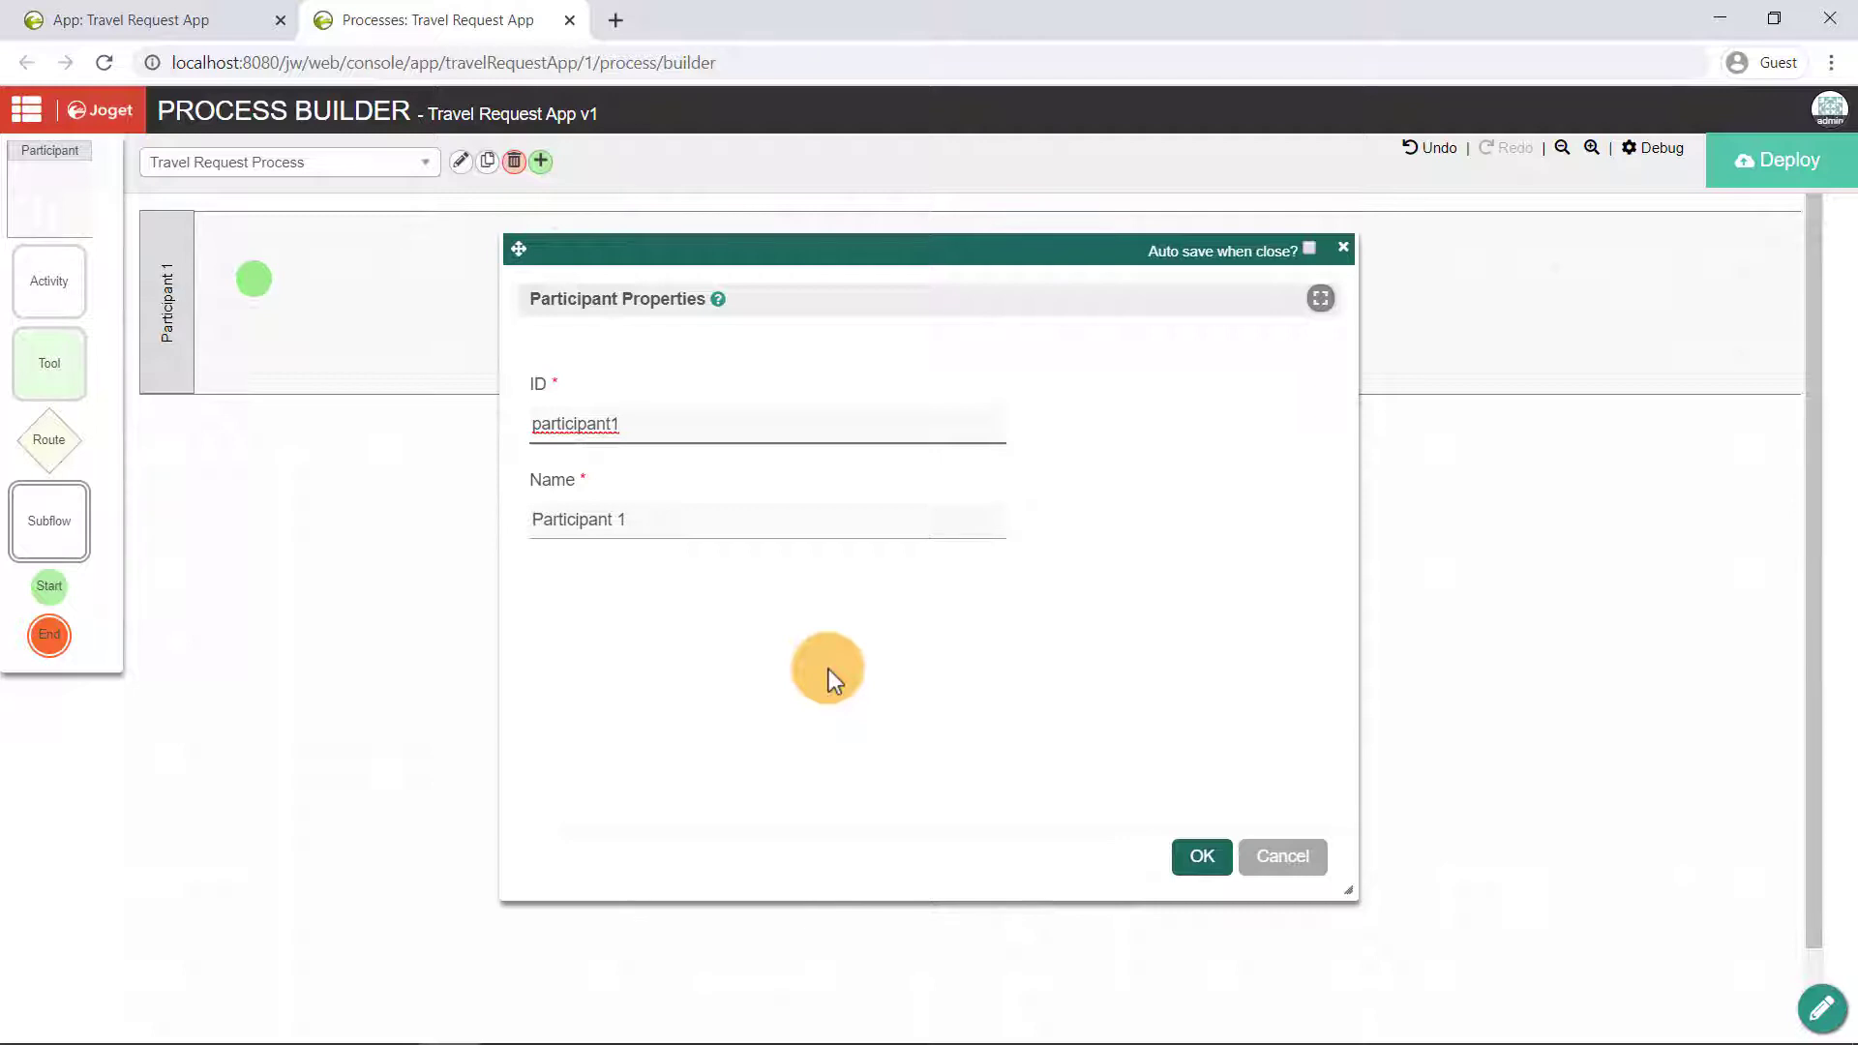
pyautogui.doubleClick(682, 424)
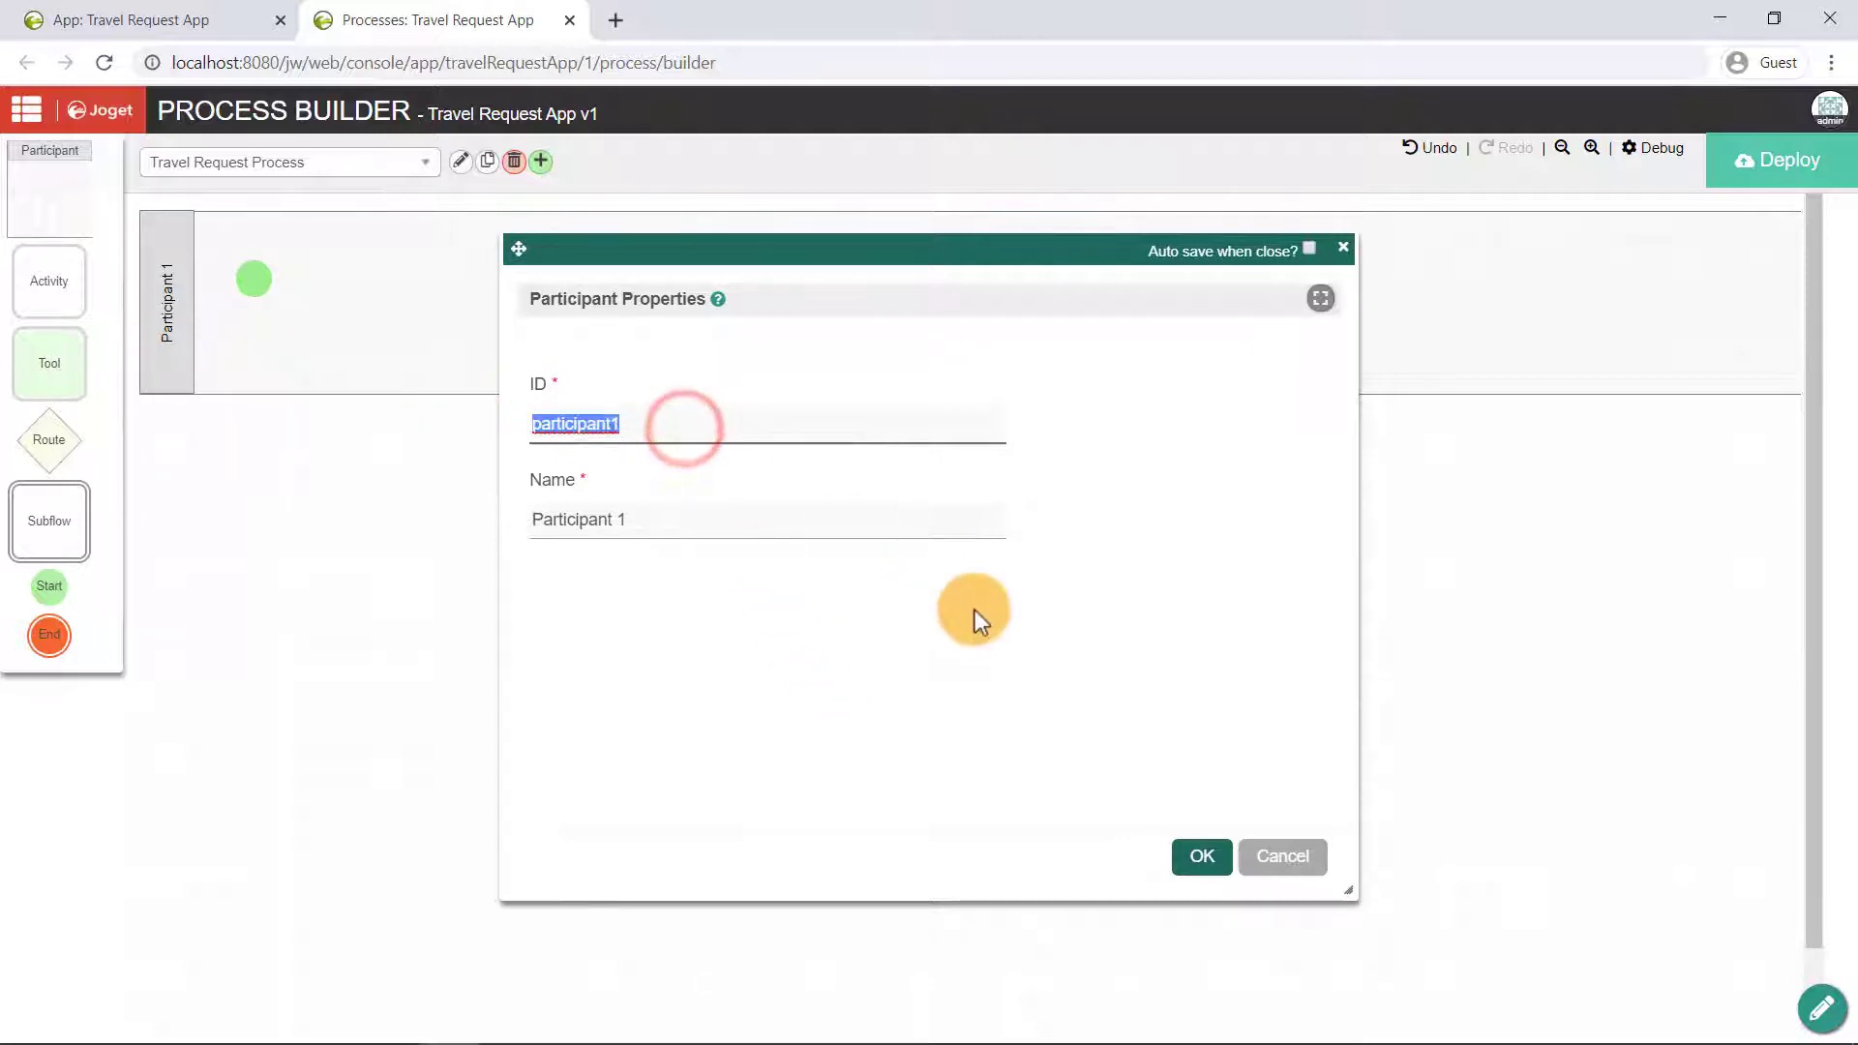
pyautogui.write('requester')
pyautogui.tripleClick(689, 519)
pyautogui.write('Requester')
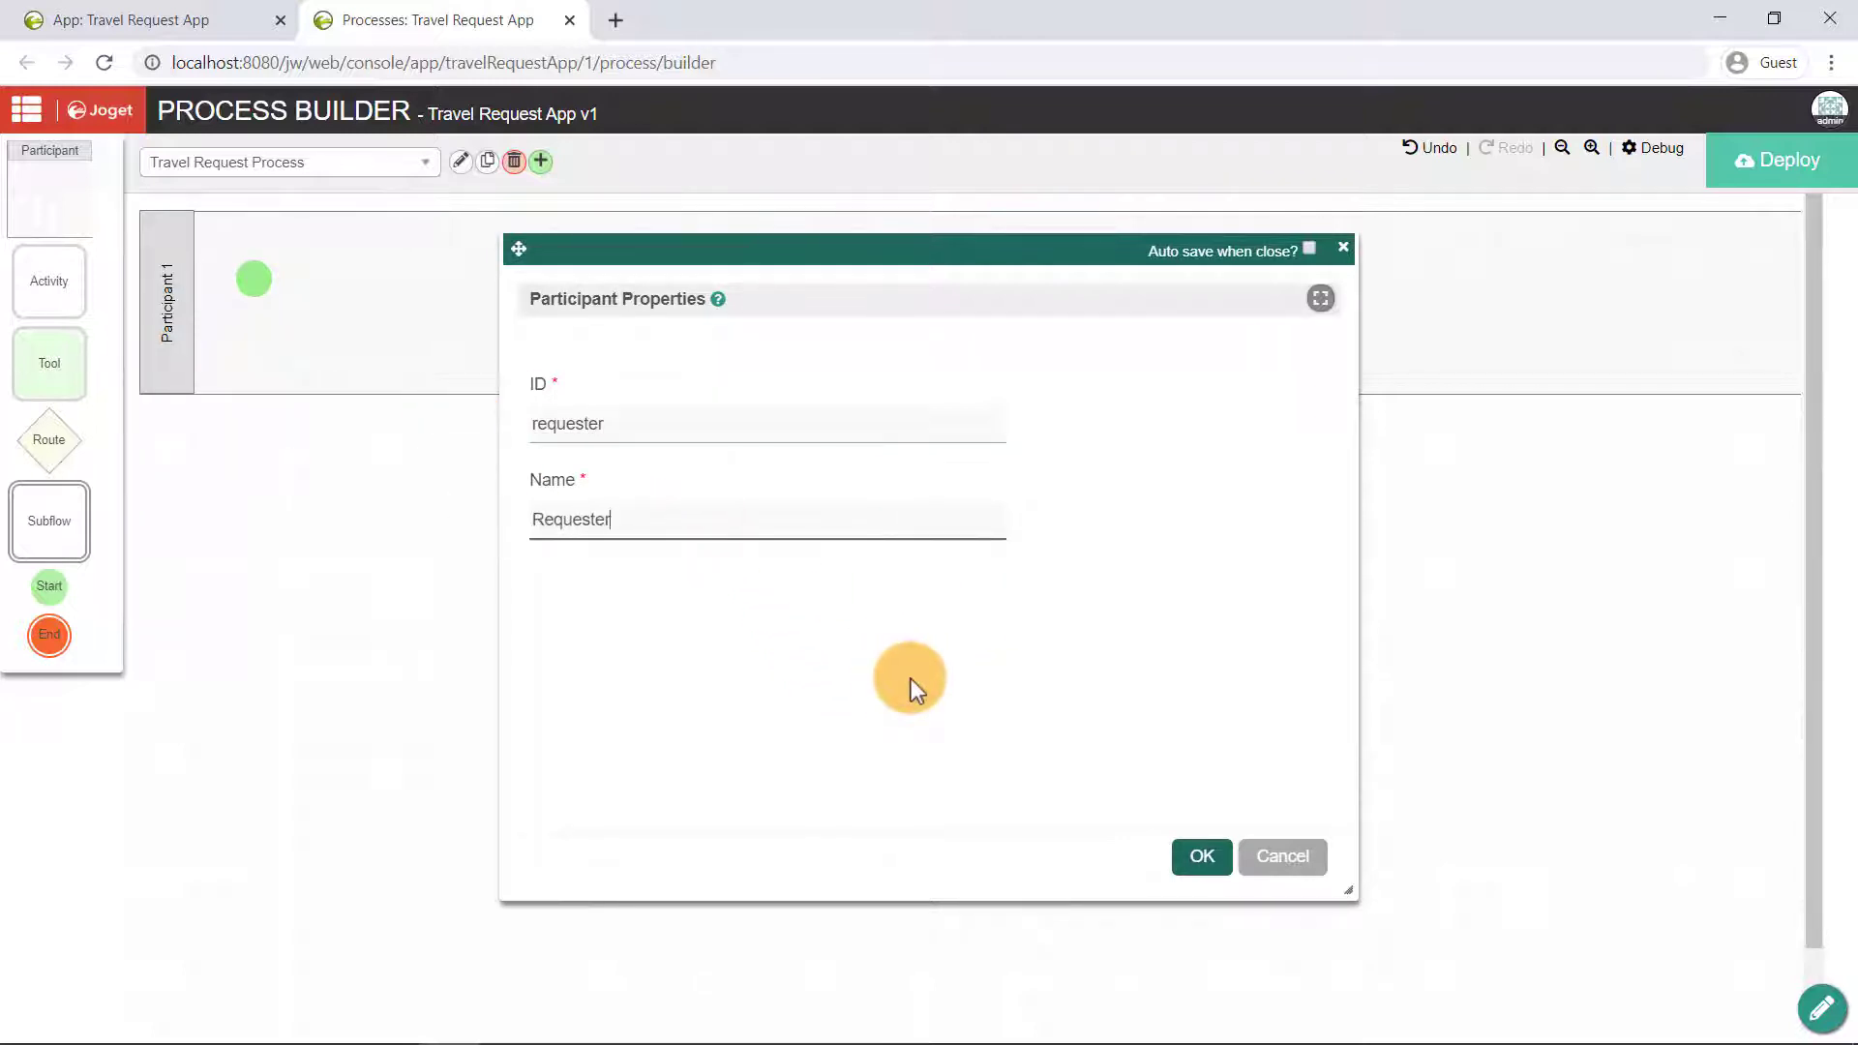
pyautogui.click(1202, 856)
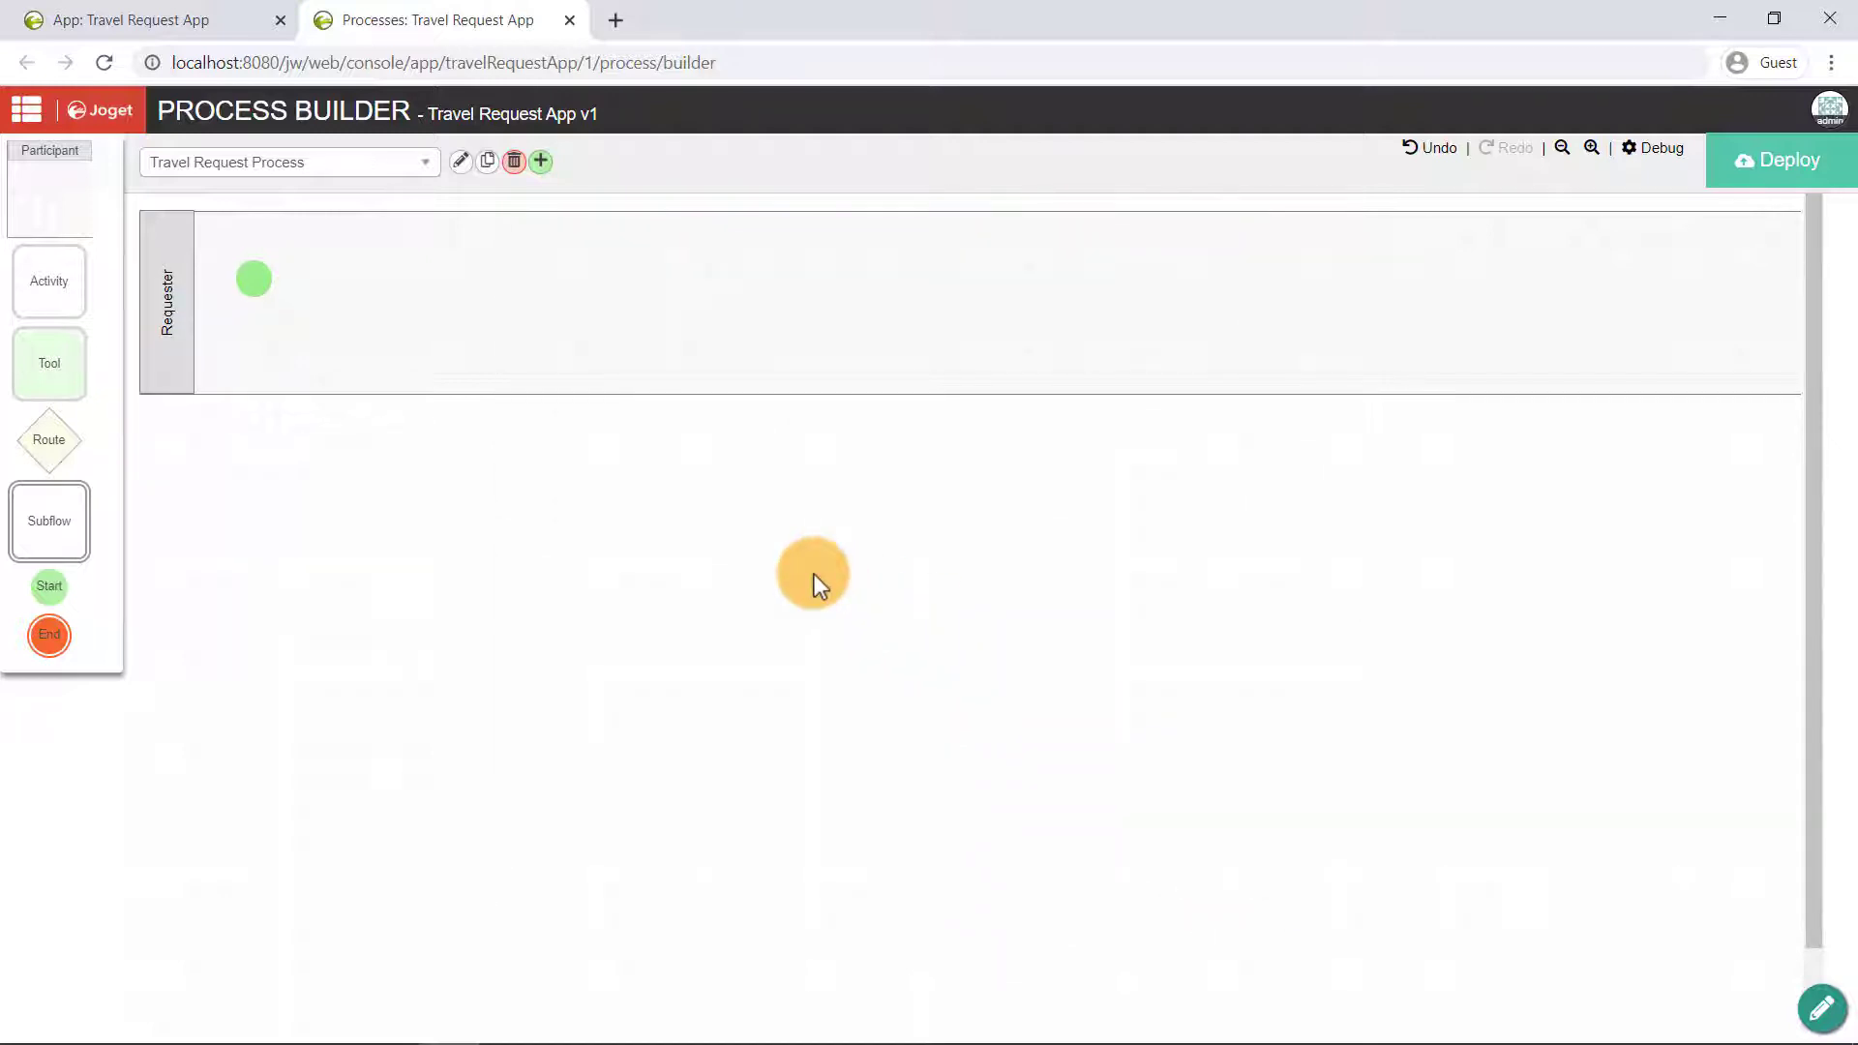
# Add a second participant below Requester with the ID approver and the name Approver
pyautogui.moveTo(166, 323)
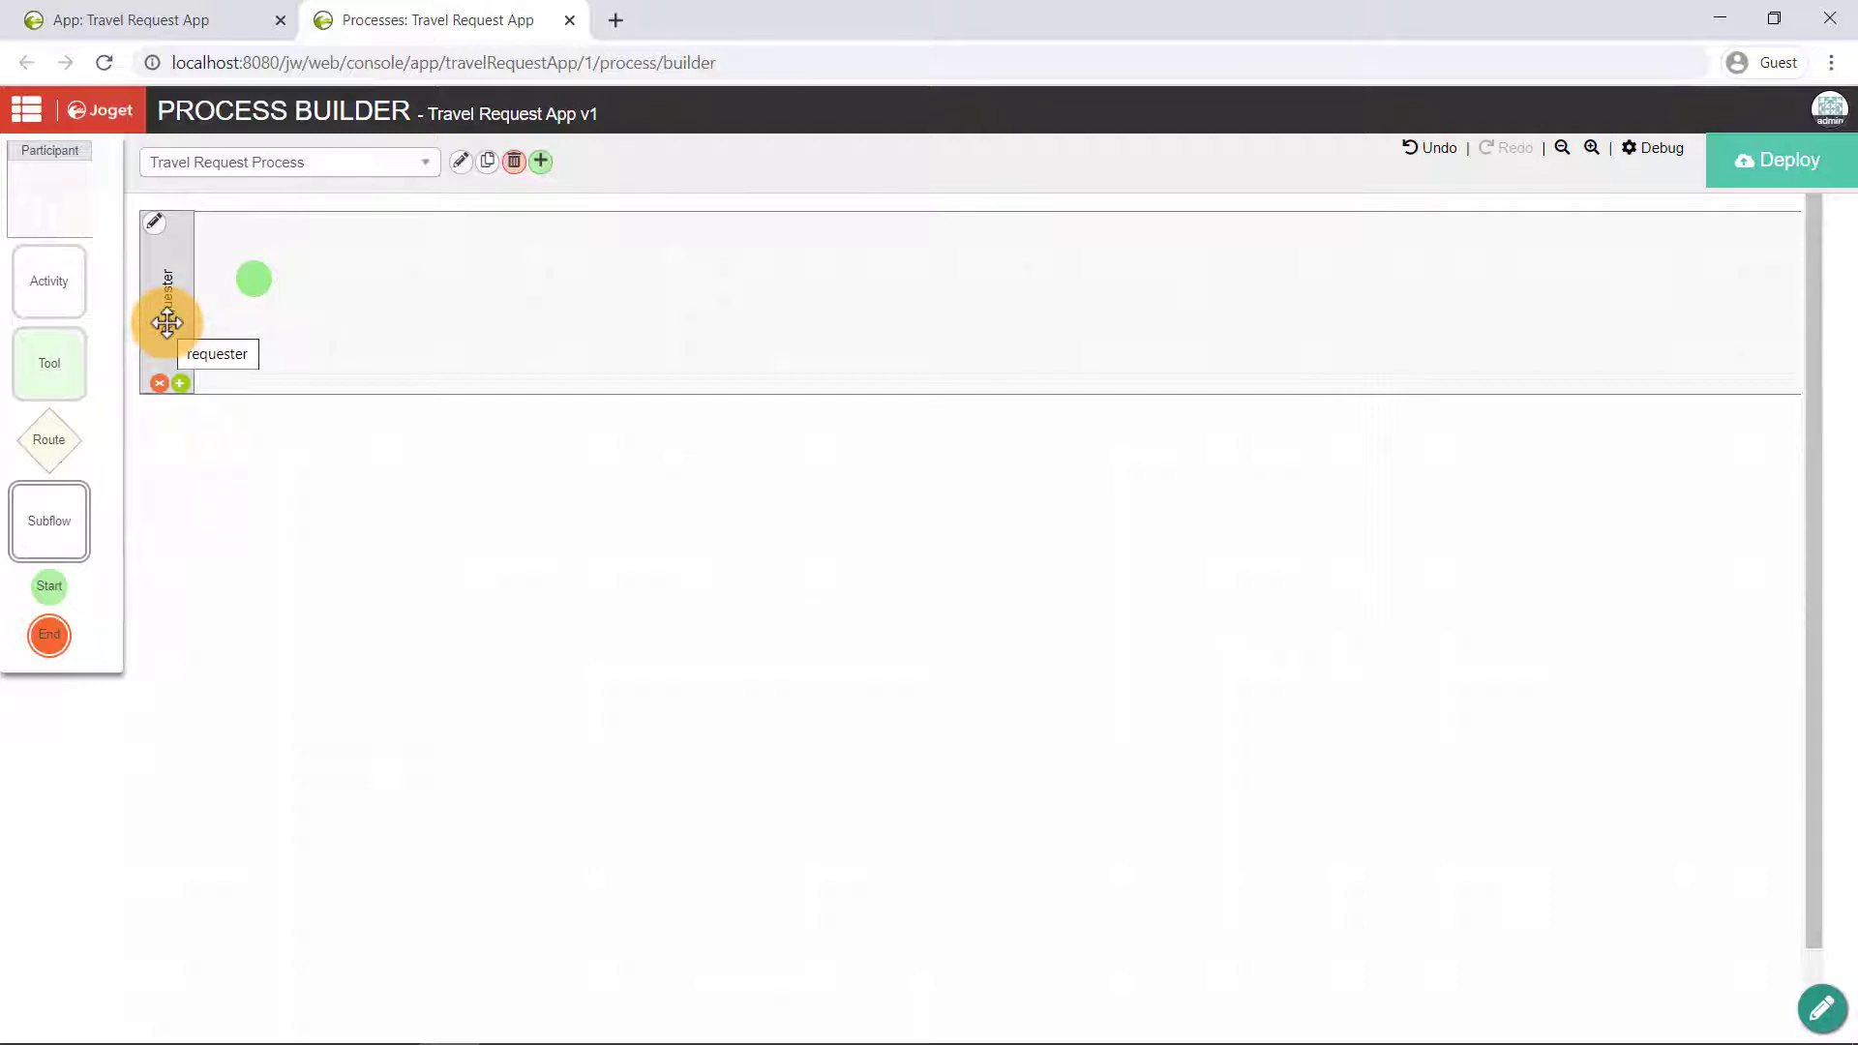
pyautogui.click(180, 383)
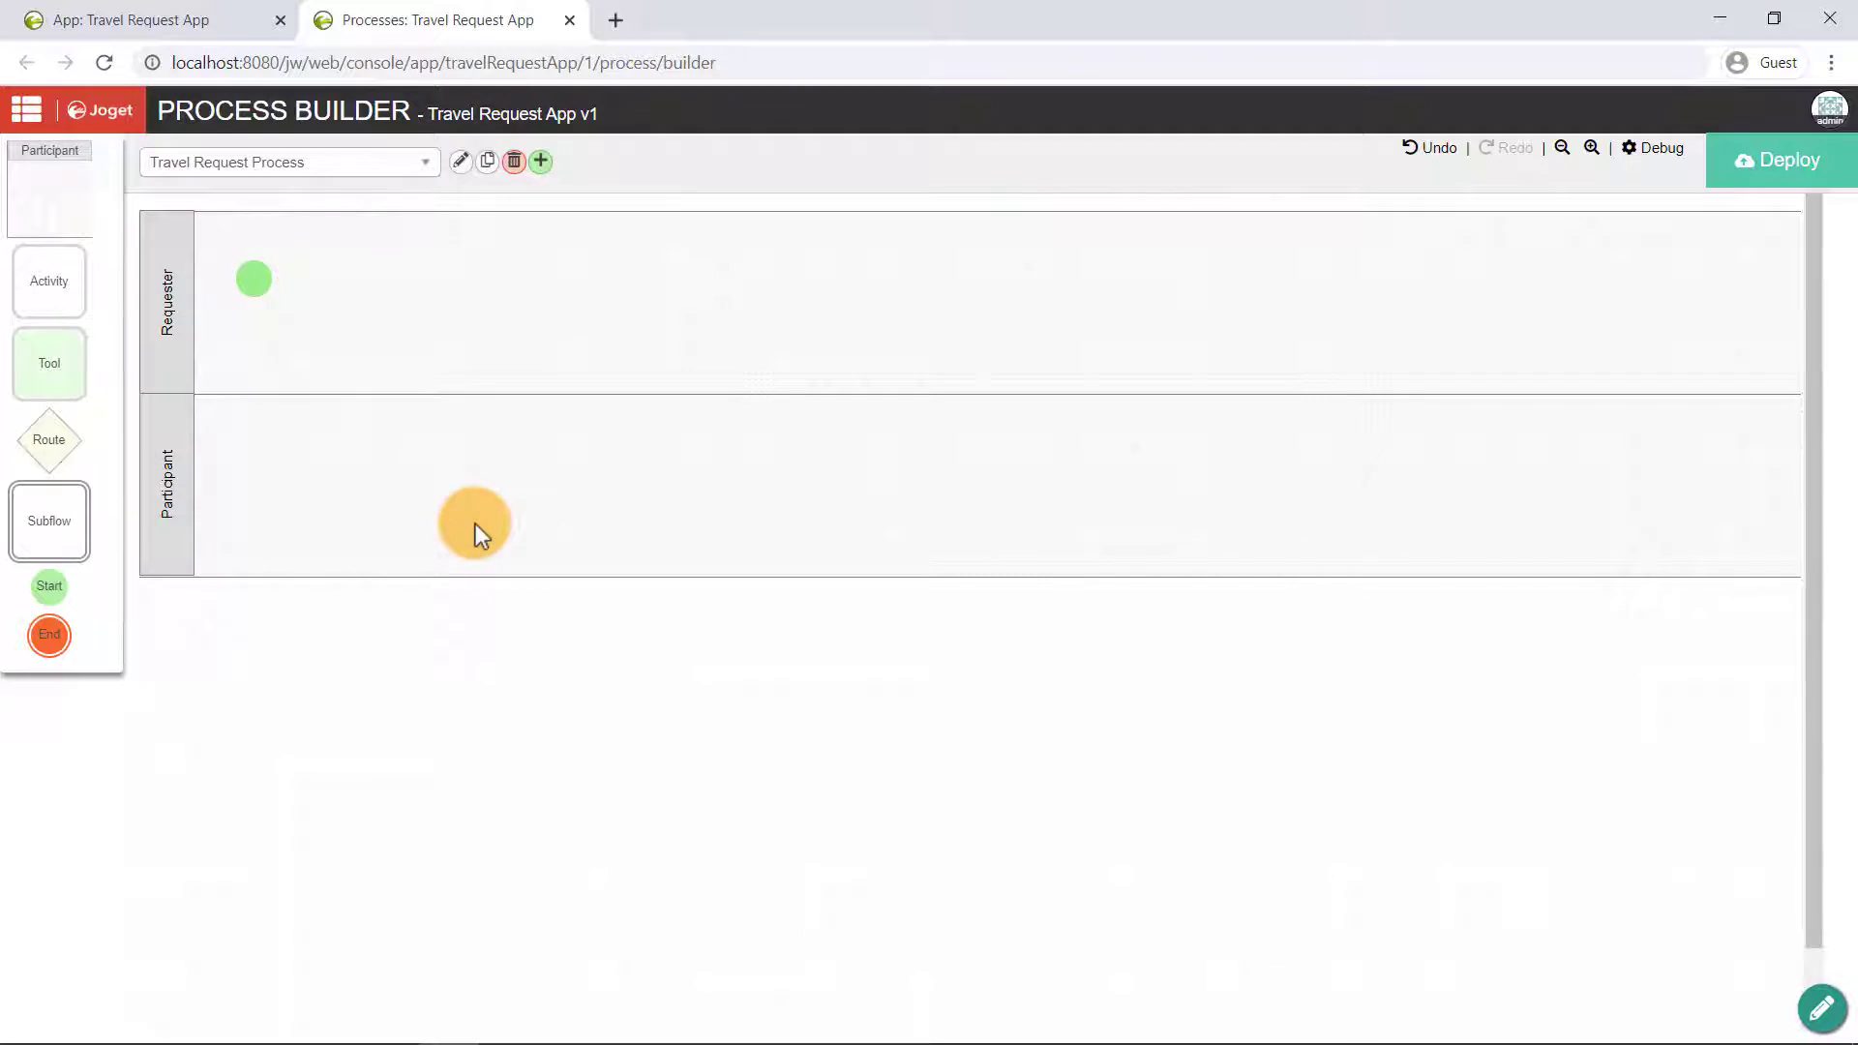
pyautogui.moveTo(151, 468)
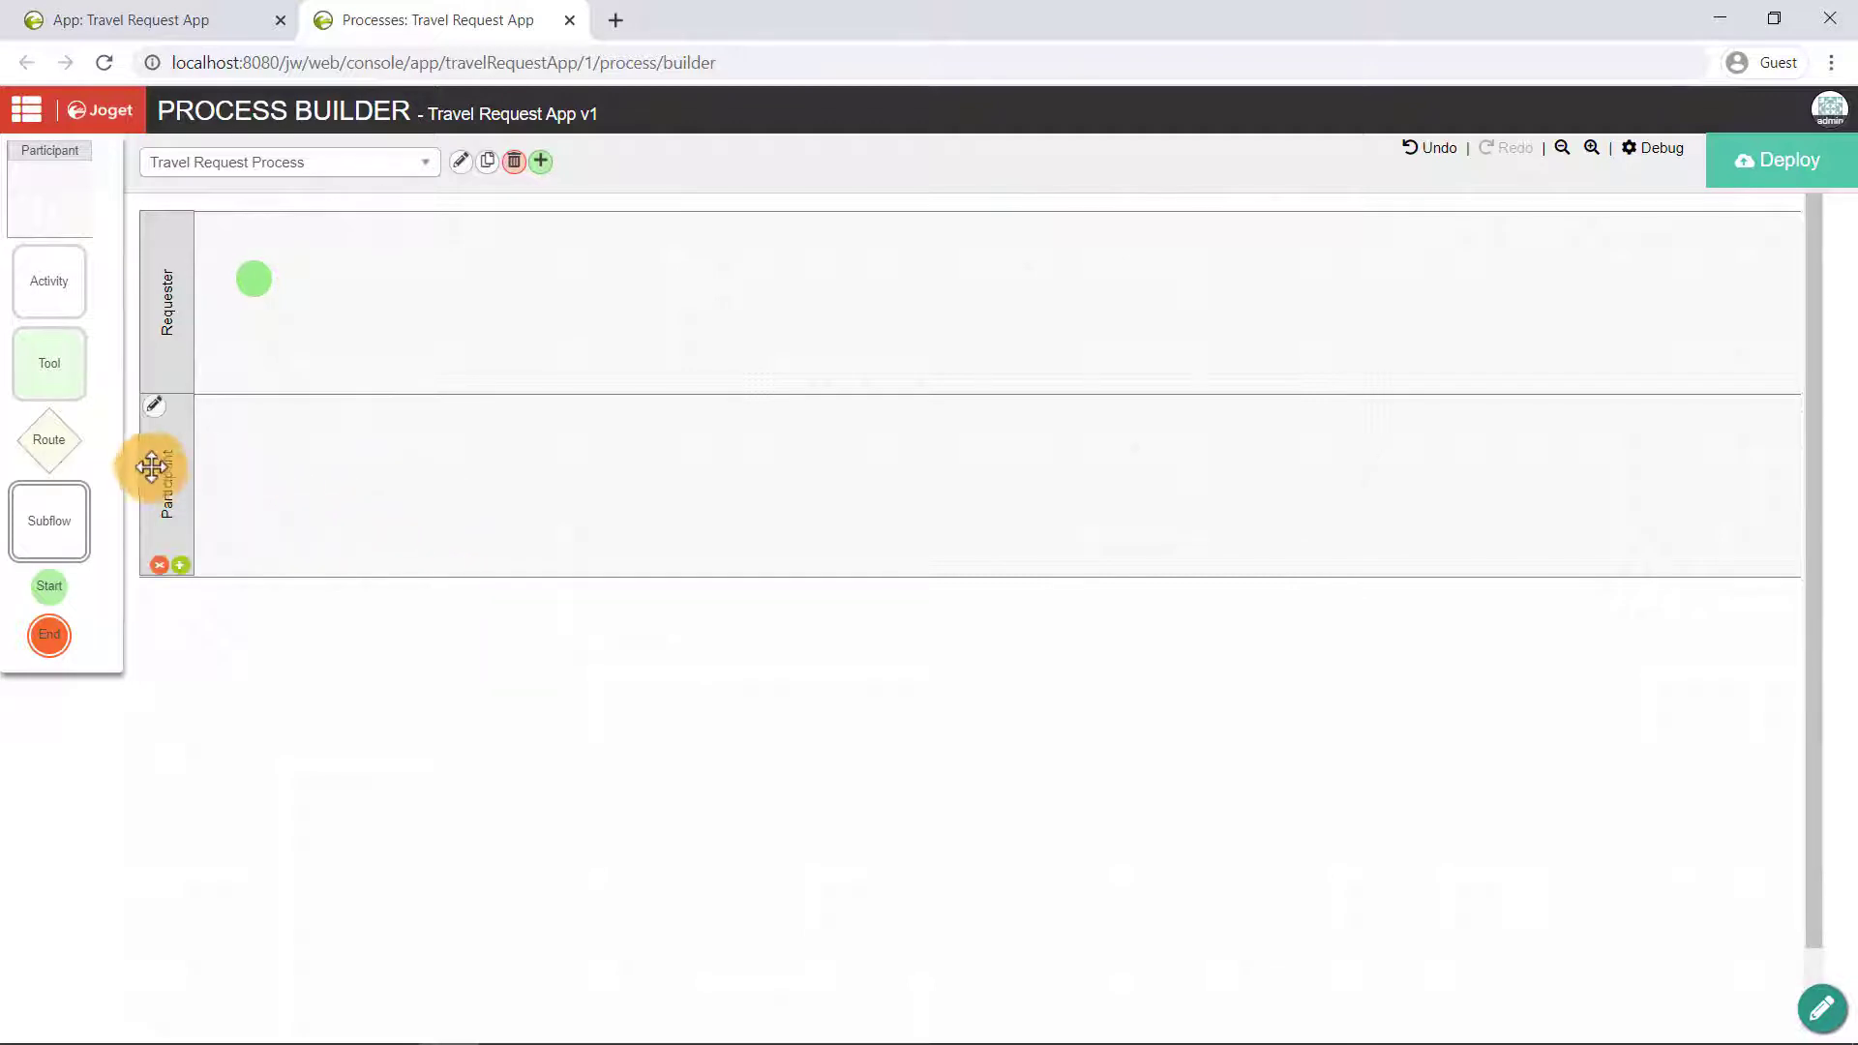
pyautogui.click(153, 408)
pyautogui.doubleClick(630, 425)
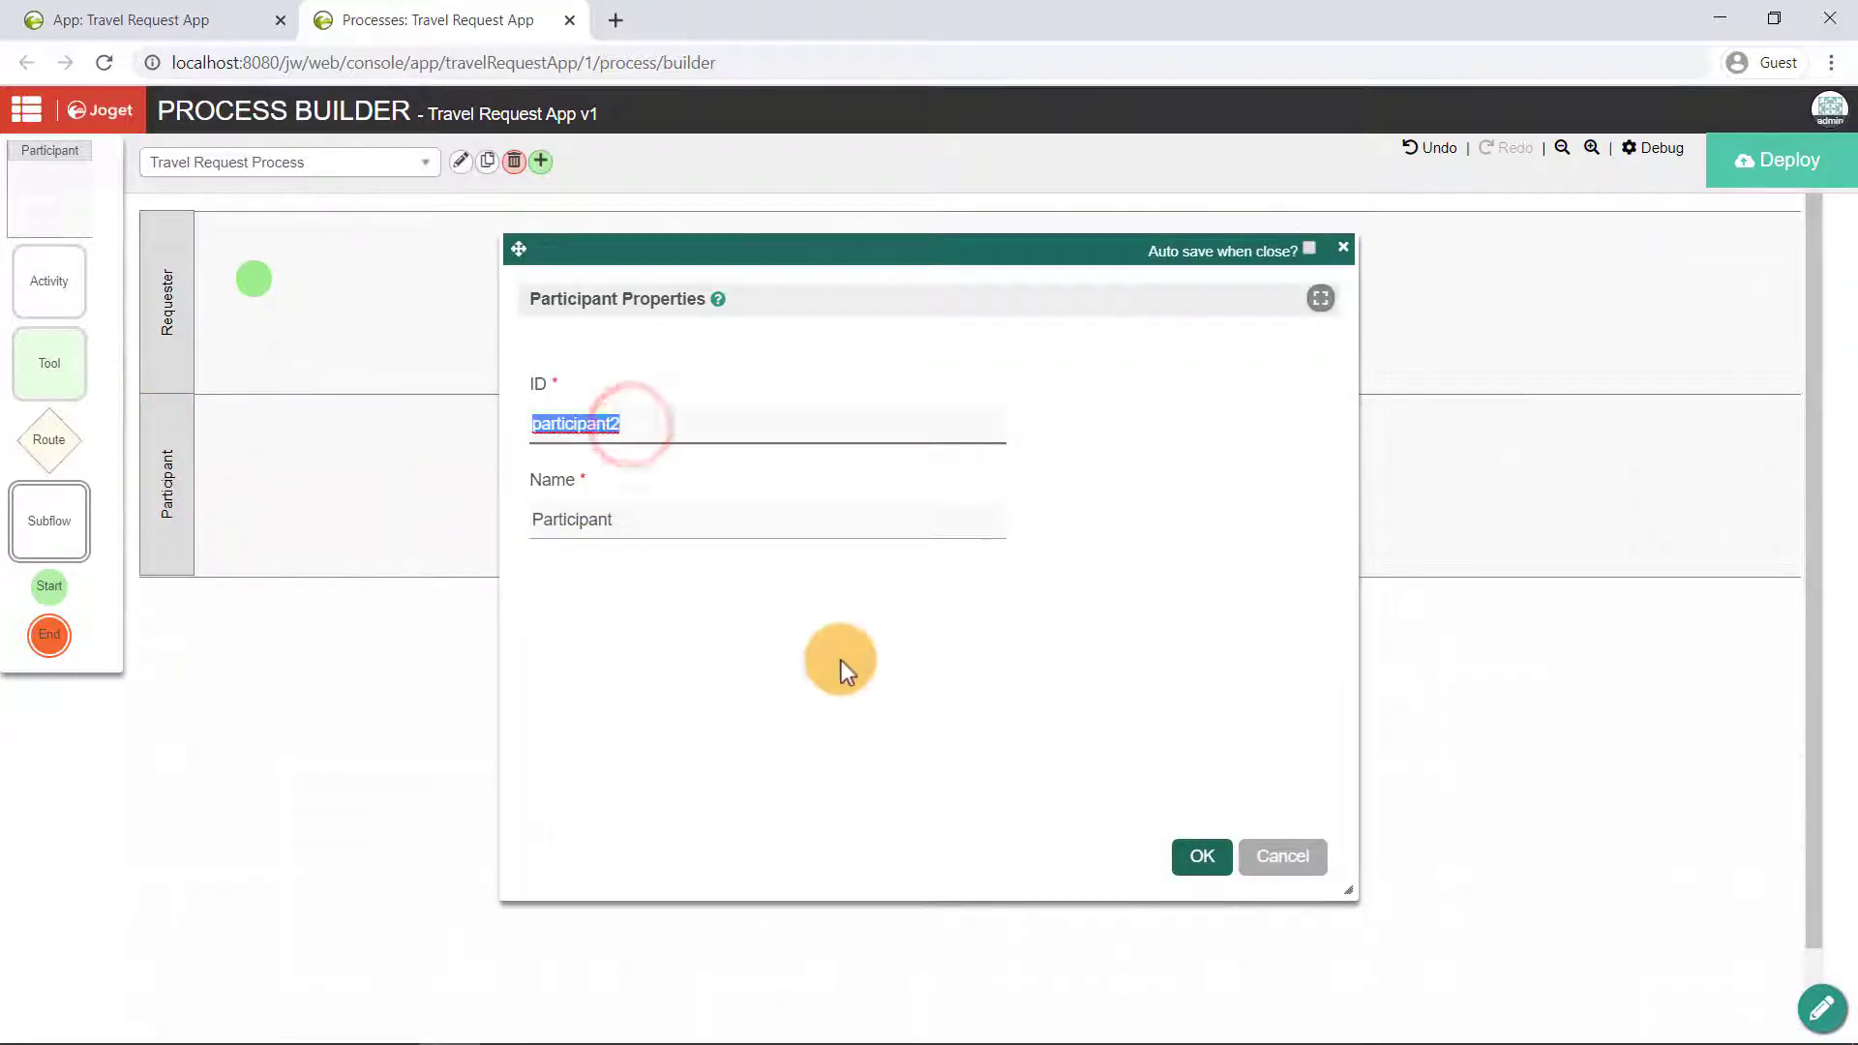
pyautogui.write('approver')
pyautogui.press('Tab')
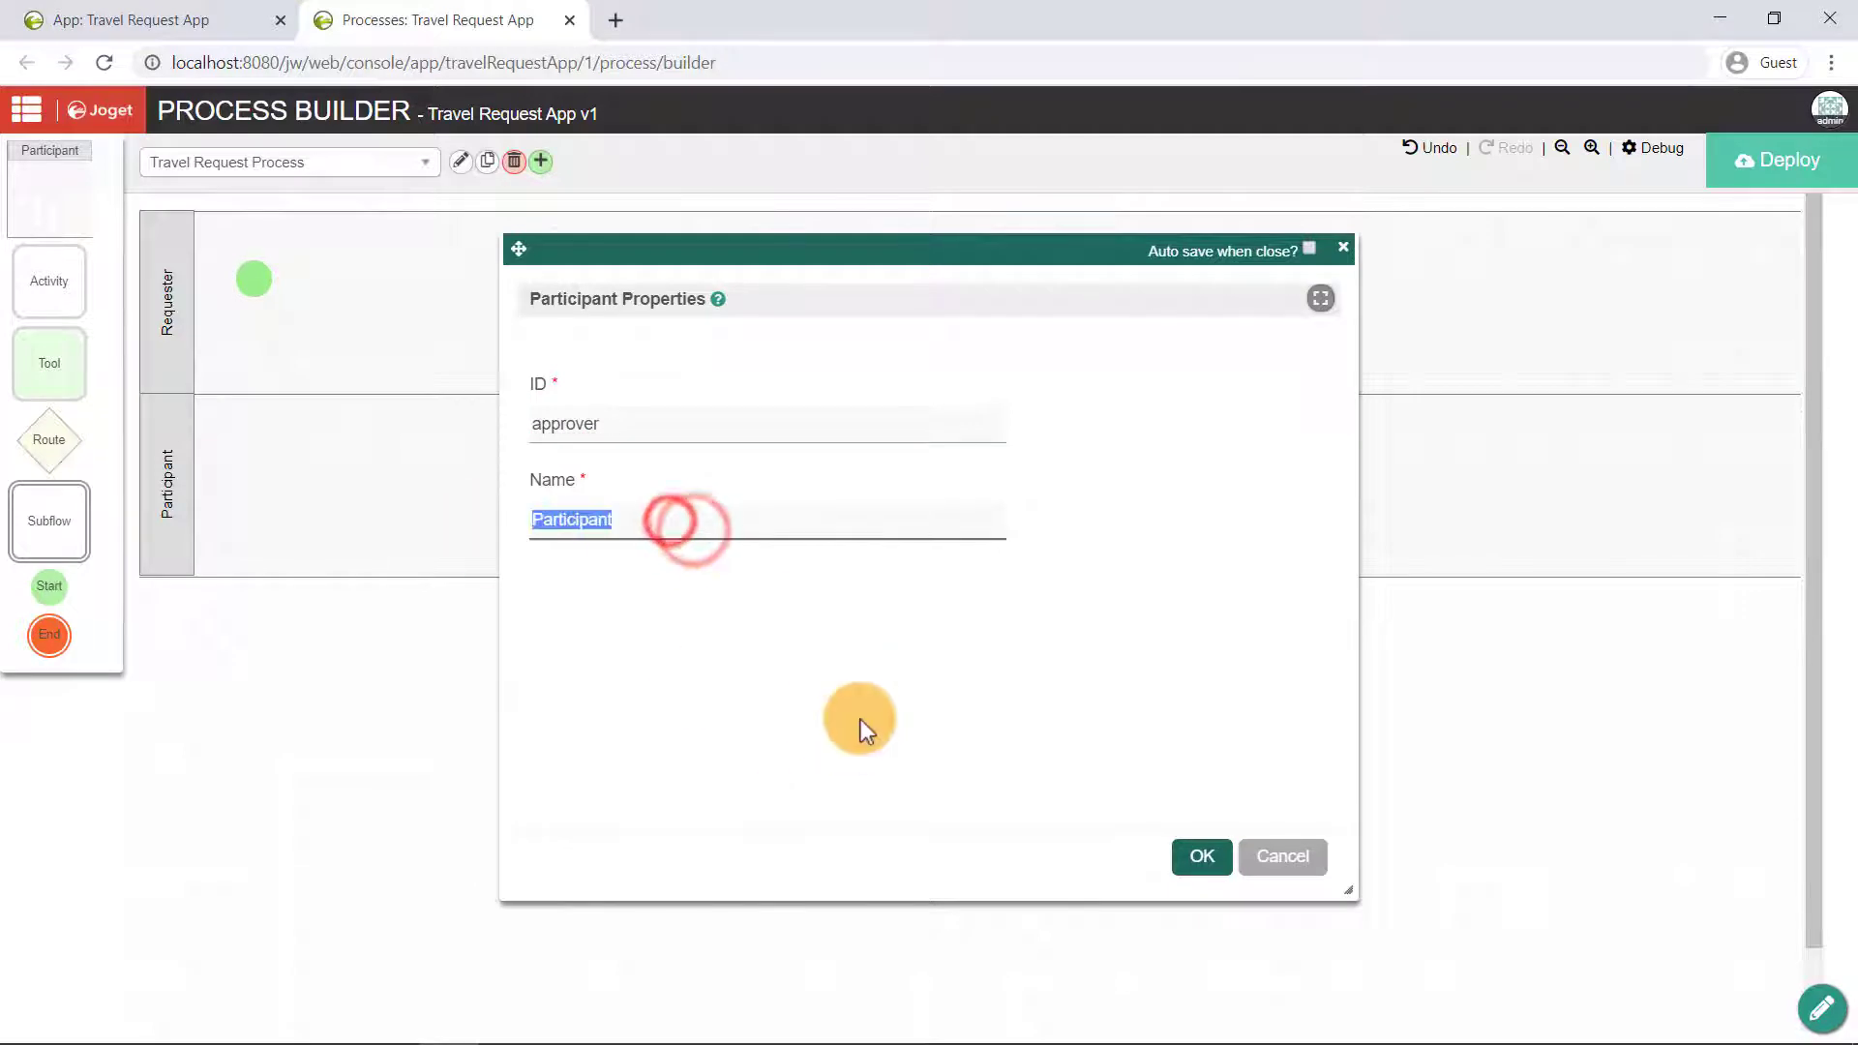
pyautogui.write('Approver')
pyautogui.click(1198, 858)
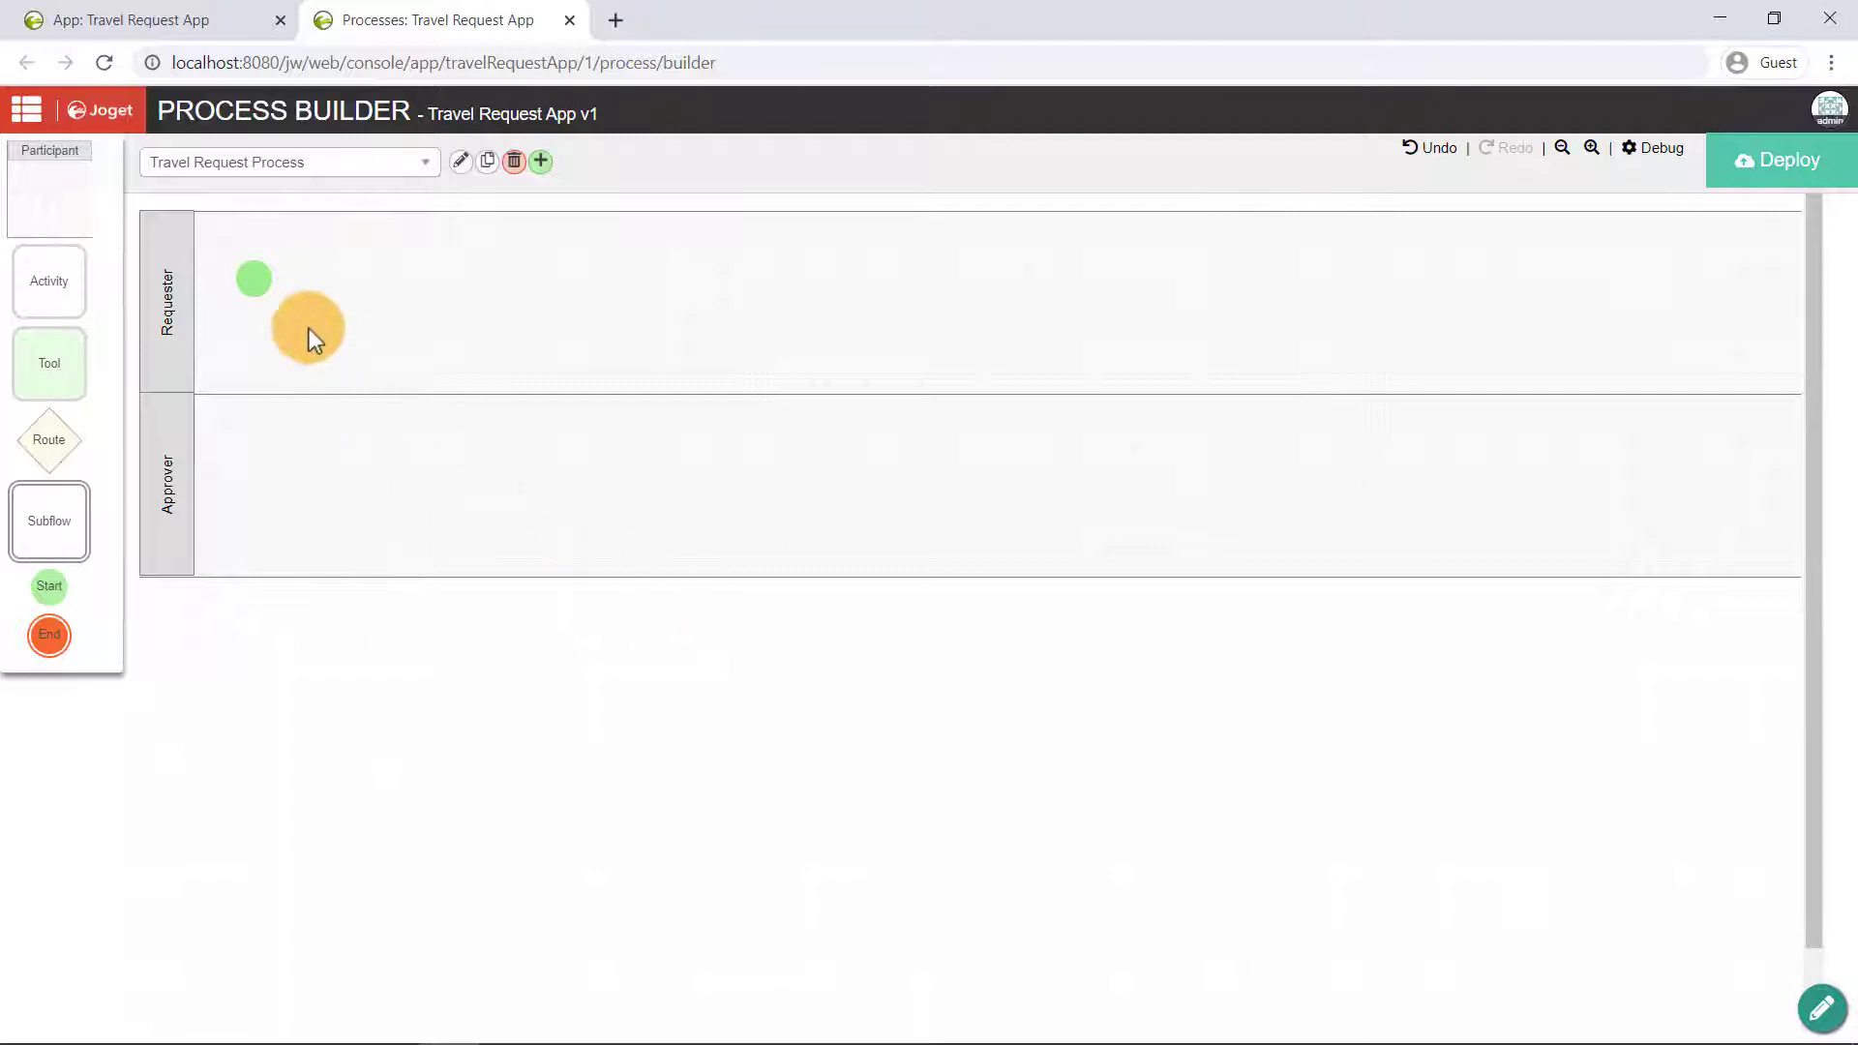
# Add an activity connected from the start node in the Requester lane, with ID submitRequest and name Submit Request
pyautogui.moveTo(276, 286); pyautogui.dragTo(389, 288)
pyautogui.click(415, 251)
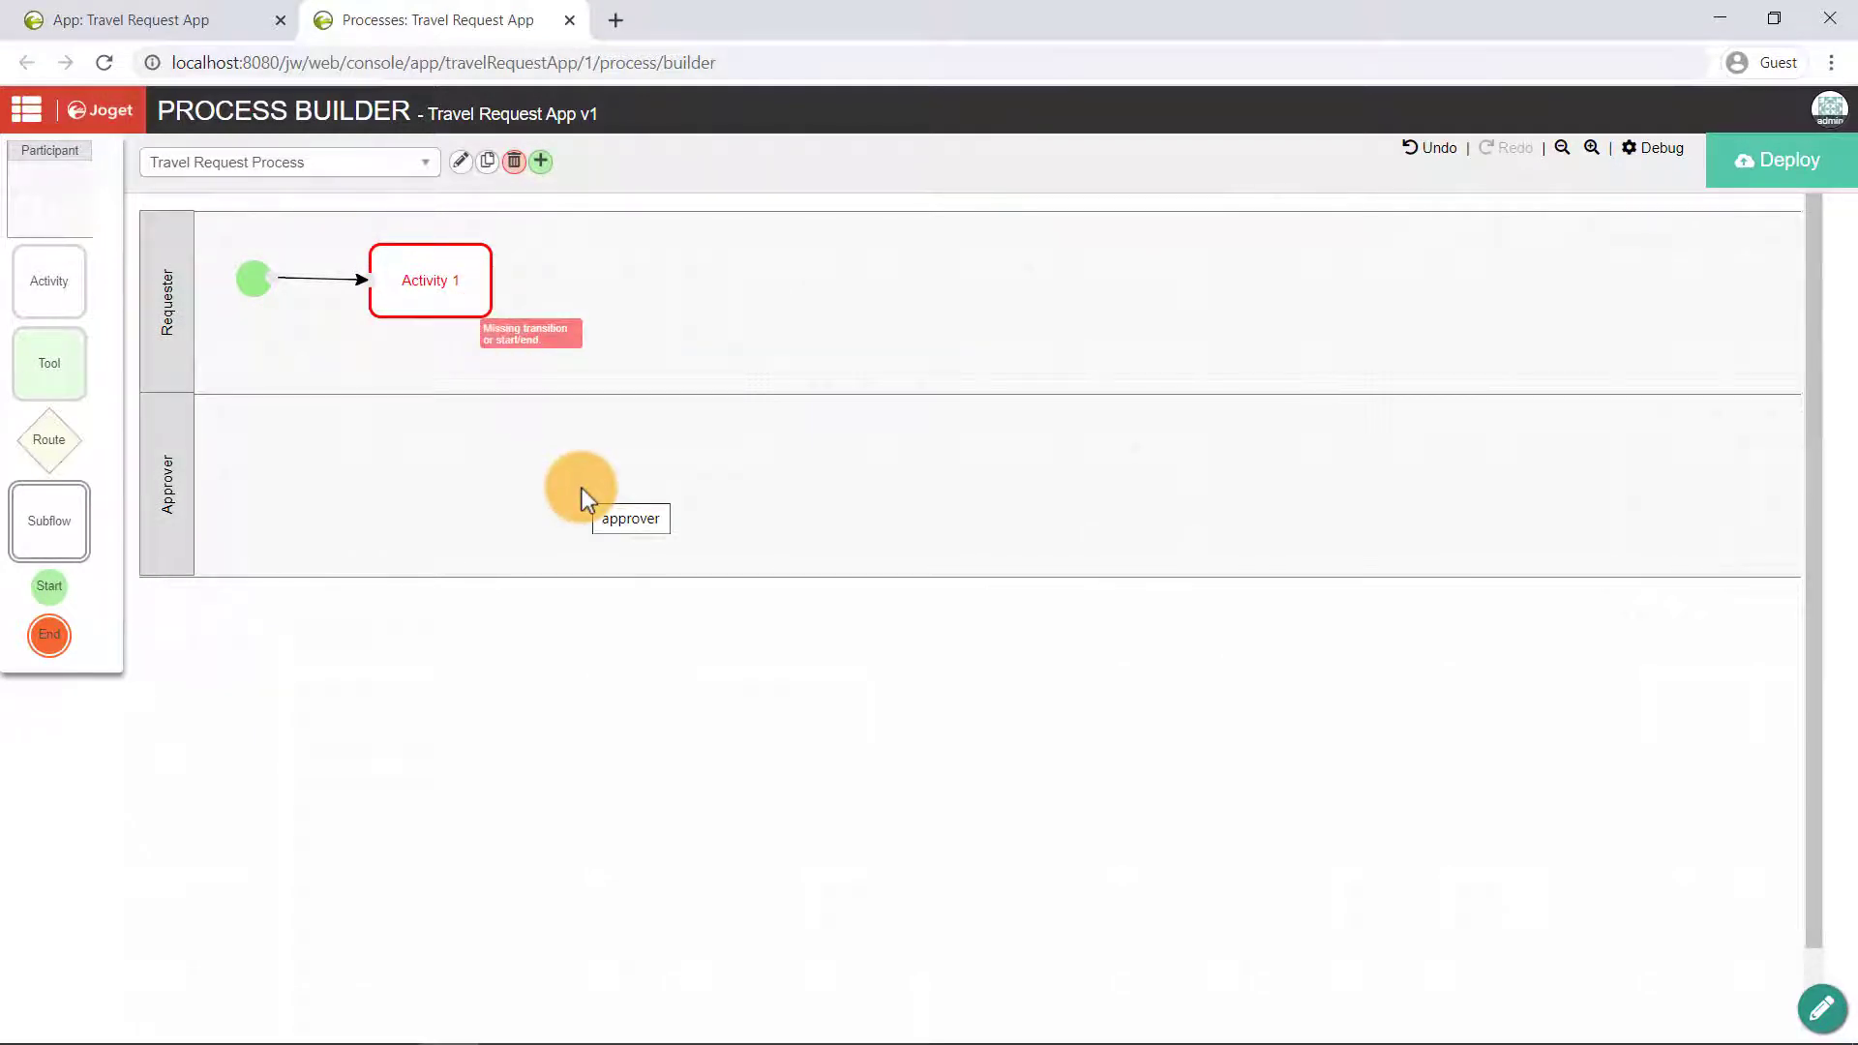
pyautogui.doubleClick(432, 282)
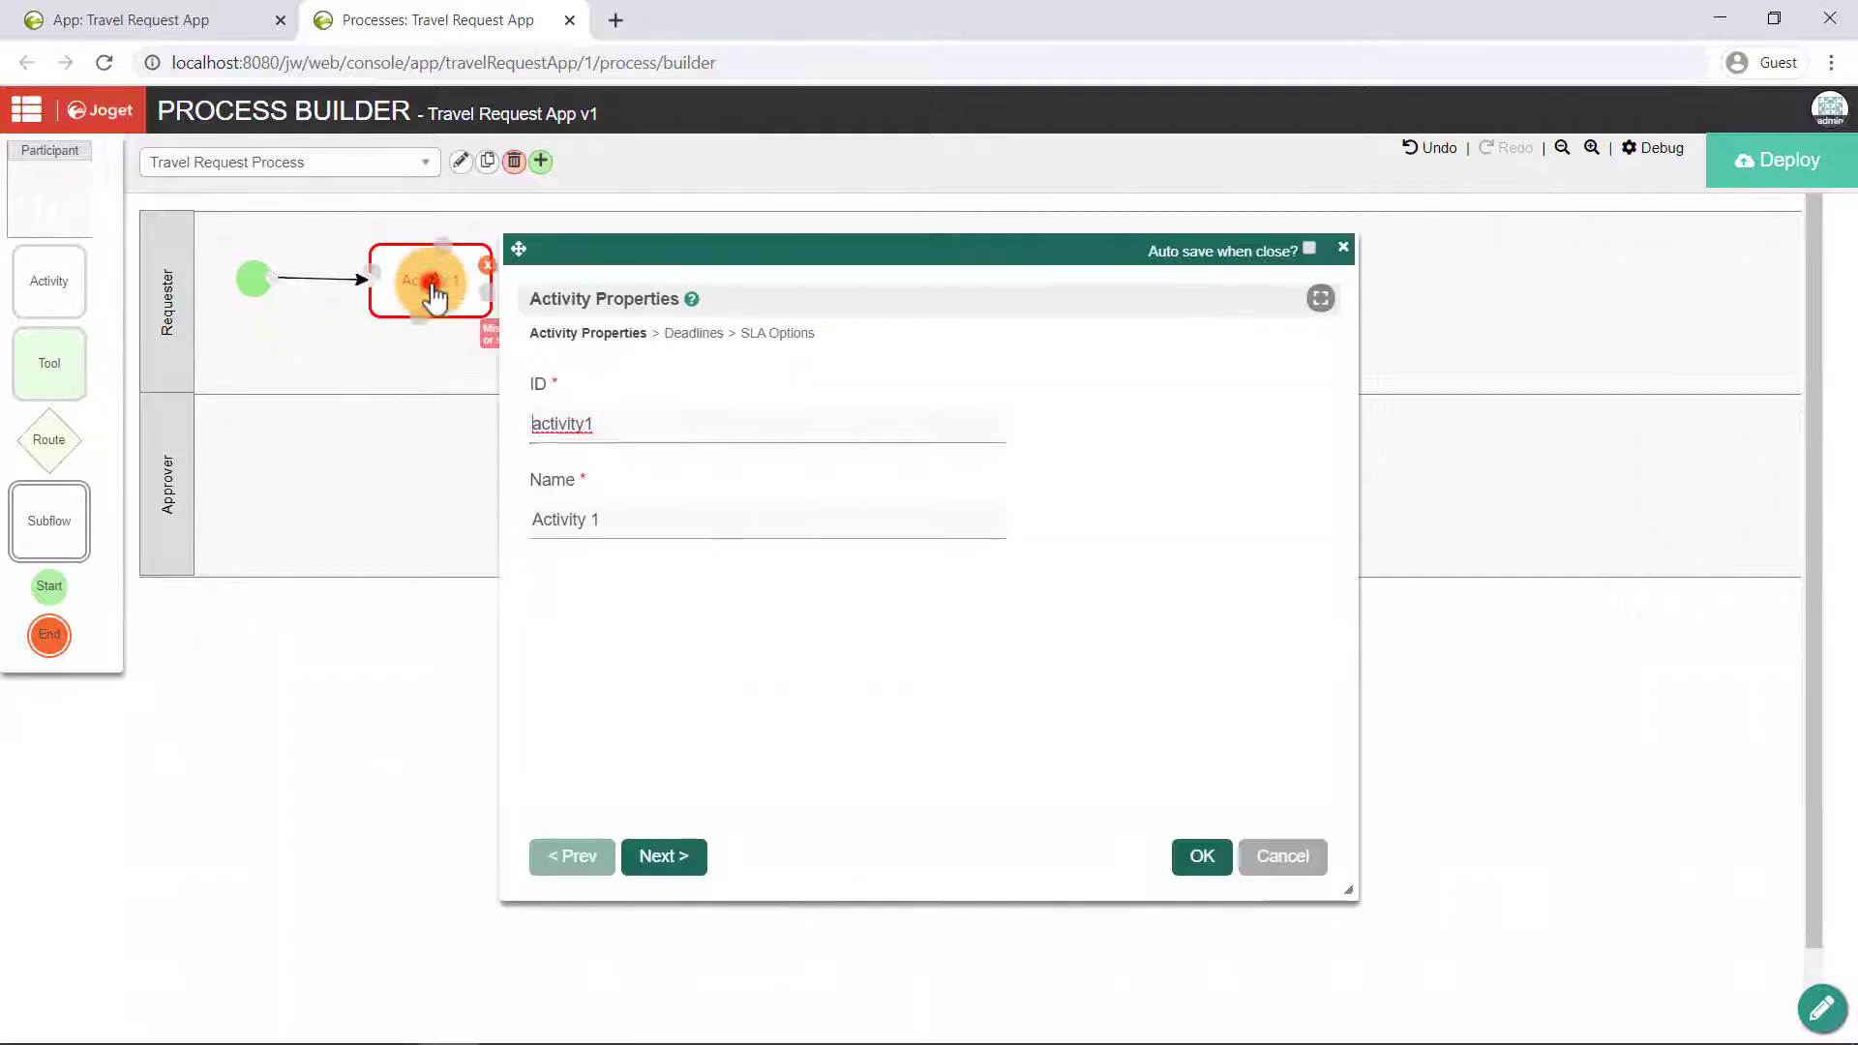
pyautogui.write('submitRequest')
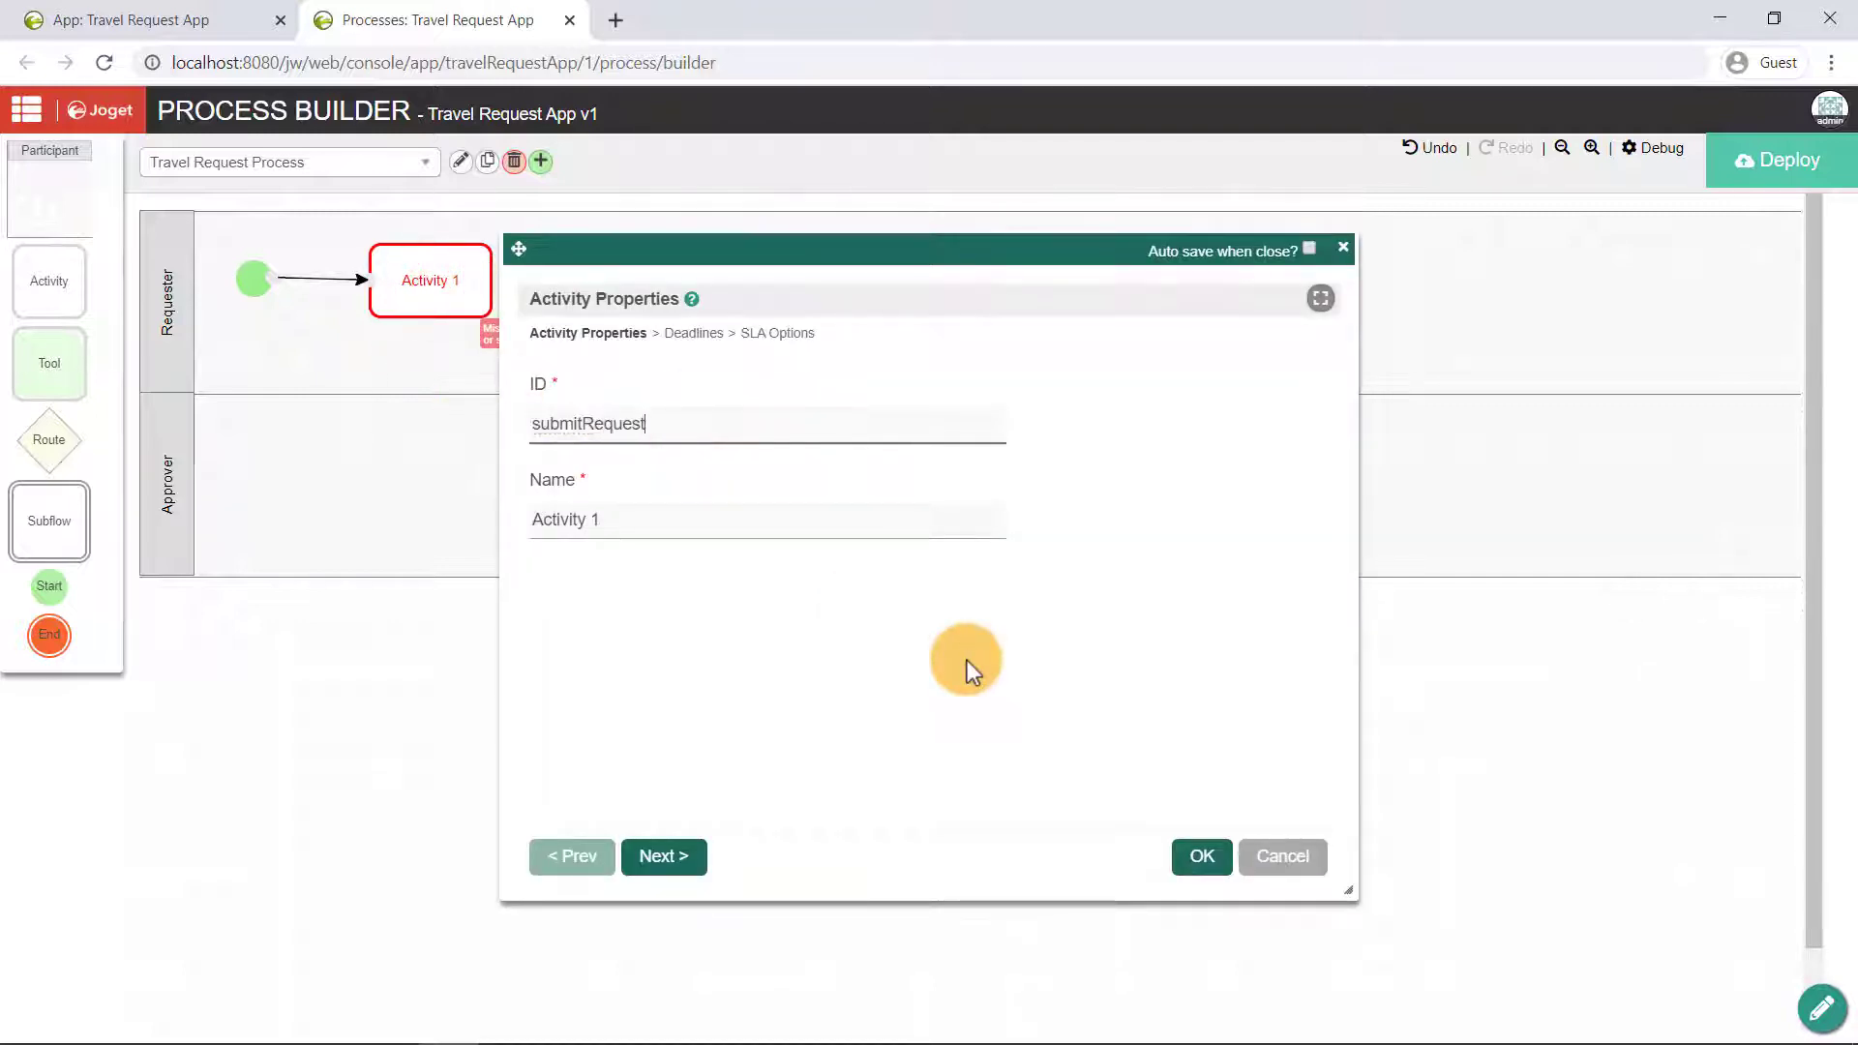
pyautogui.press('Tab')
pyautogui.write('Submit Request')
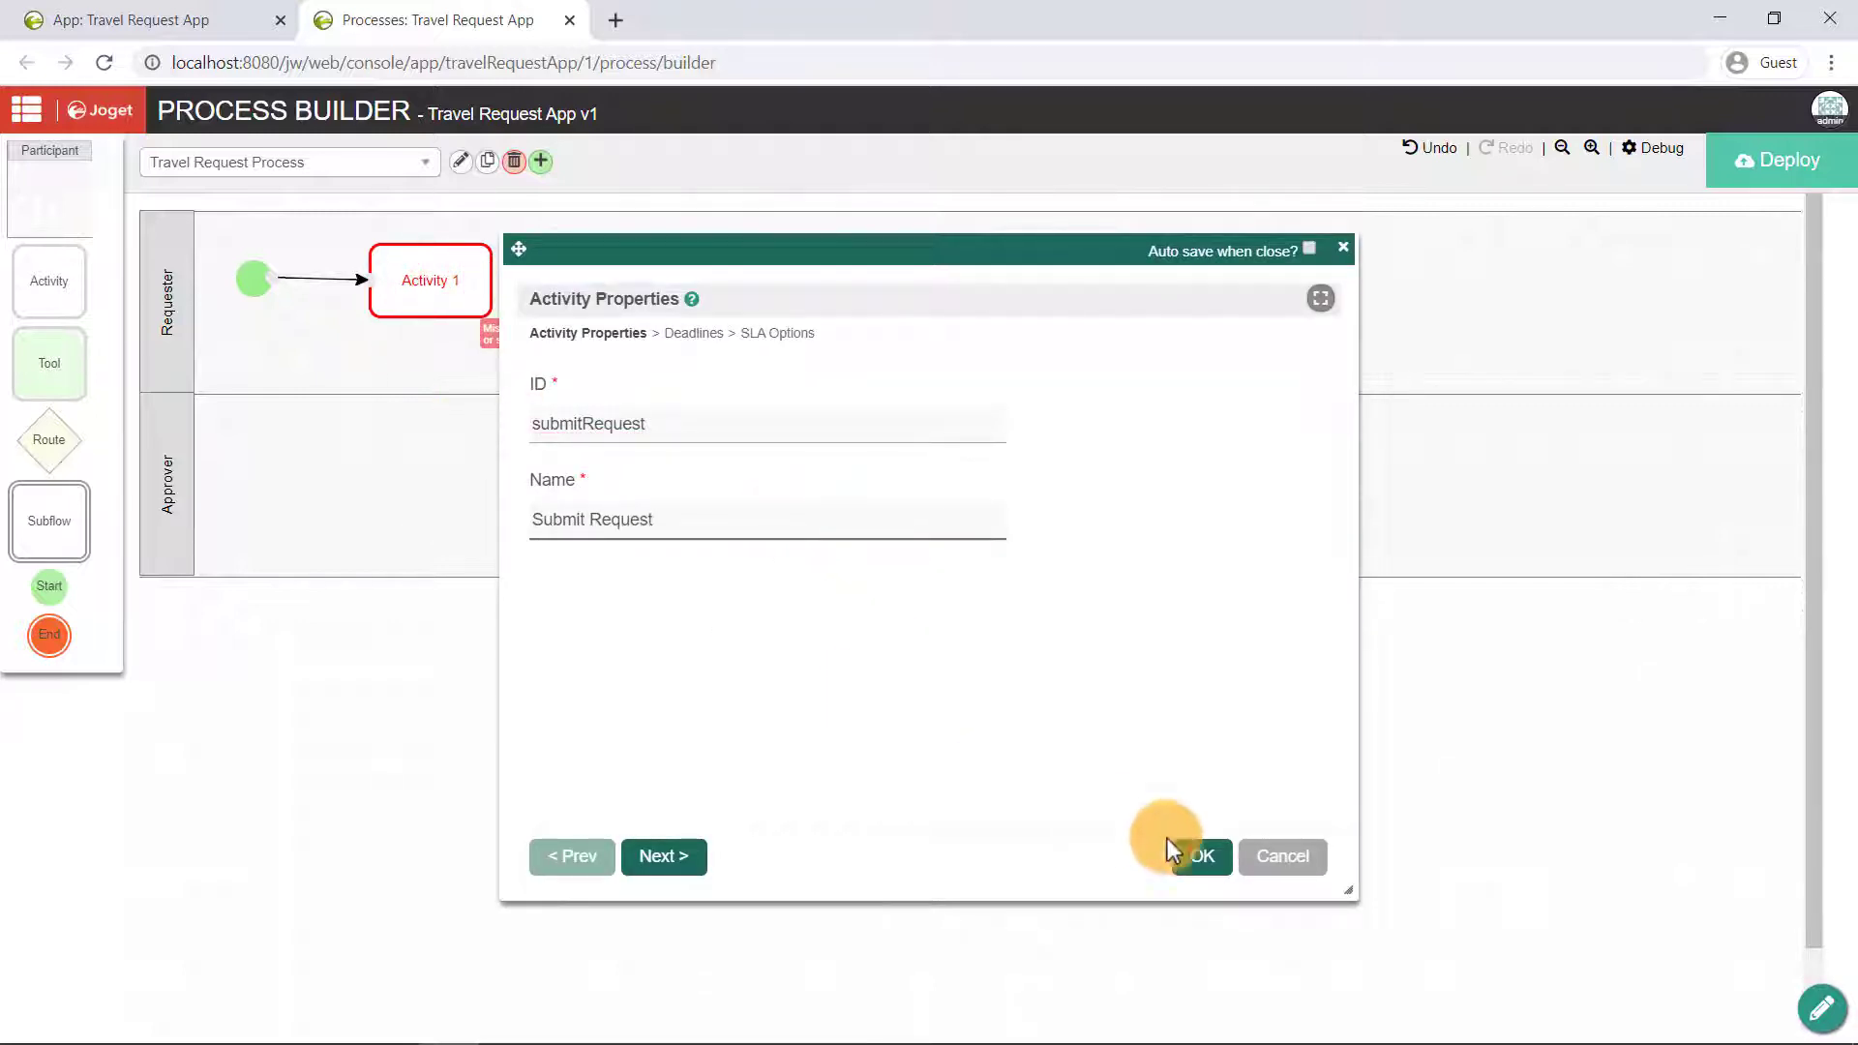
pyautogui.click(1200, 855)
# Add an activity in the Approver lane connected from Submit Request, with ID approveRequest and name Approve Request
pyautogui.moveTo(495, 305); pyautogui.dragTo(668, 557)
pyautogui.click(718, 326)
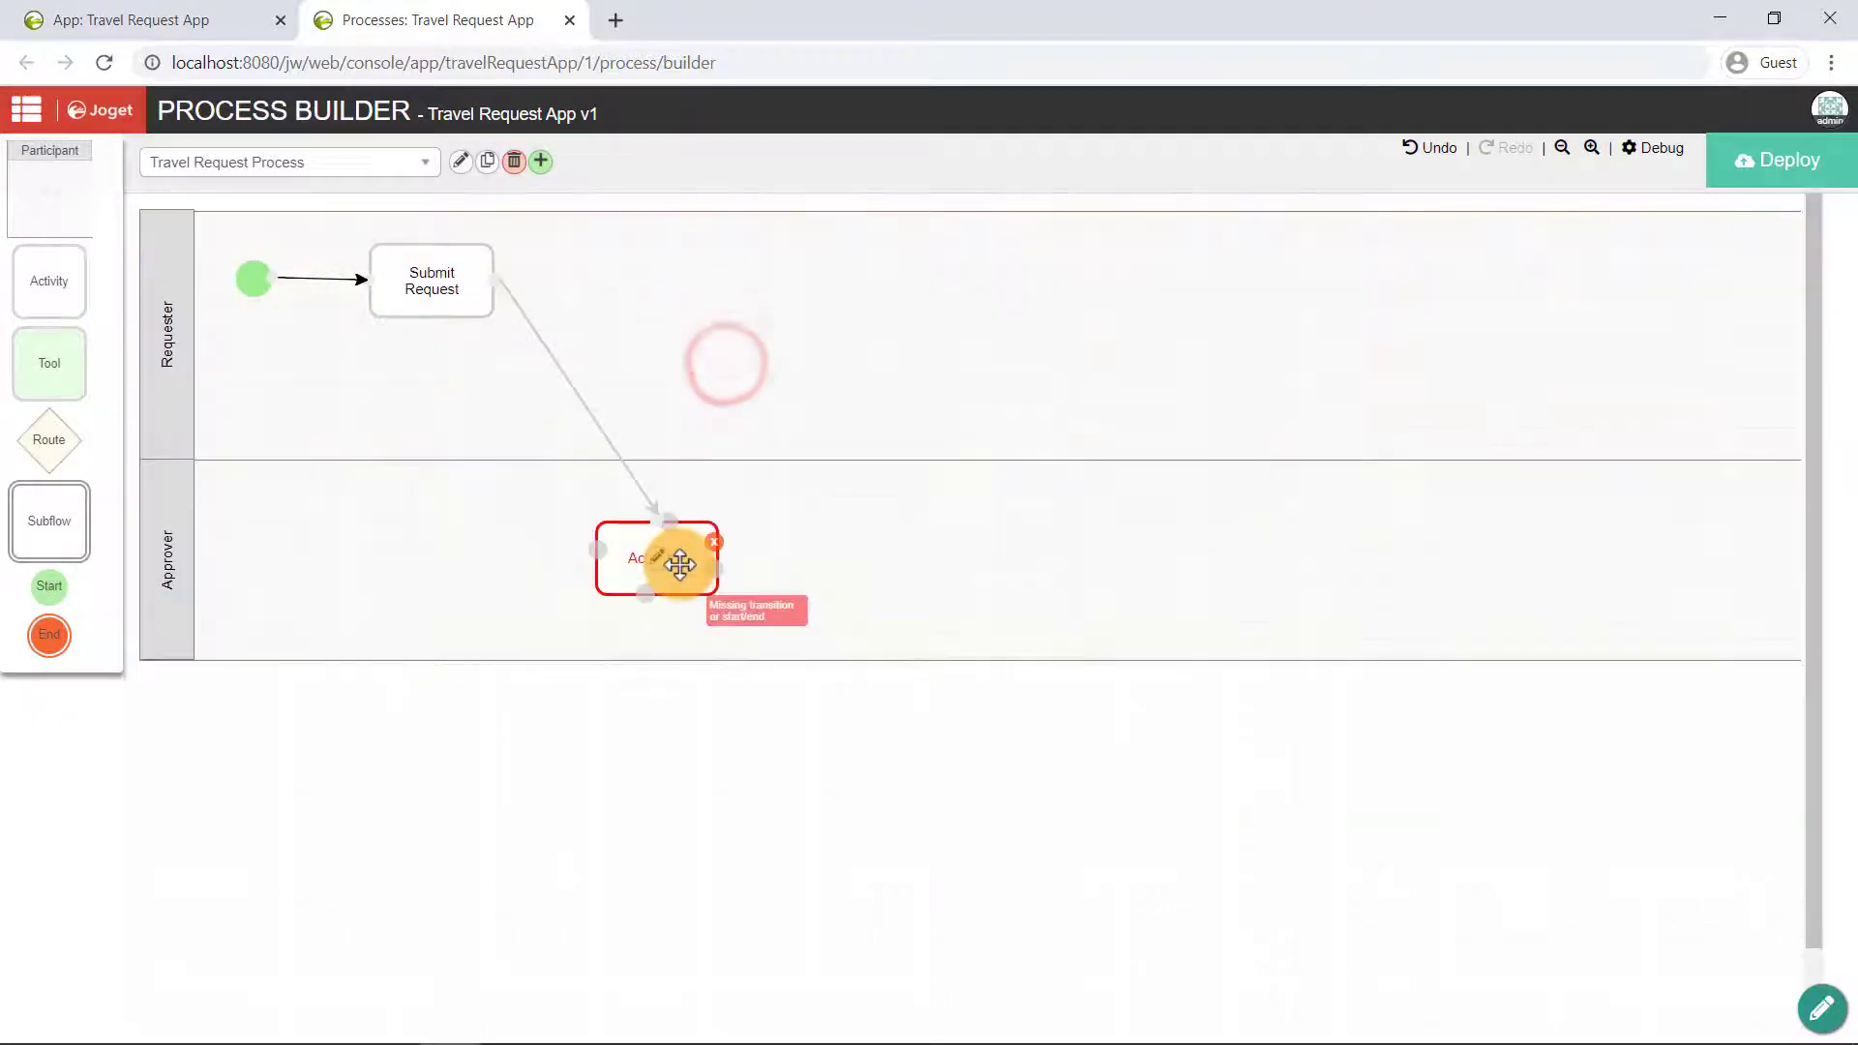
pyautogui.doubleClick(664, 558)
pyautogui.moveTo(671, 417); pyautogui.dragTo(524, 423)
pyautogui.write('approveRequest')
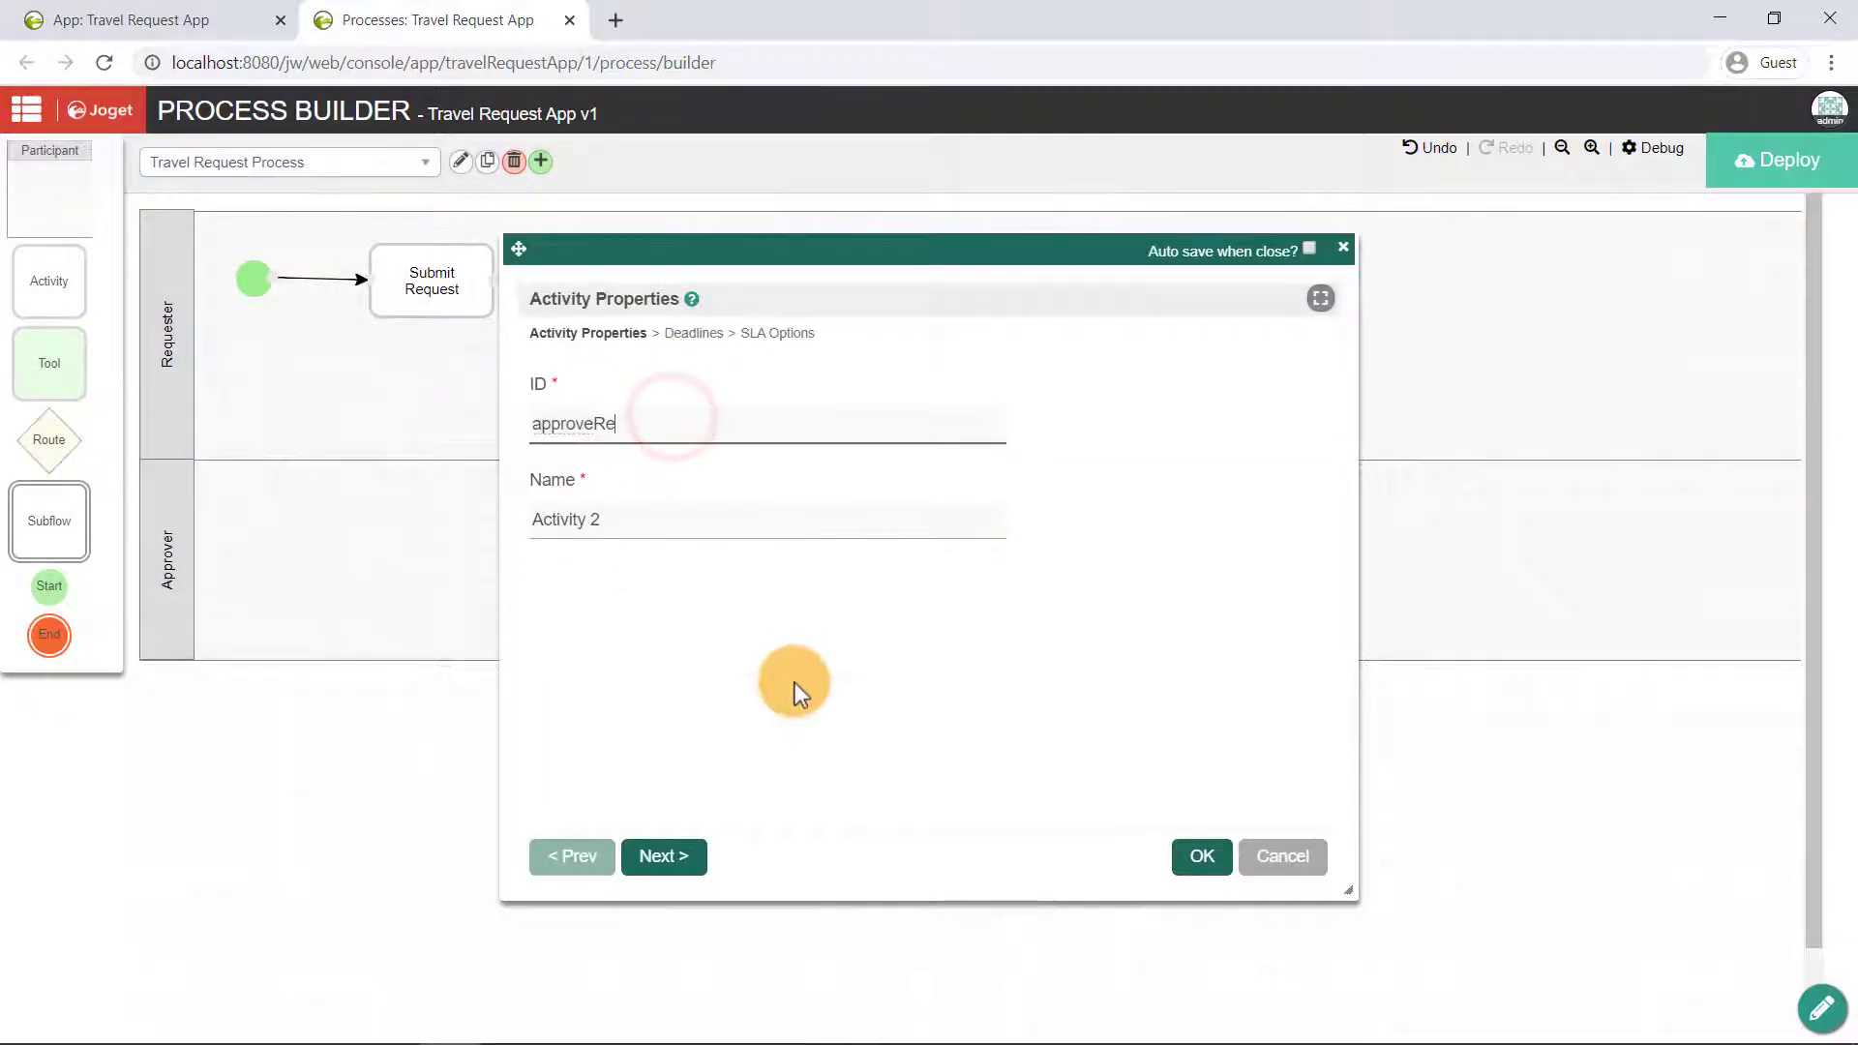
pyautogui.tripleClick(634, 524)
pyautogui.write('Approve Request')
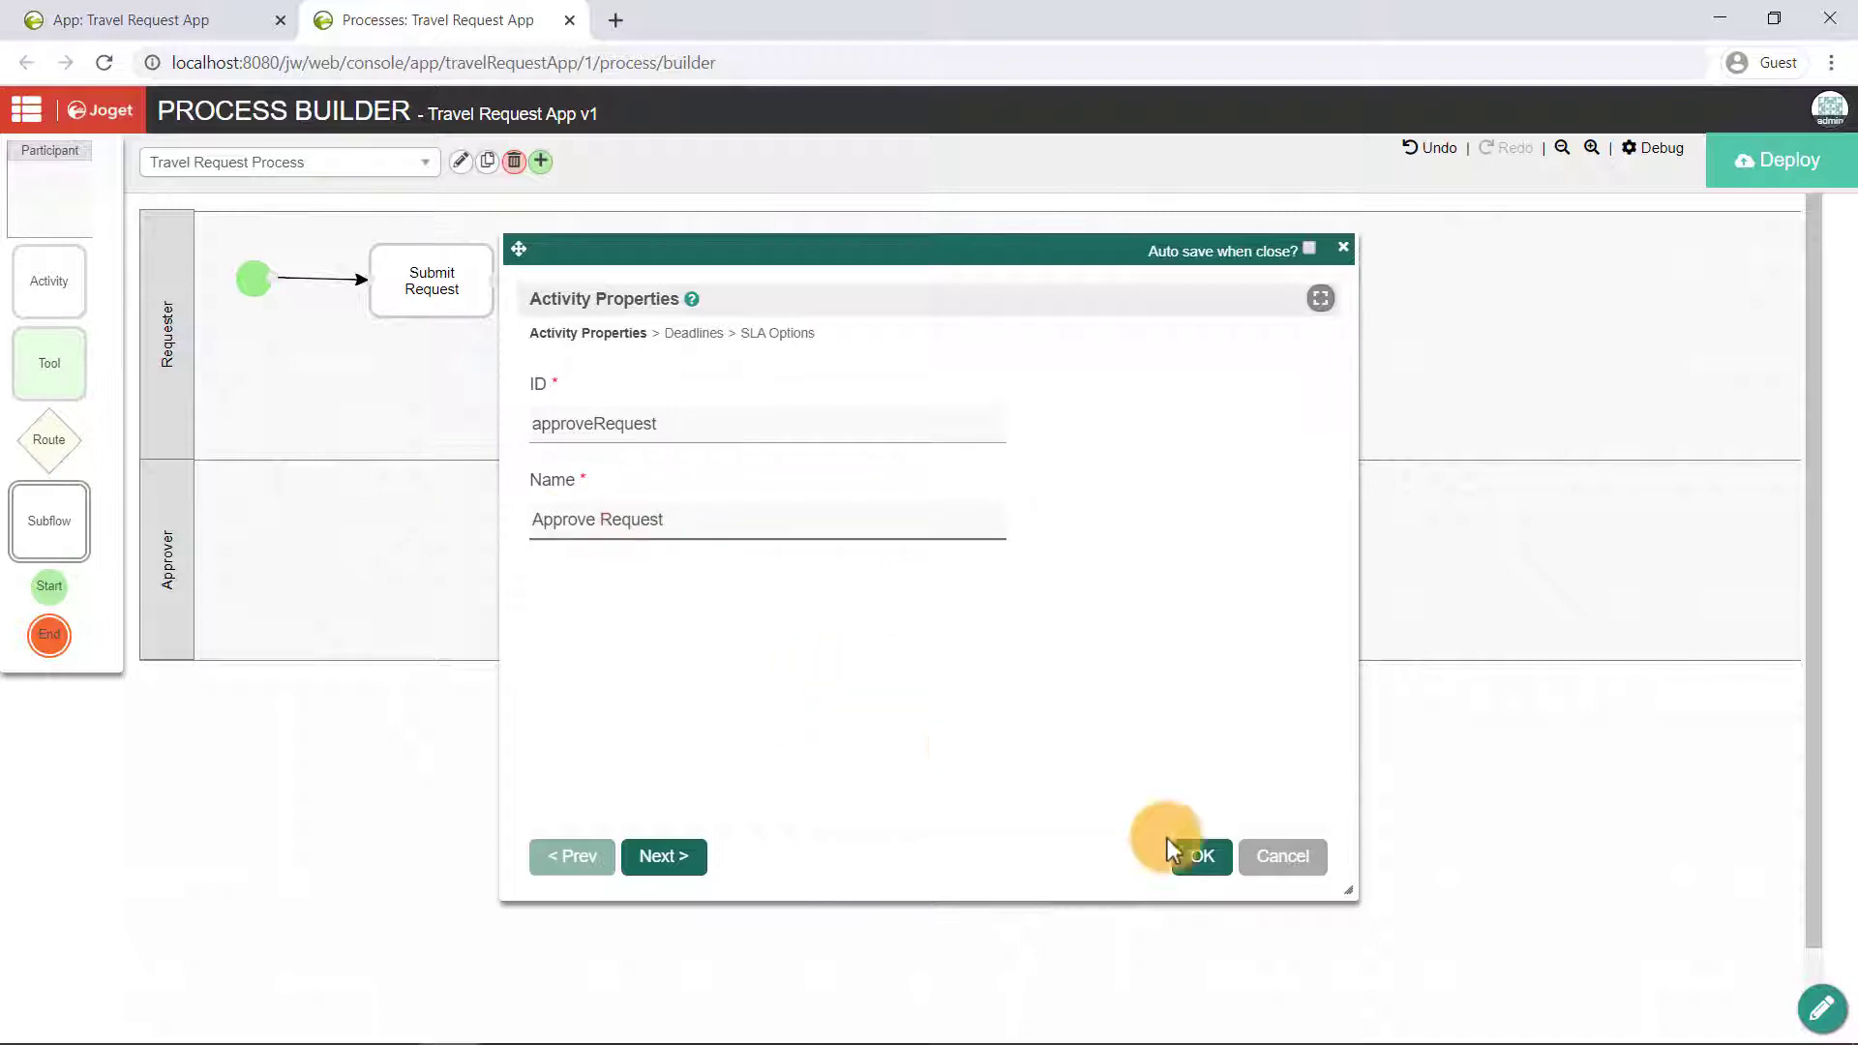
pyautogui.click(1200, 854)
# Add a route after Approve Request in the Approver lane and branch it to two tool nodes, one above the other
pyautogui.moveTo(718, 521); pyautogui.dragTo(1093, 431)
pyautogui.click(871, 531)
pyautogui.click(1100, 437)
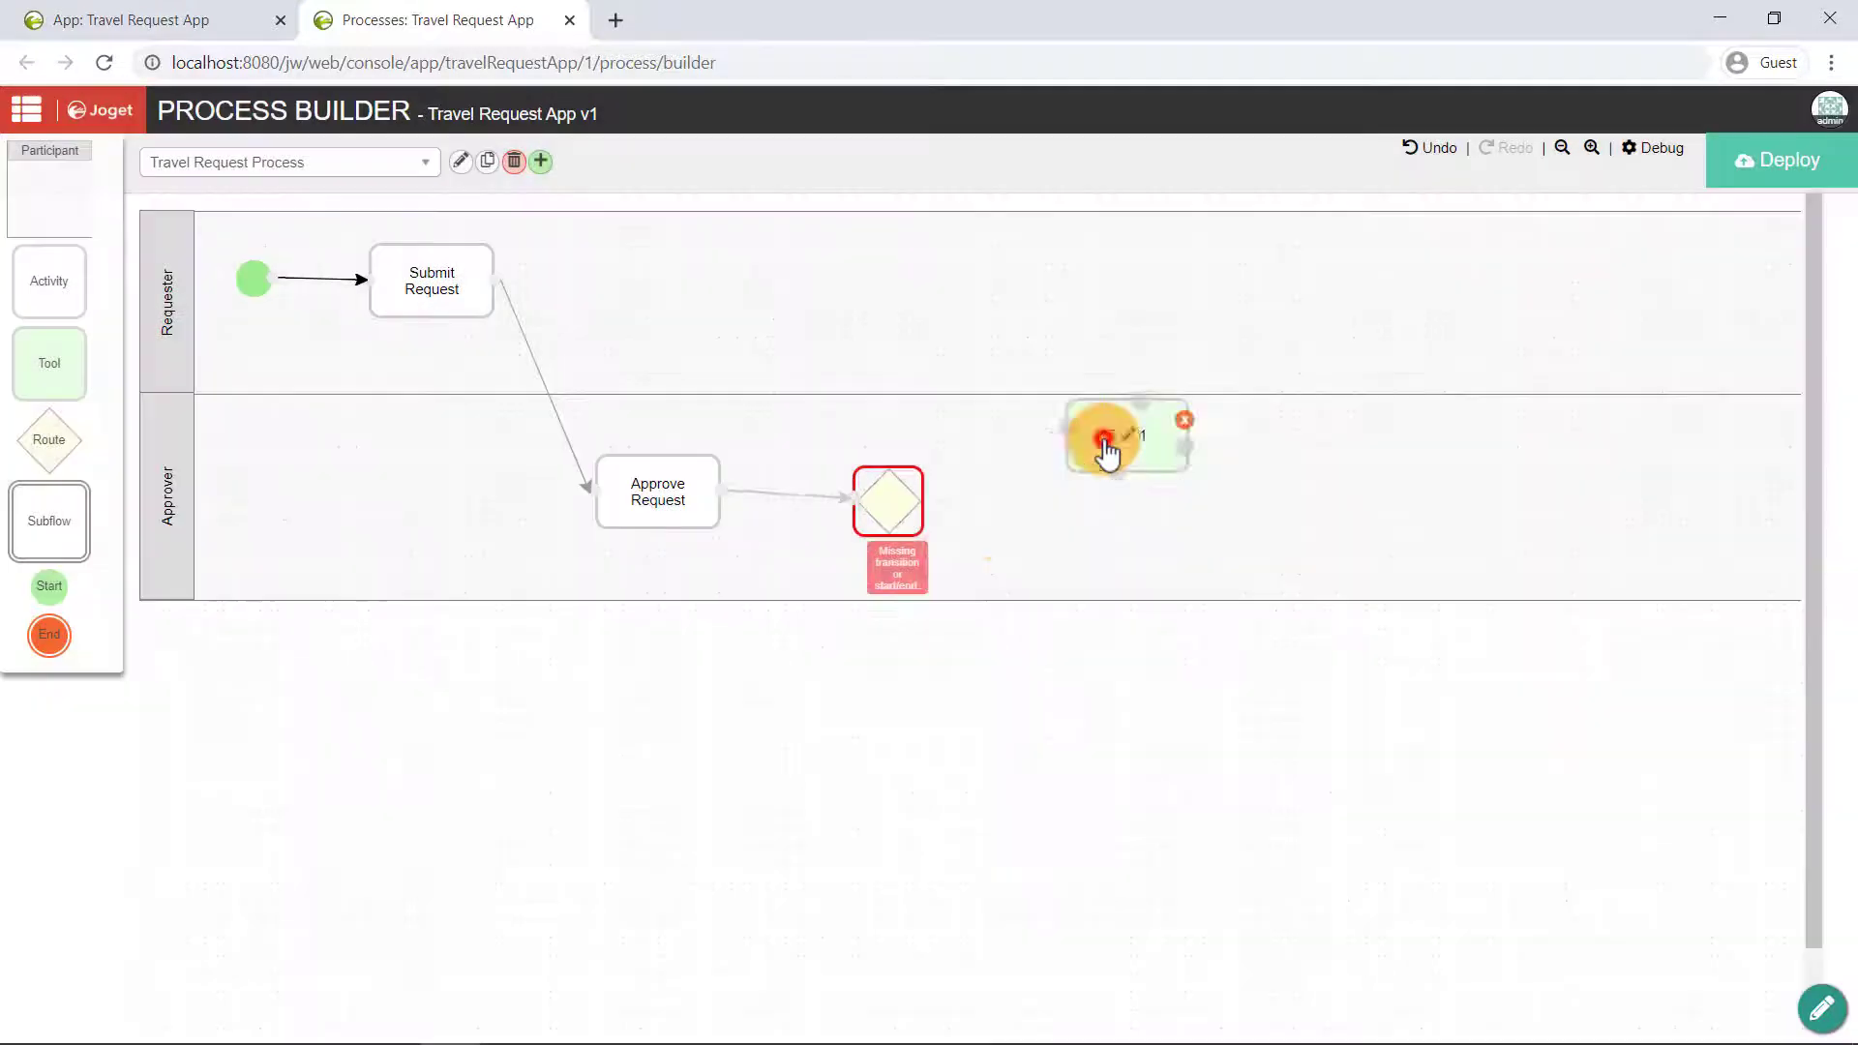
pyautogui.moveTo(883, 531); pyautogui.dragTo(1068, 561)
pyautogui.click(1145, 553)
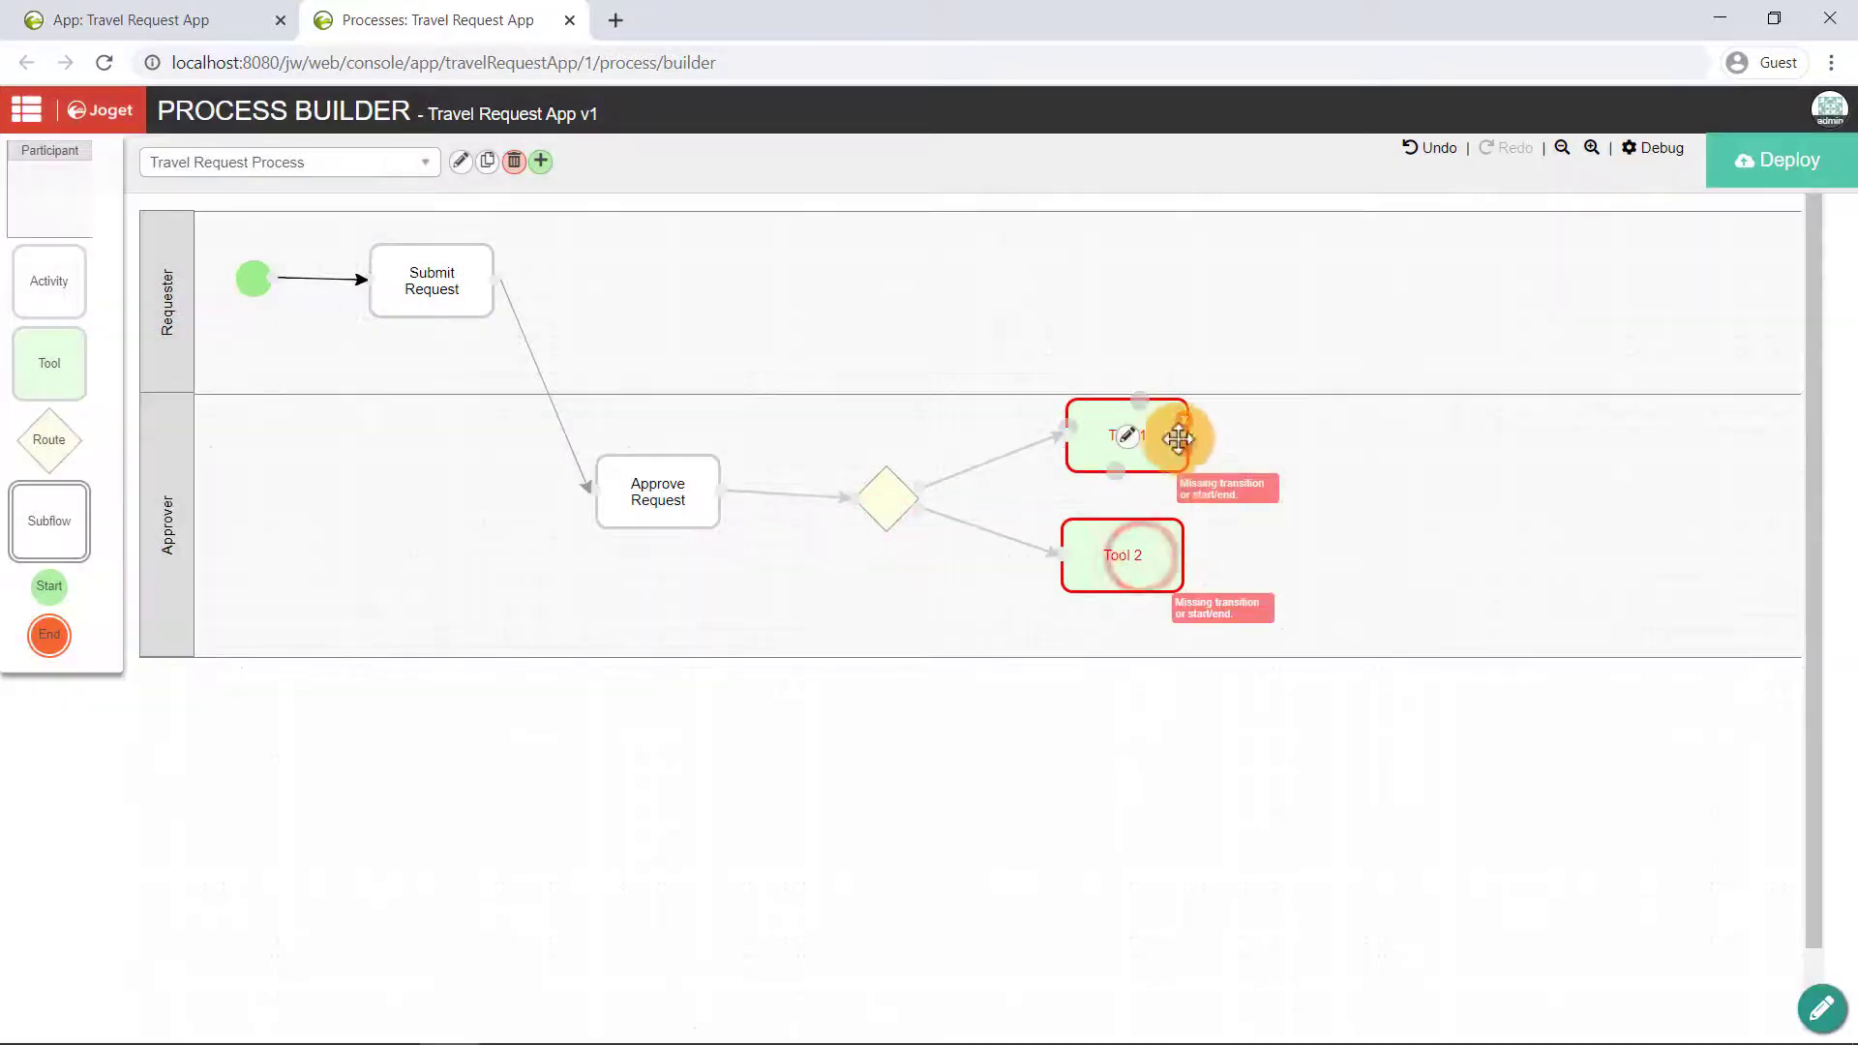
# Connect each of the two tool nodes to its own end node
pyautogui.moveTo(1180, 435); pyautogui.dragTo(1192, 447)
pyautogui.click(1301, 531)
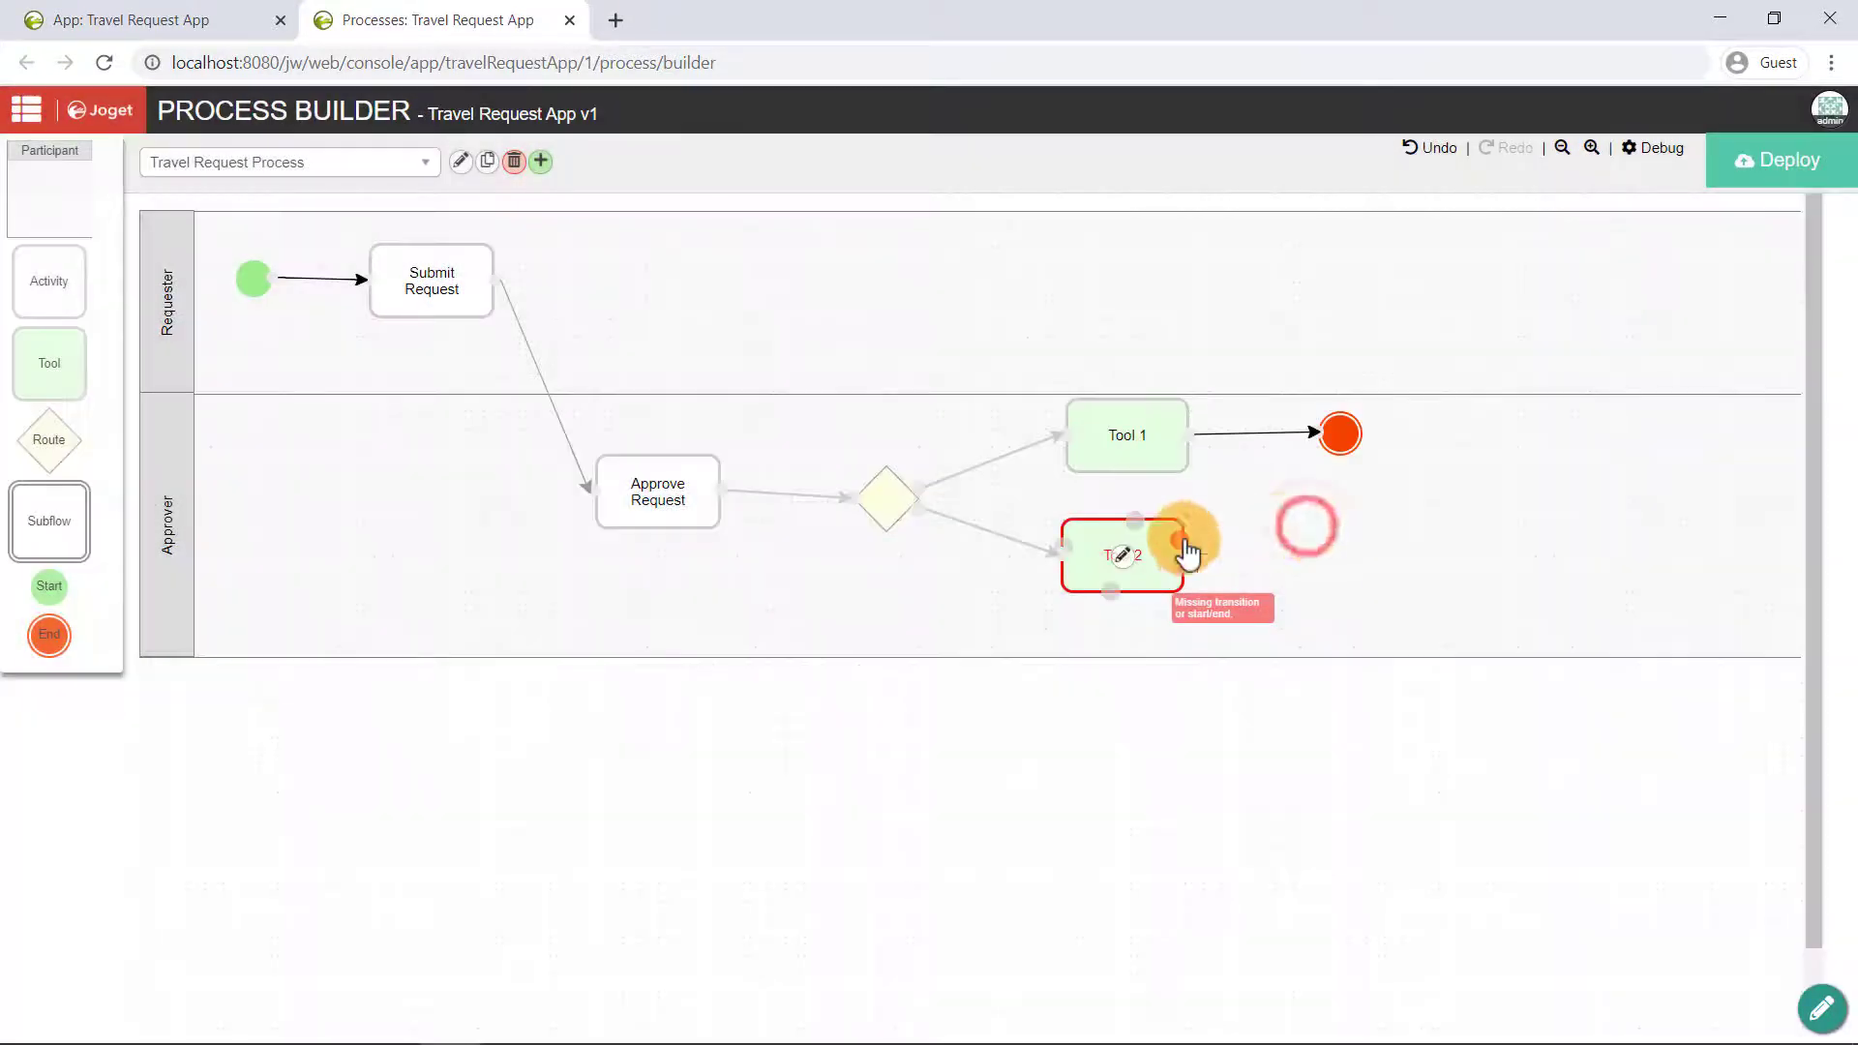
pyautogui.moveTo(1182, 553); pyautogui.dragTo(1221, 571)
pyautogui.click(1353, 654)
# Set the upper tool's ID to notifyApproved and its name to Notify Approved
pyautogui.doubleClick(1128, 437)
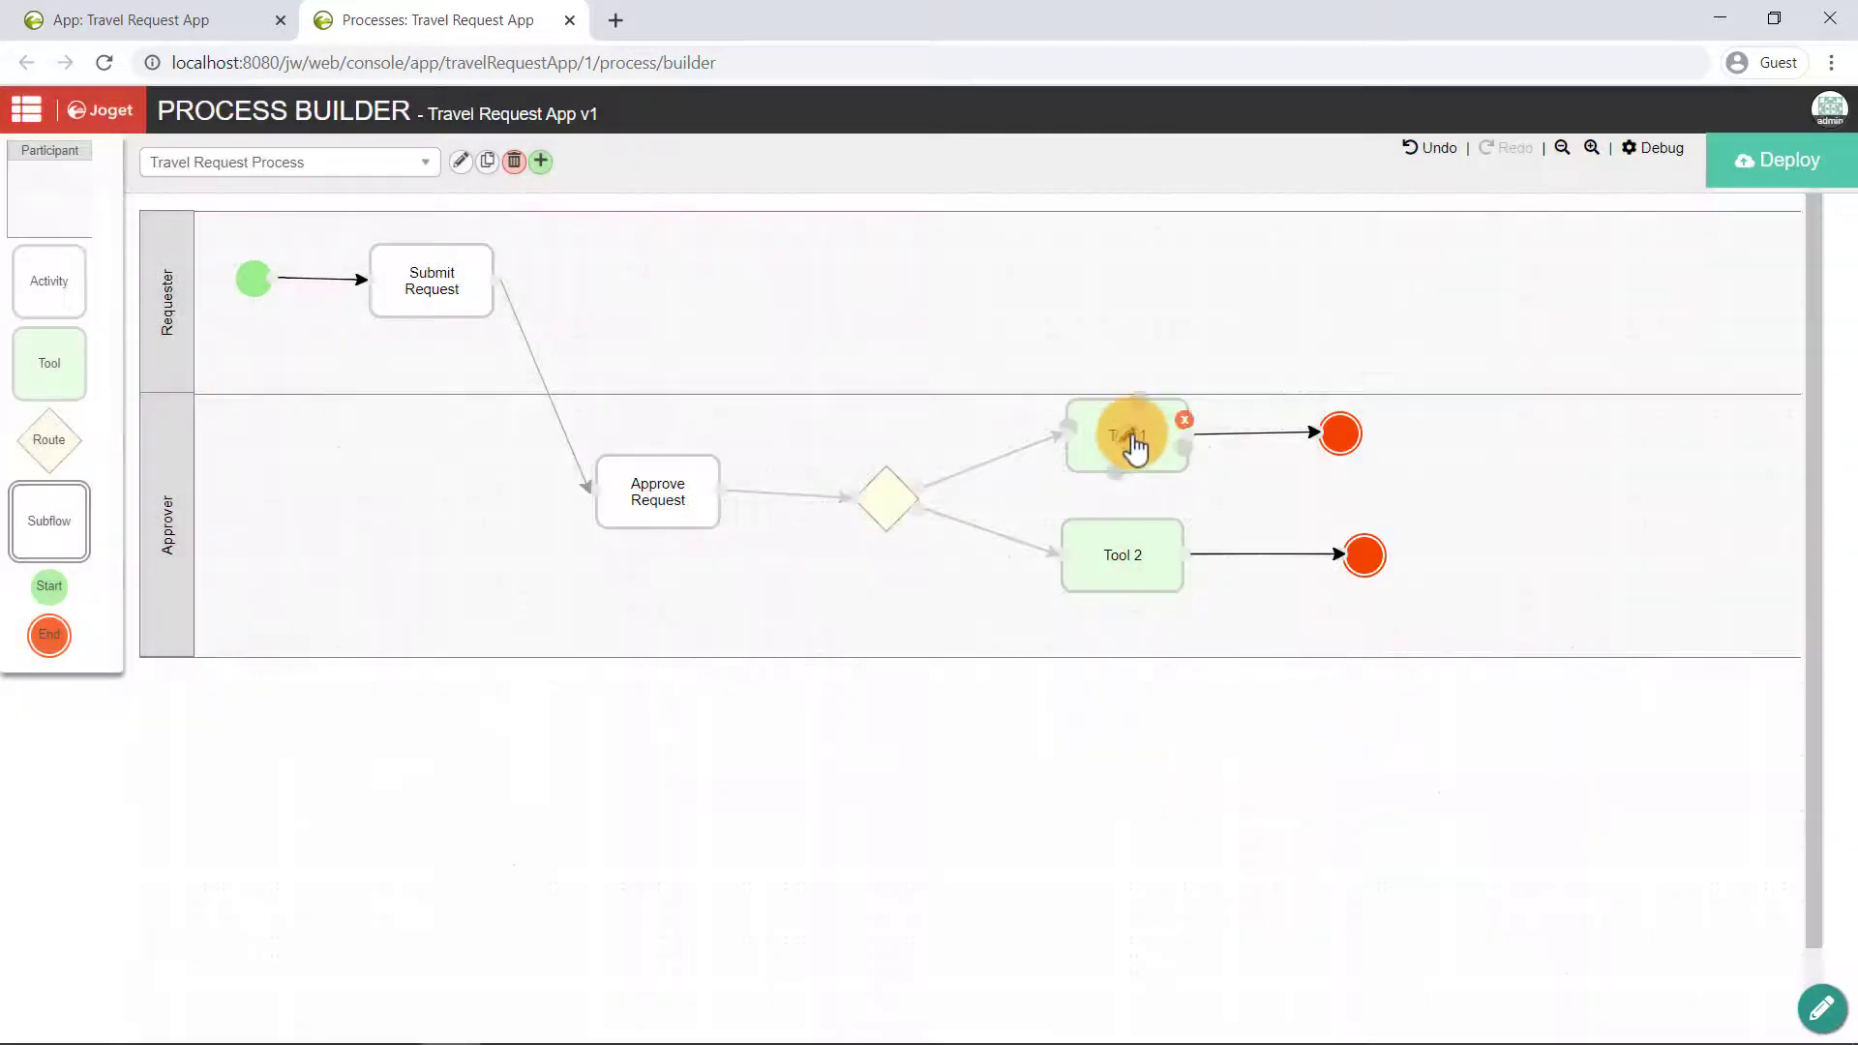
pyautogui.write('notifyApproved')
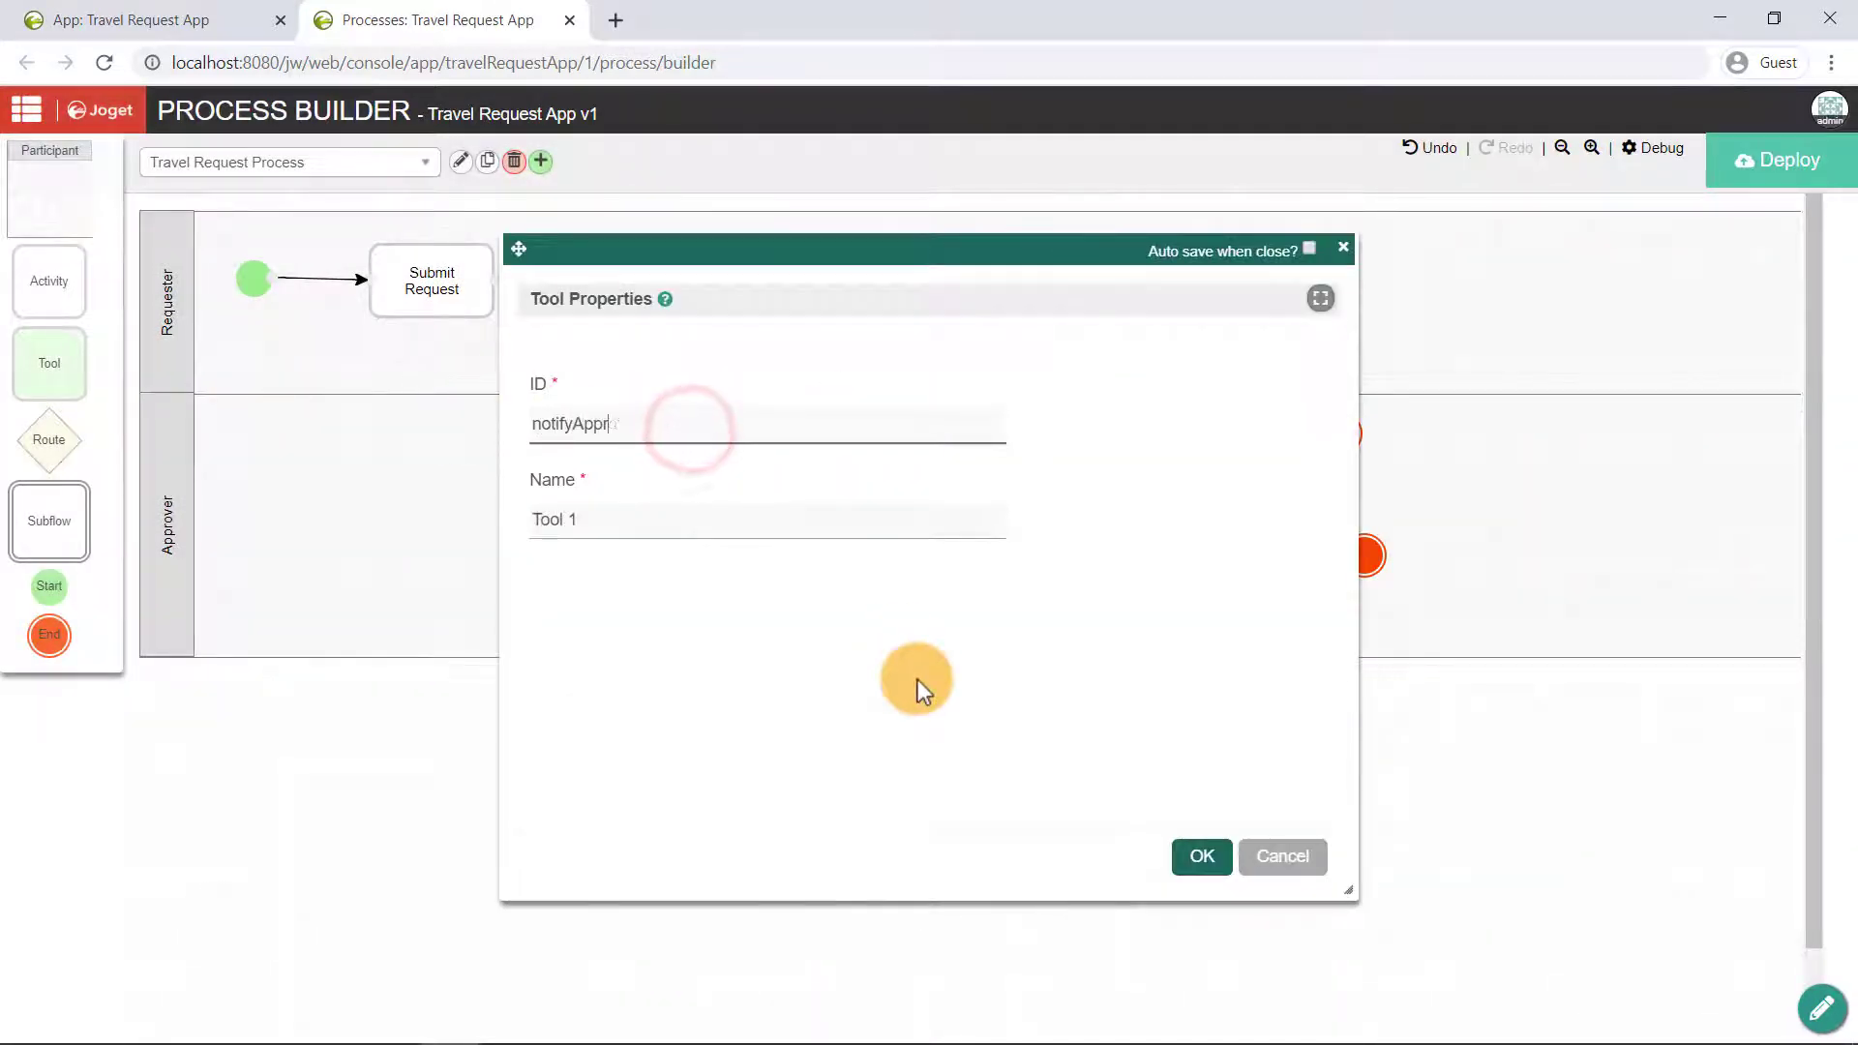
pyautogui.tripleClick(632, 522)
pyautogui.write('Notify Approved')
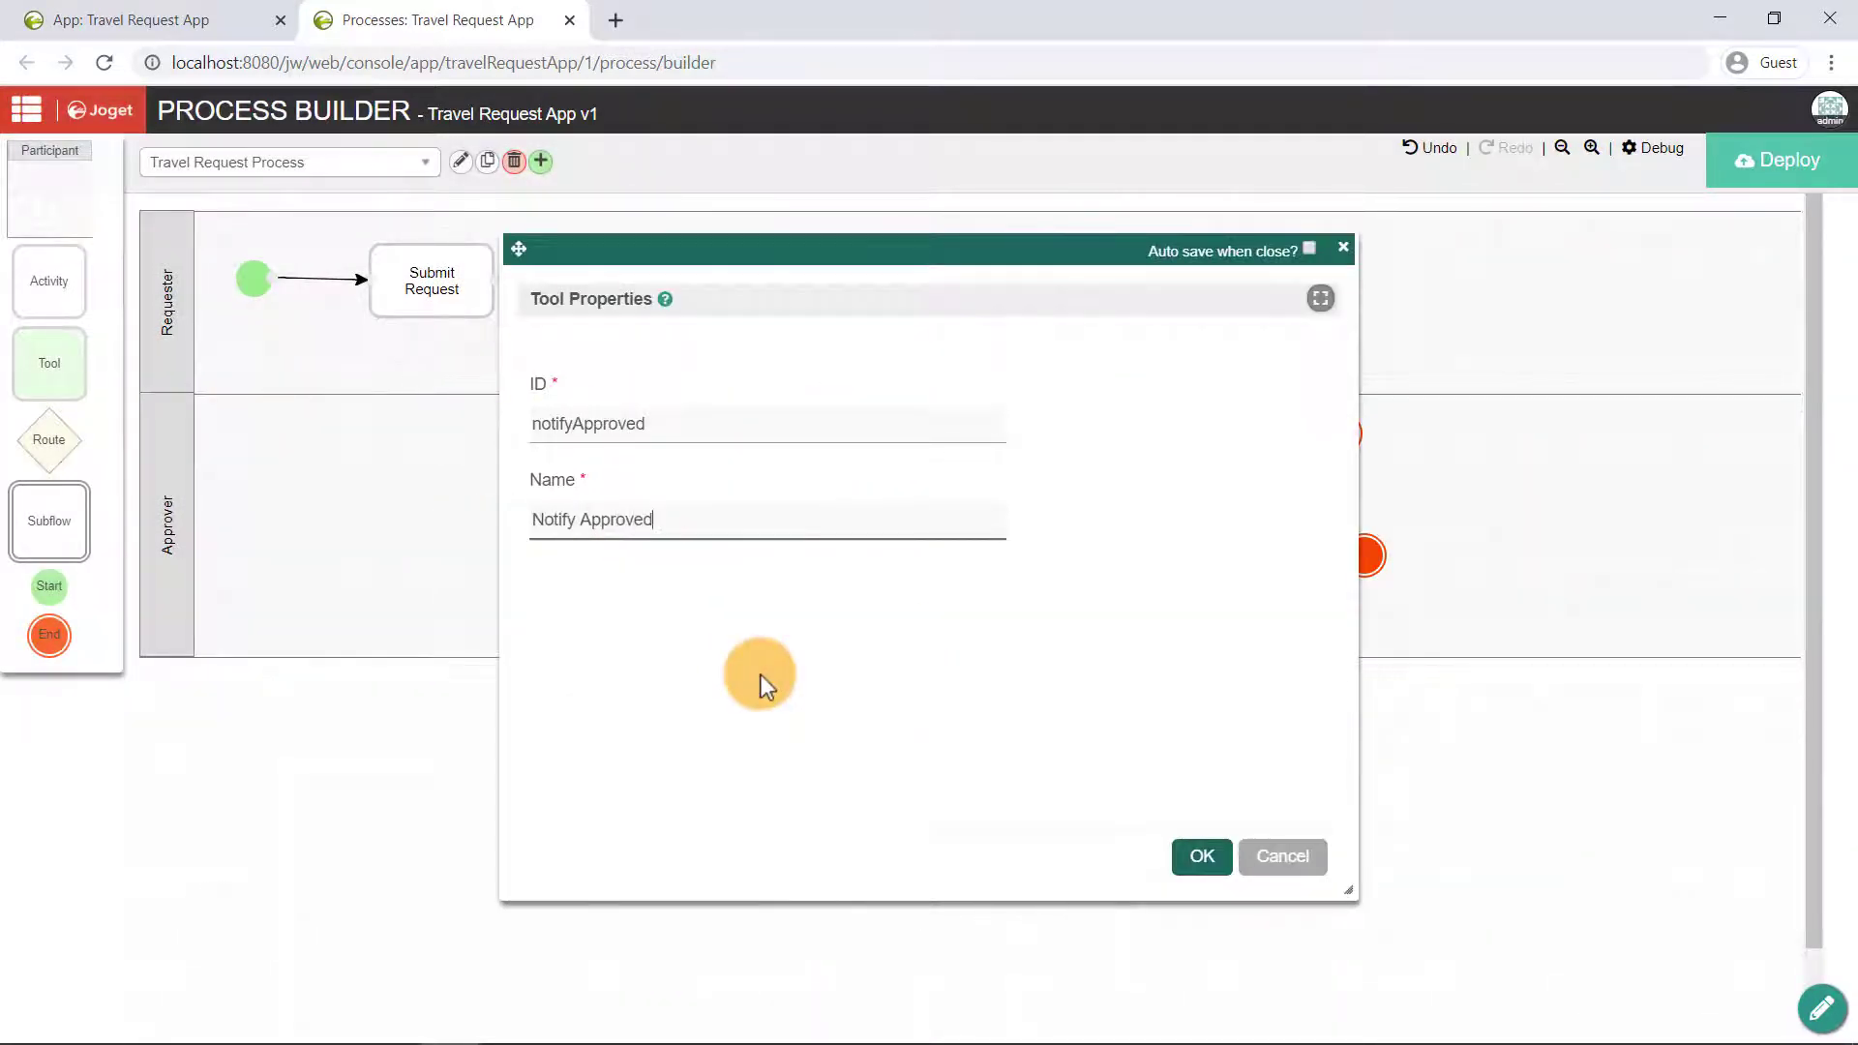
pyautogui.click(1200, 859)
# Set the lower tool's ID to notifyRejected and its name to Notify Rejected
pyautogui.doubleClick(1132, 566)
pyautogui.doubleClick(779, 427)
pyautogui.write('notifyRejected')
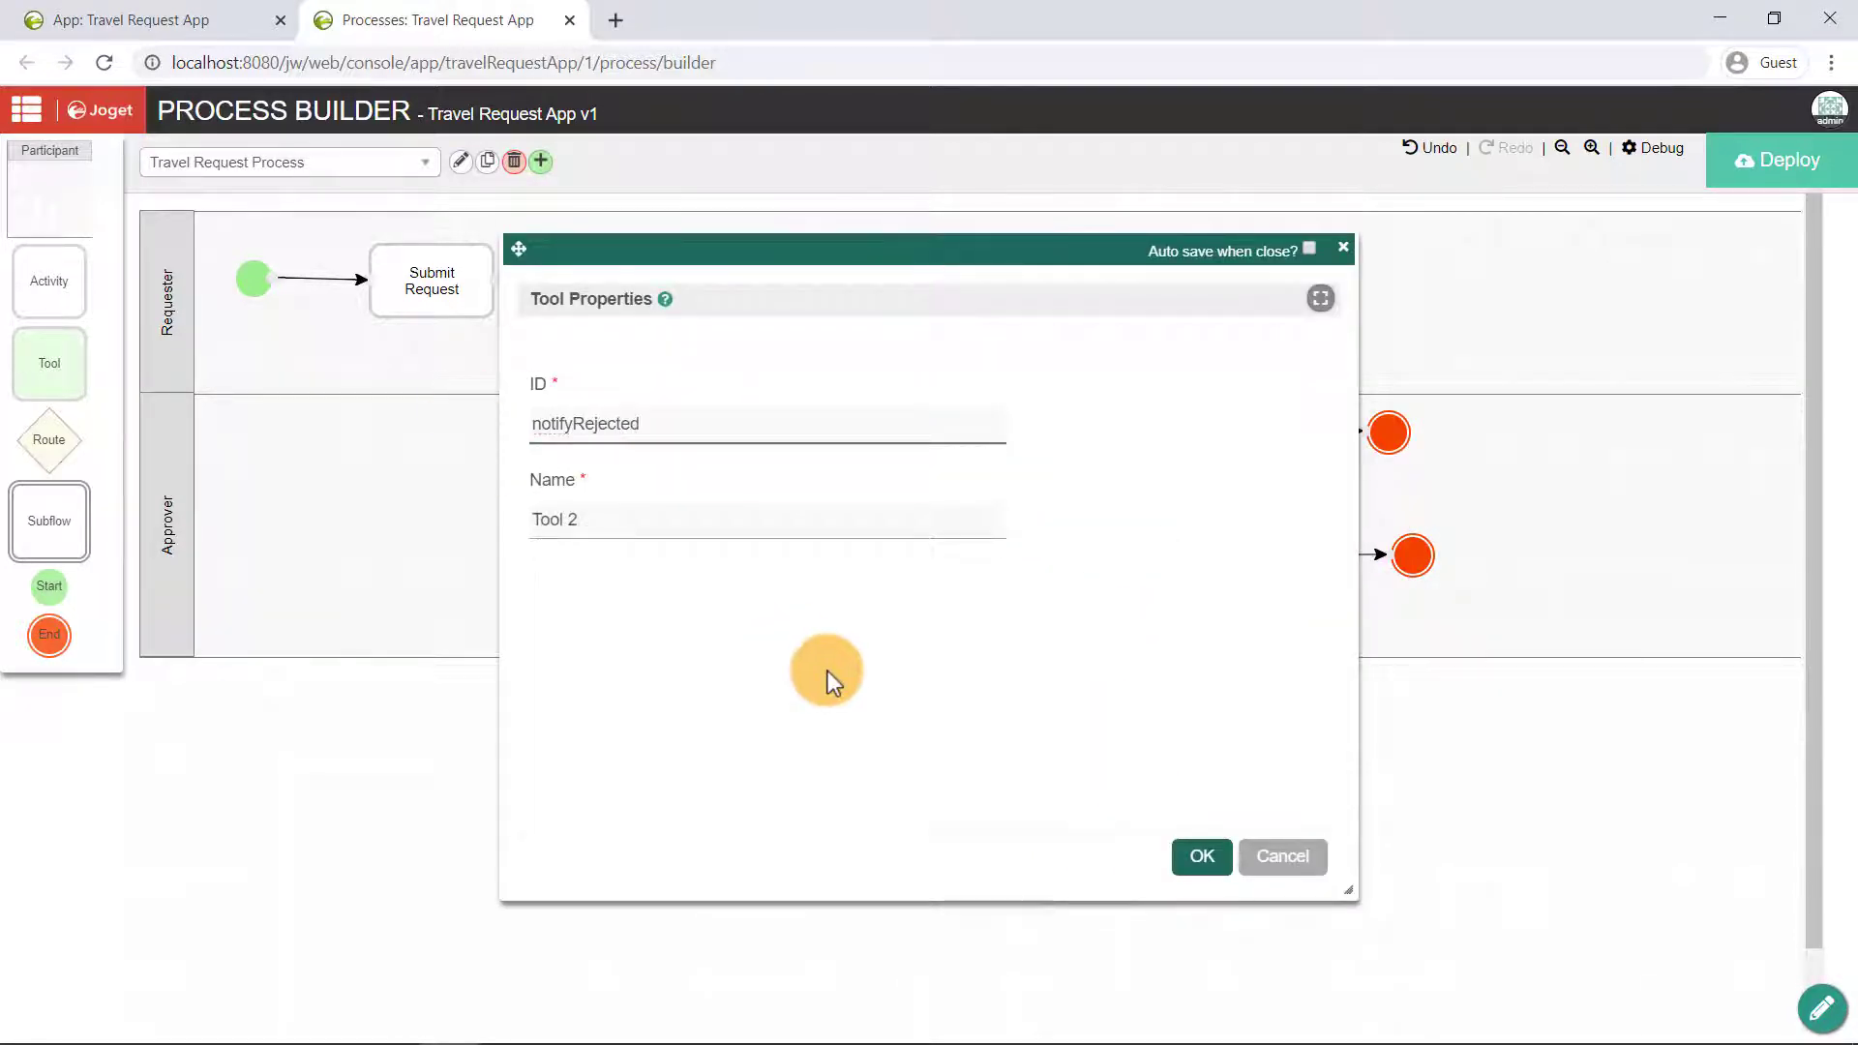
pyautogui.tripleClick(678, 520)
pyautogui.write('Notify Rejected')
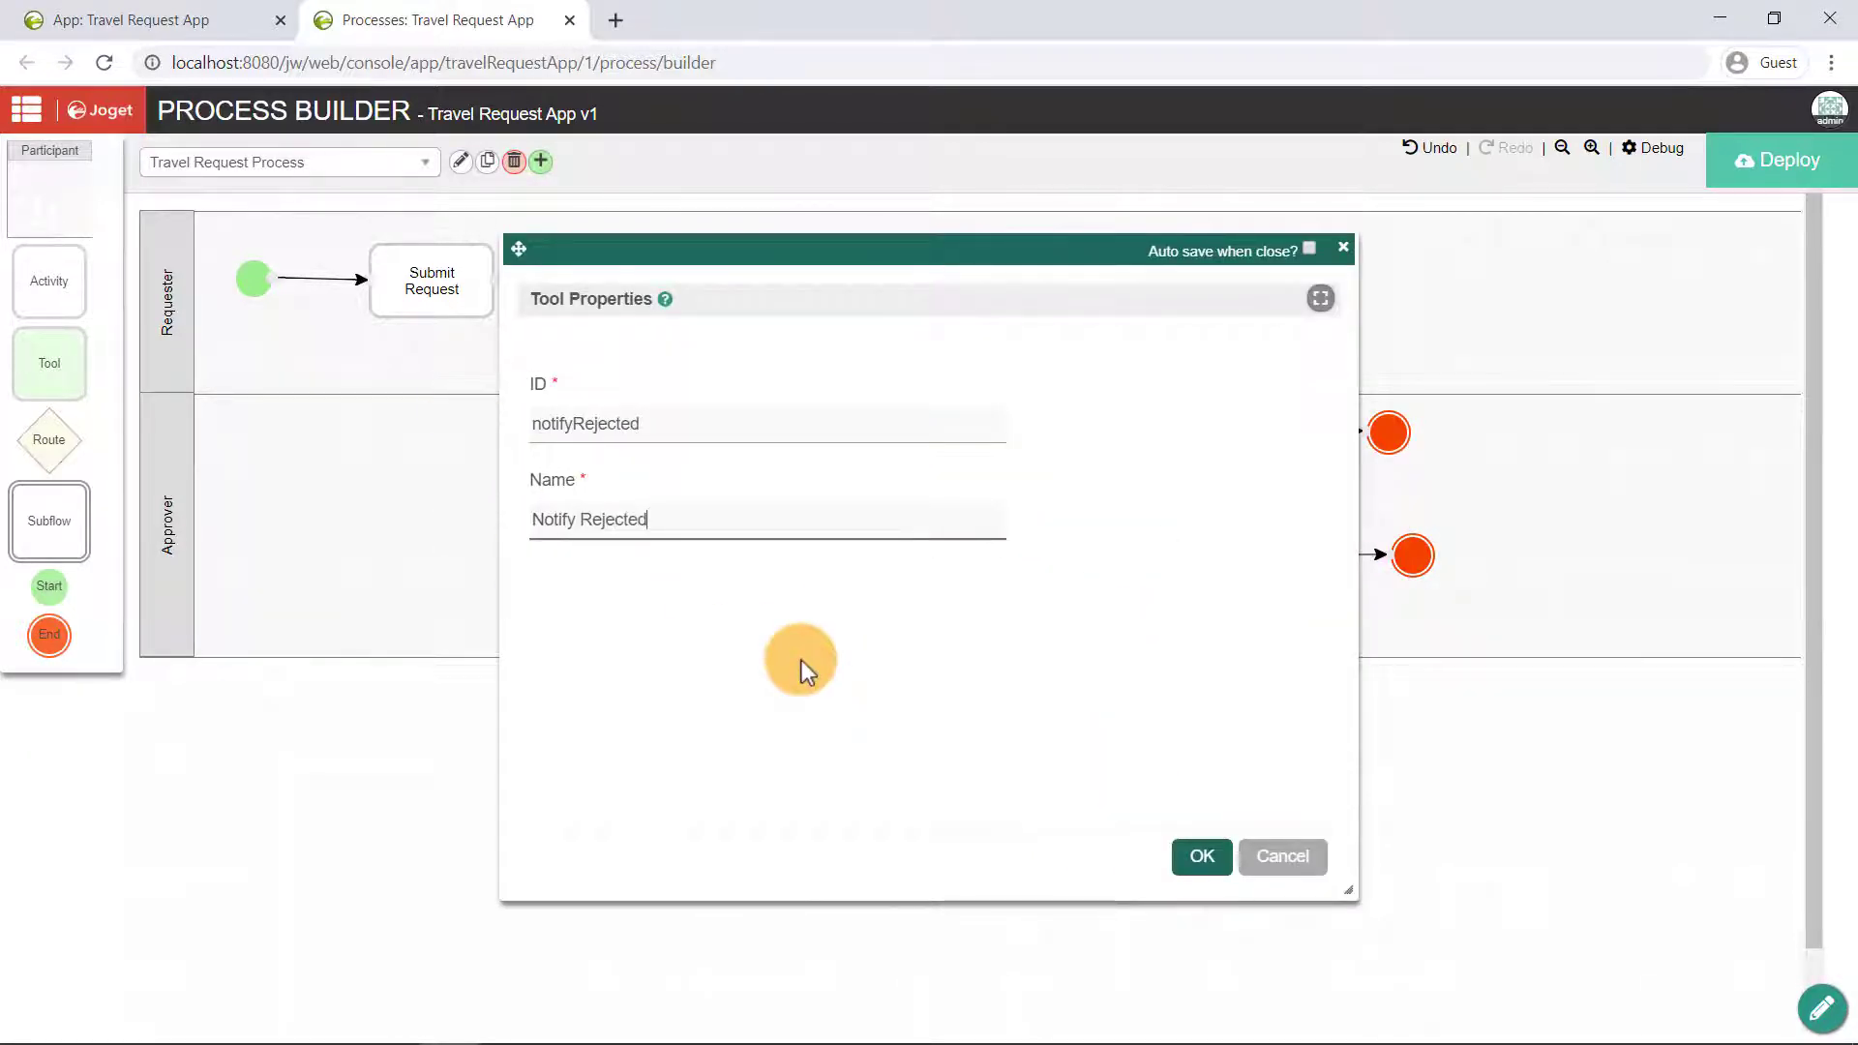
pyautogui.click(1211, 861)
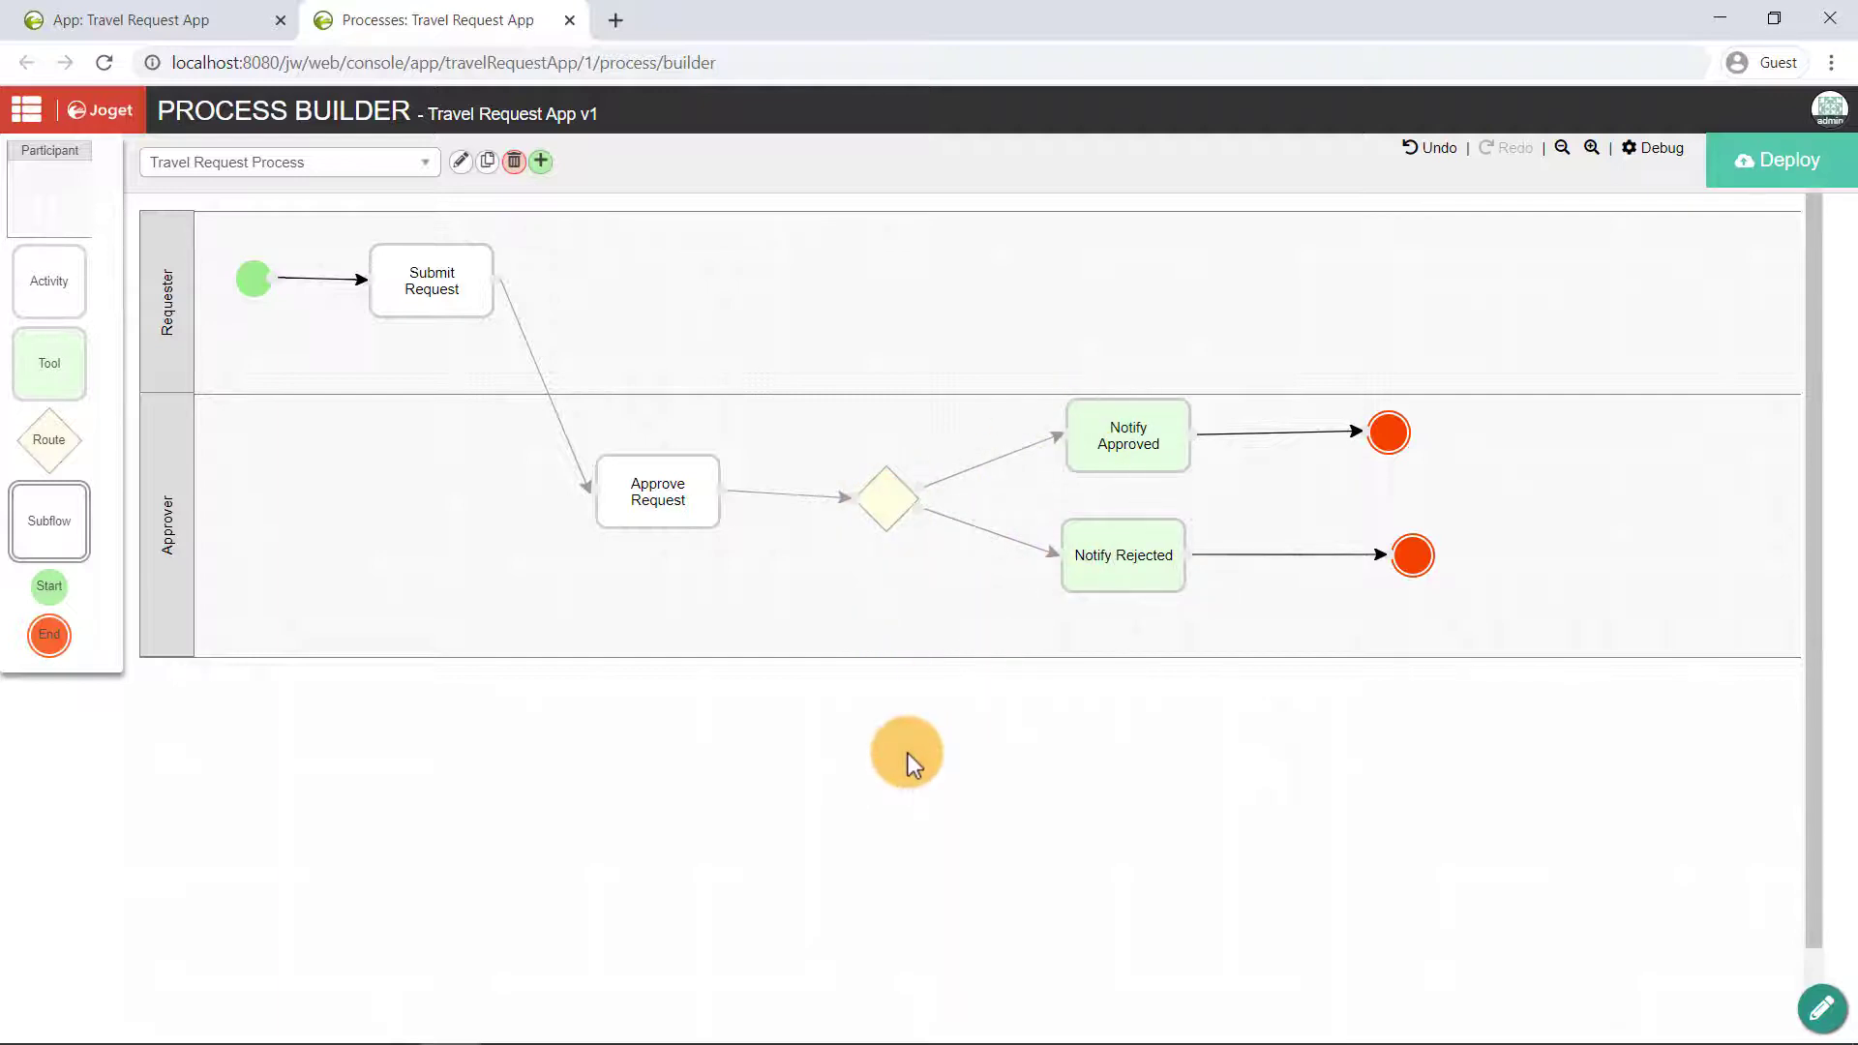
# Set the transition from the route to Notify Approved to type Condition and enable its condition helper
pyautogui.doubleClick(980, 476)
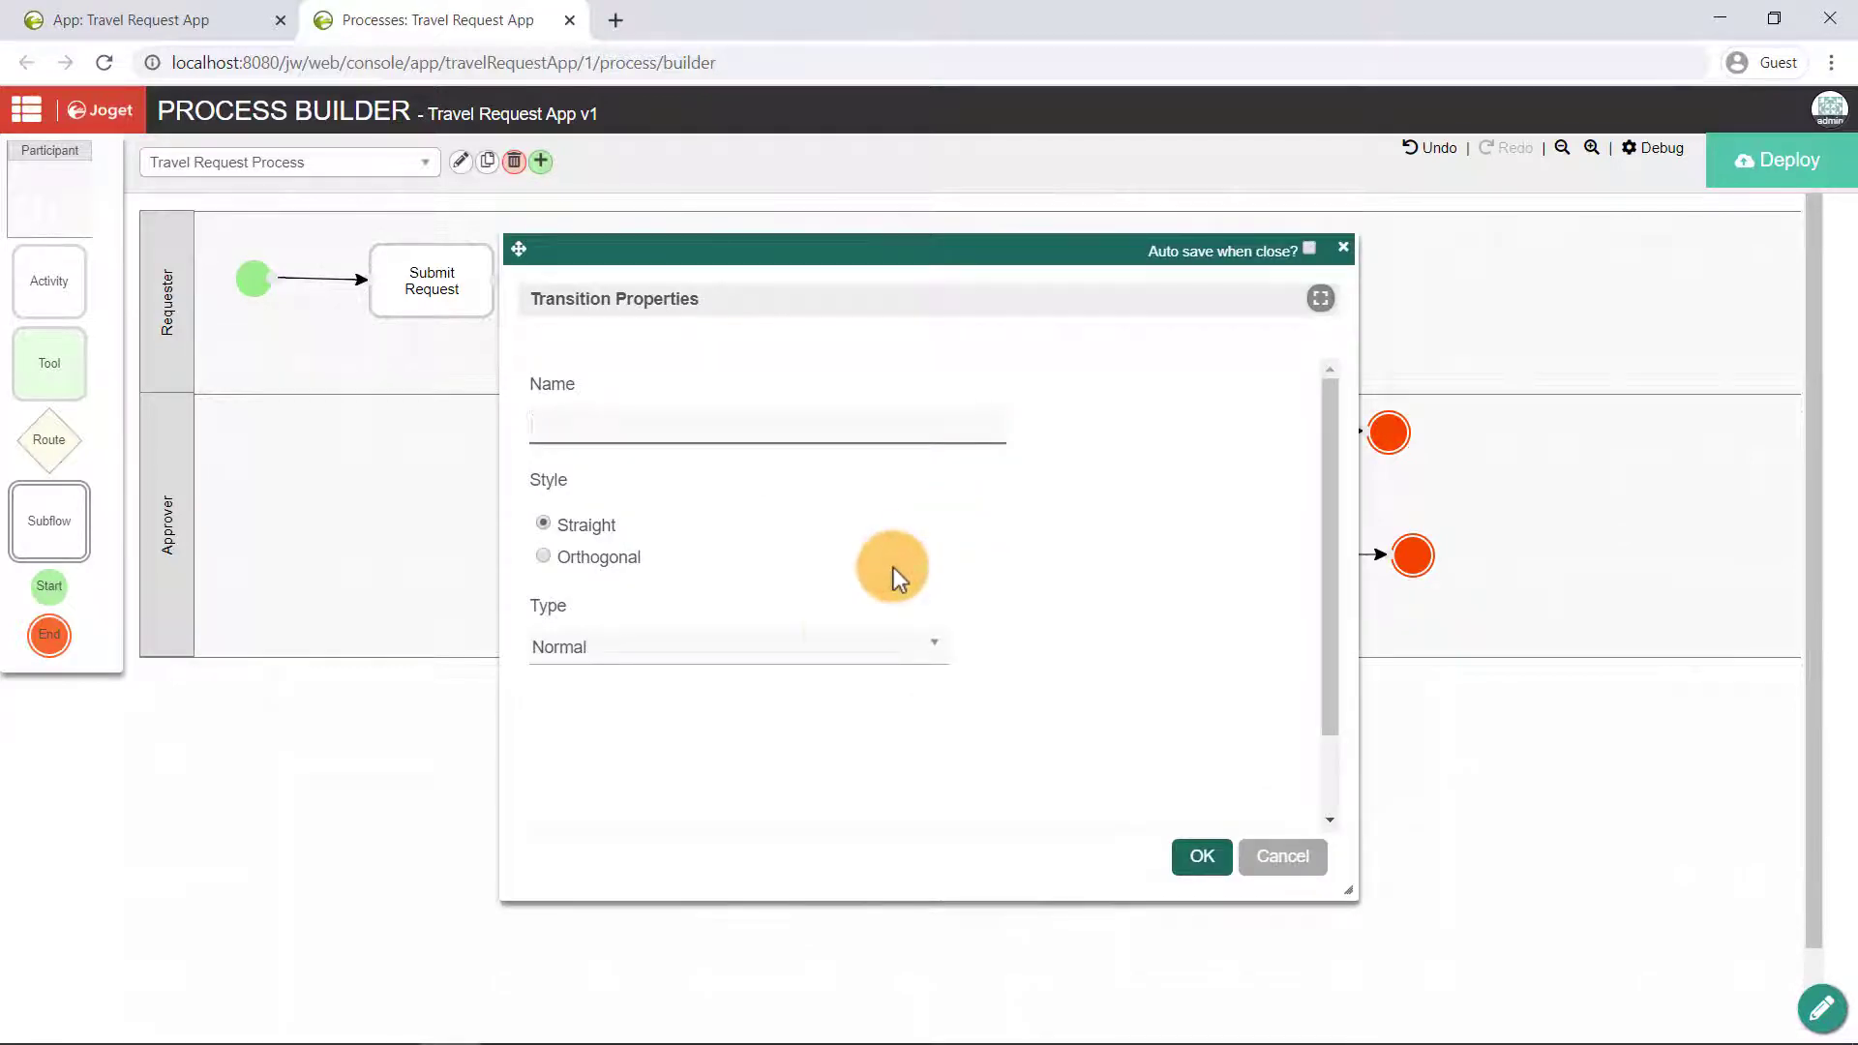
pyautogui.click(837, 645)
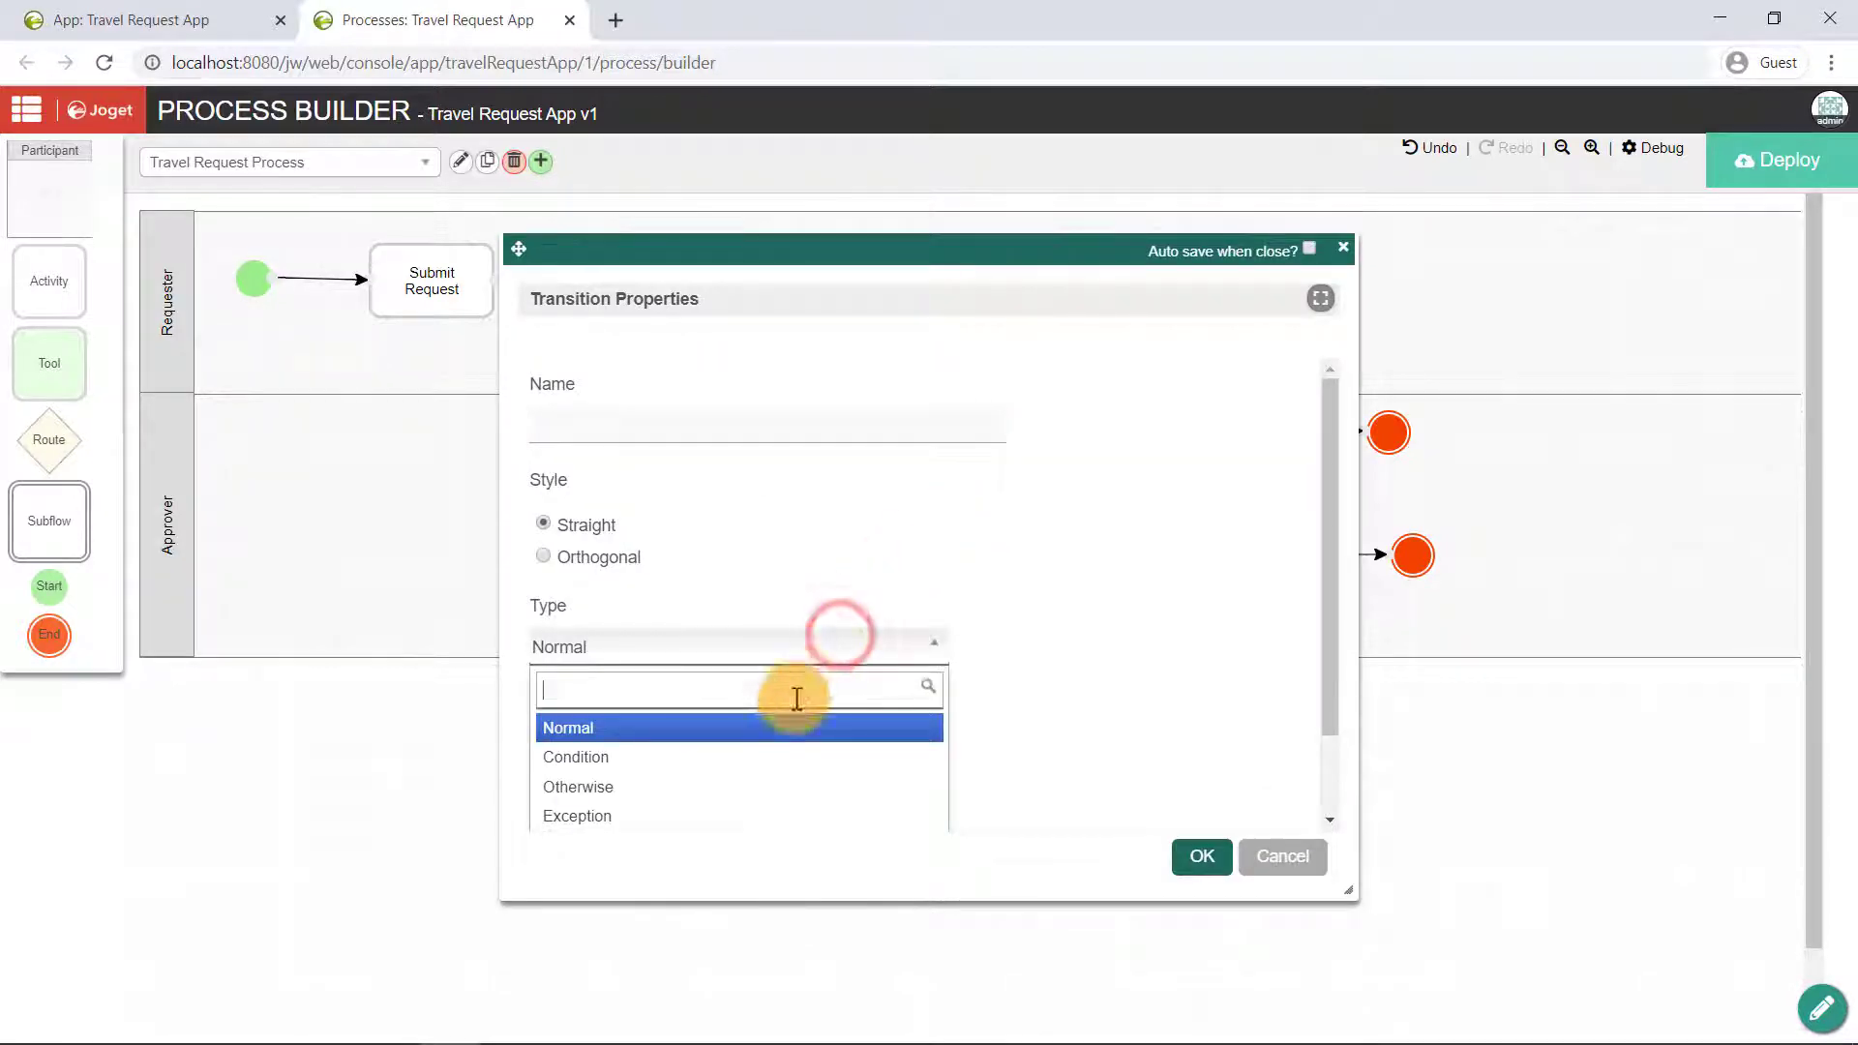
pyautogui.click(733, 769)
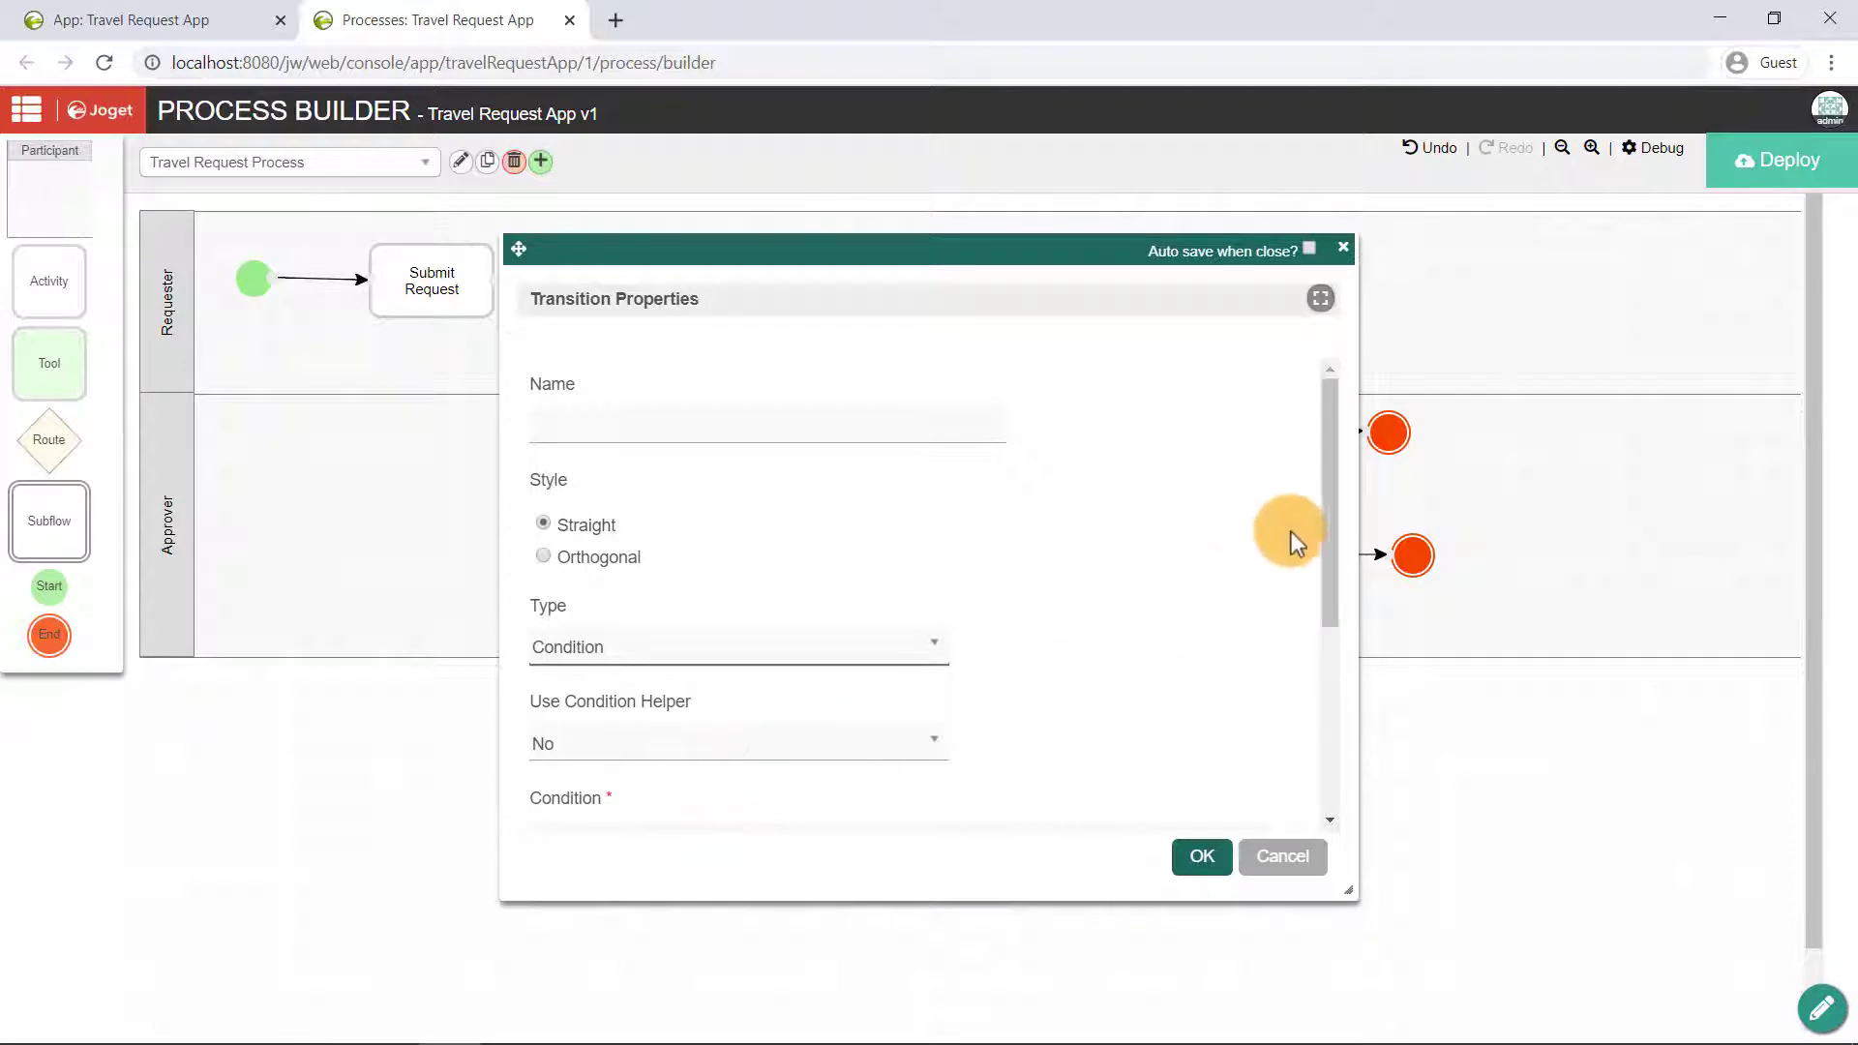
pyautogui.scroll(-1, 1218, 590)
pyautogui.click(864, 635)
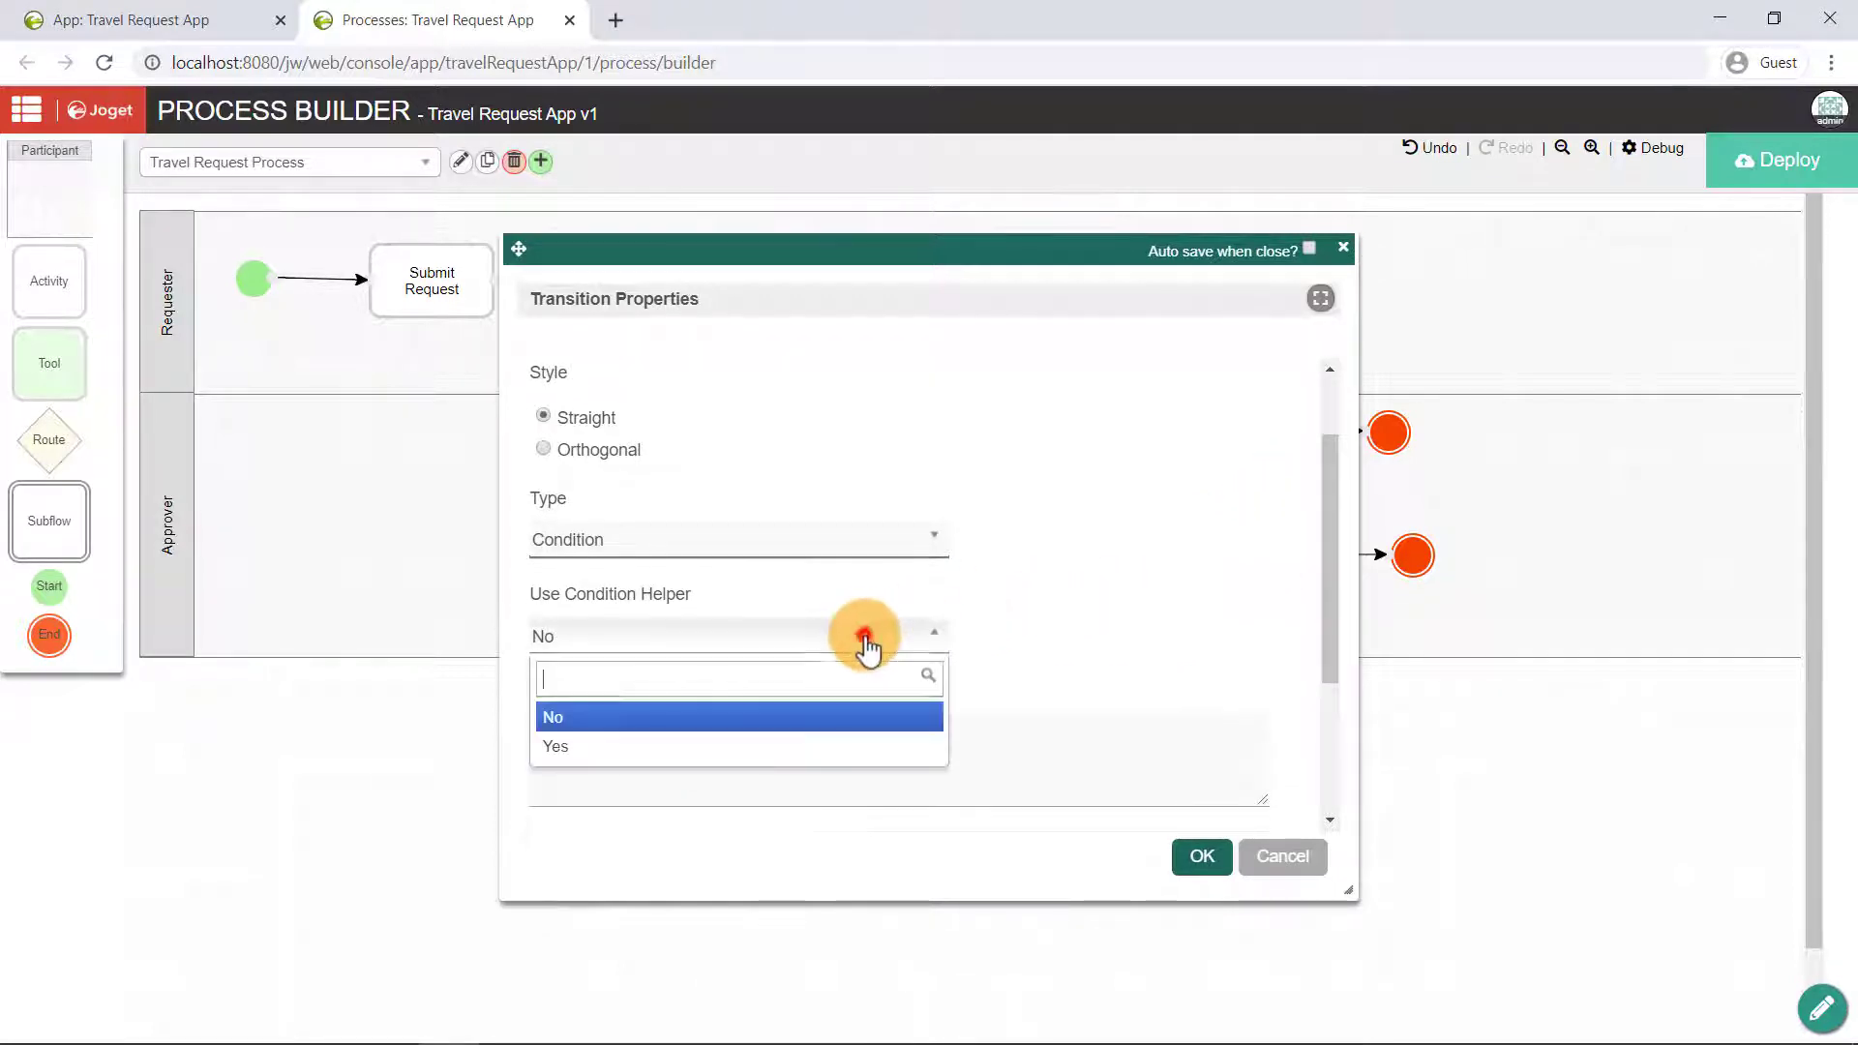
pyautogui.click(785, 765)
pyautogui.scroll(-1, 1037, 612)
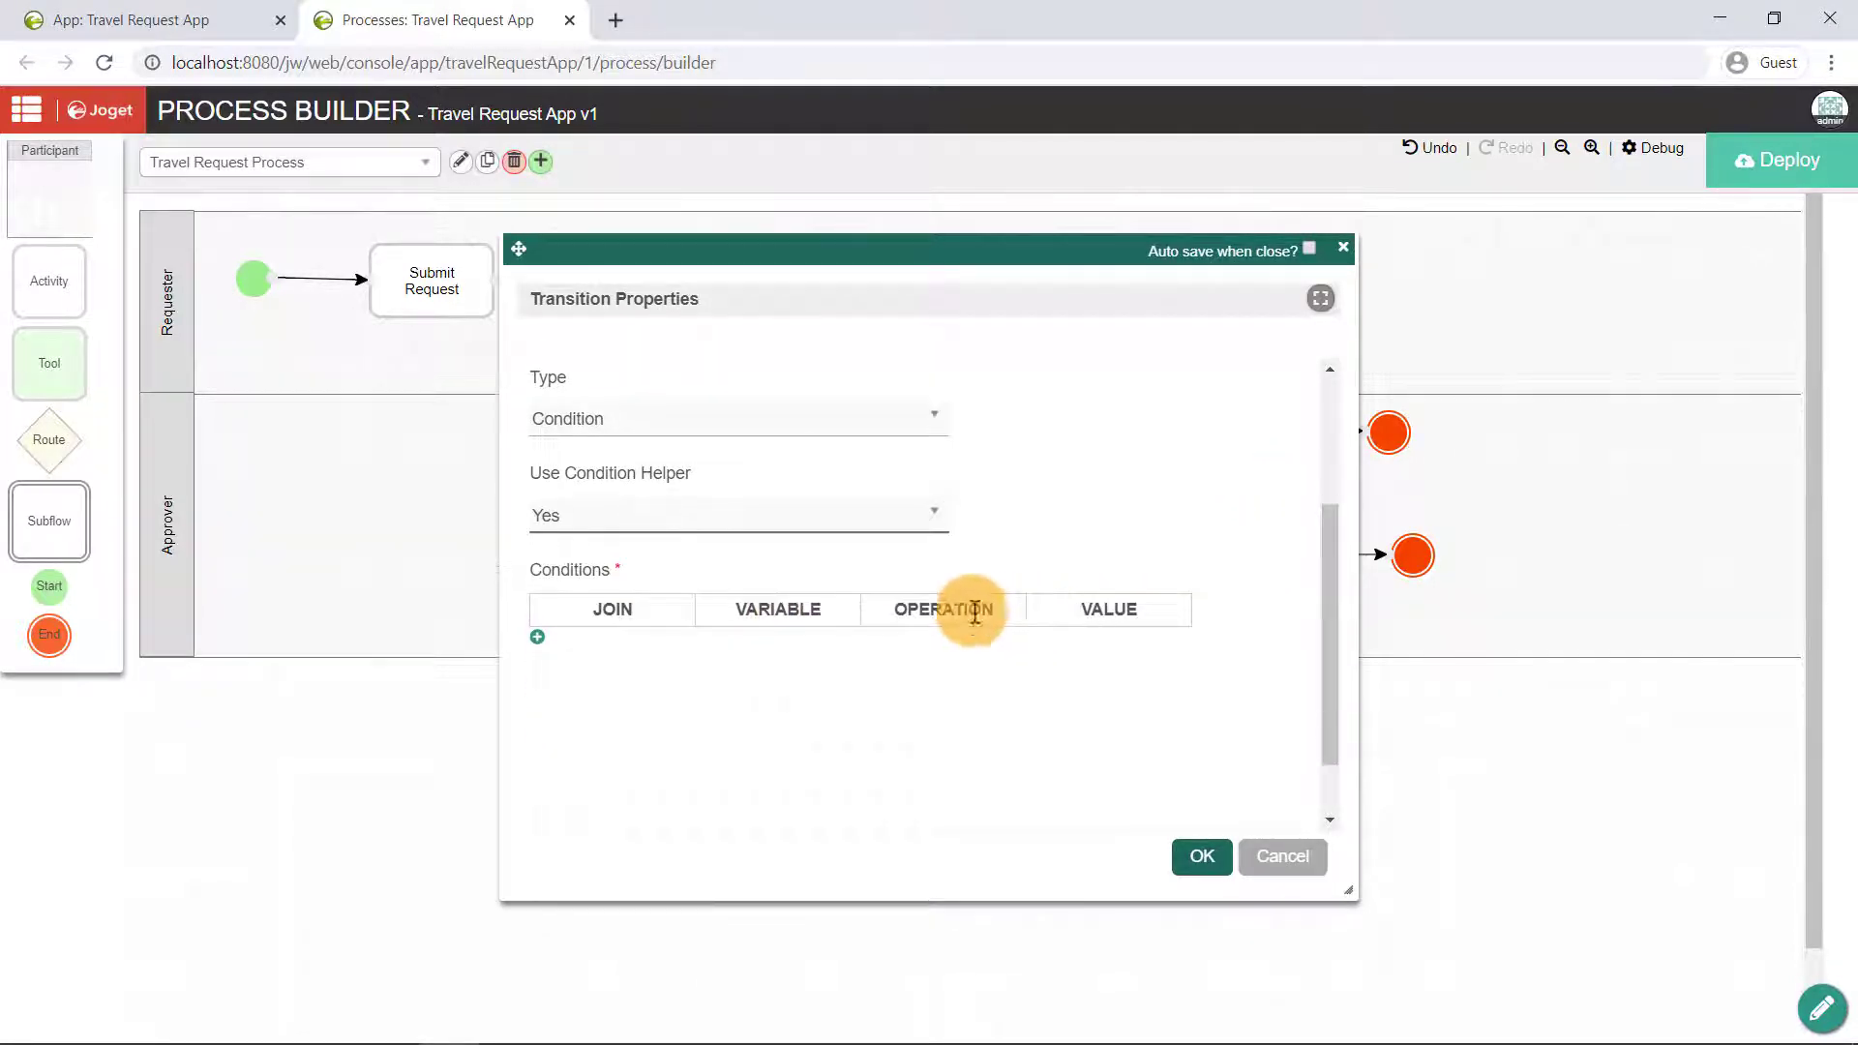
# Add the condition that variable status is Equal To Approved on this transition and save its properties
pyautogui.click(538, 638)
pyautogui.click(763, 651)
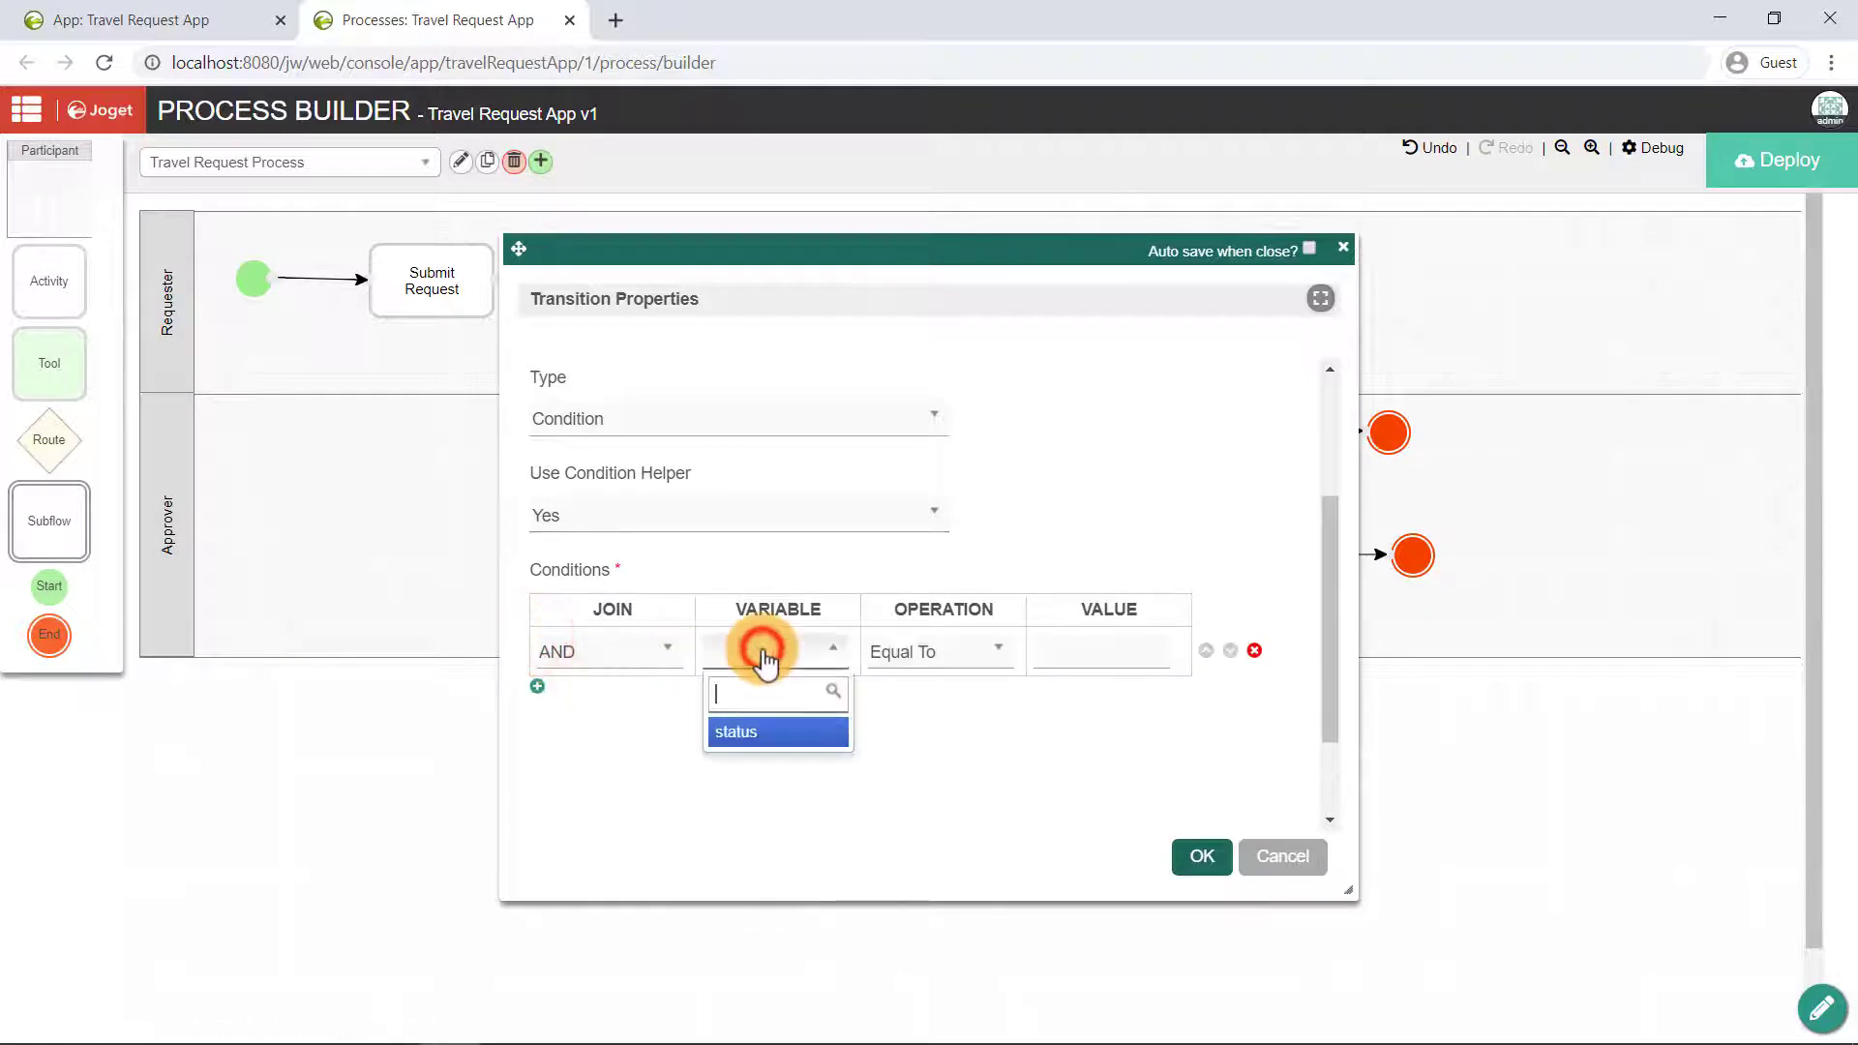
pyautogui.click(751, 733)
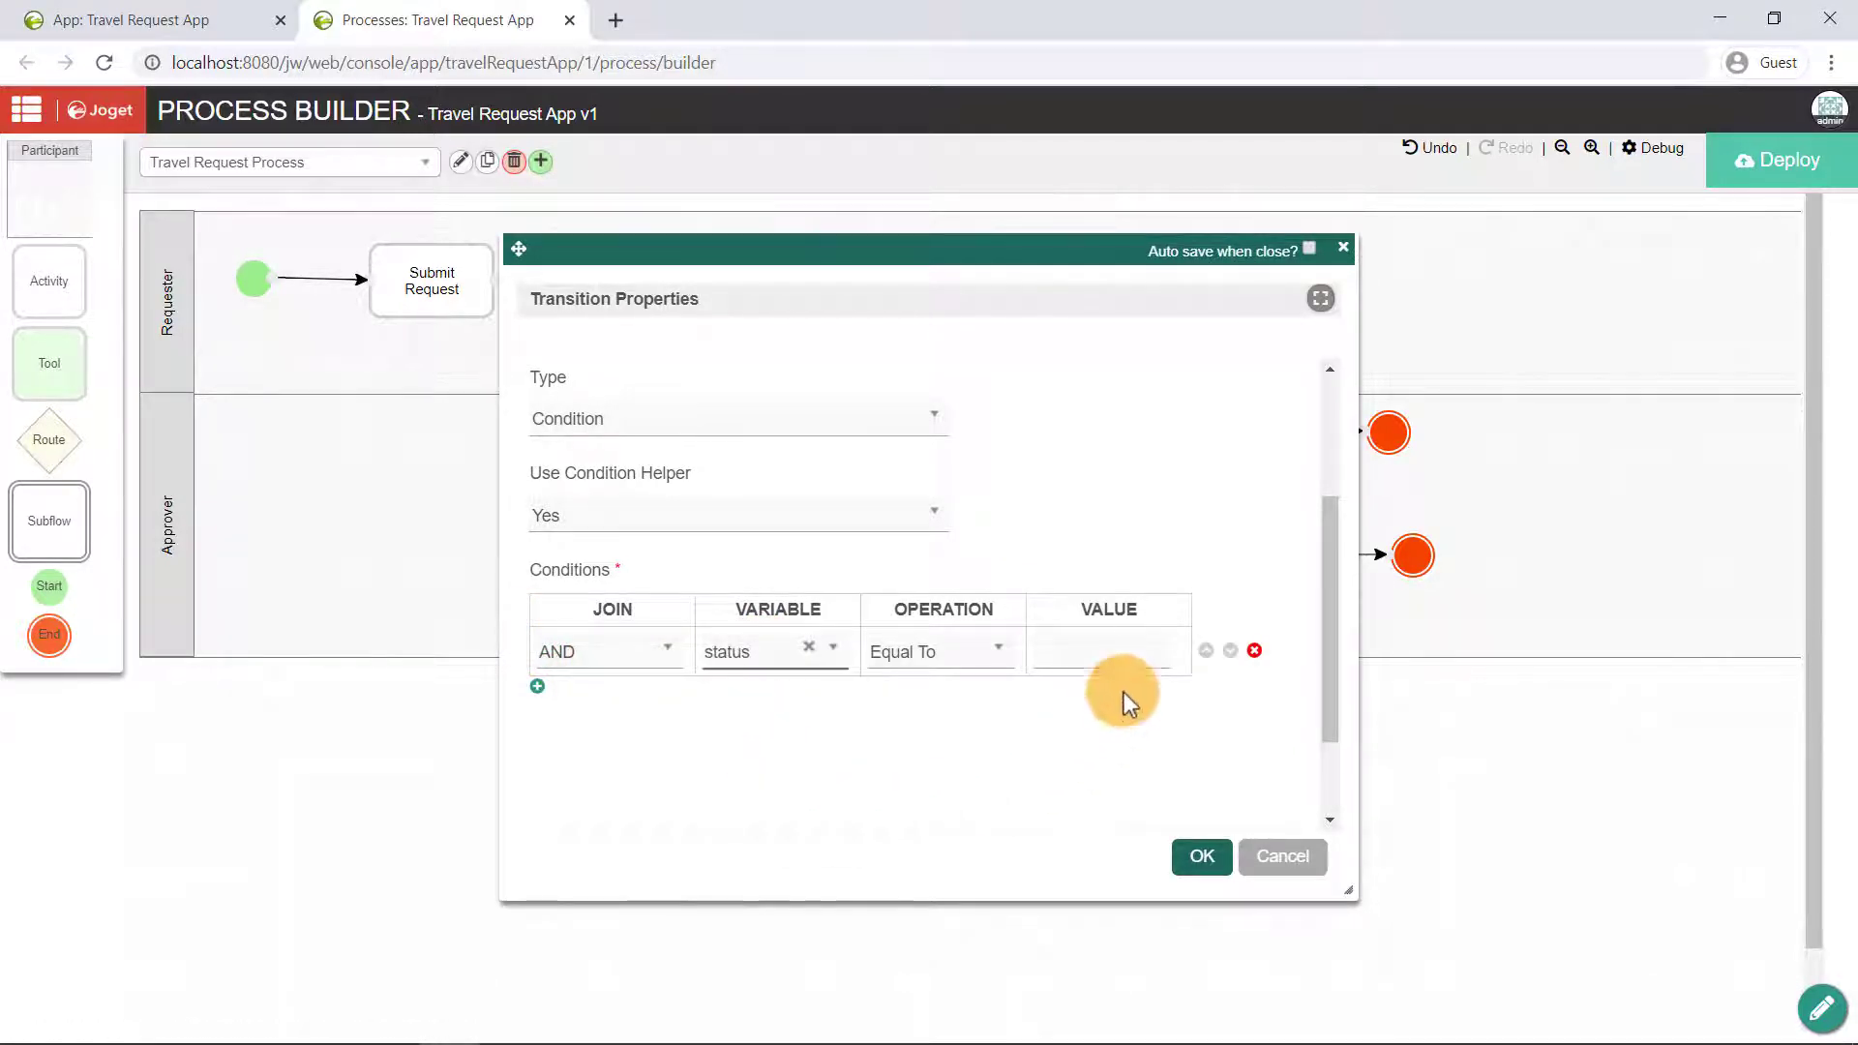
pyautogui.click(1115, 644)
pyautogui.write('Approved')
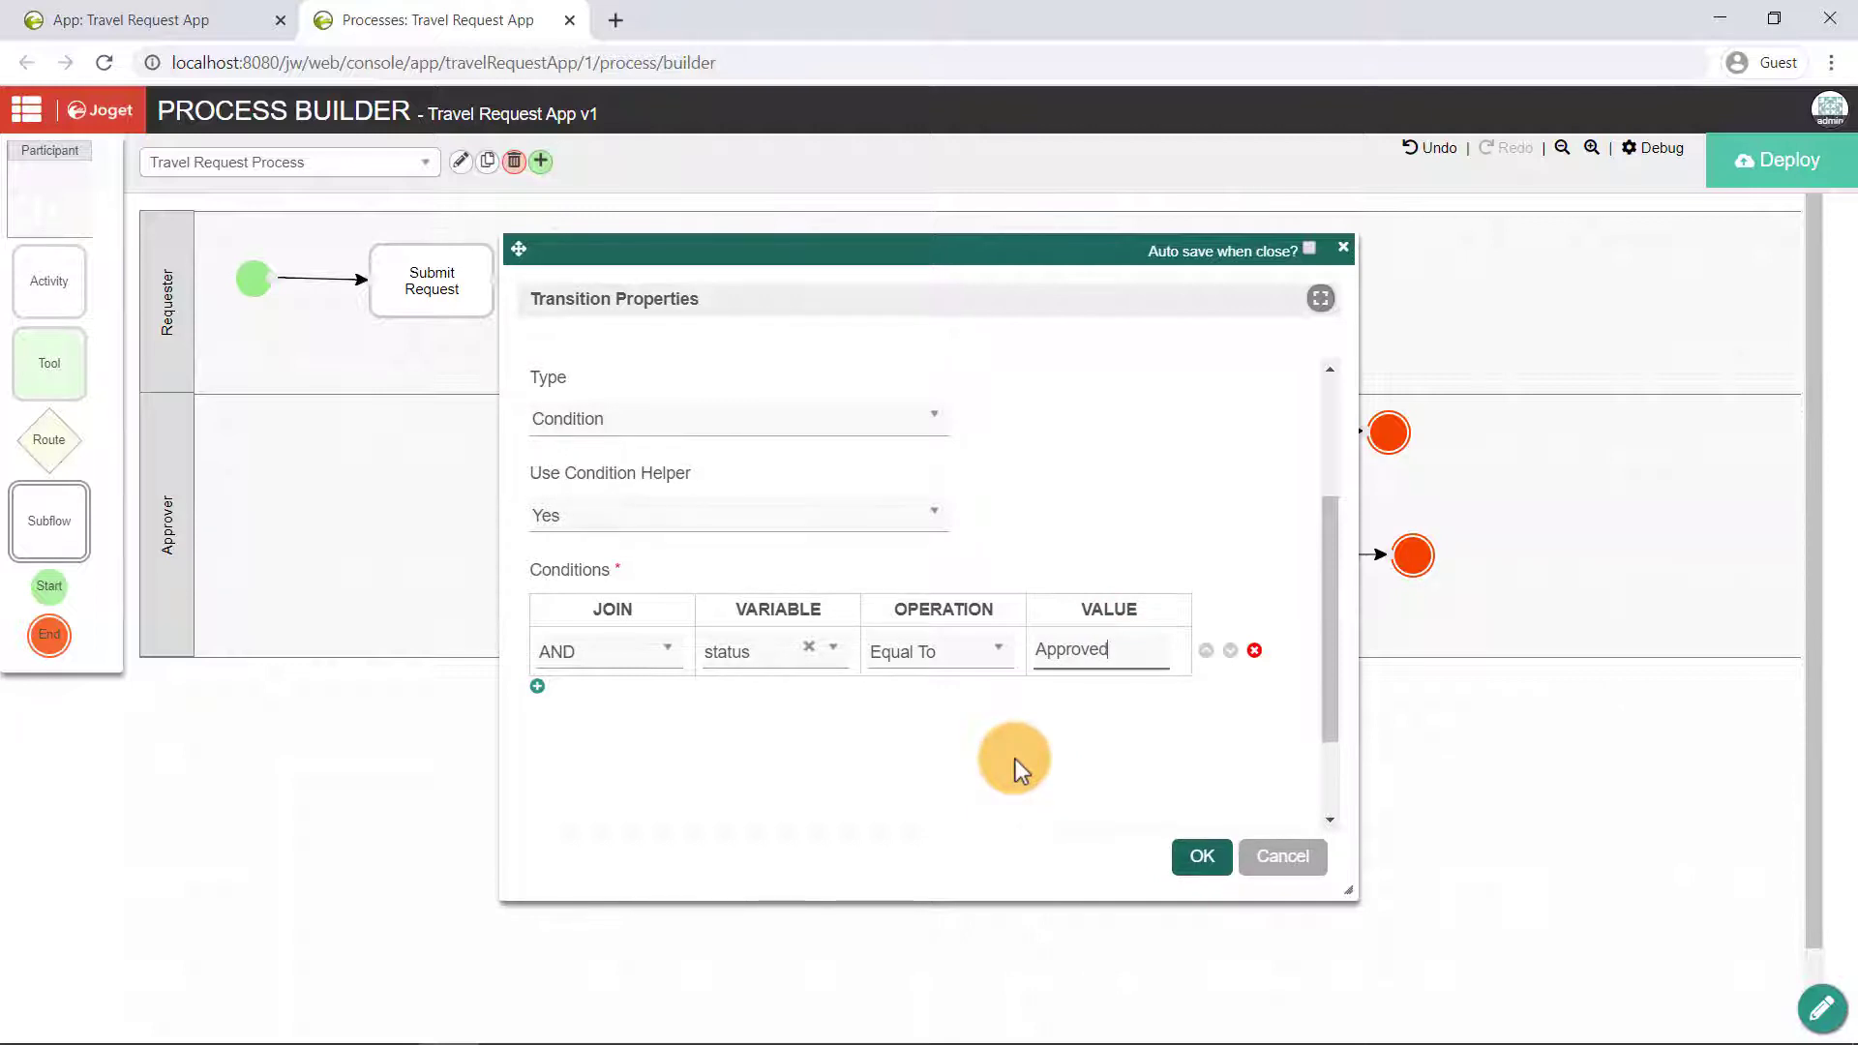
pyautogui.click(1210, 861)
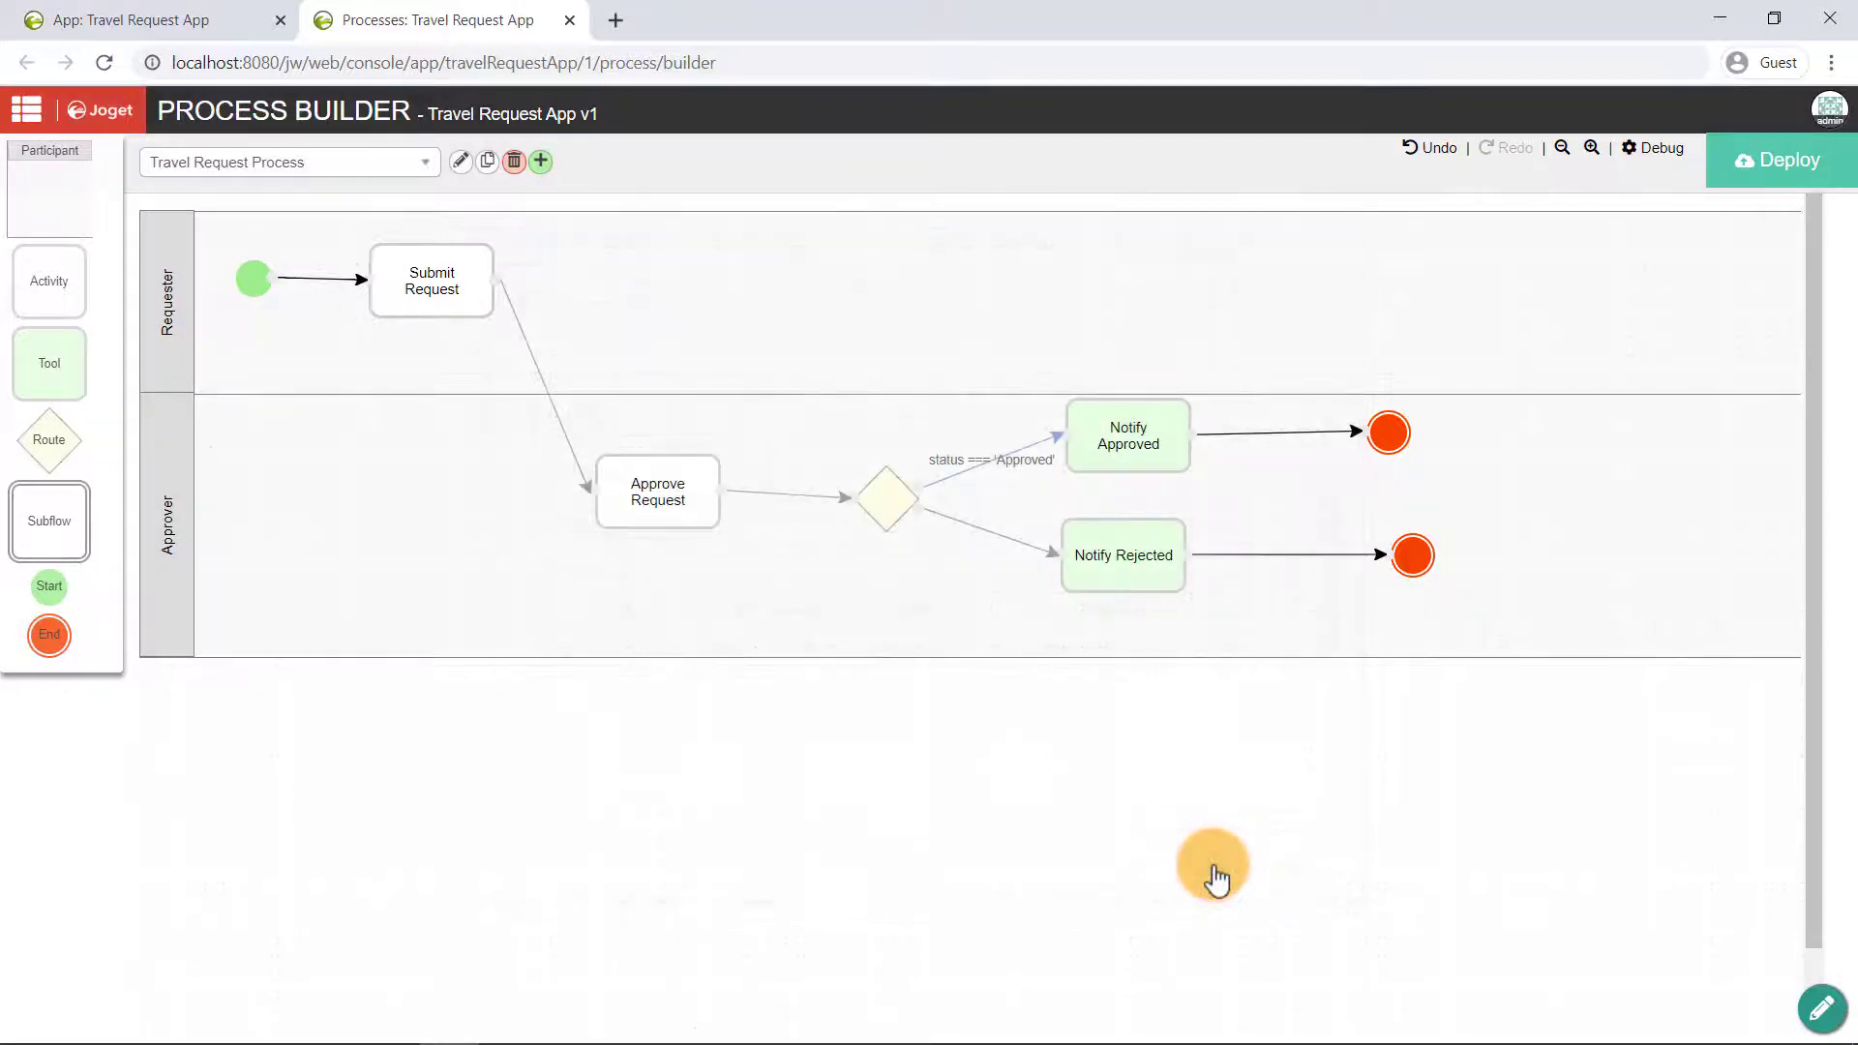
# Set the transition from the route to Notify Rejected to type Otherwise
pyautogui.doubleClick(967, 525)
pyautogui.click(909, 634)
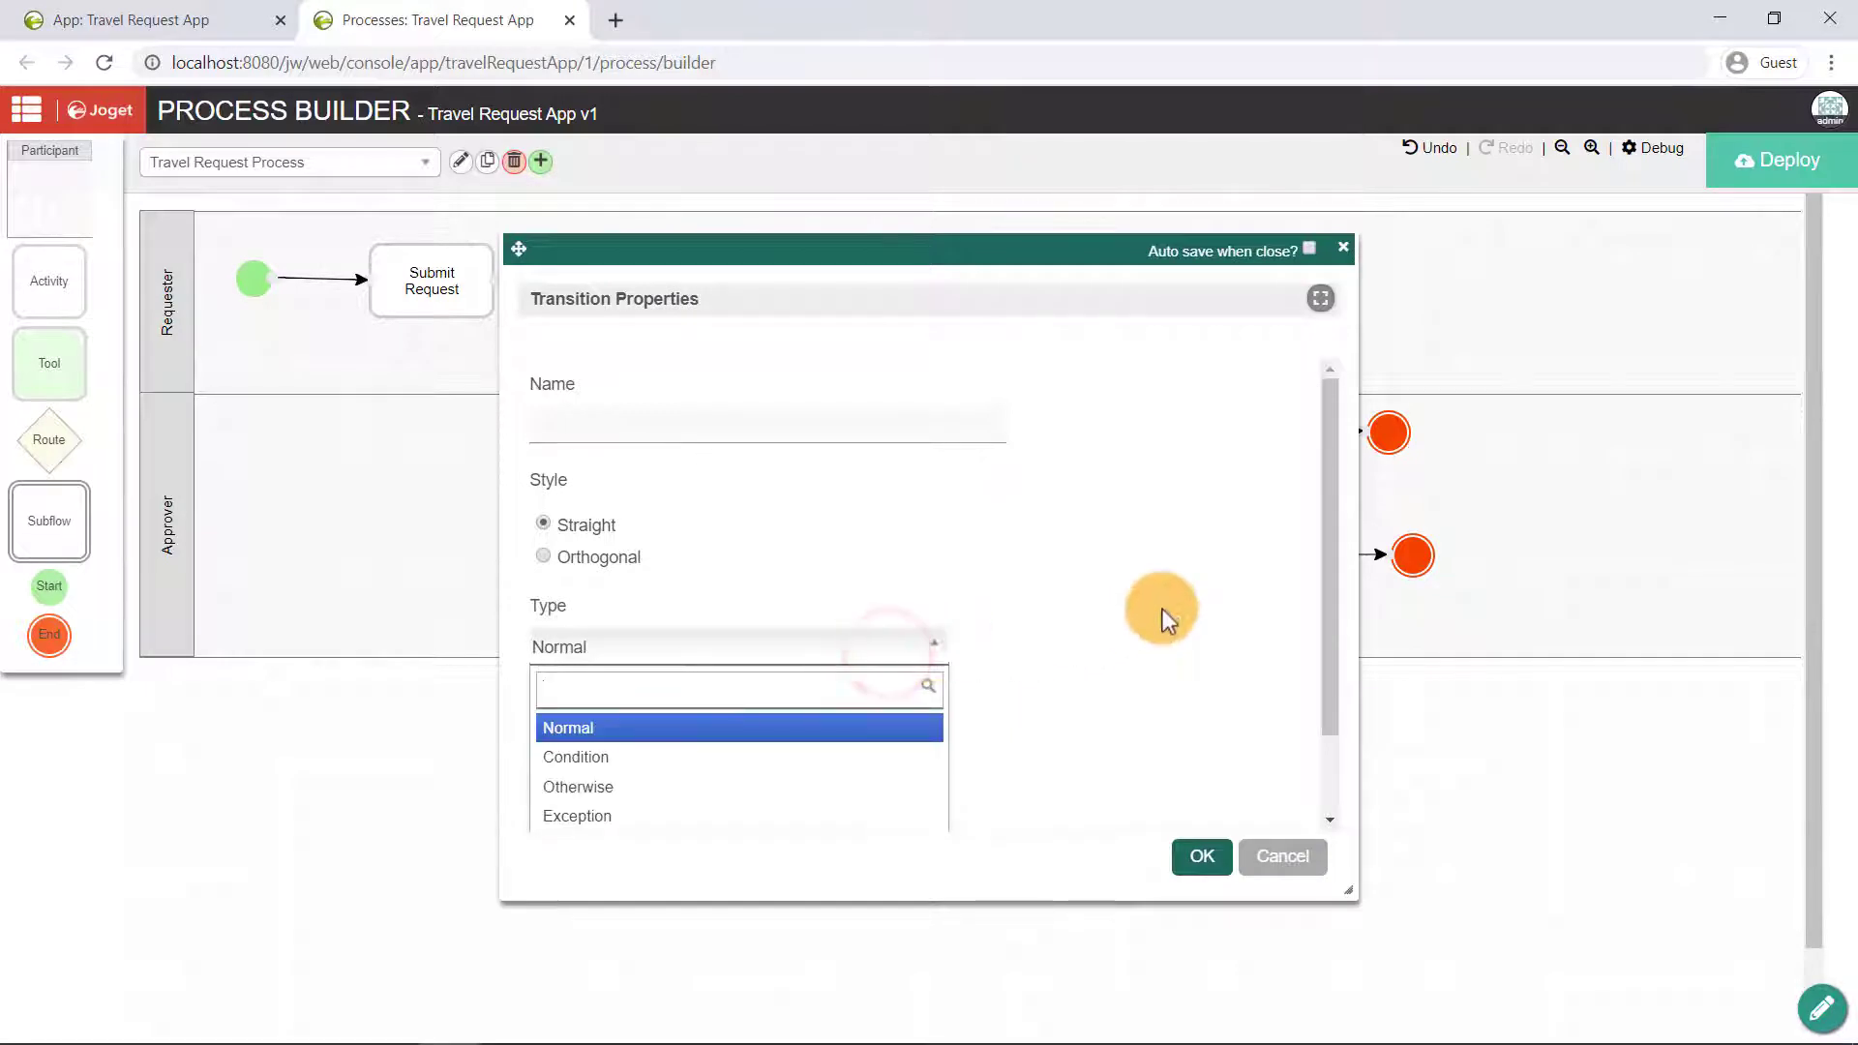
pyautogui.scroll(-1, 1164, 608)
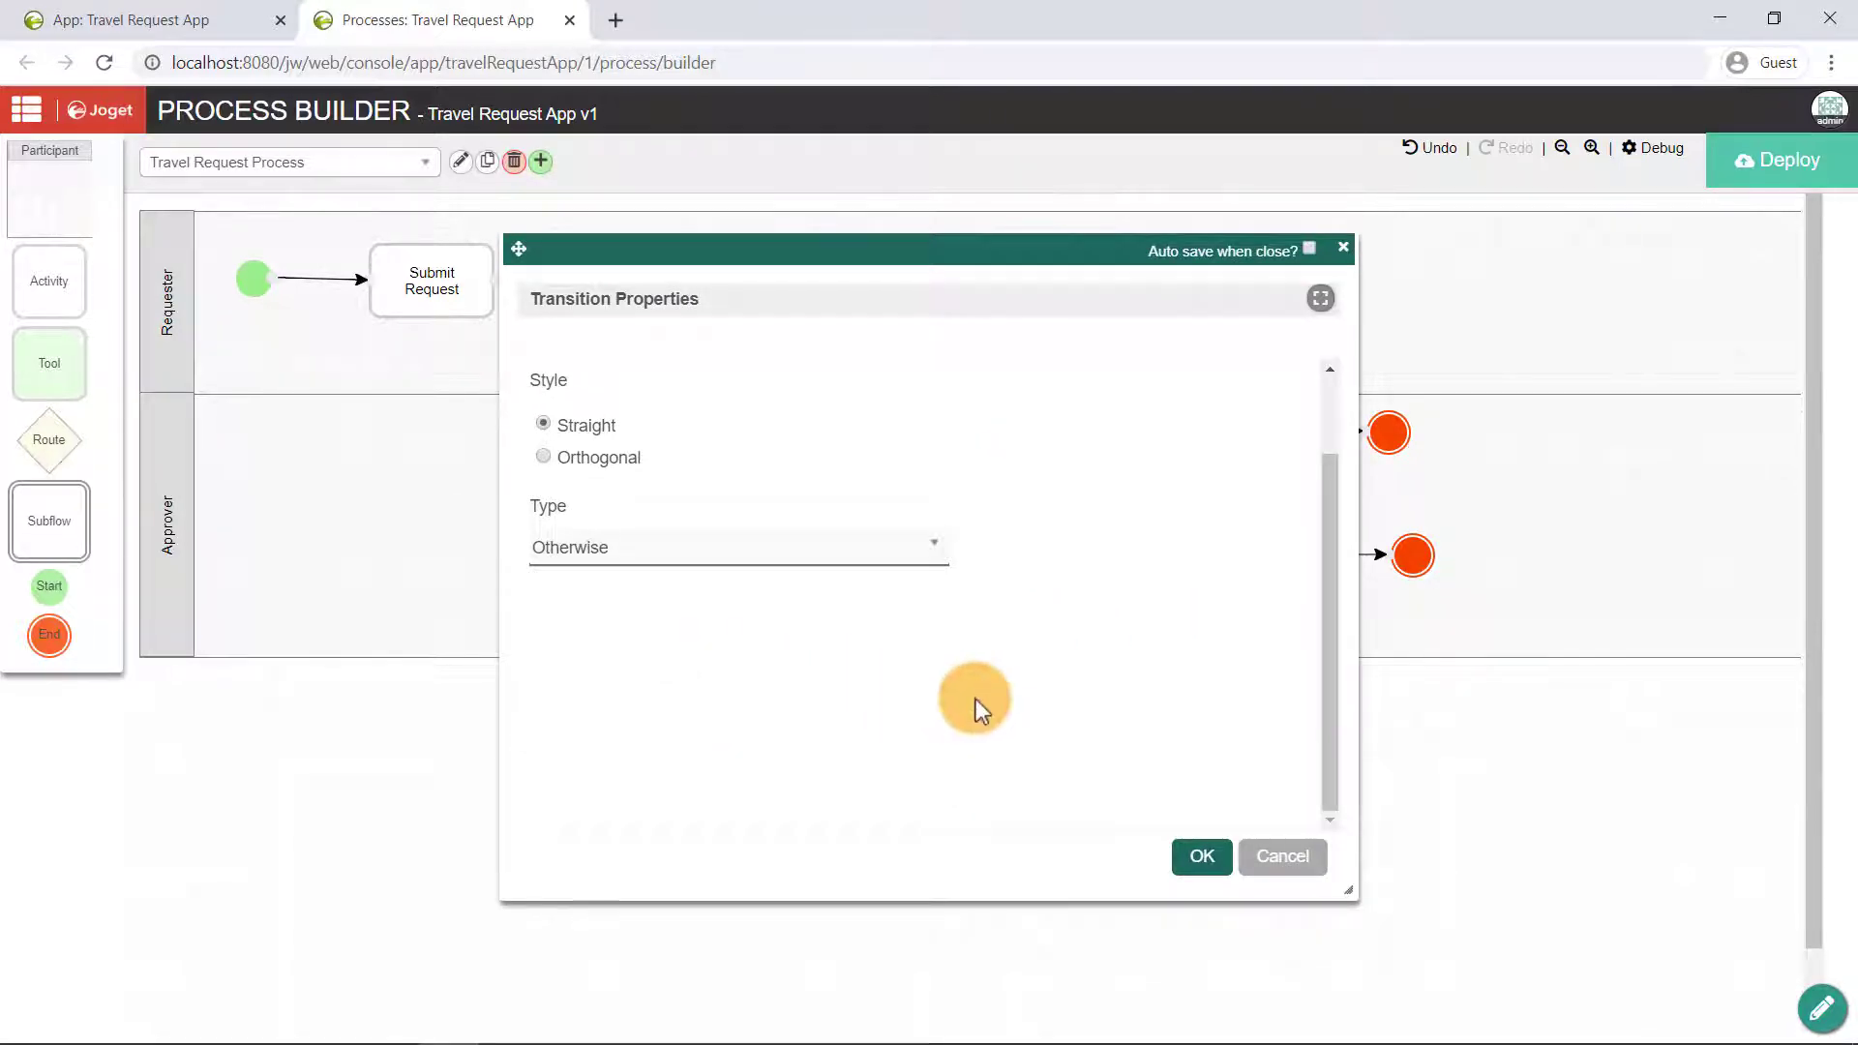
pyautogui.click(1200, 856)
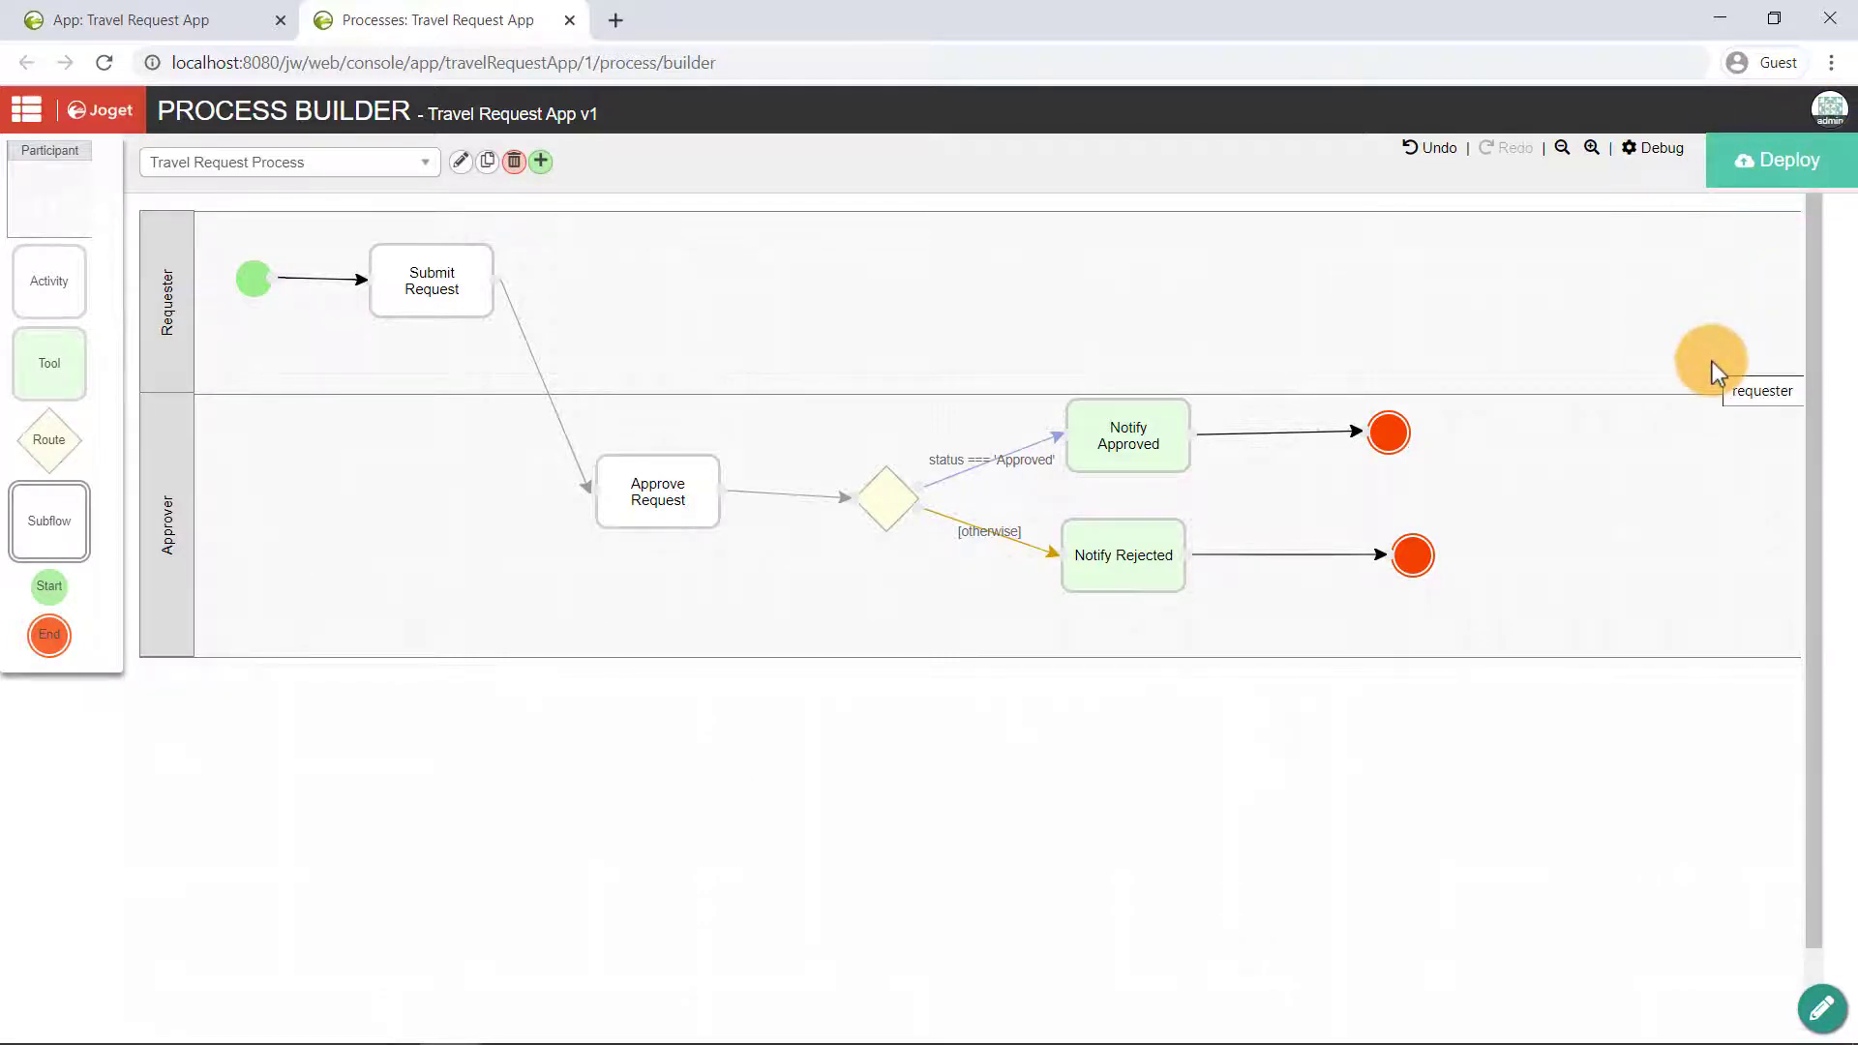
# Deploy the travel request process, close the Process Builder and return to the app's process overview
pyautogui.click(1791, 170)
pyautogui.click(1026, 203)
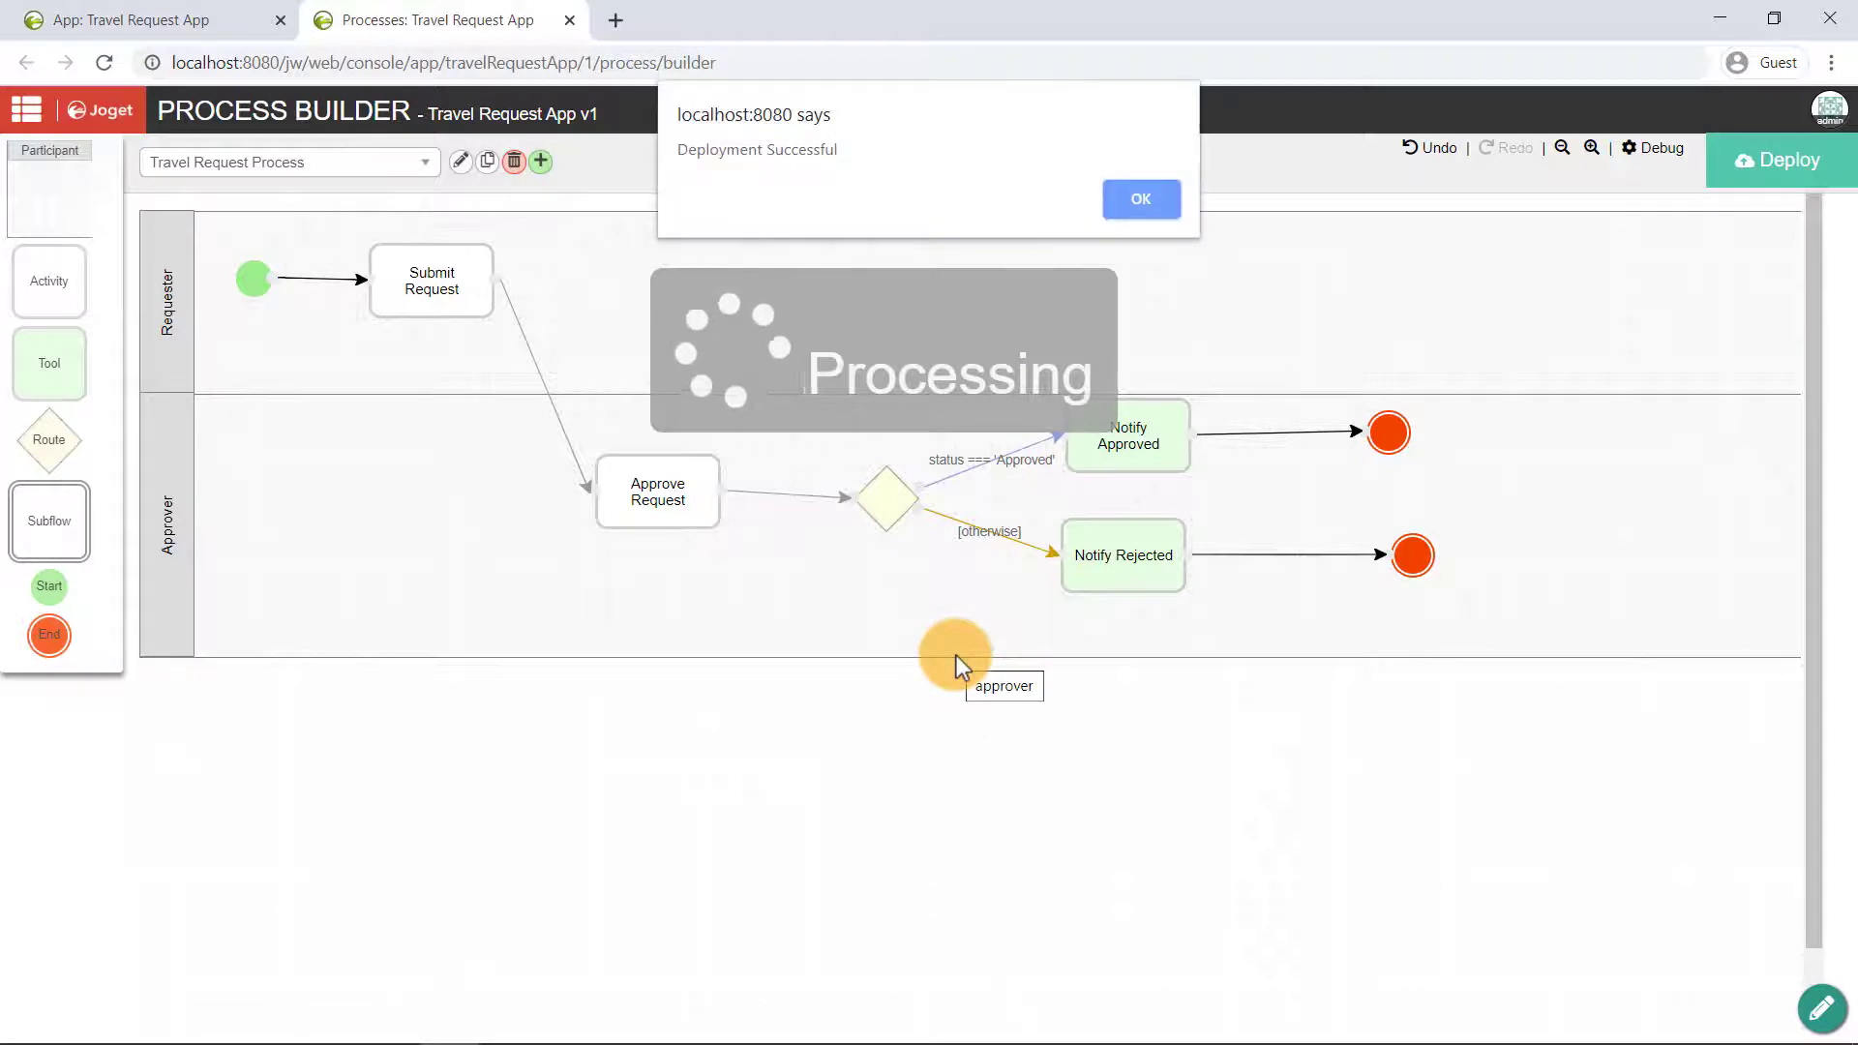
pyautogui.click(1128, 188)
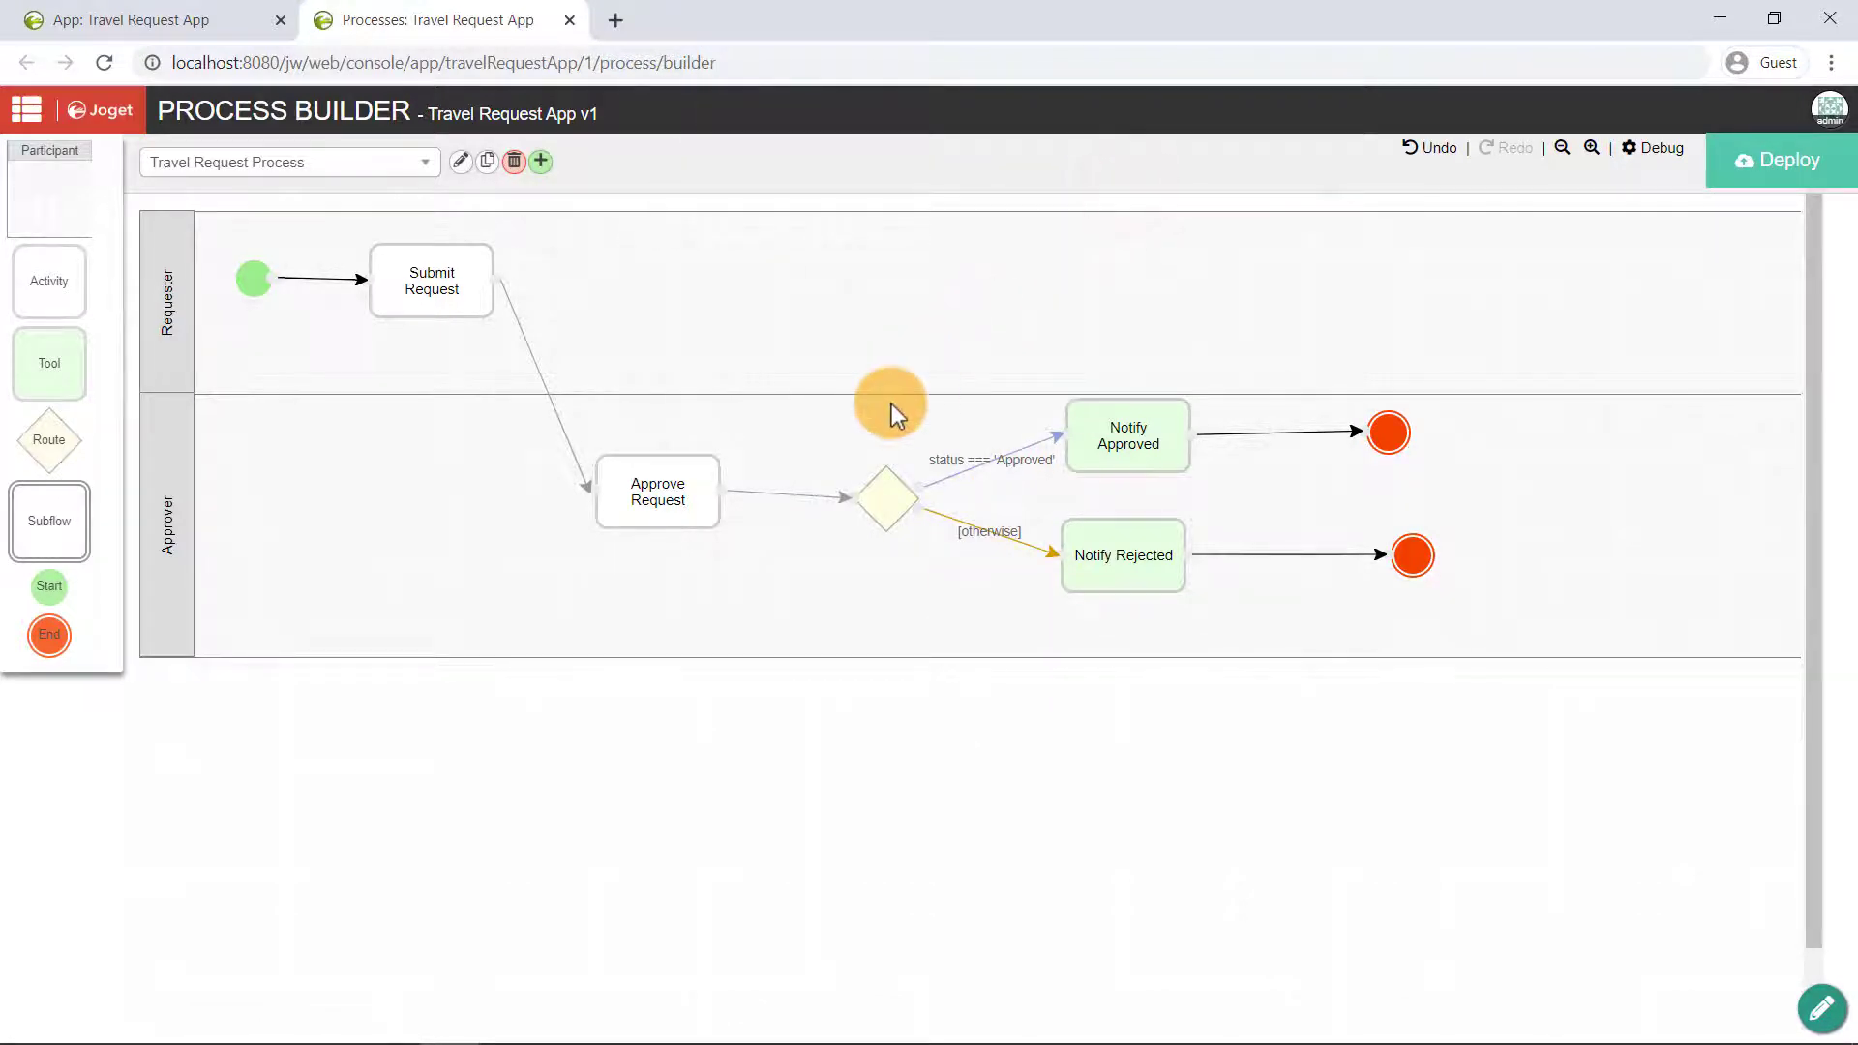
pyautogui.click(567, 22)
pyautogui.click(877, 555)
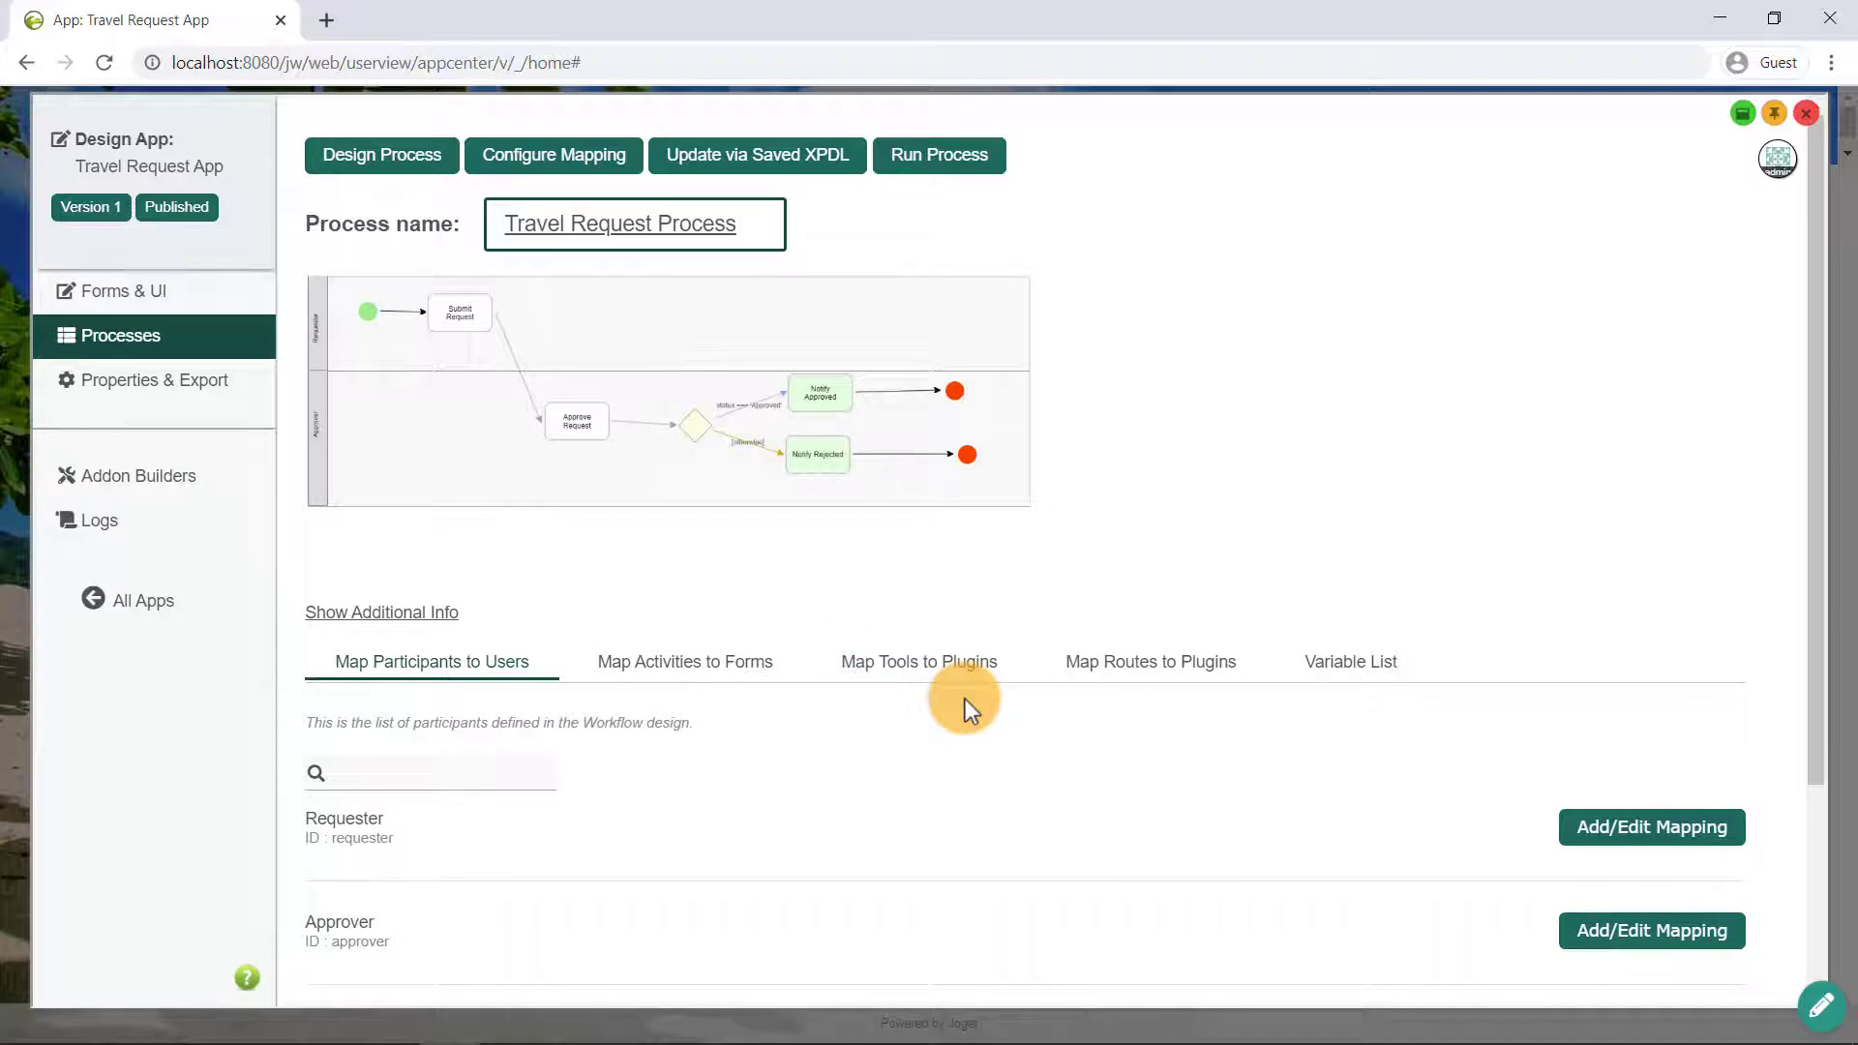
# Map the Approver participant to the user admin
pyautogui.scroll(-3, 966, 699)
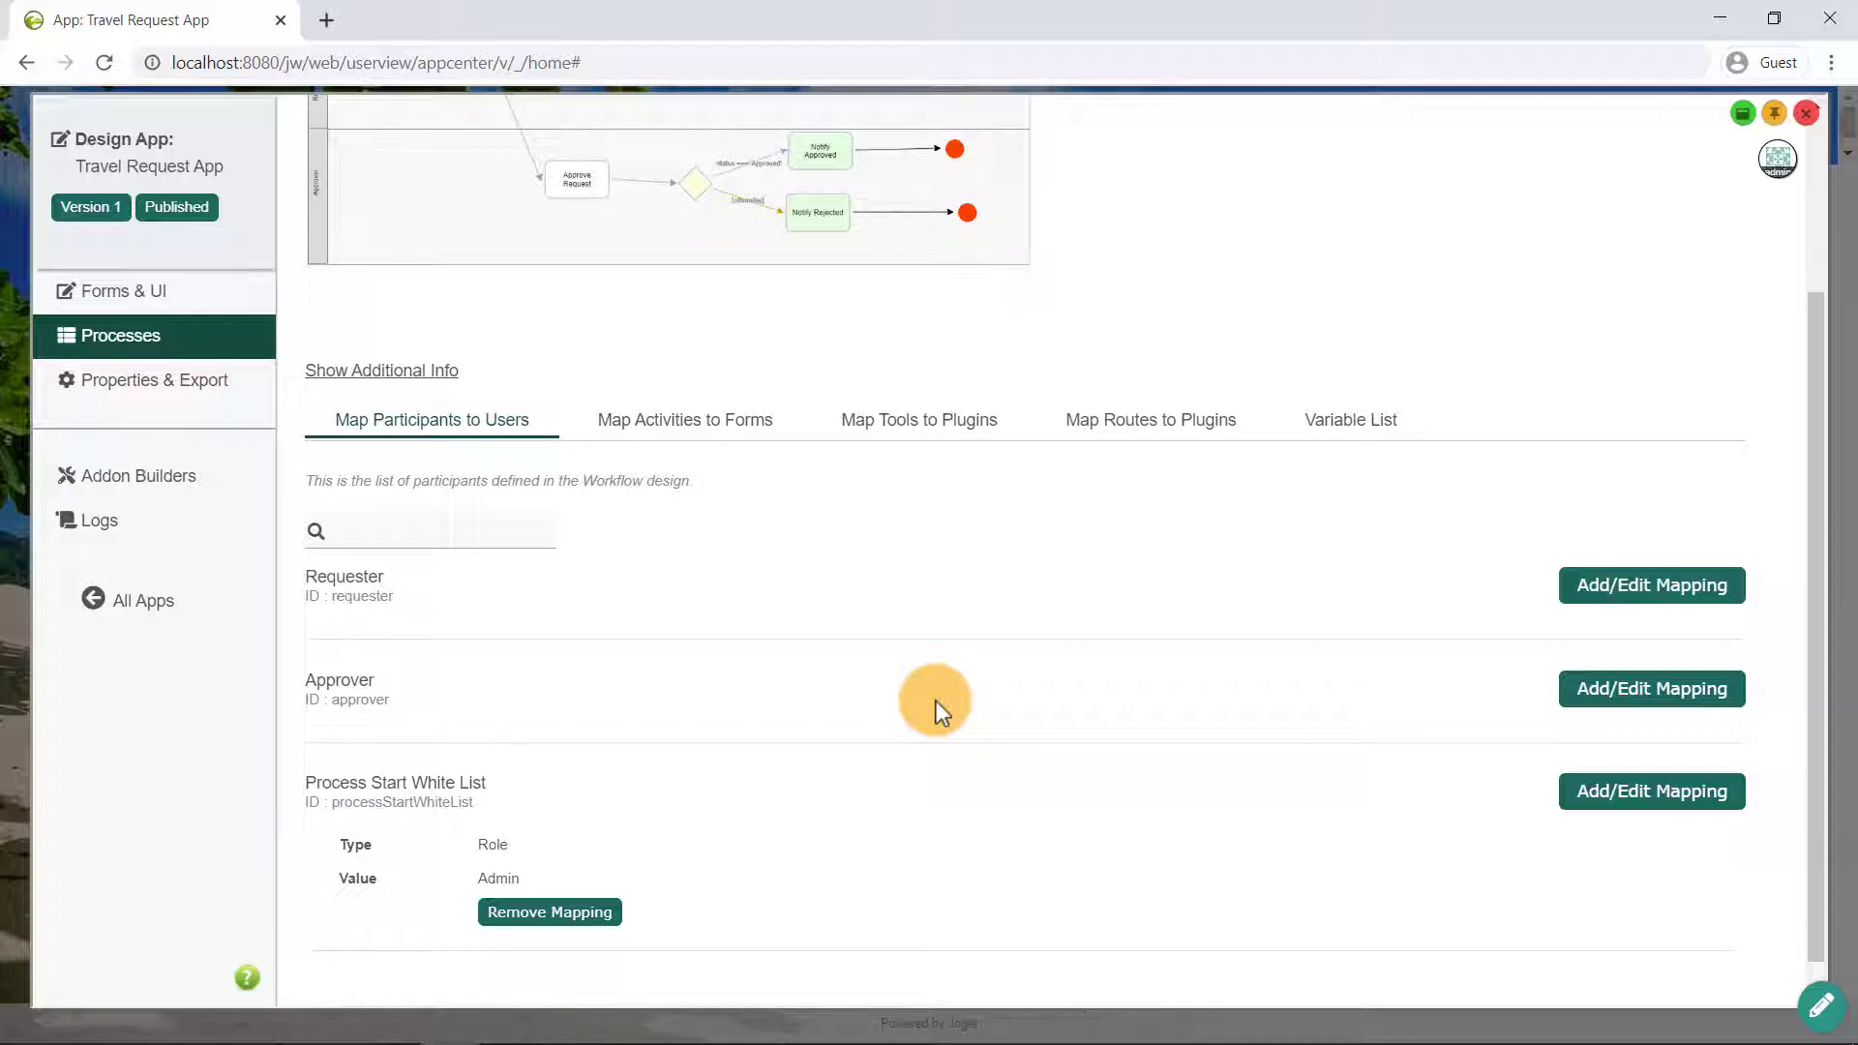
pyautogui.click(1609, 699)
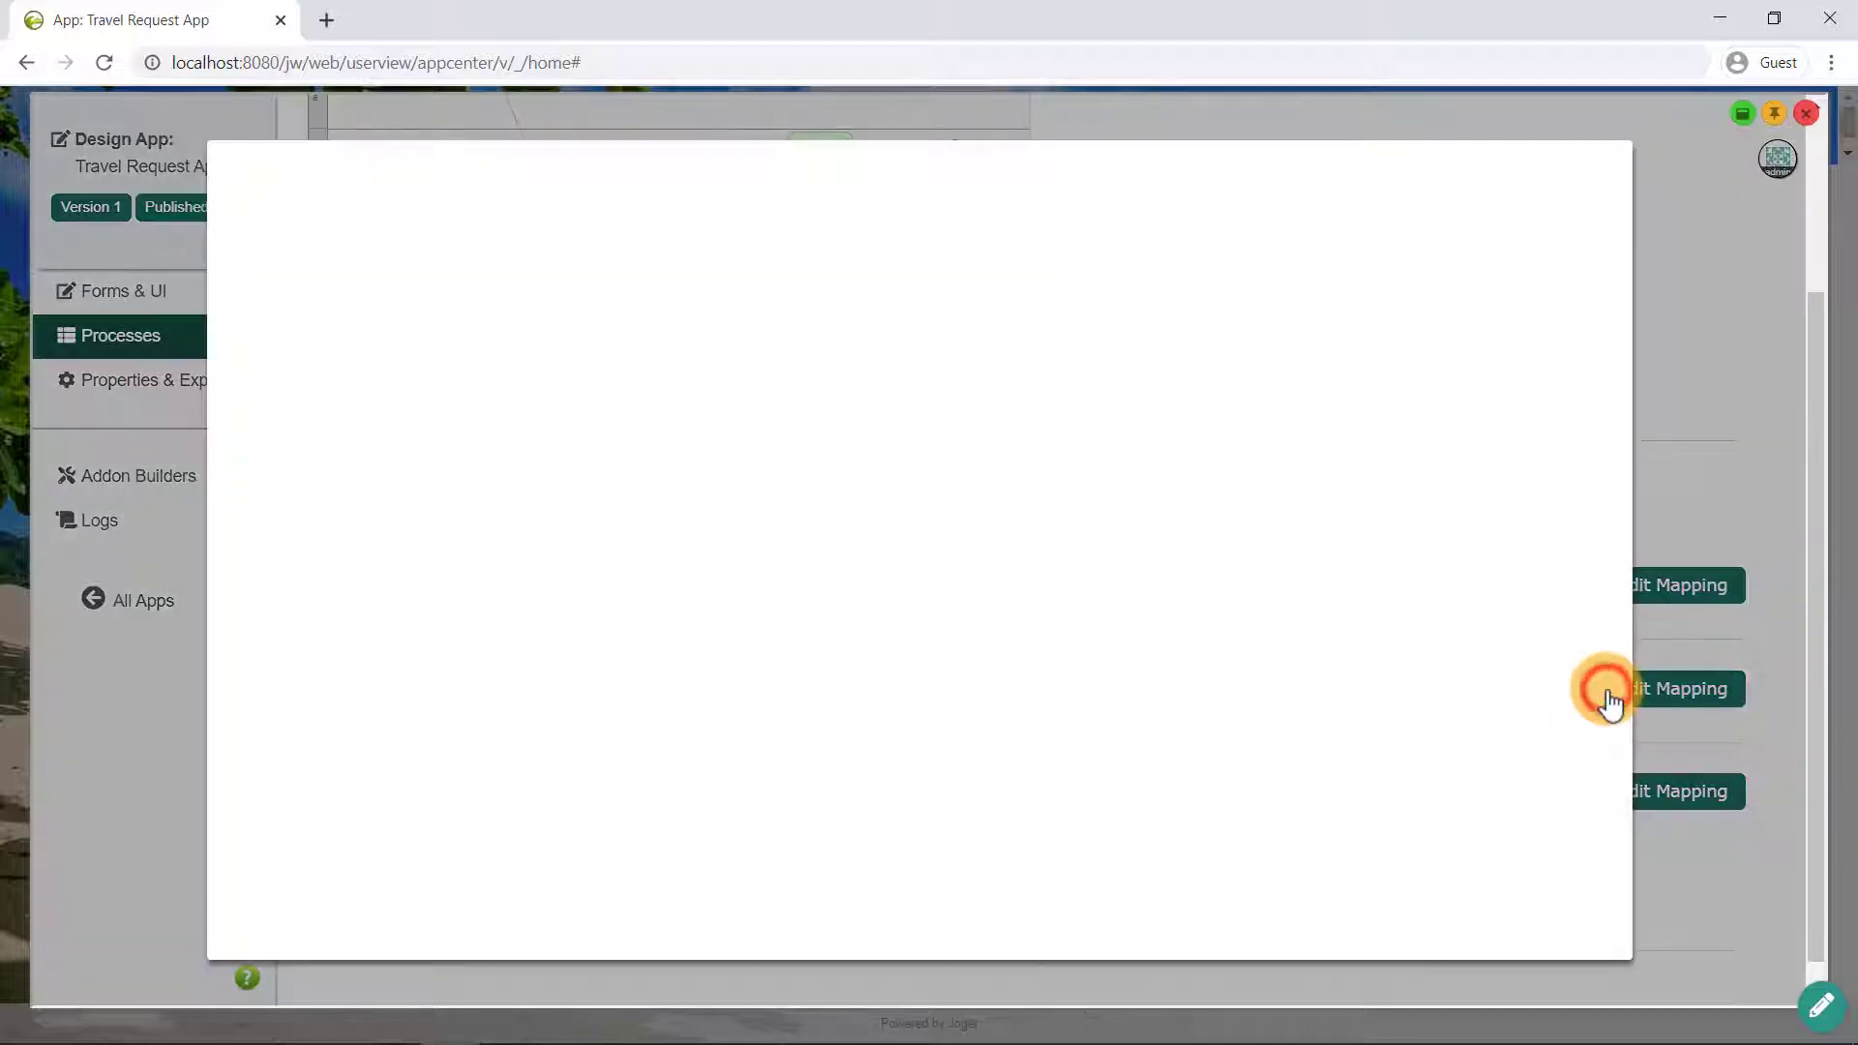
pyautogui.click(477, 272)
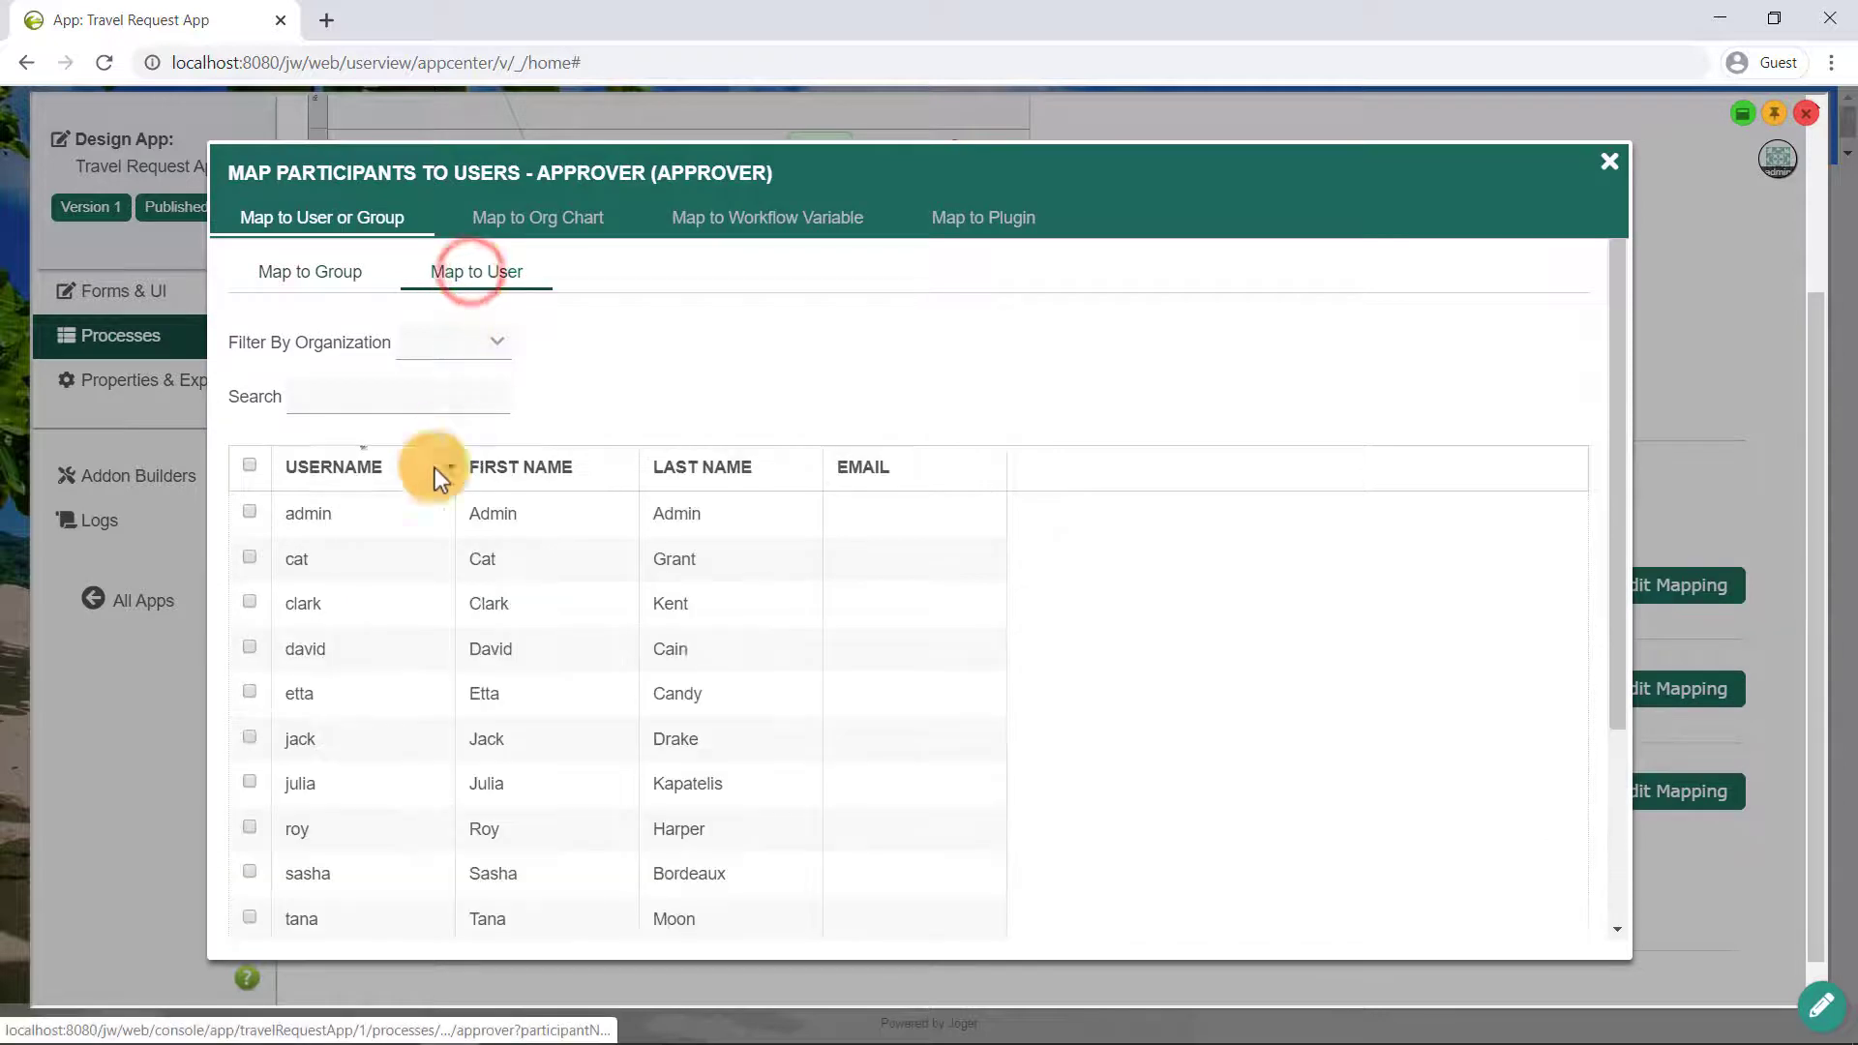
pyautogui.click(249, 510)
pyautogui.scroll(-3, 250, 504)
pyautogui.click(275, 830)
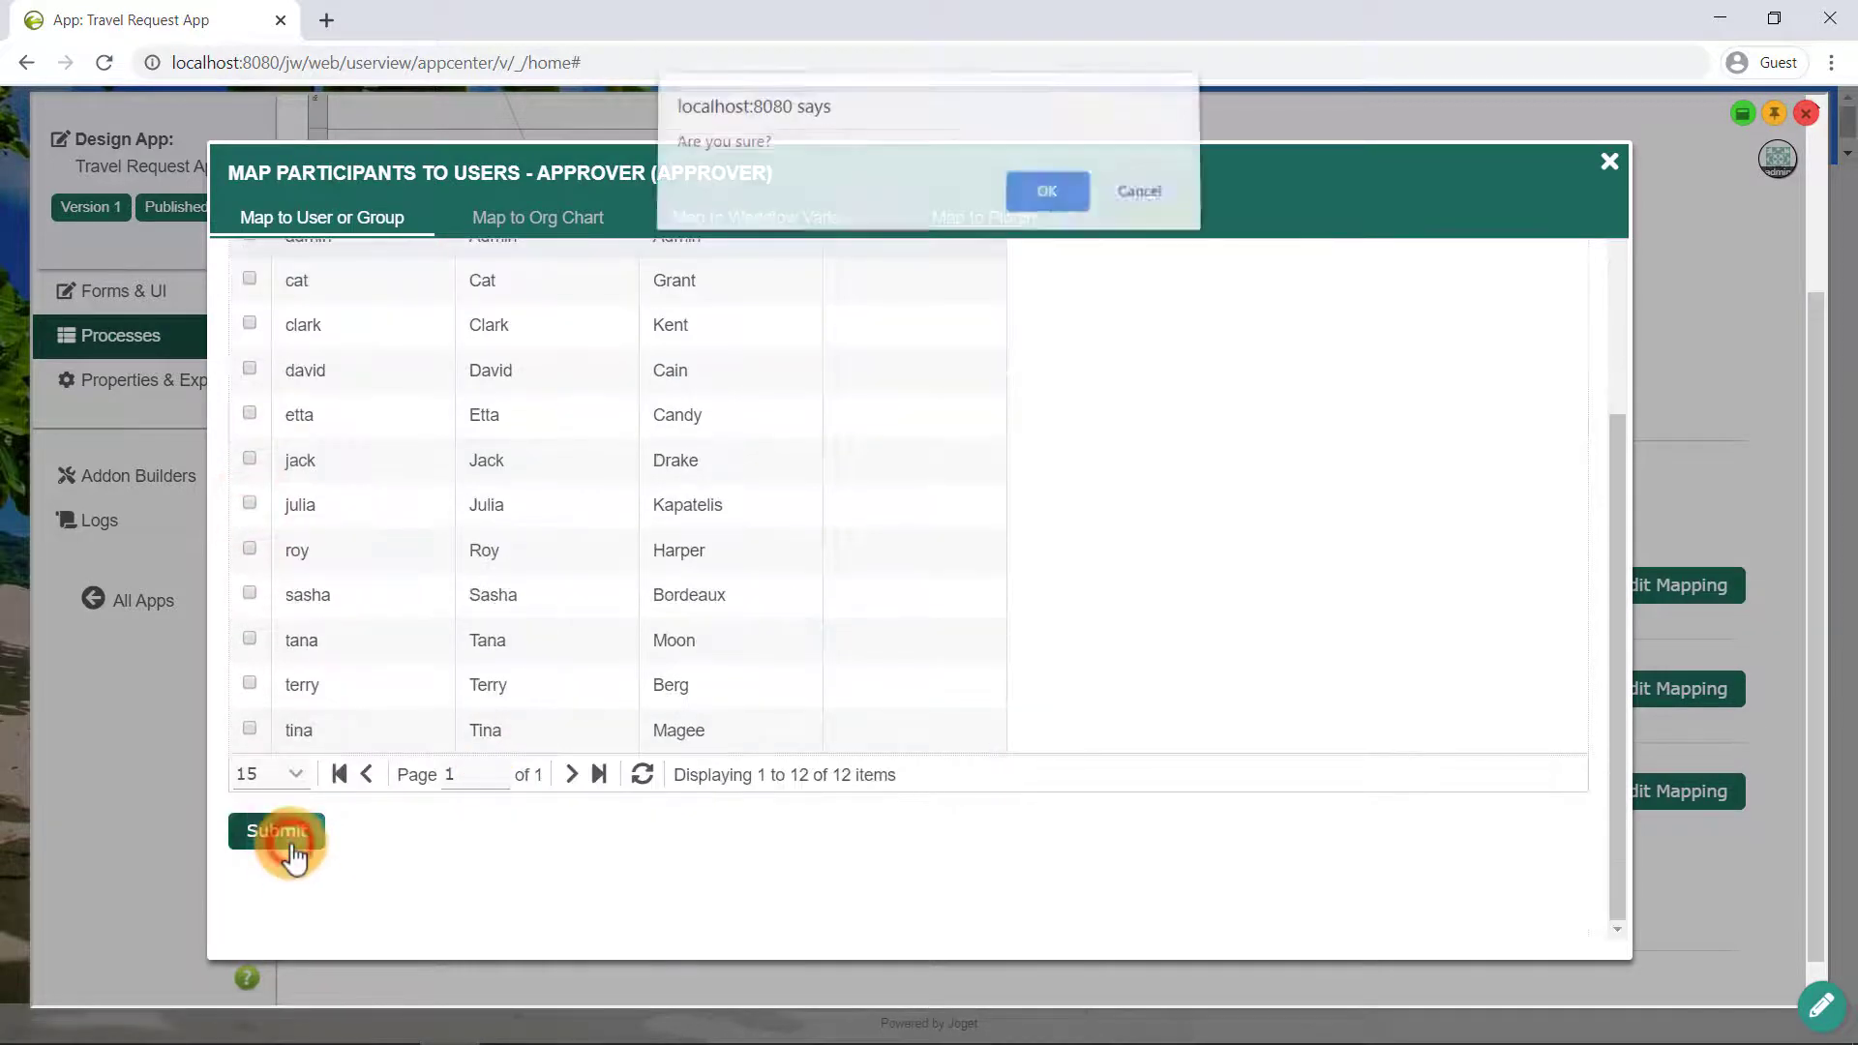
pyautogui.click(1061, 198)
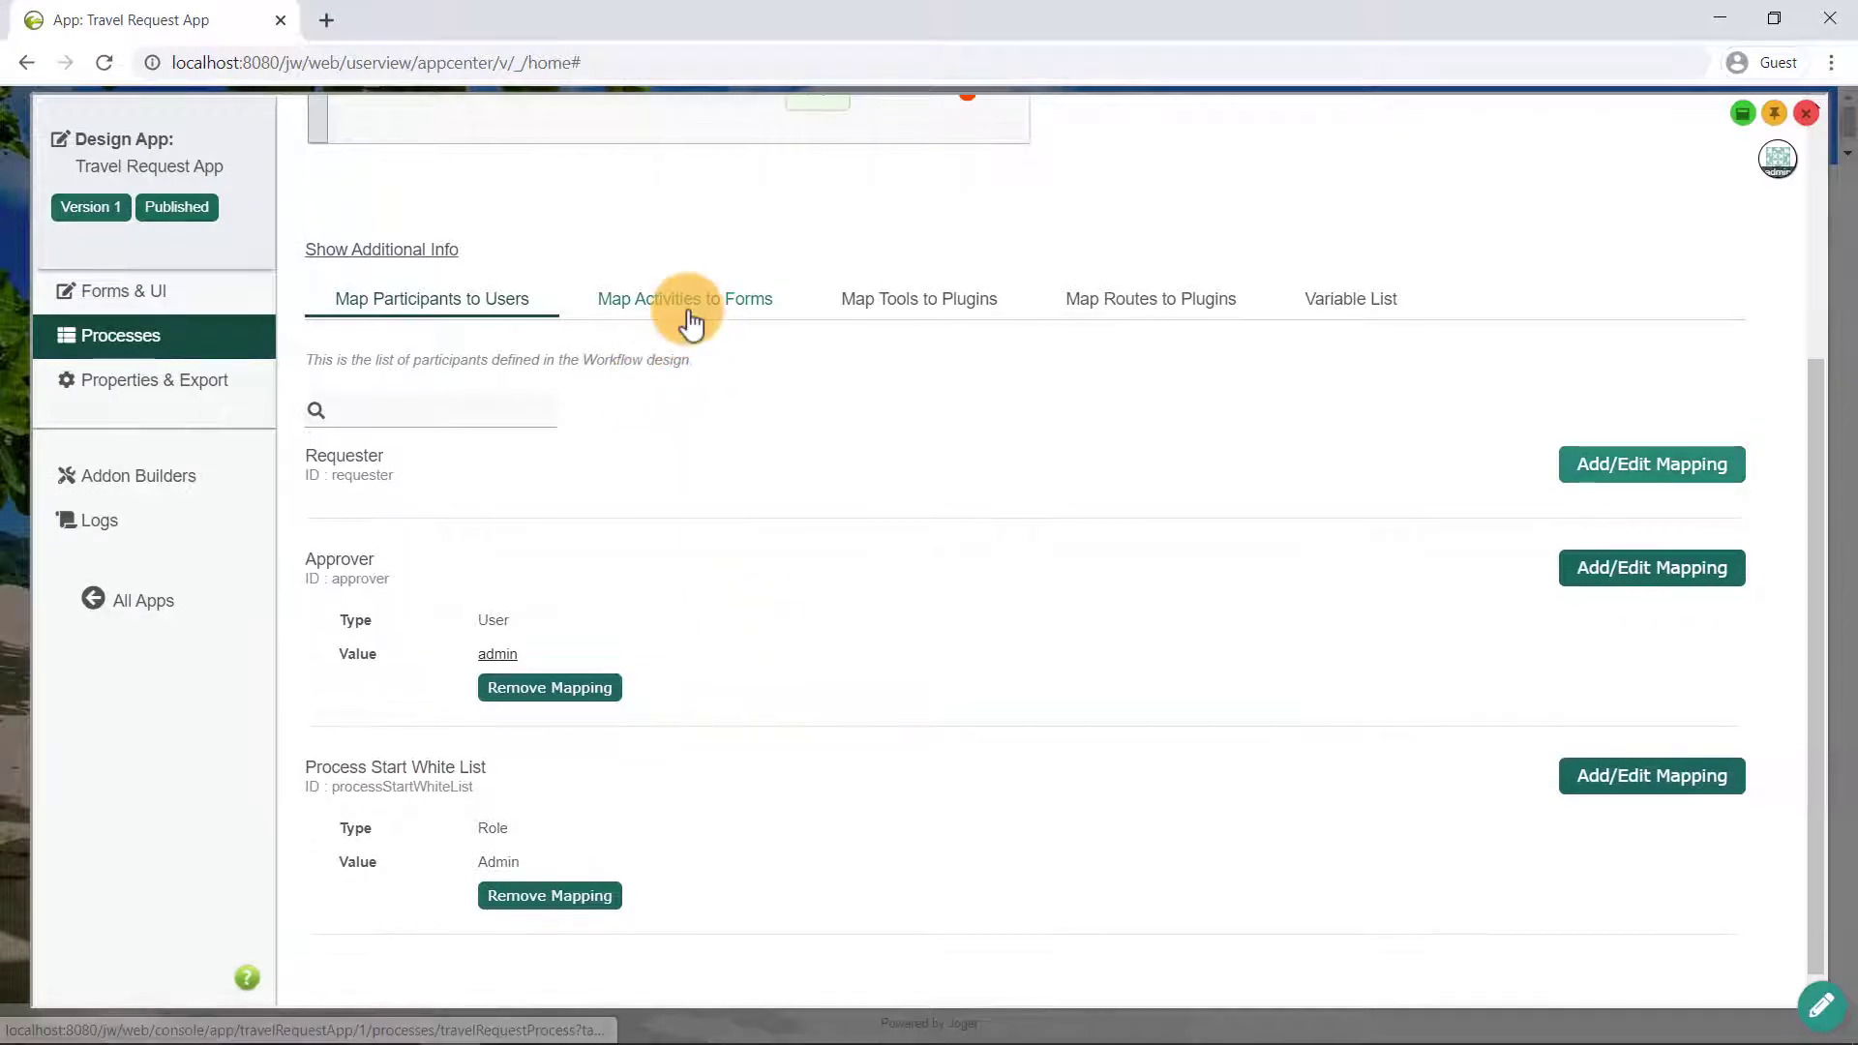
# Map the Submit Request activity to the existing Request Form
pyautogui.click(688, 310)
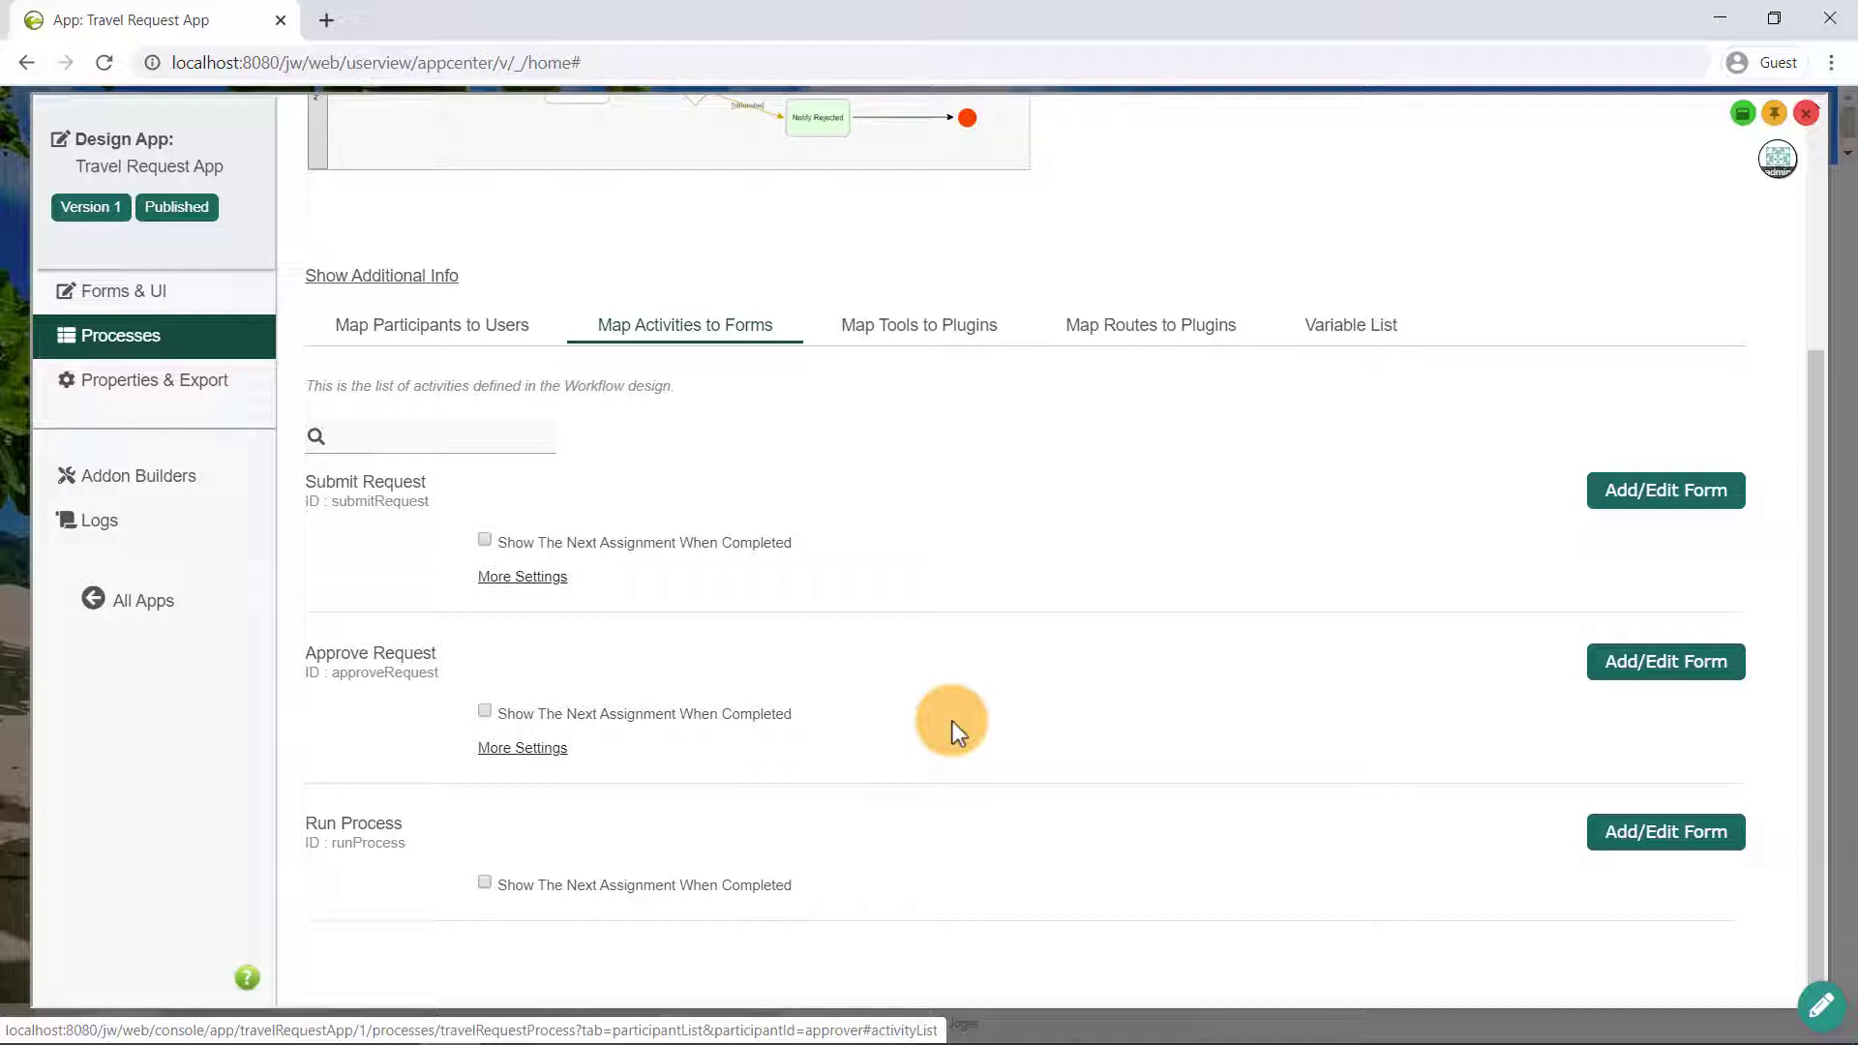
pyautogui.click(1659, 501)
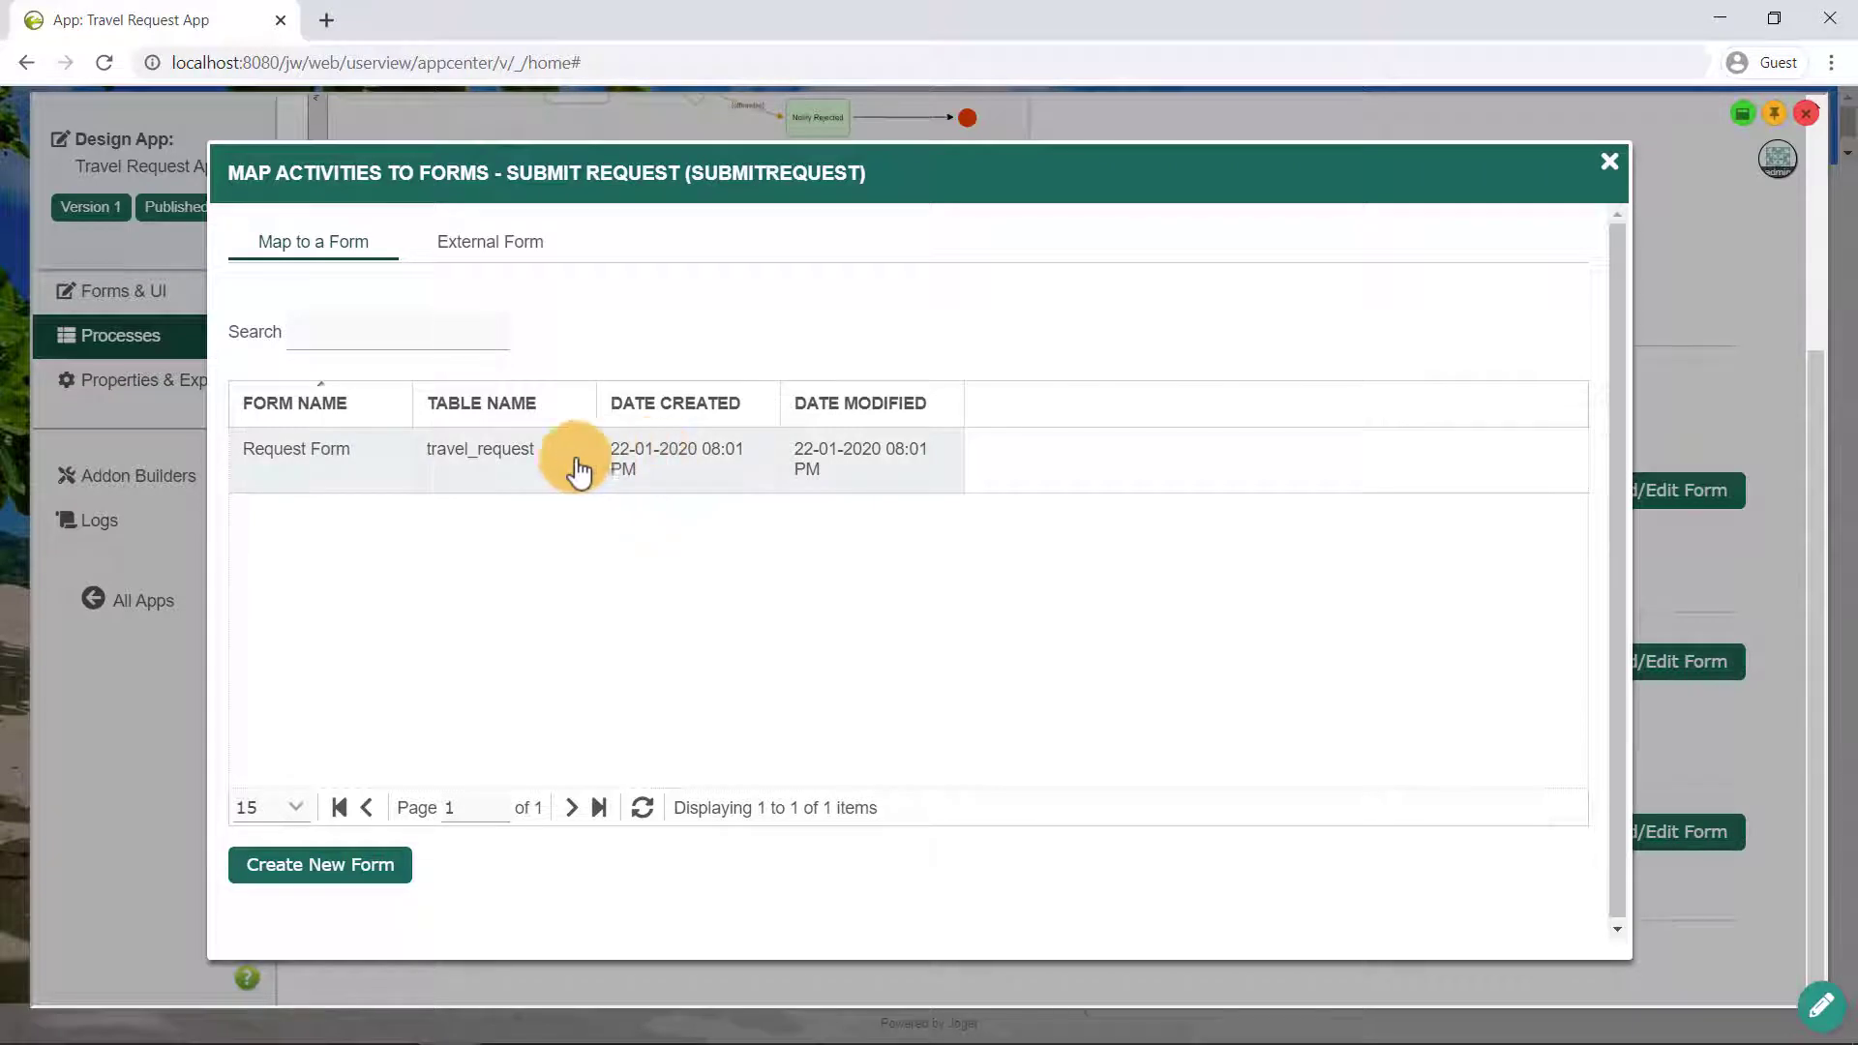
pyautogui.click(360, 466)
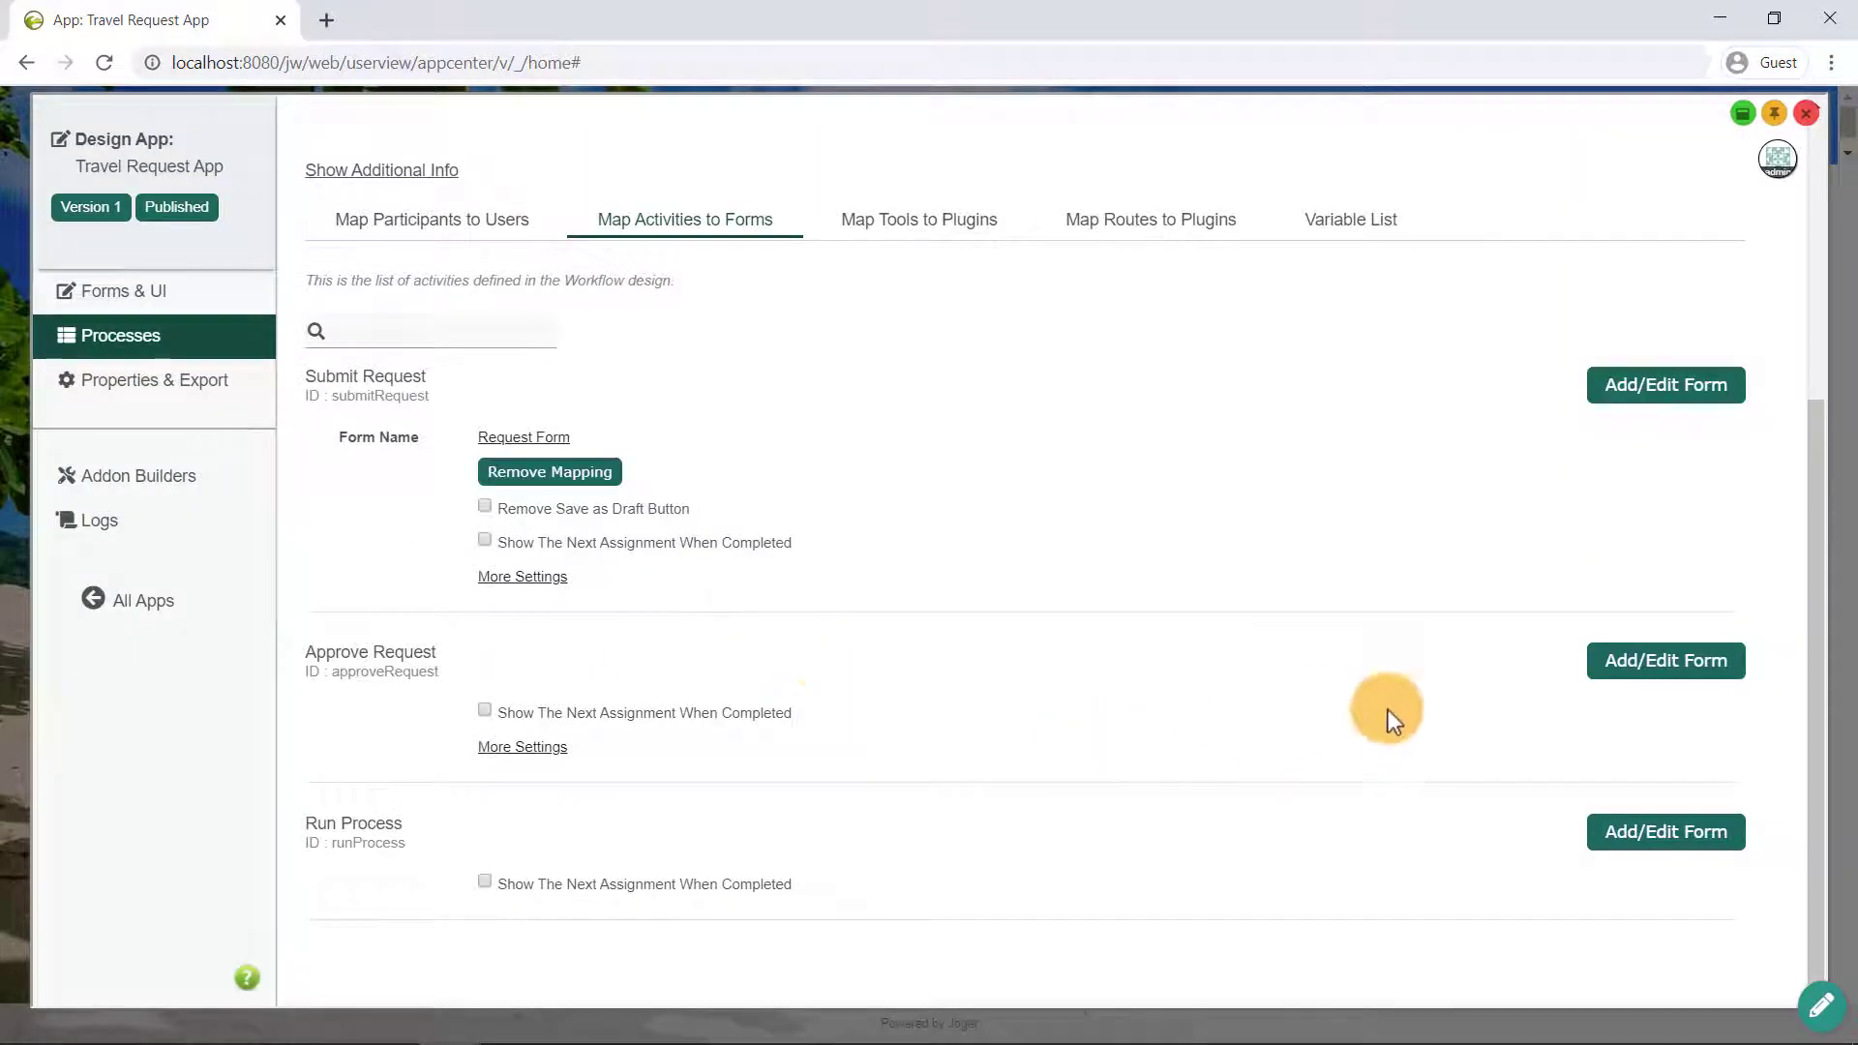
# Create a form for the Approve Request activity with ID requestApprovalForm, name Request Approval Form and table travel_request
pyautogui.click(1661, 667)
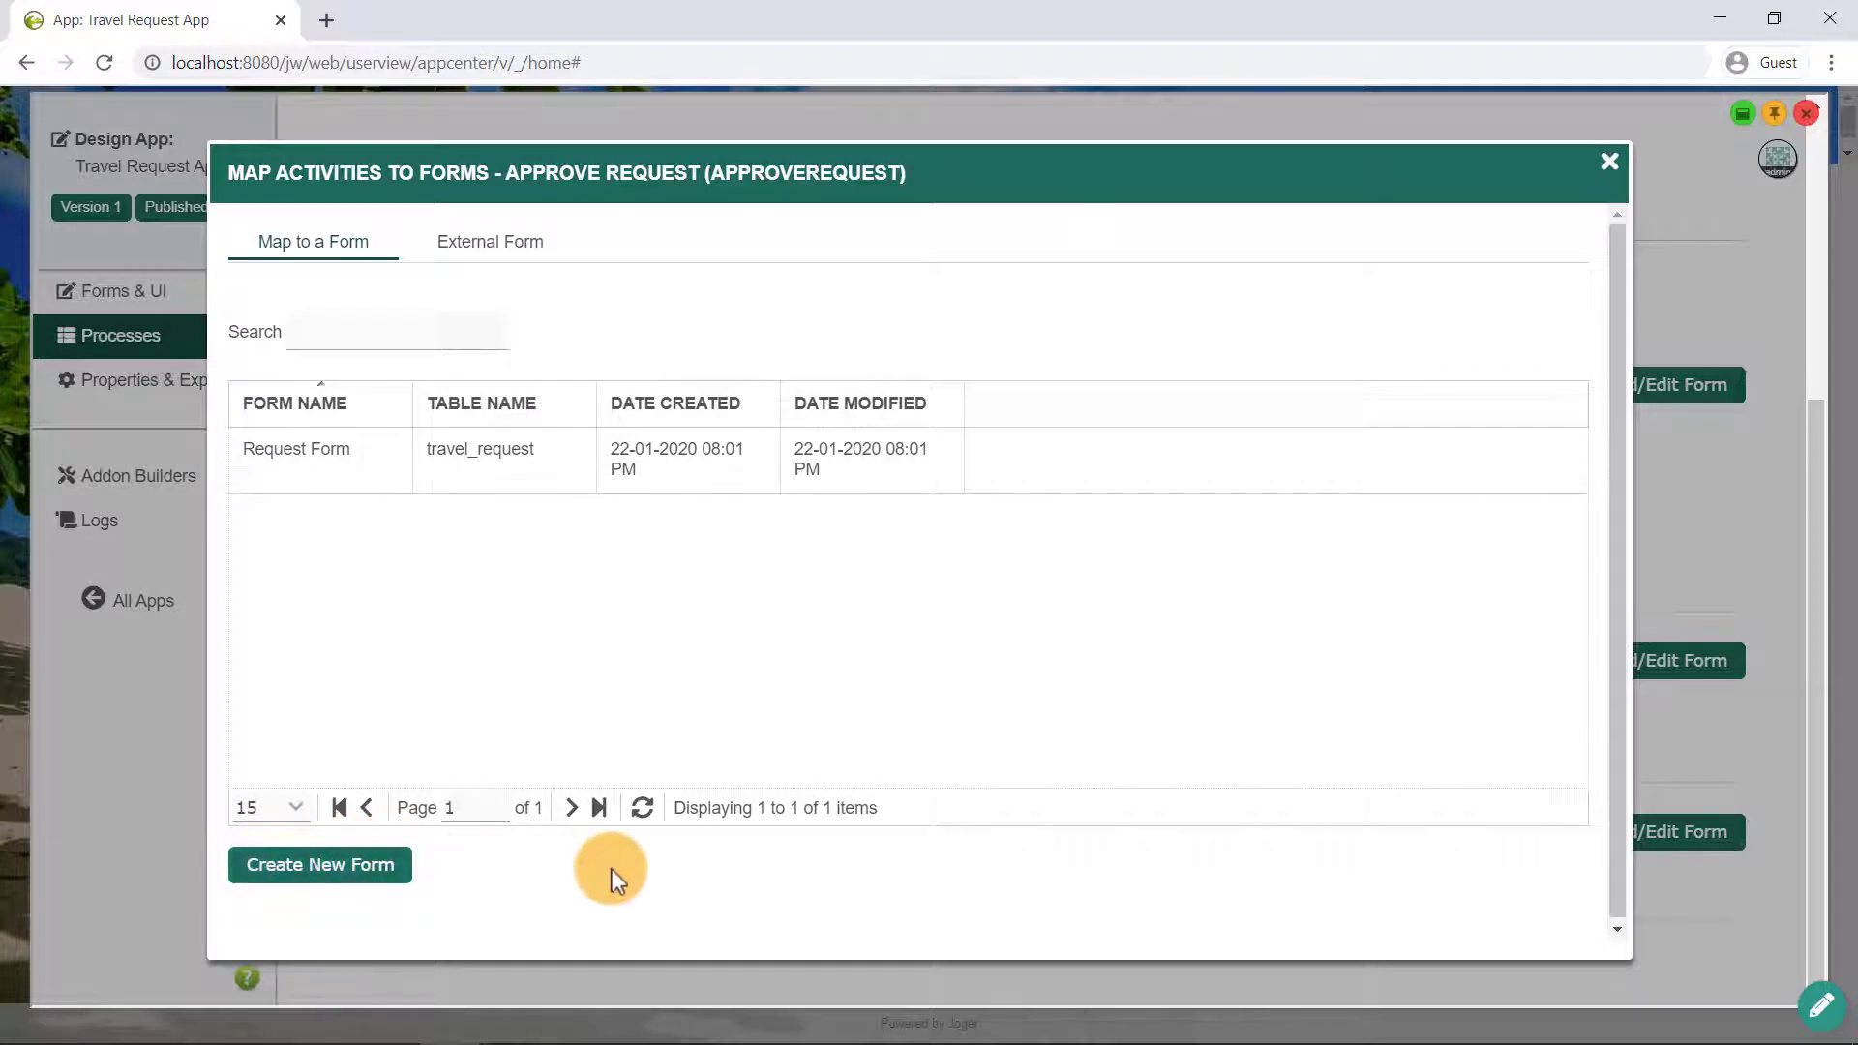
pyautogui.click(341, 871)
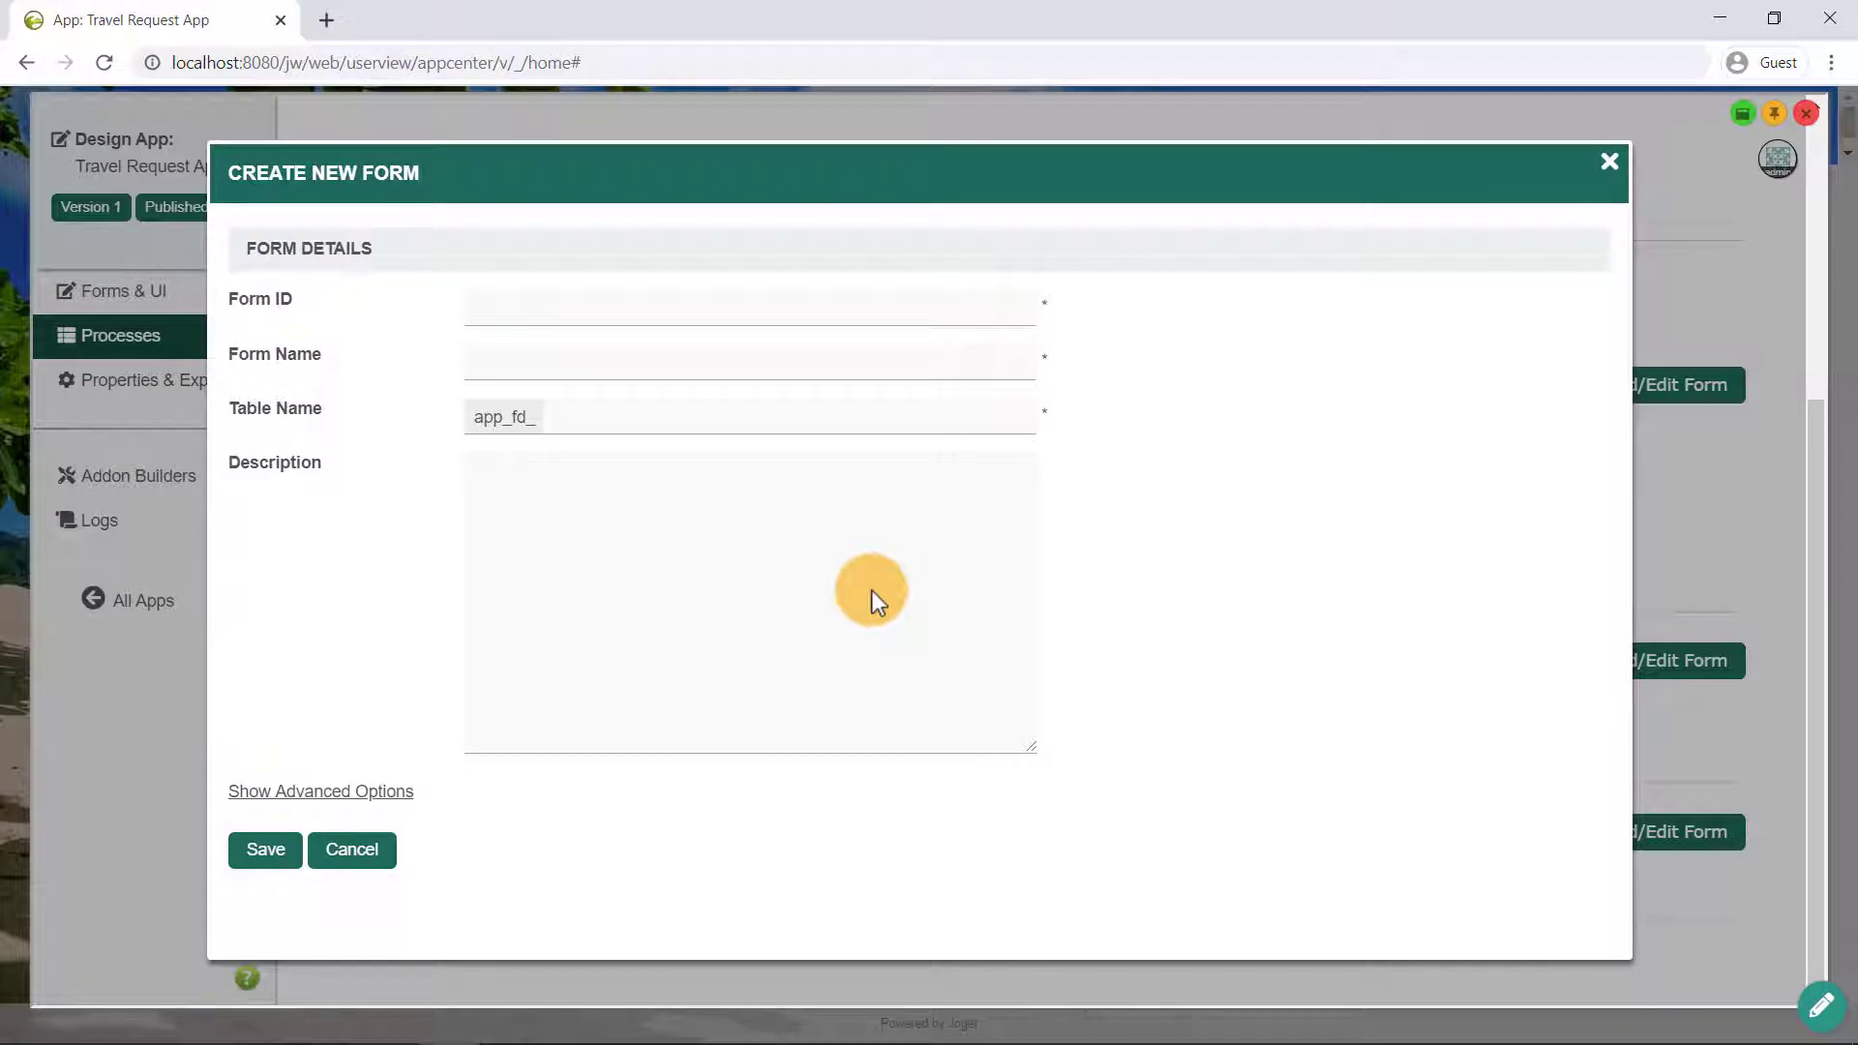
pyautogui.click(751, 303)
pyautogui.write('requestApprovalForm')
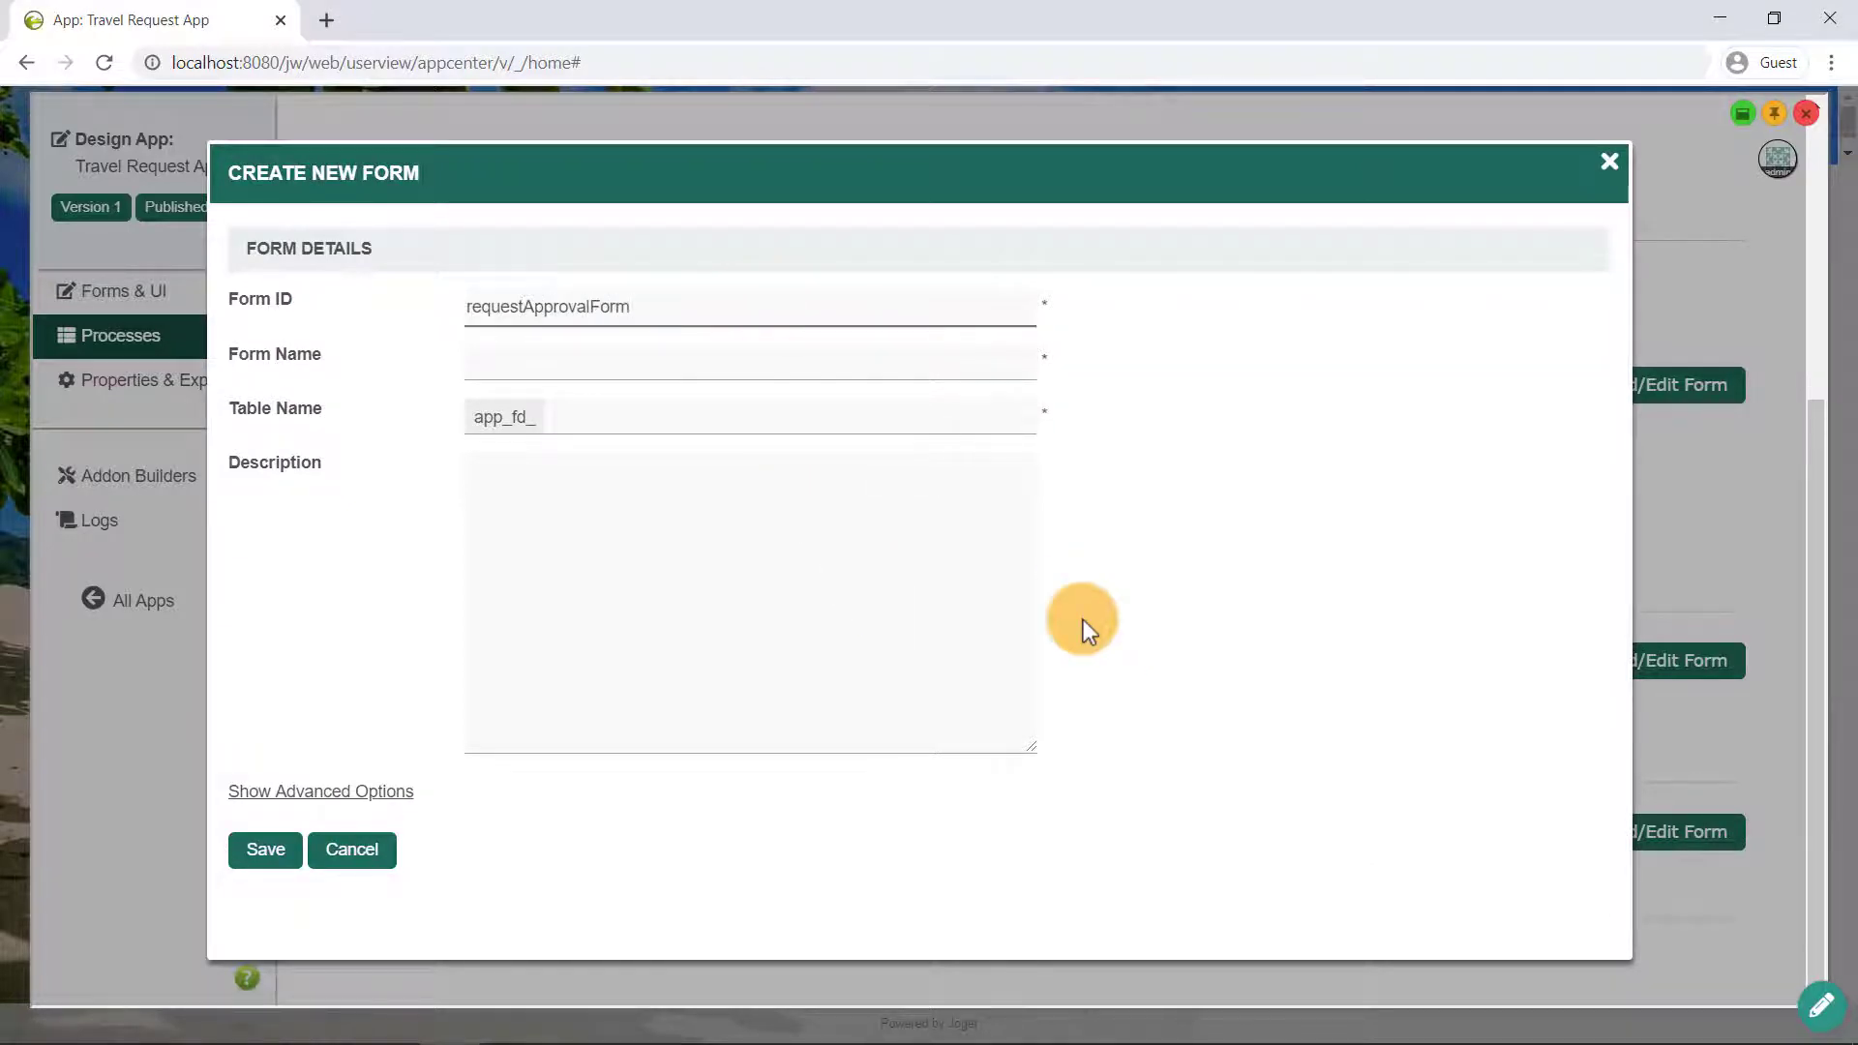
pyautogui.click(732, 360)
pyautogui.write('Request Approval Form')
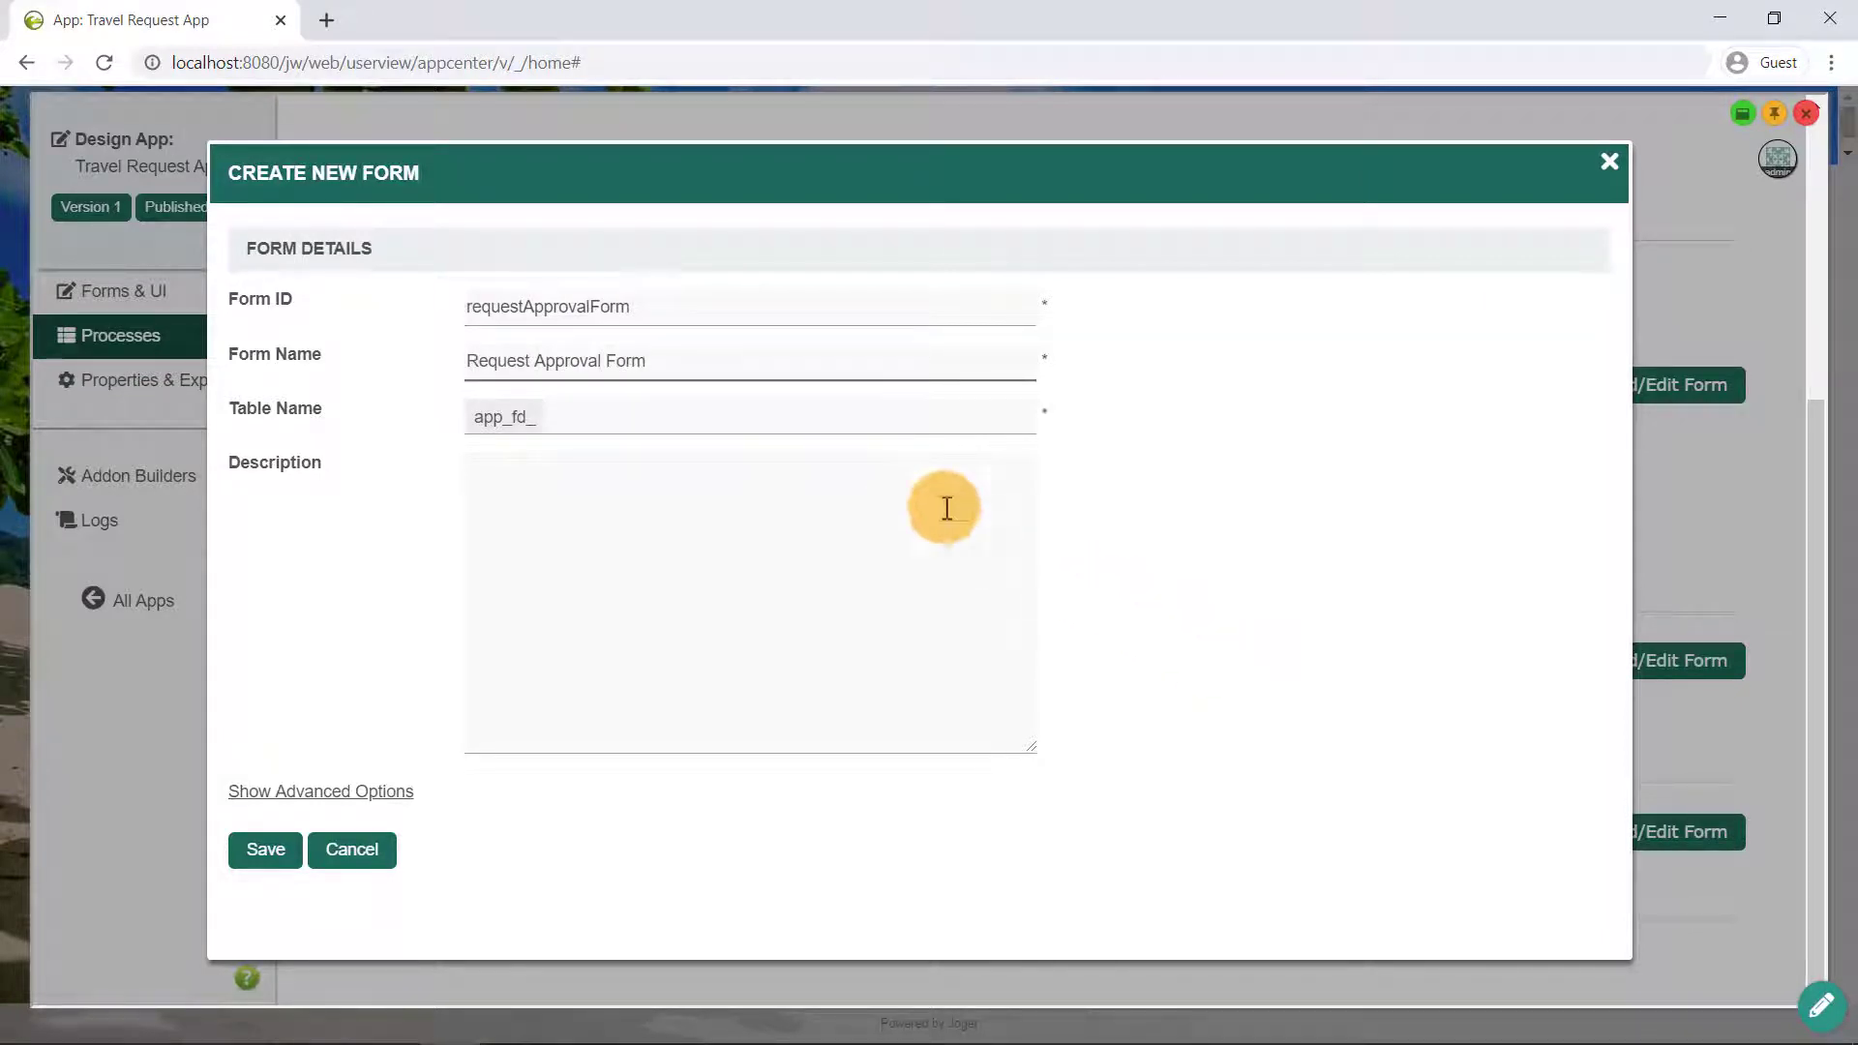
pyautogui.click(809, 418)
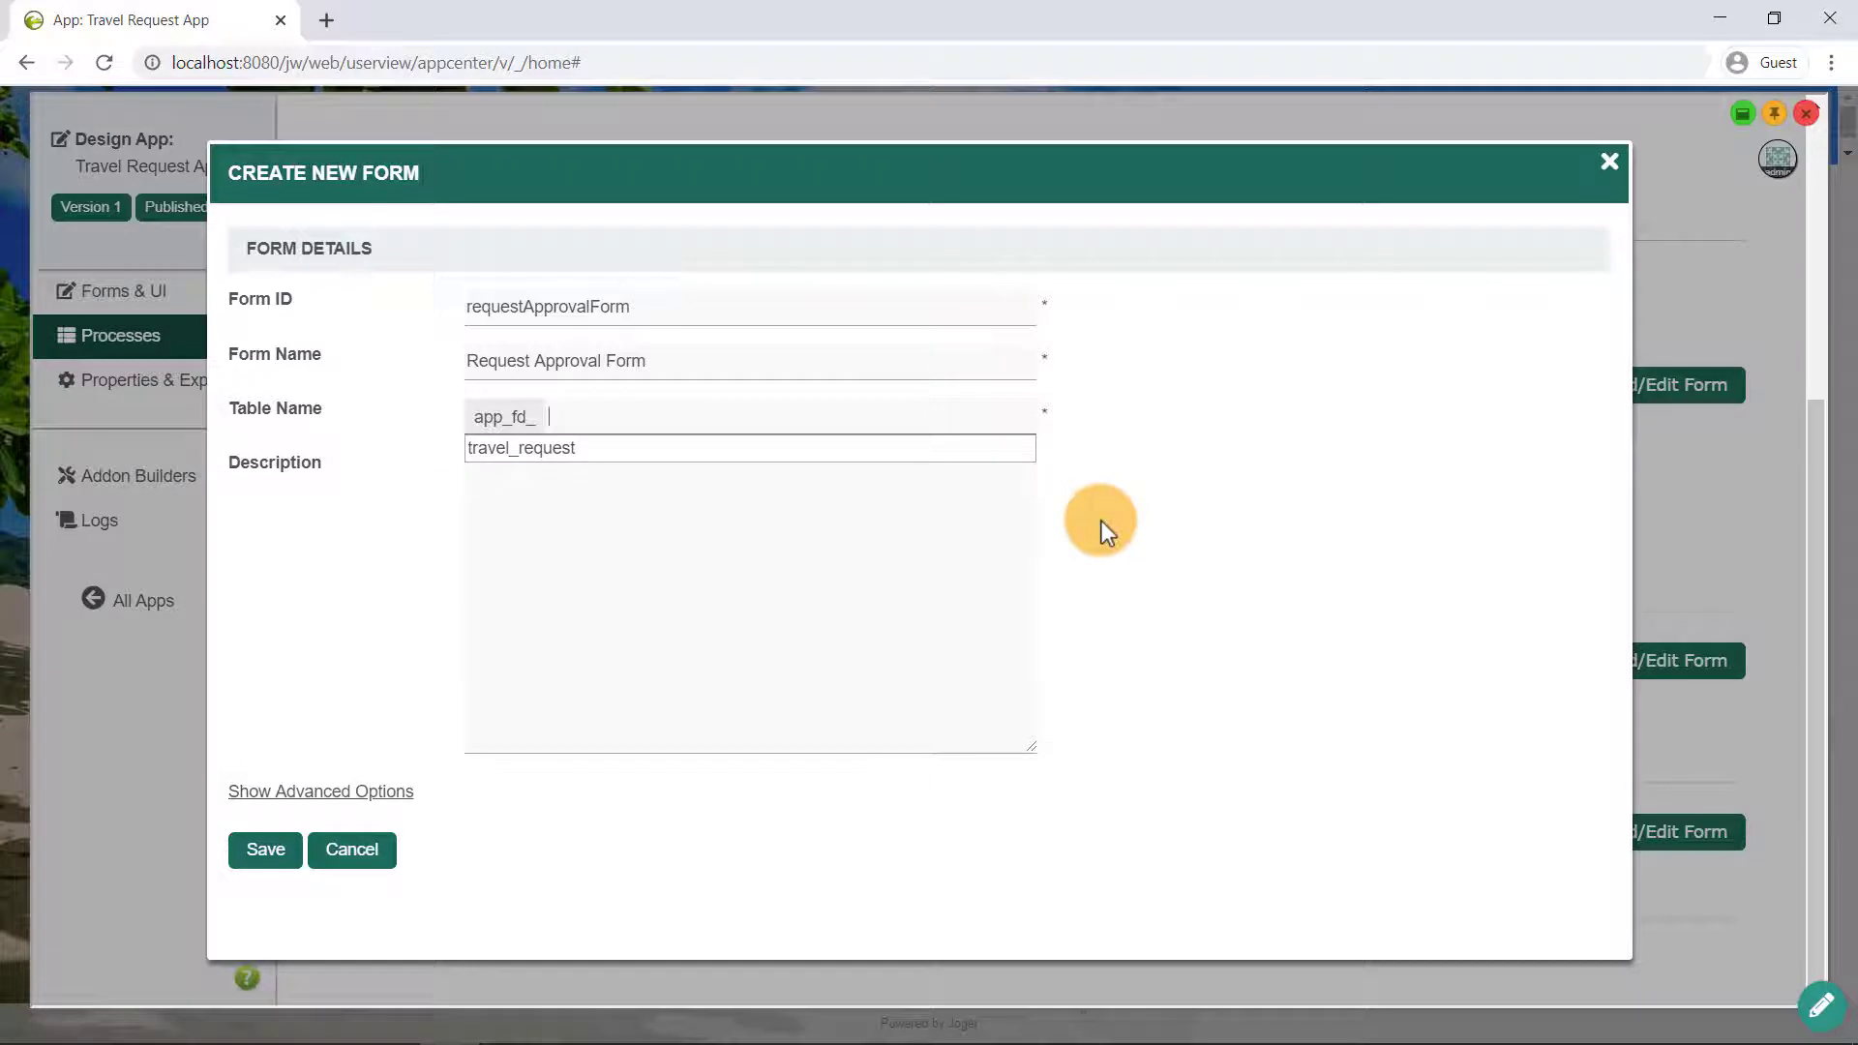
pyautogui.click(616, 447)
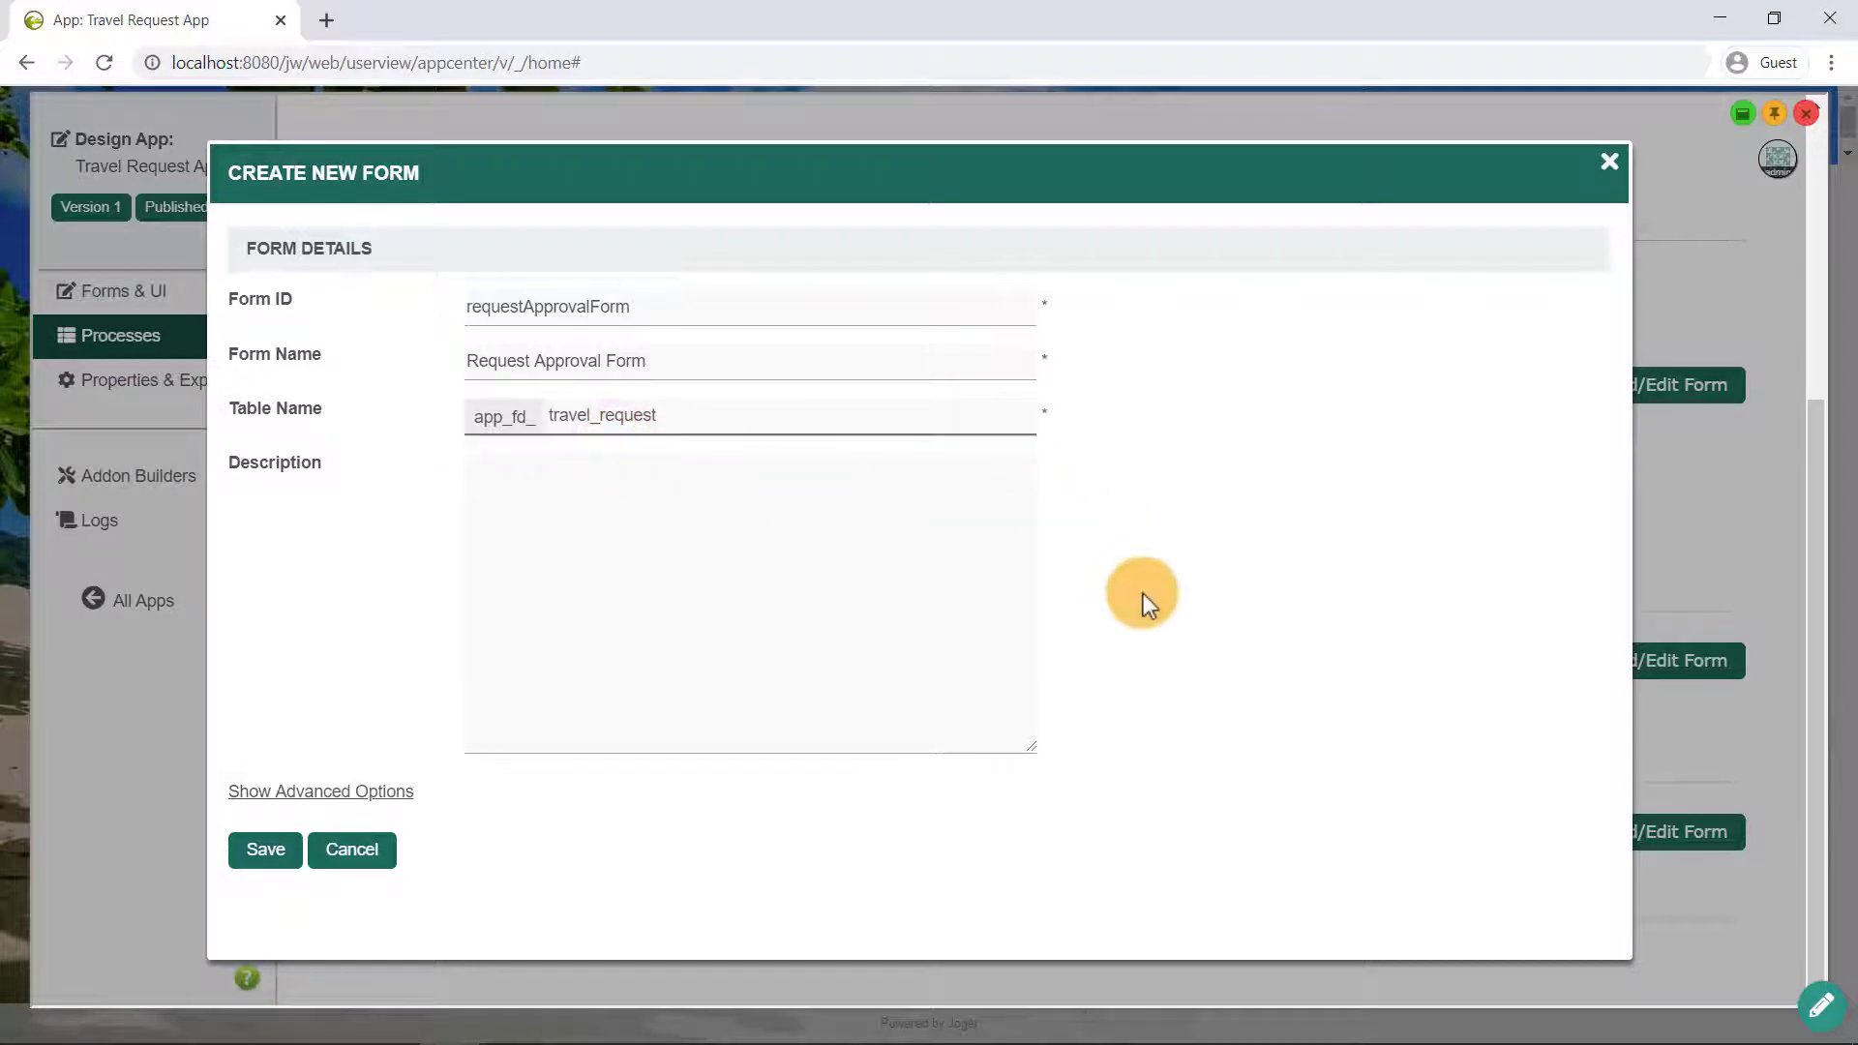
pyautogui.click(268, 851)
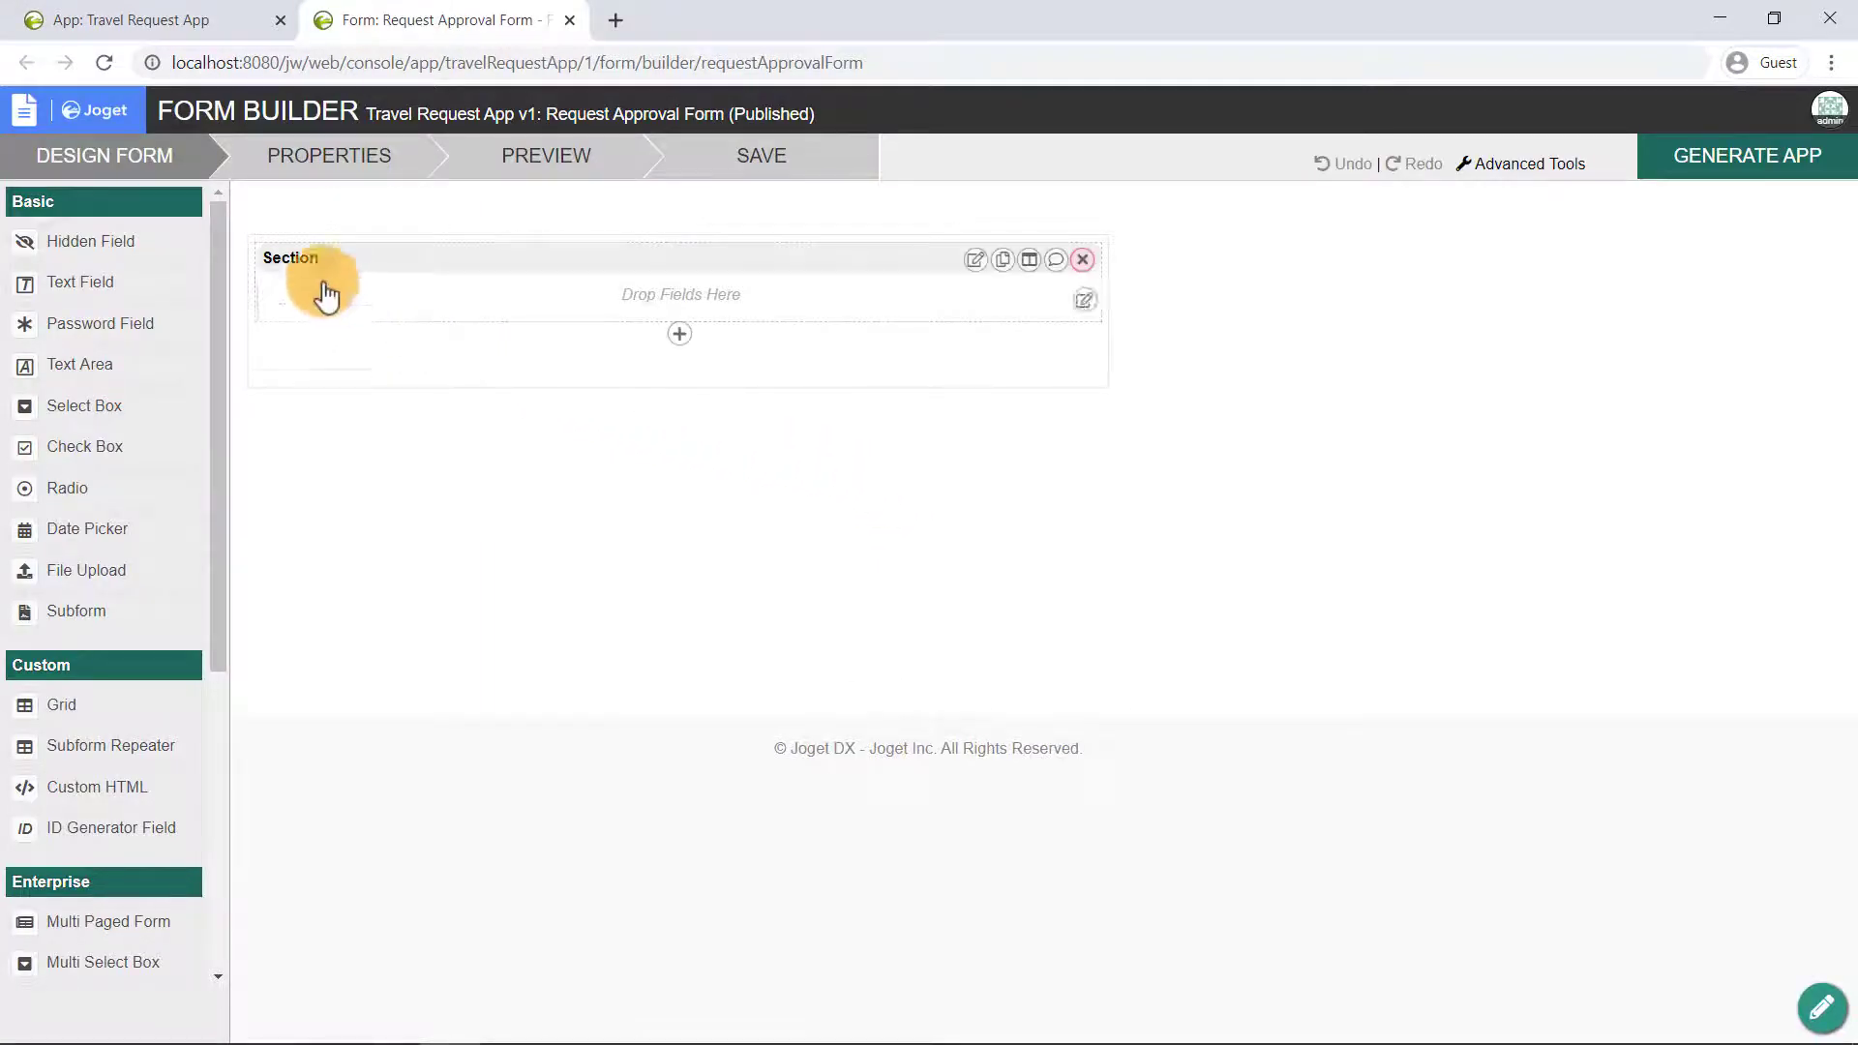
# Label the form's section Travel Request Approval
pyautogui.click(975, 262)
pyautogui.press('Tab')
pyautogui.write('Trav')
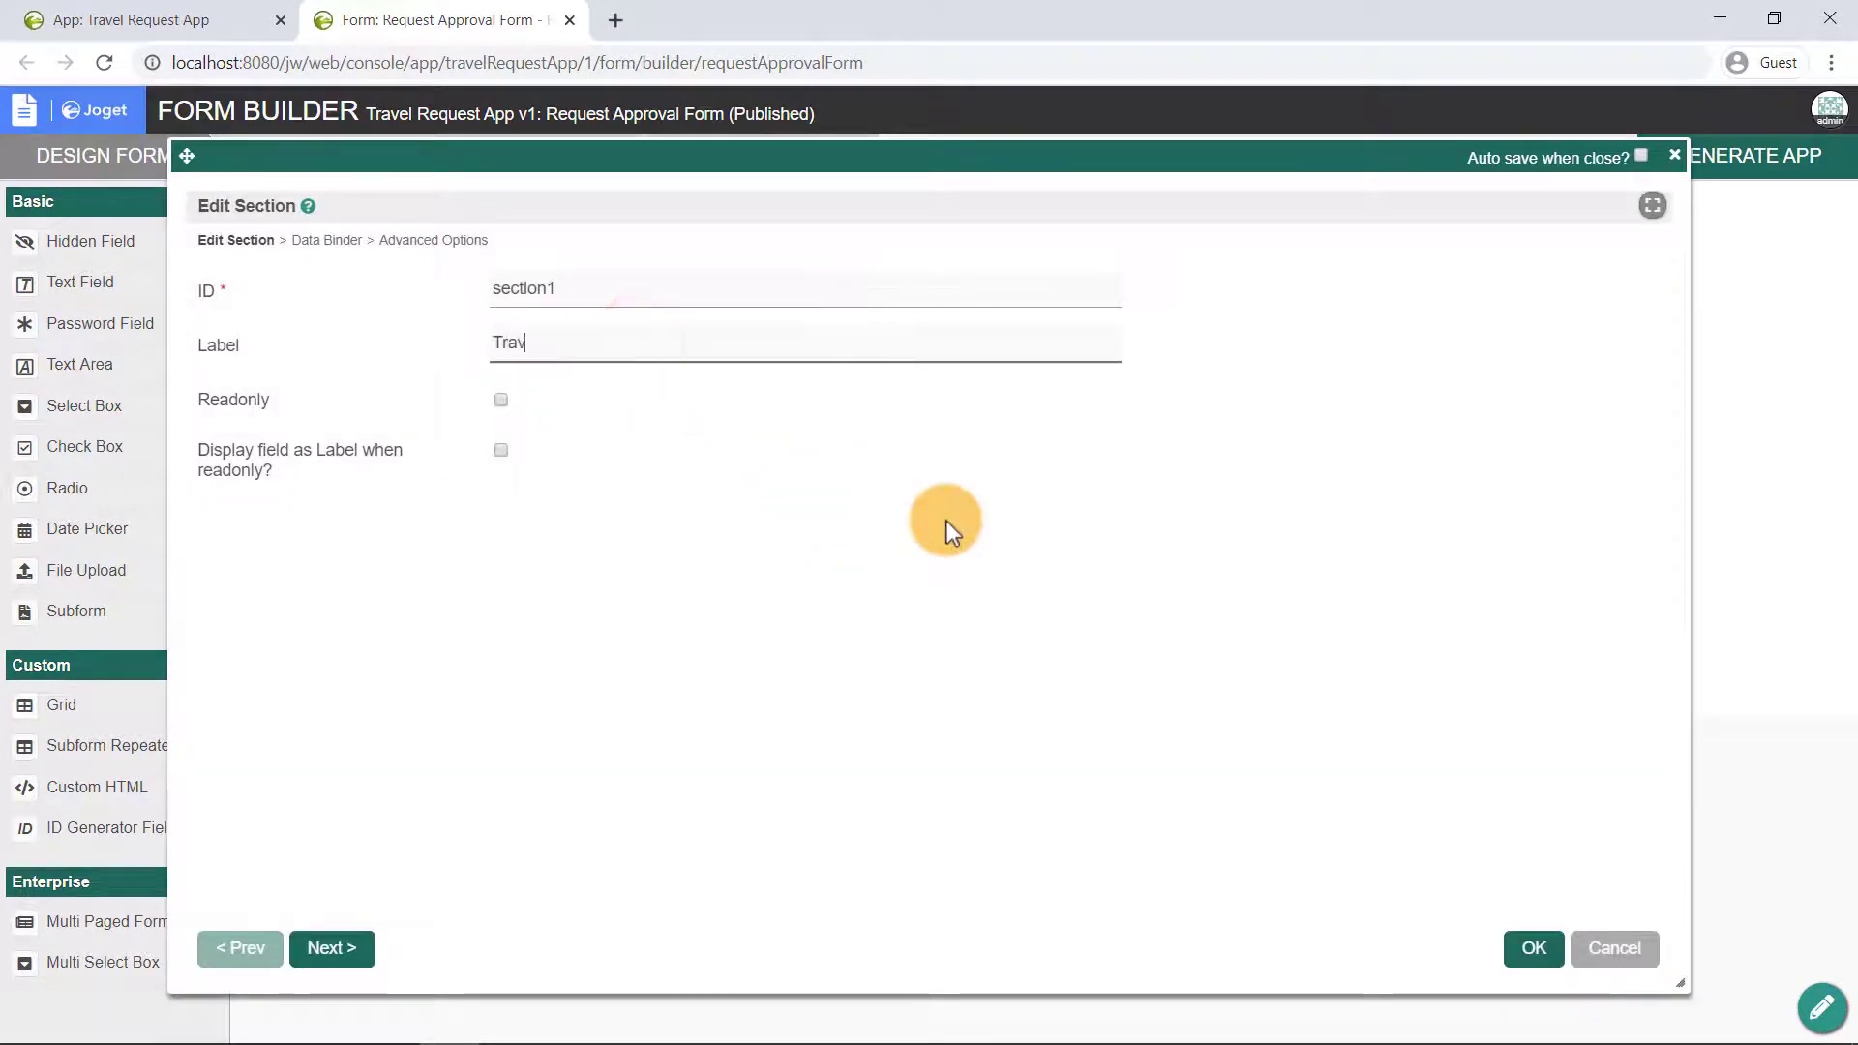
pyautogui.write('el Request Approval')
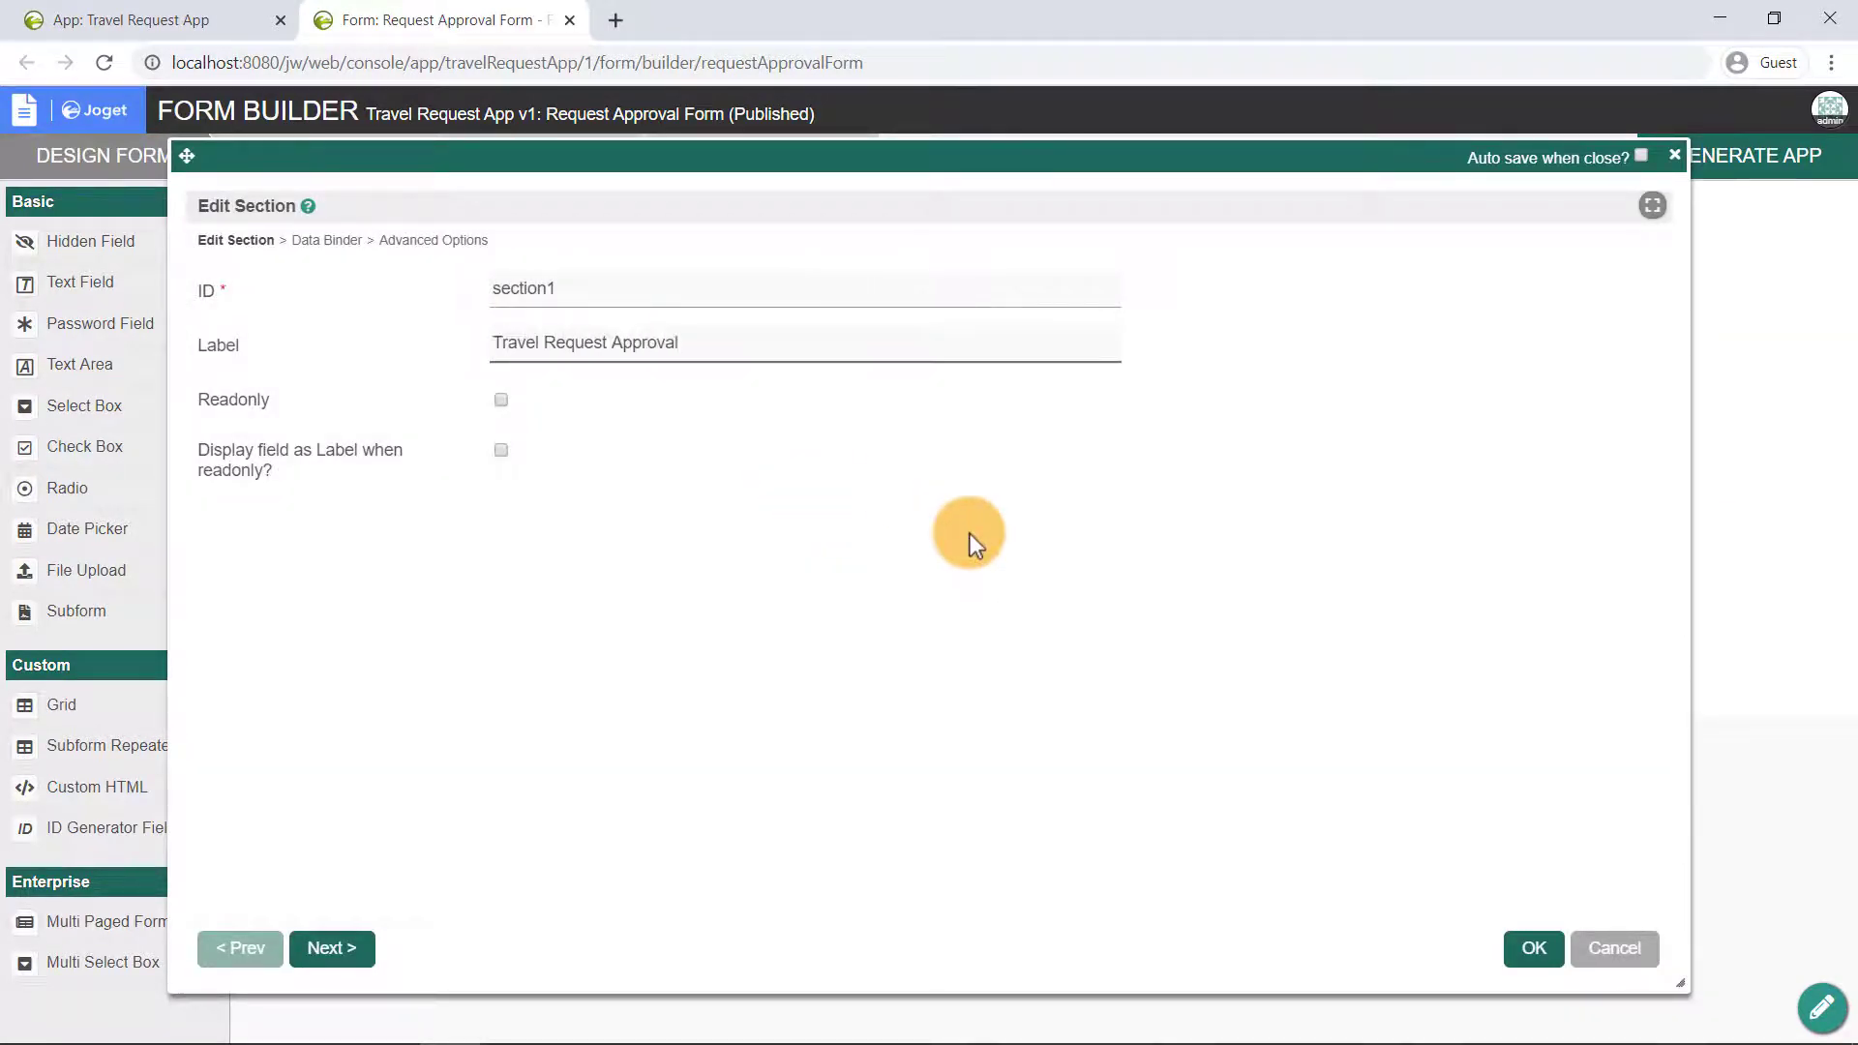
pyautogui.click(1521, 949)
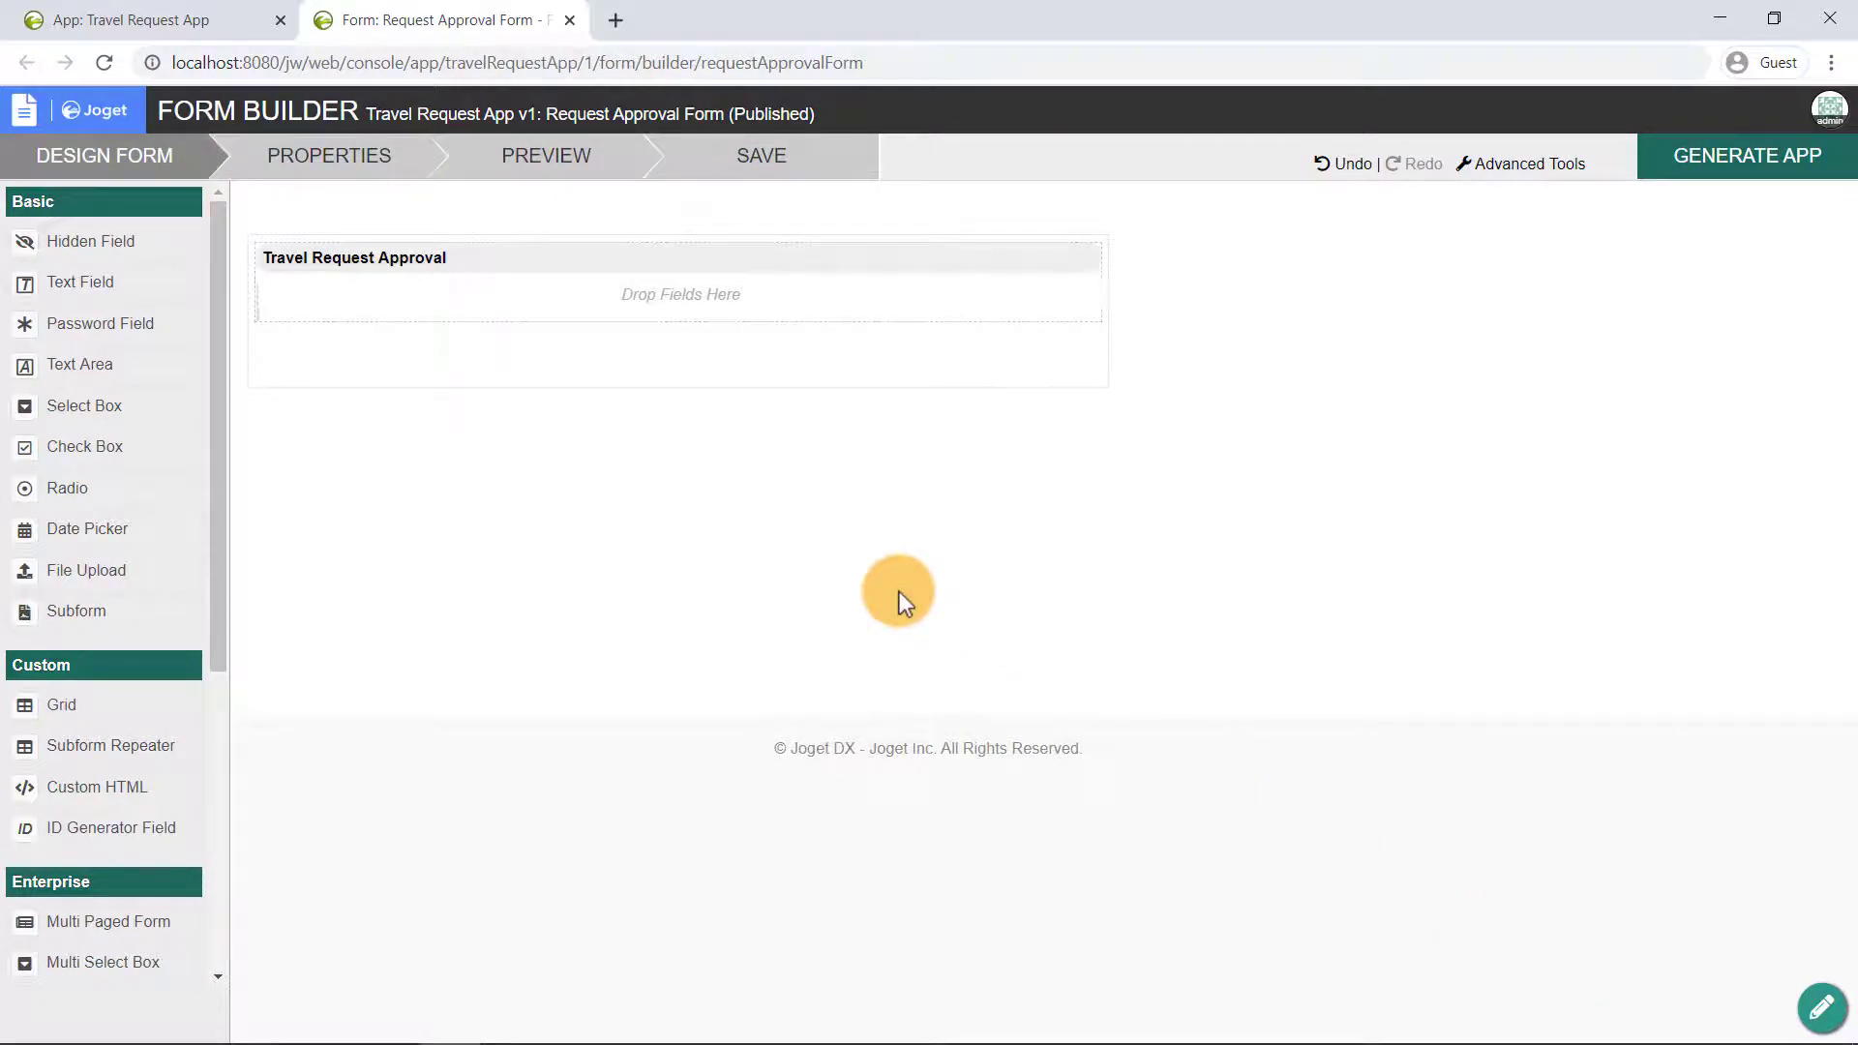
# Add a Subform field to the Travel Request Approval section
pyautogui.scroll(-3, 145, 495)
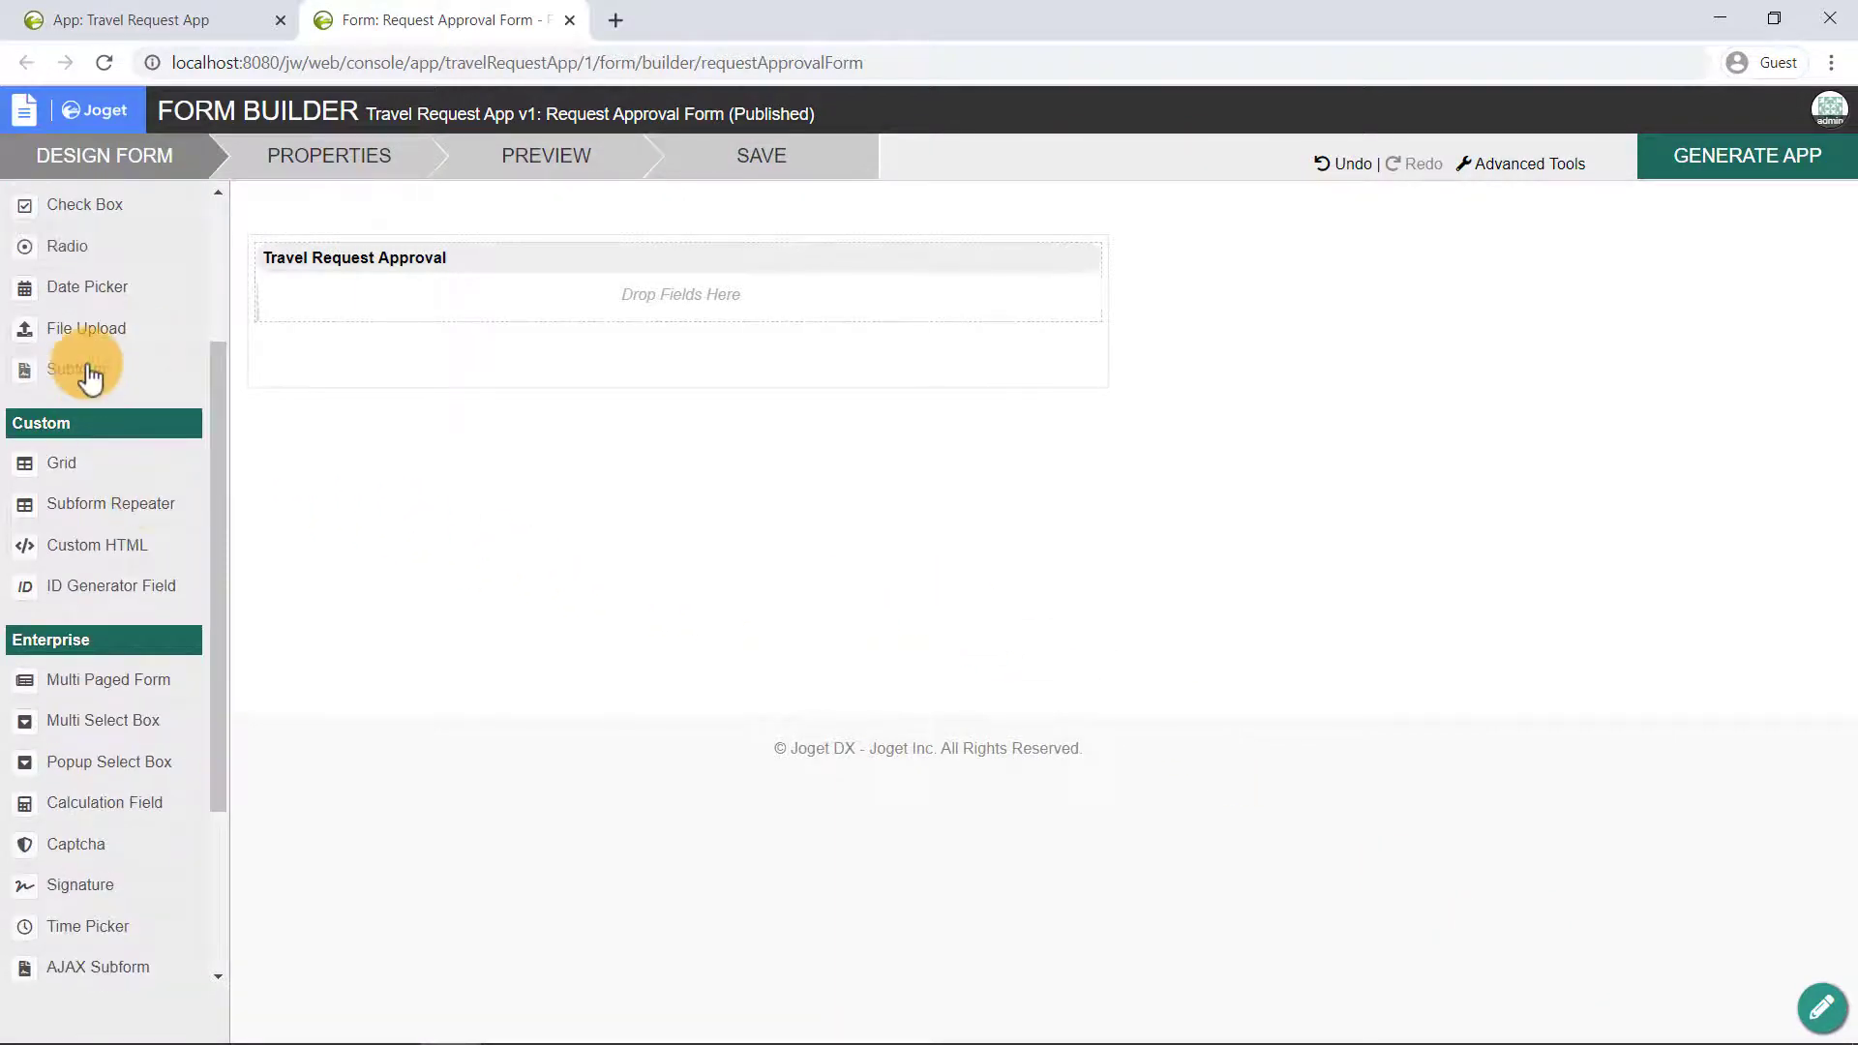
pyautogui.moveTo(79, 368); pyautogui.dragTo(438, 306)
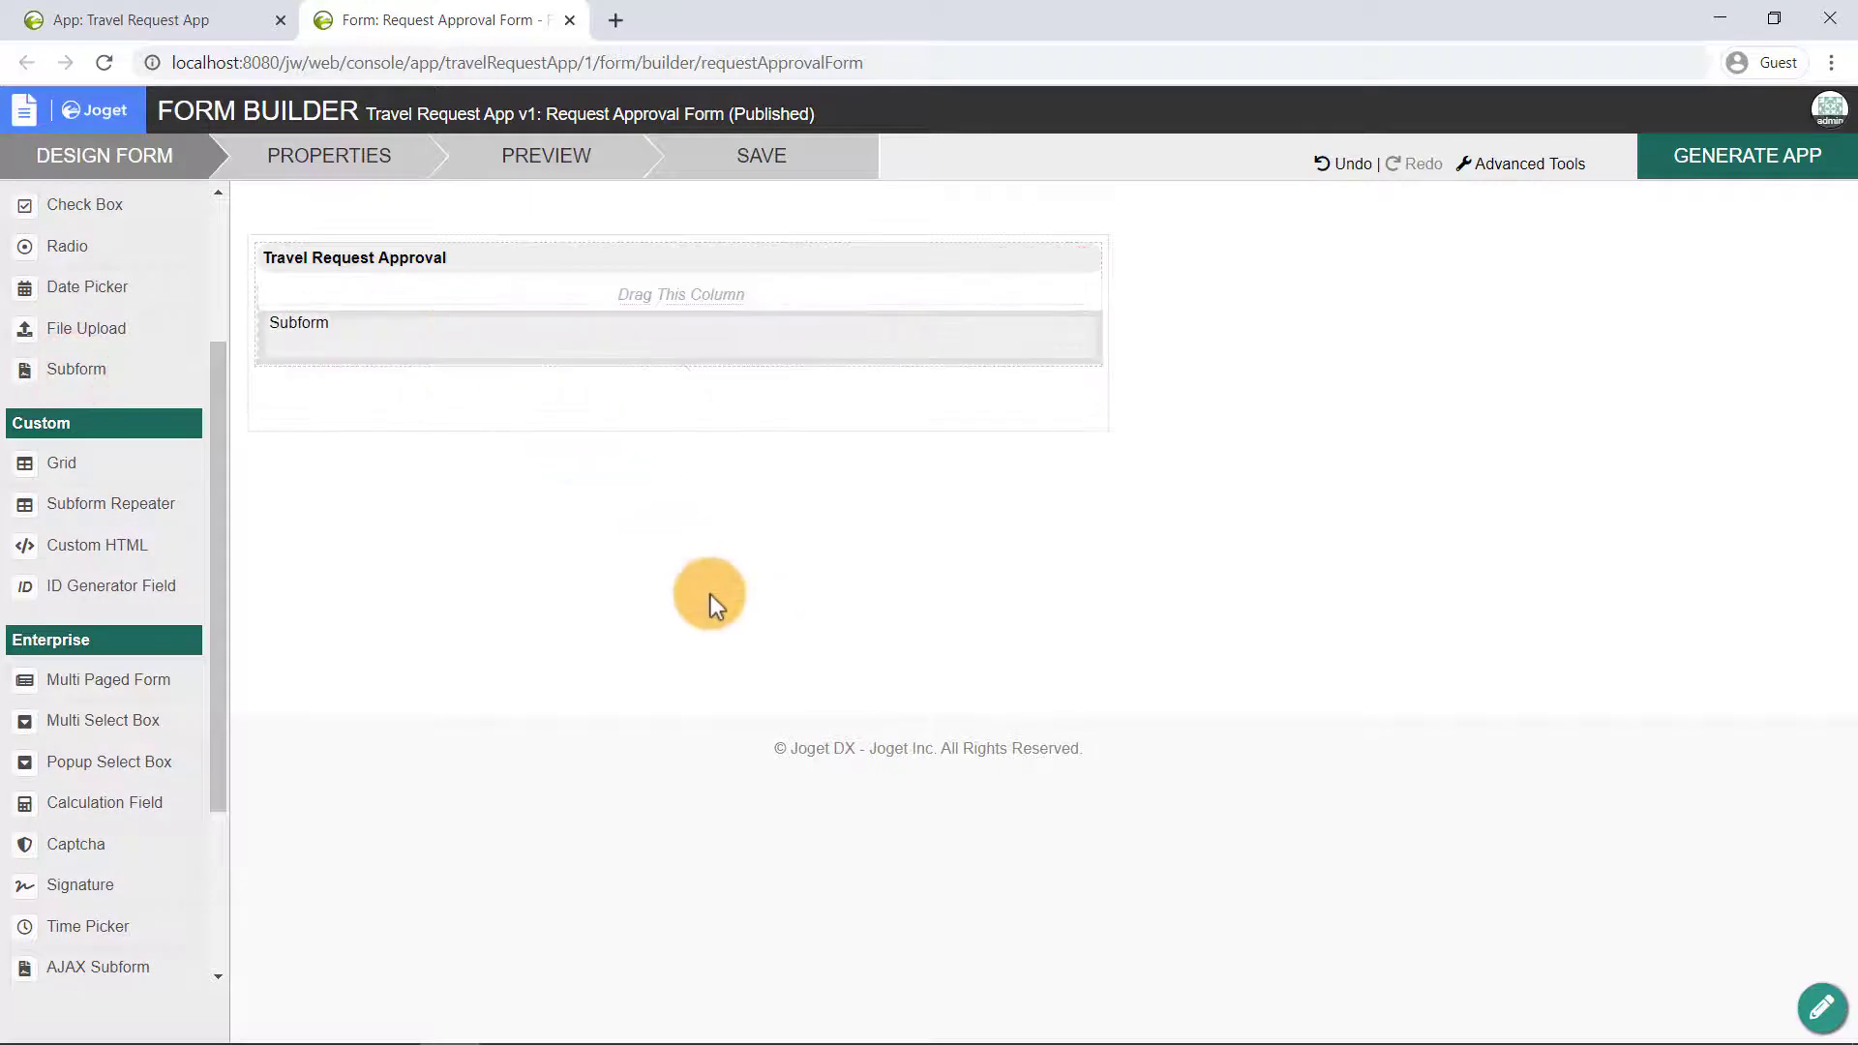
# Add a Radio field below the Subform field, and set the Subform to Request Form with the label Request Details
pyautogui.scroll(3, 44, 256)
pyautogui.moveTo(129, 494); pyautogui.dragTo(493, 428)
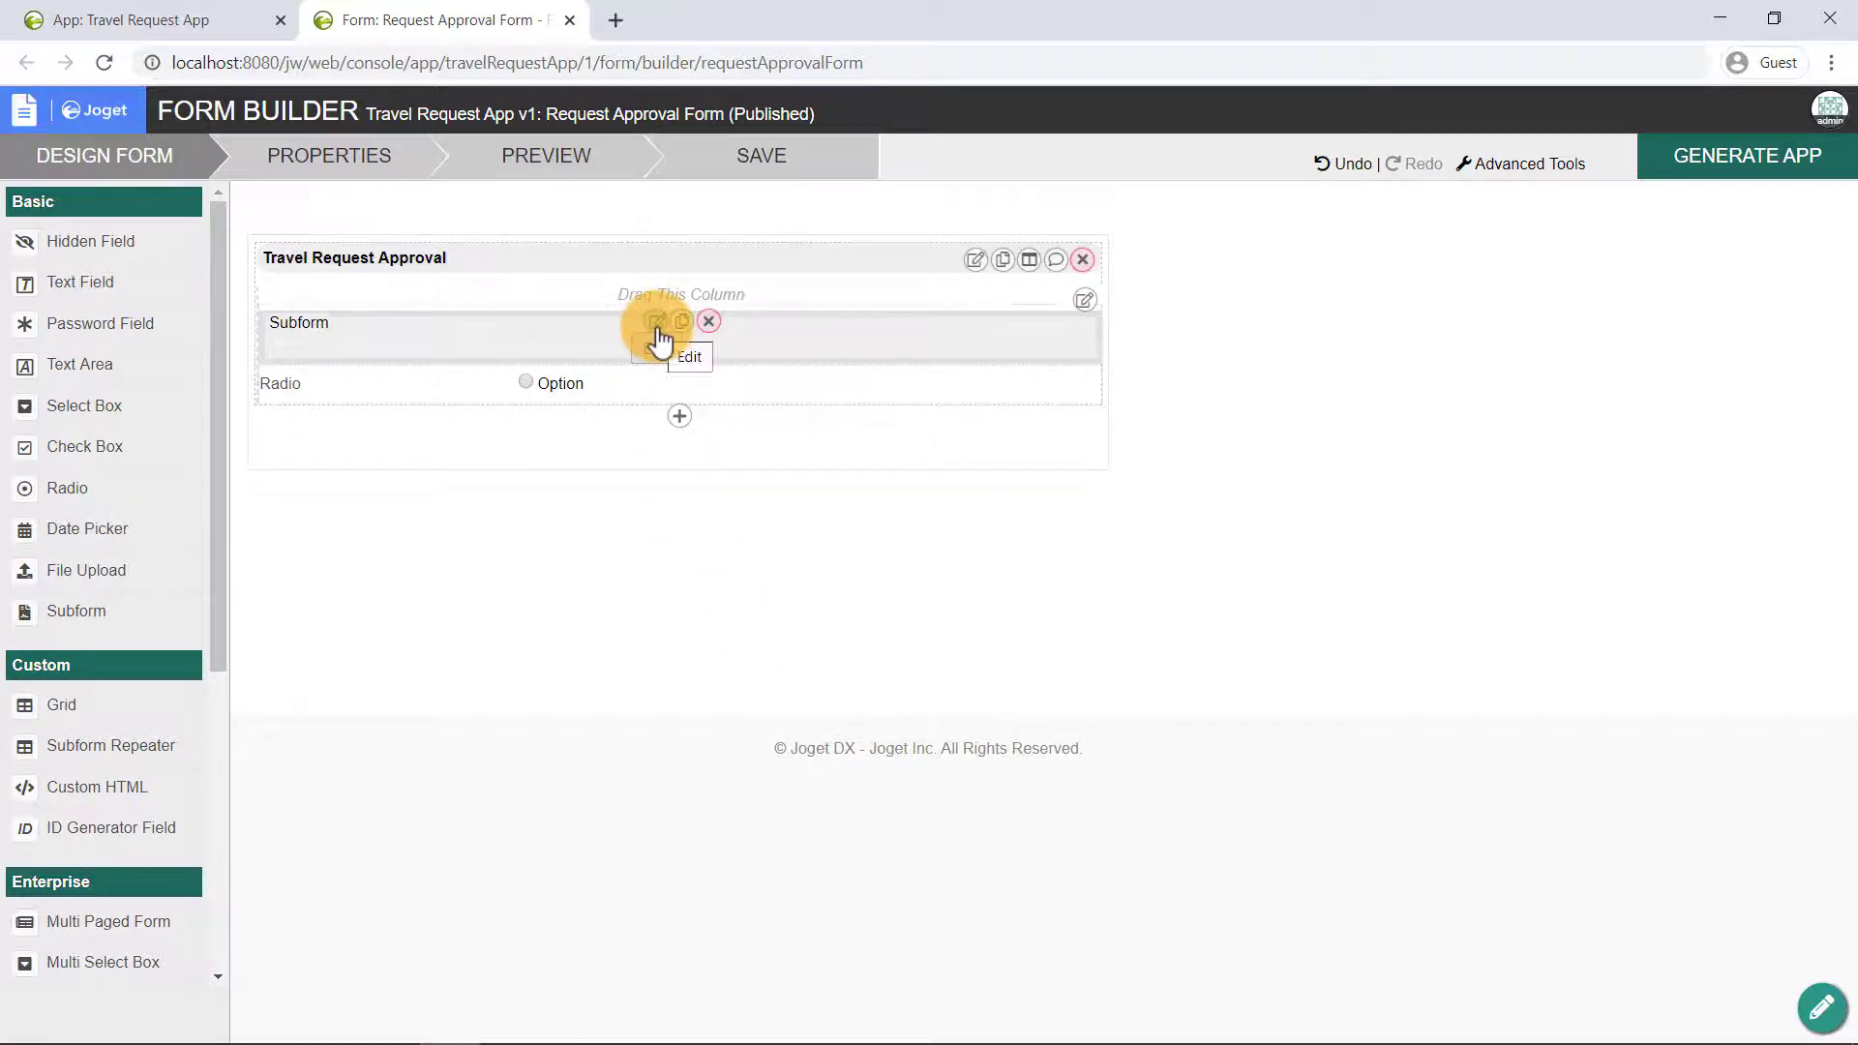
pyautogui.click(658, 331)
pyautogui.click(684, 402)
pyautogui.click(667, 512)
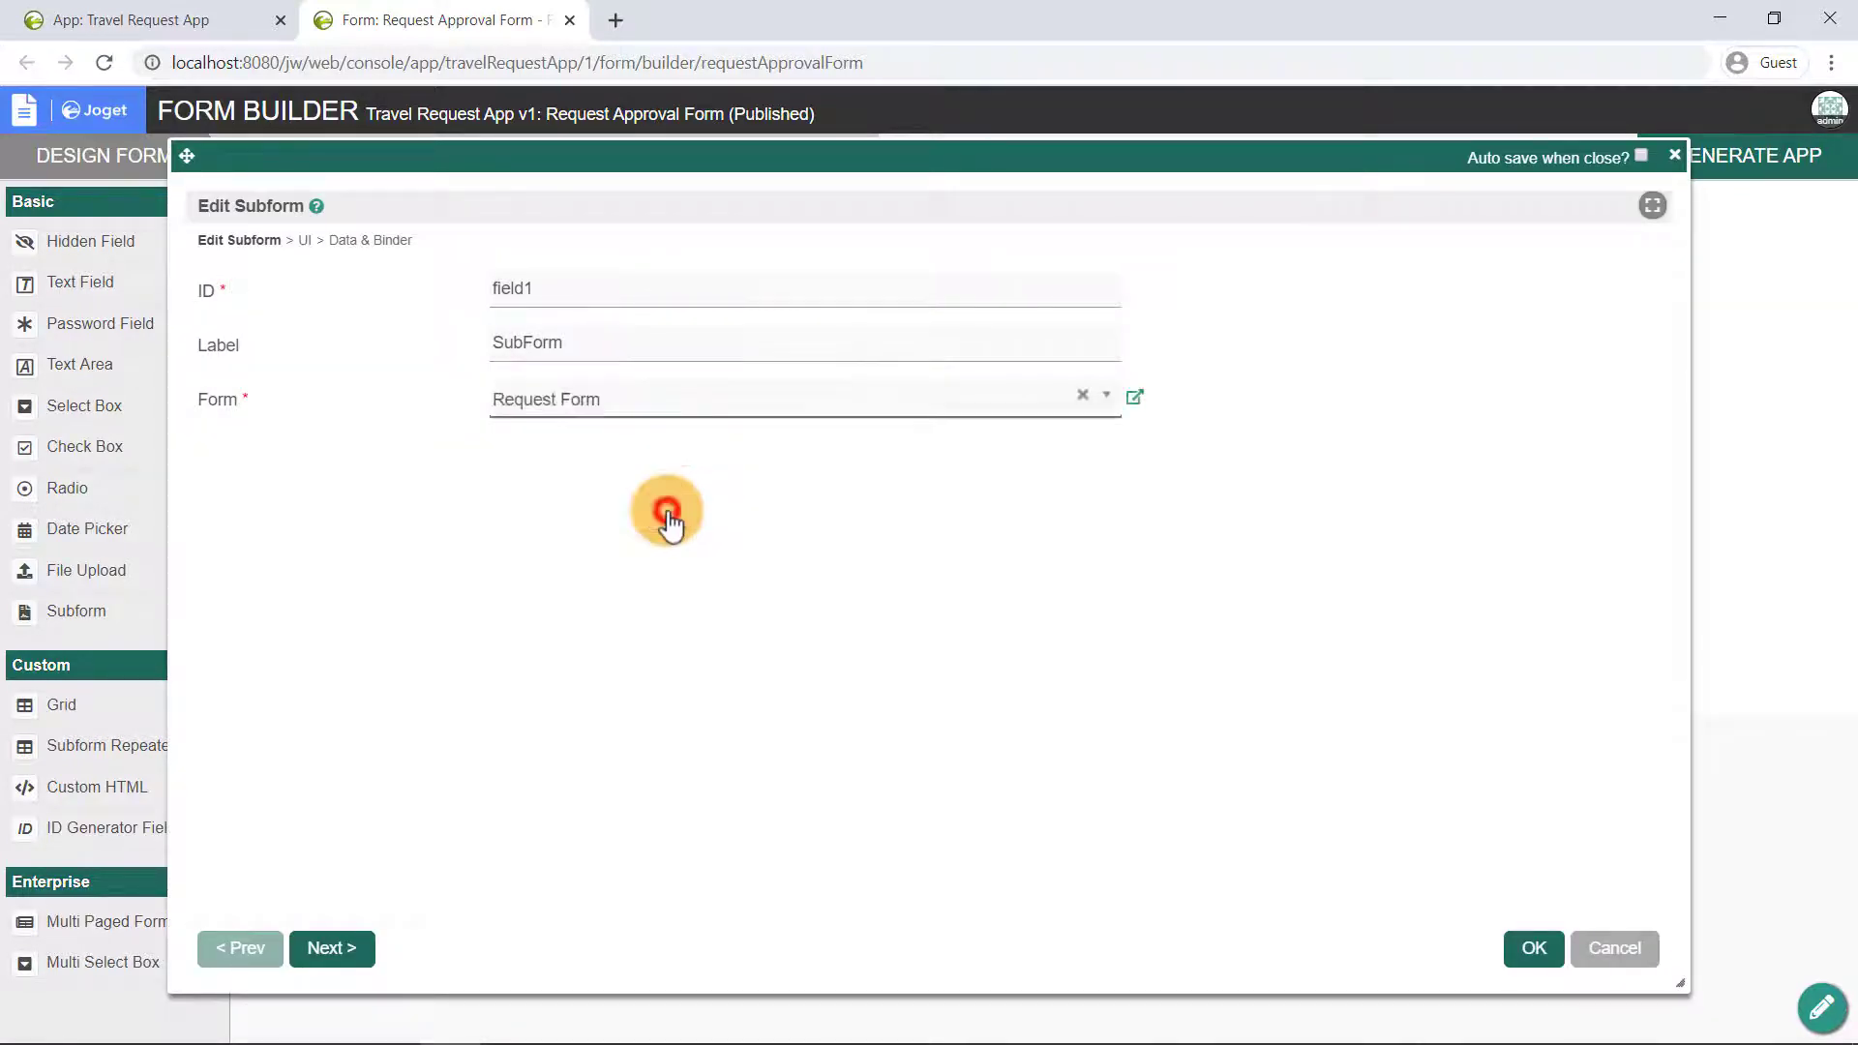
pyautogui.doubleClick(614, 340)
pyautogui.write('Reque')
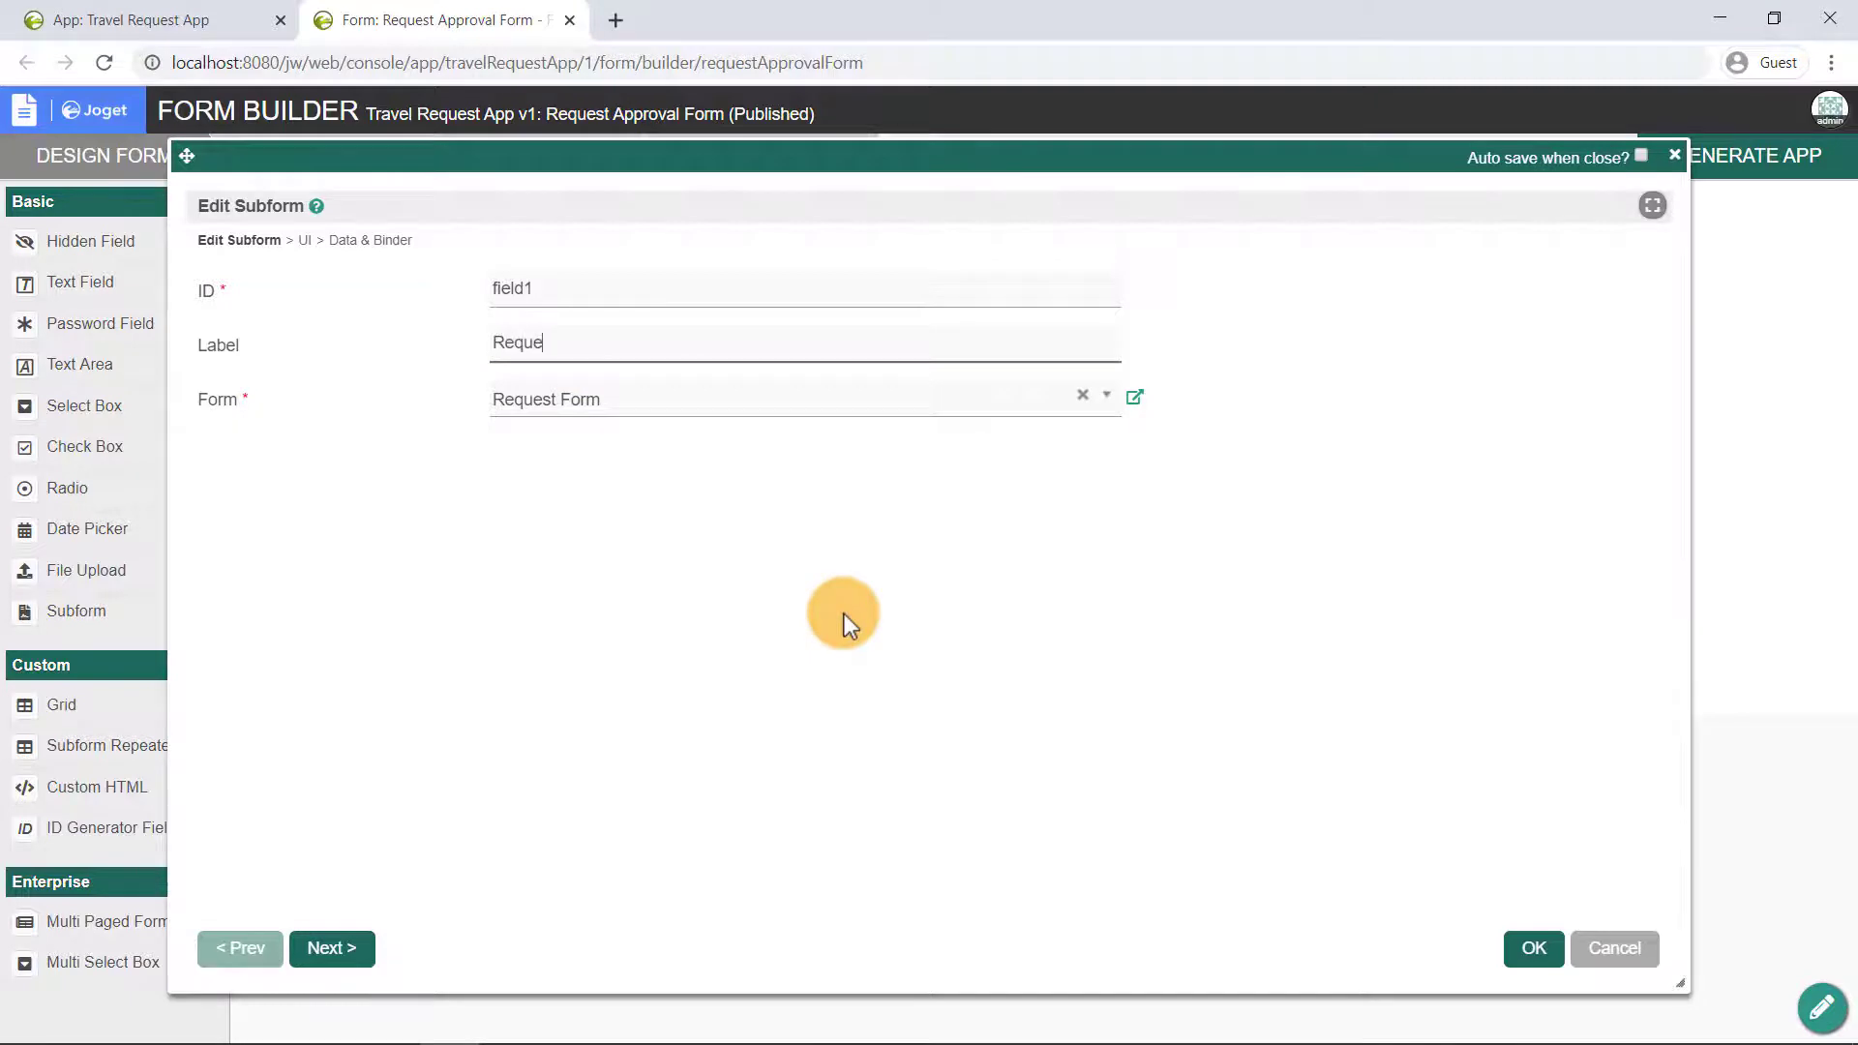
pyautogui.write('st Details')
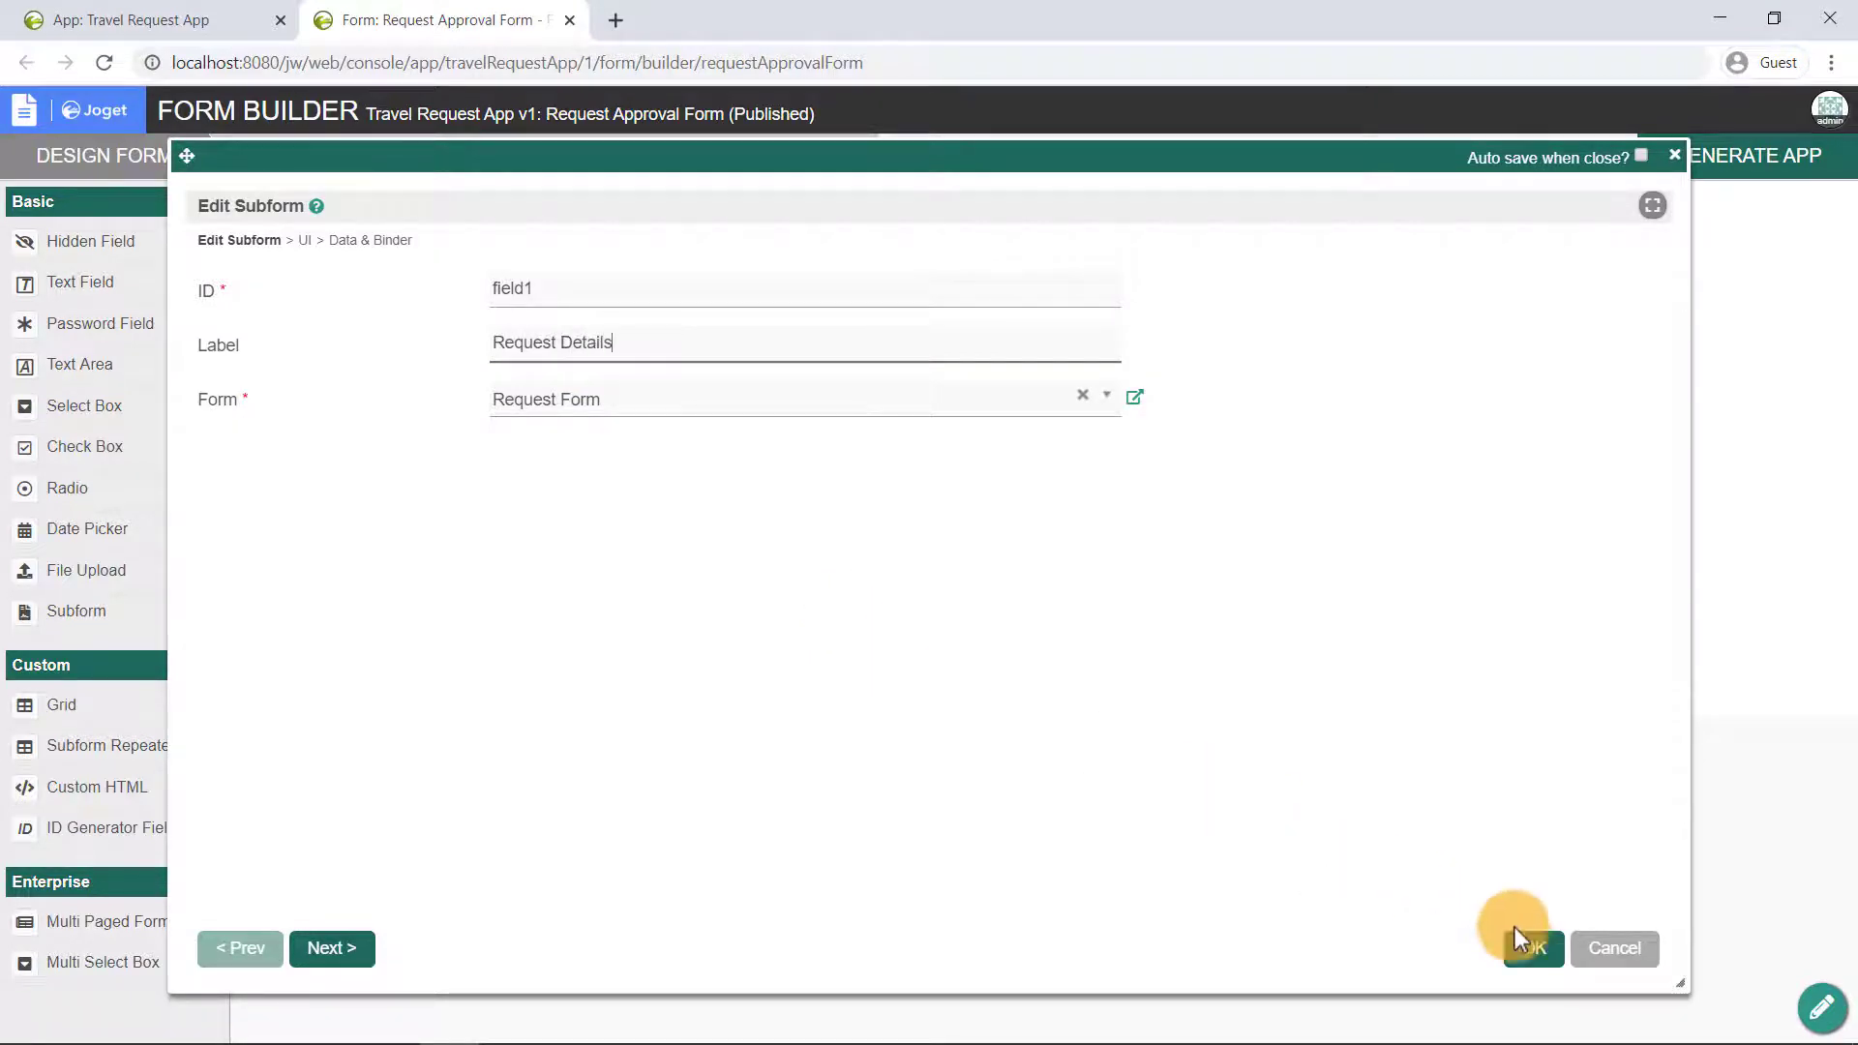
pyautogui.click(1534, 946)
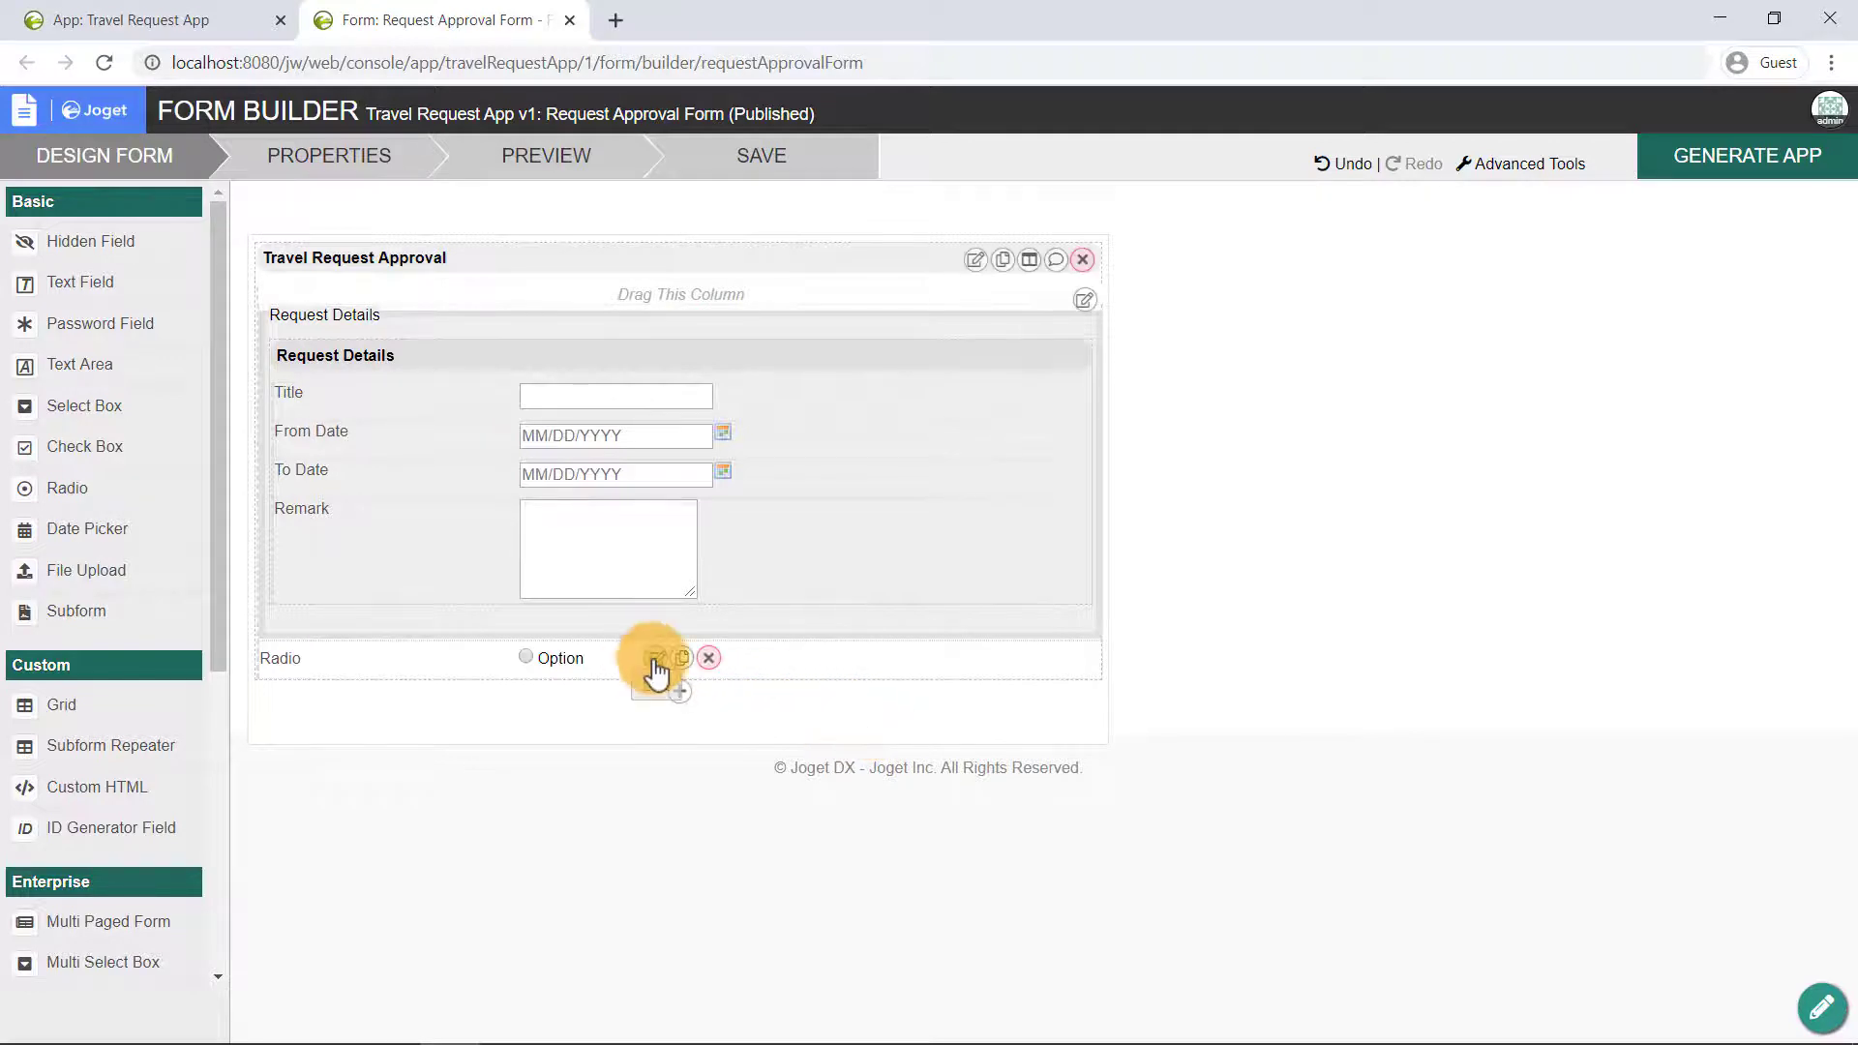
# Set the Radio field's ID to decision and its label to Decision
pyautogui.click(654, 661)
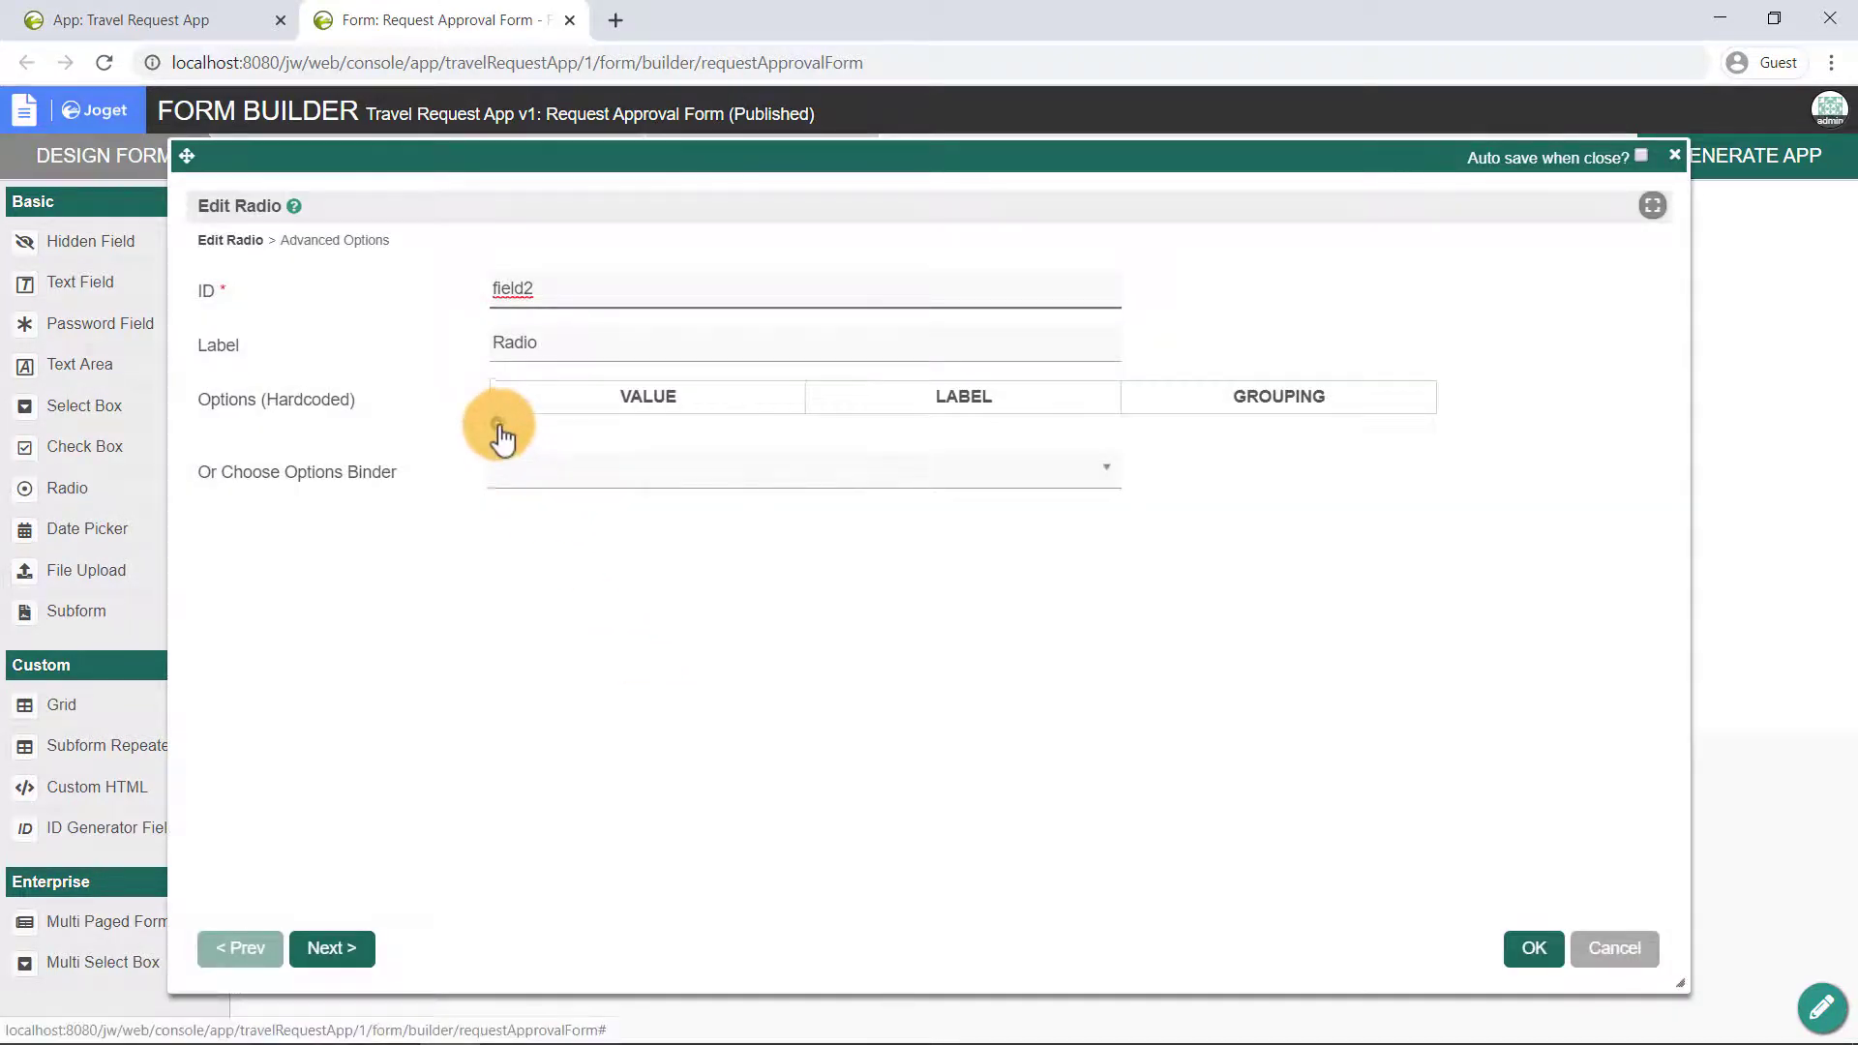
pyautogui.doubleClick(613, 290)
pyautogui.write('dec')
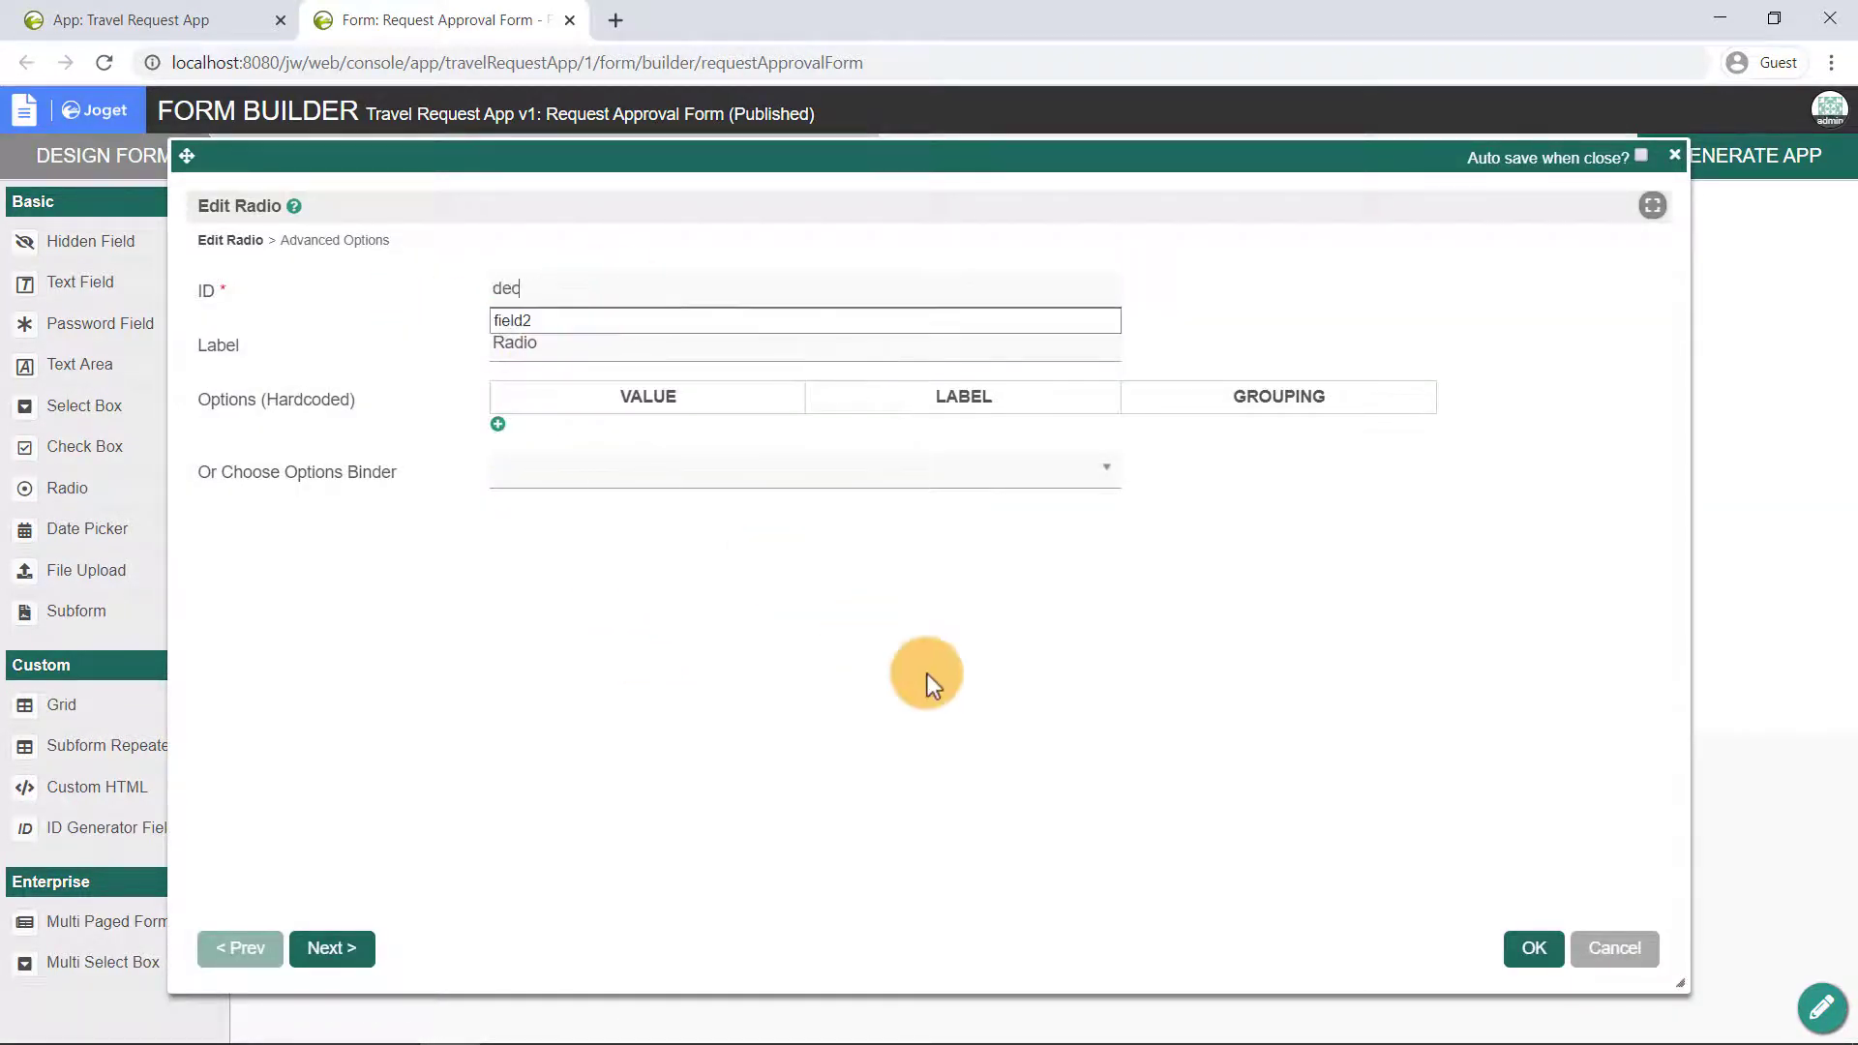
pyautogui.write('ision')
pyautogui.doubleClick(610, 346)
pyautogui.write('Dec')
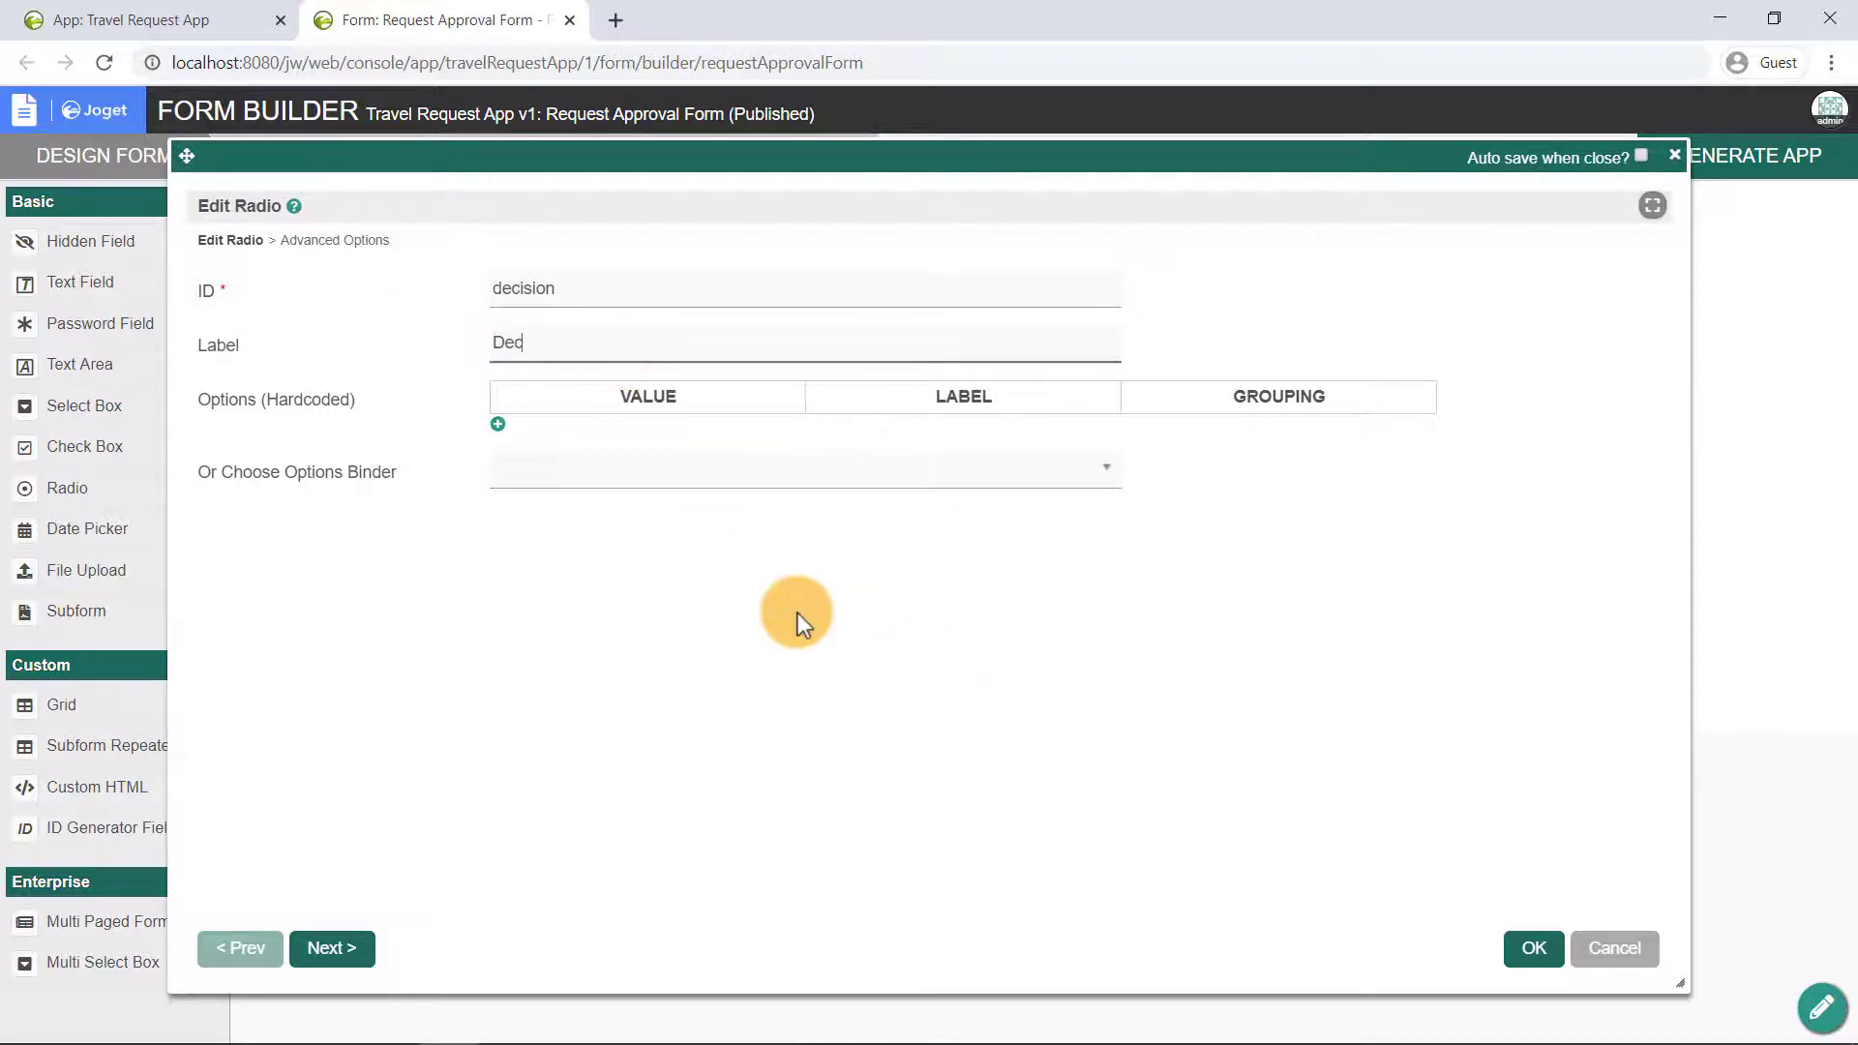
pyautogui.write('ision')
# Give the Decision radio two hardcoded options, Approved and Rejected, using the same text for each value and label
pyautogui.click(497, 424)
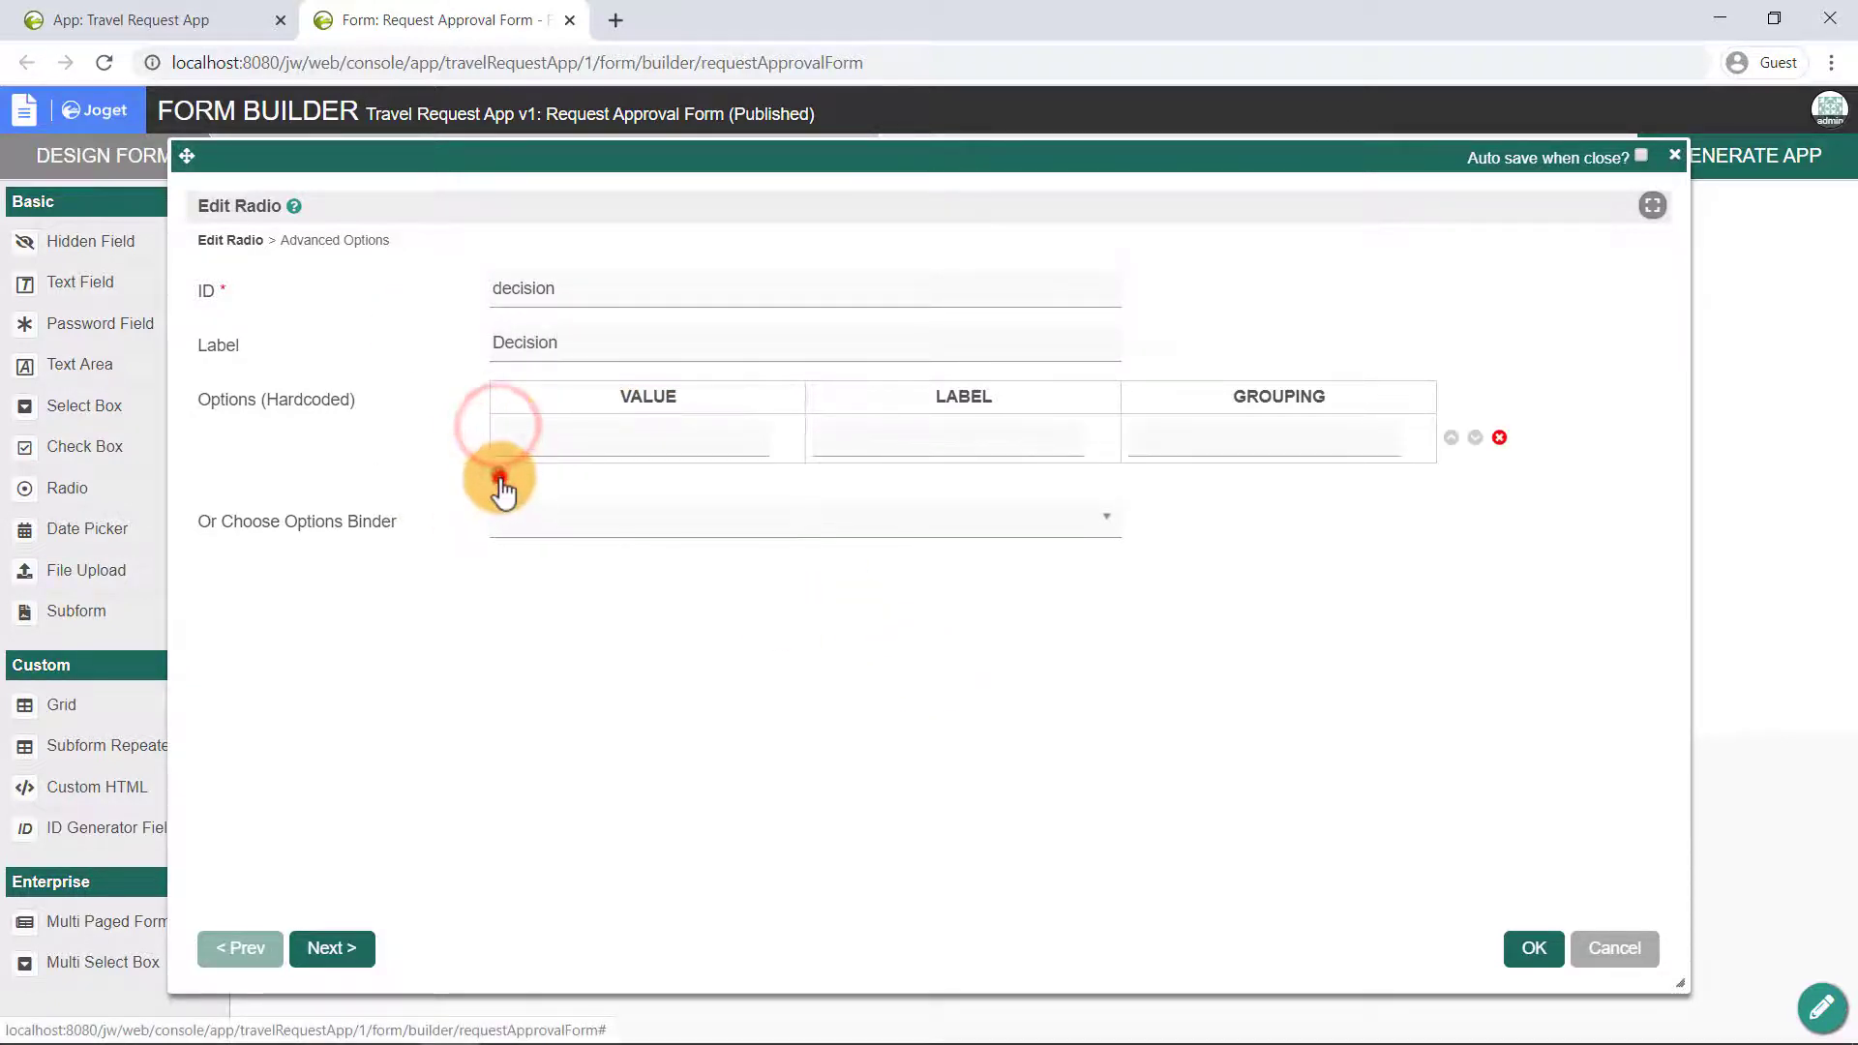
pyautogui.click(500, 478)
pyautogui.click(601, 436)
pyautogui.write('Approved')
pyautogui.click(855, 438)
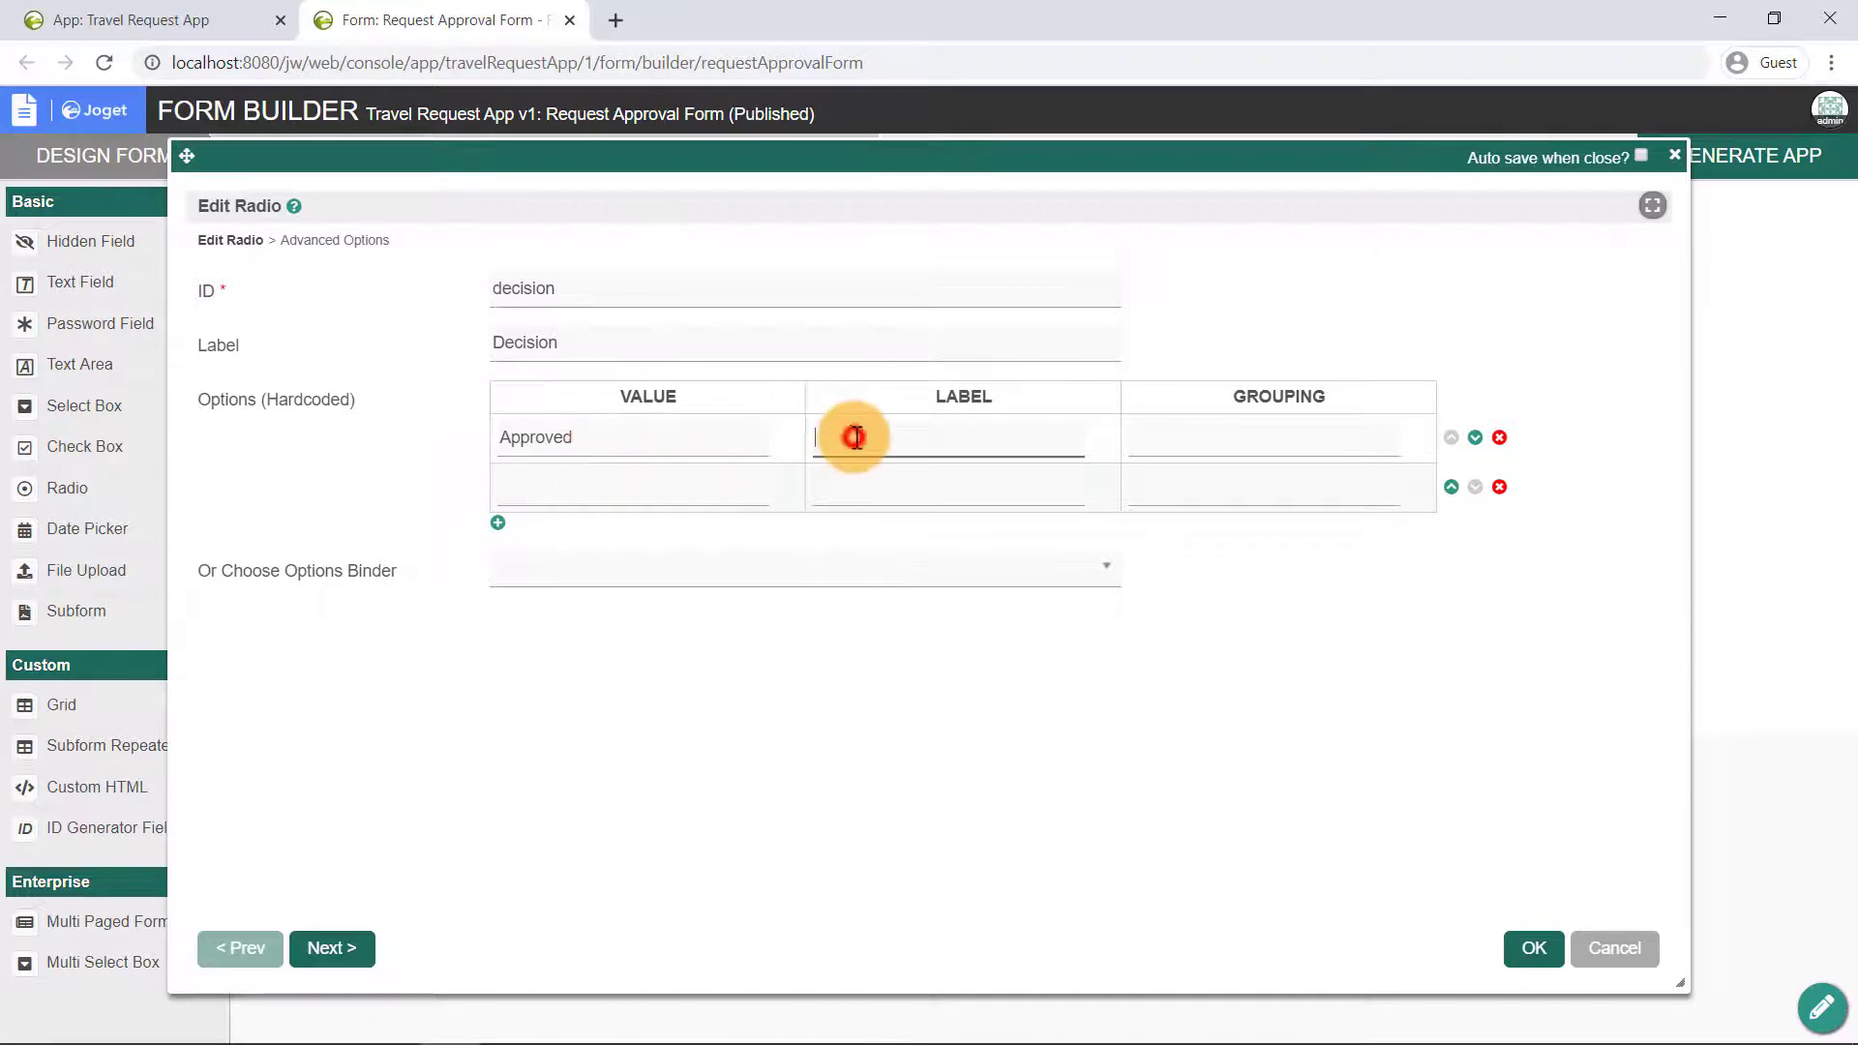
pyautogui.write('Approved')
pyautogui.click(643, 488)
pyautogui.write('Rejected')
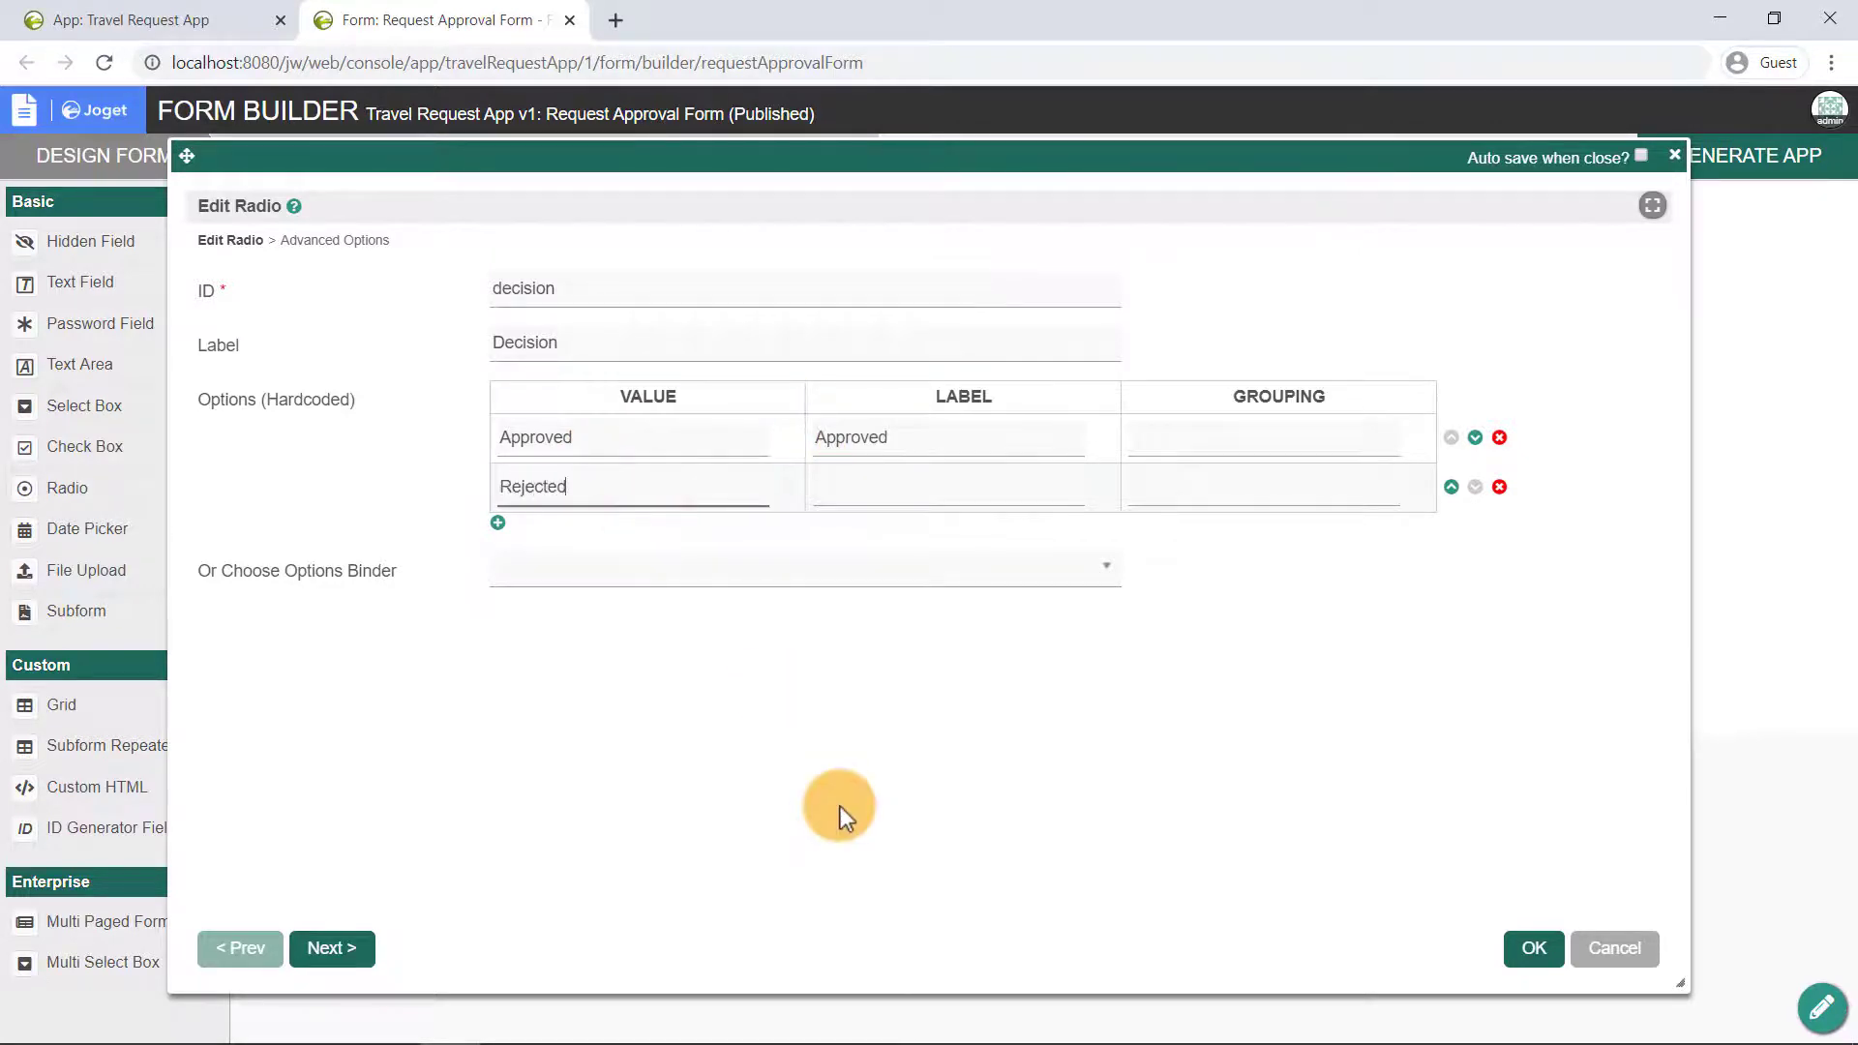
pyautogui.press('Tab')
pyautogui.write('Rejected')
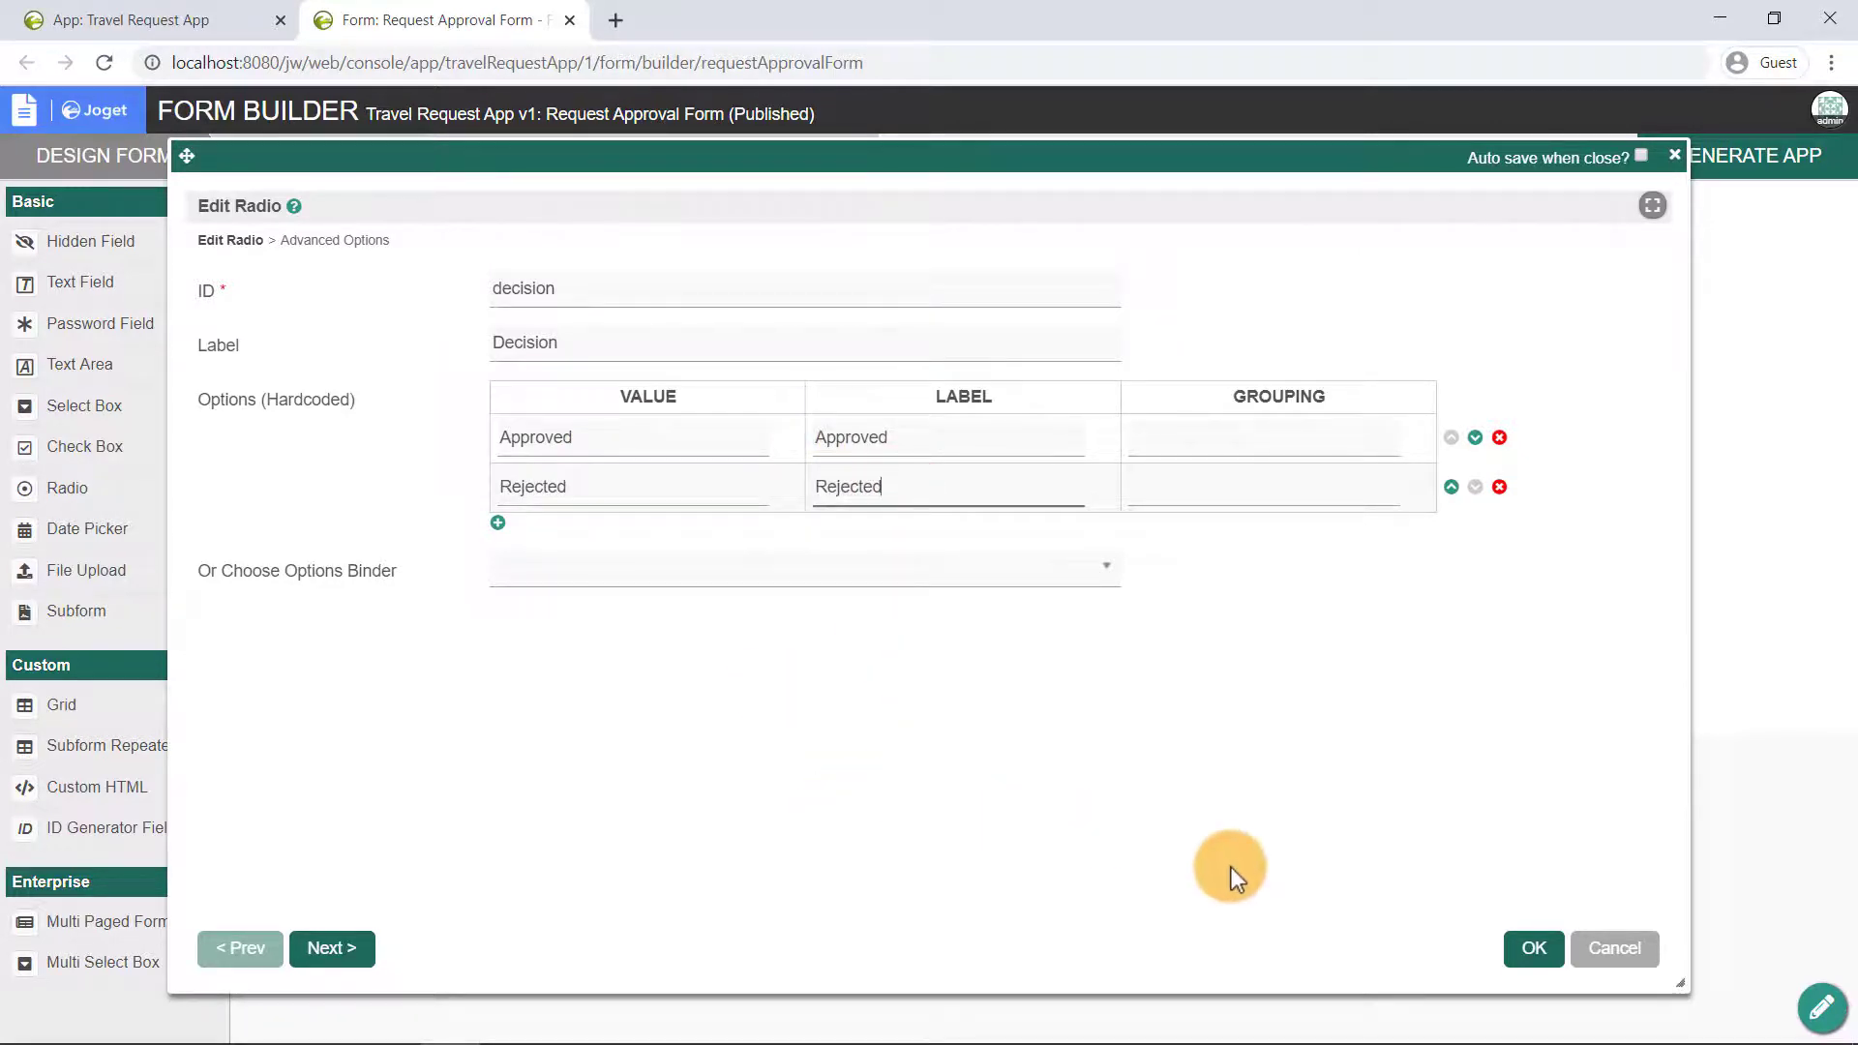
pyautogui.click(1532, 948)
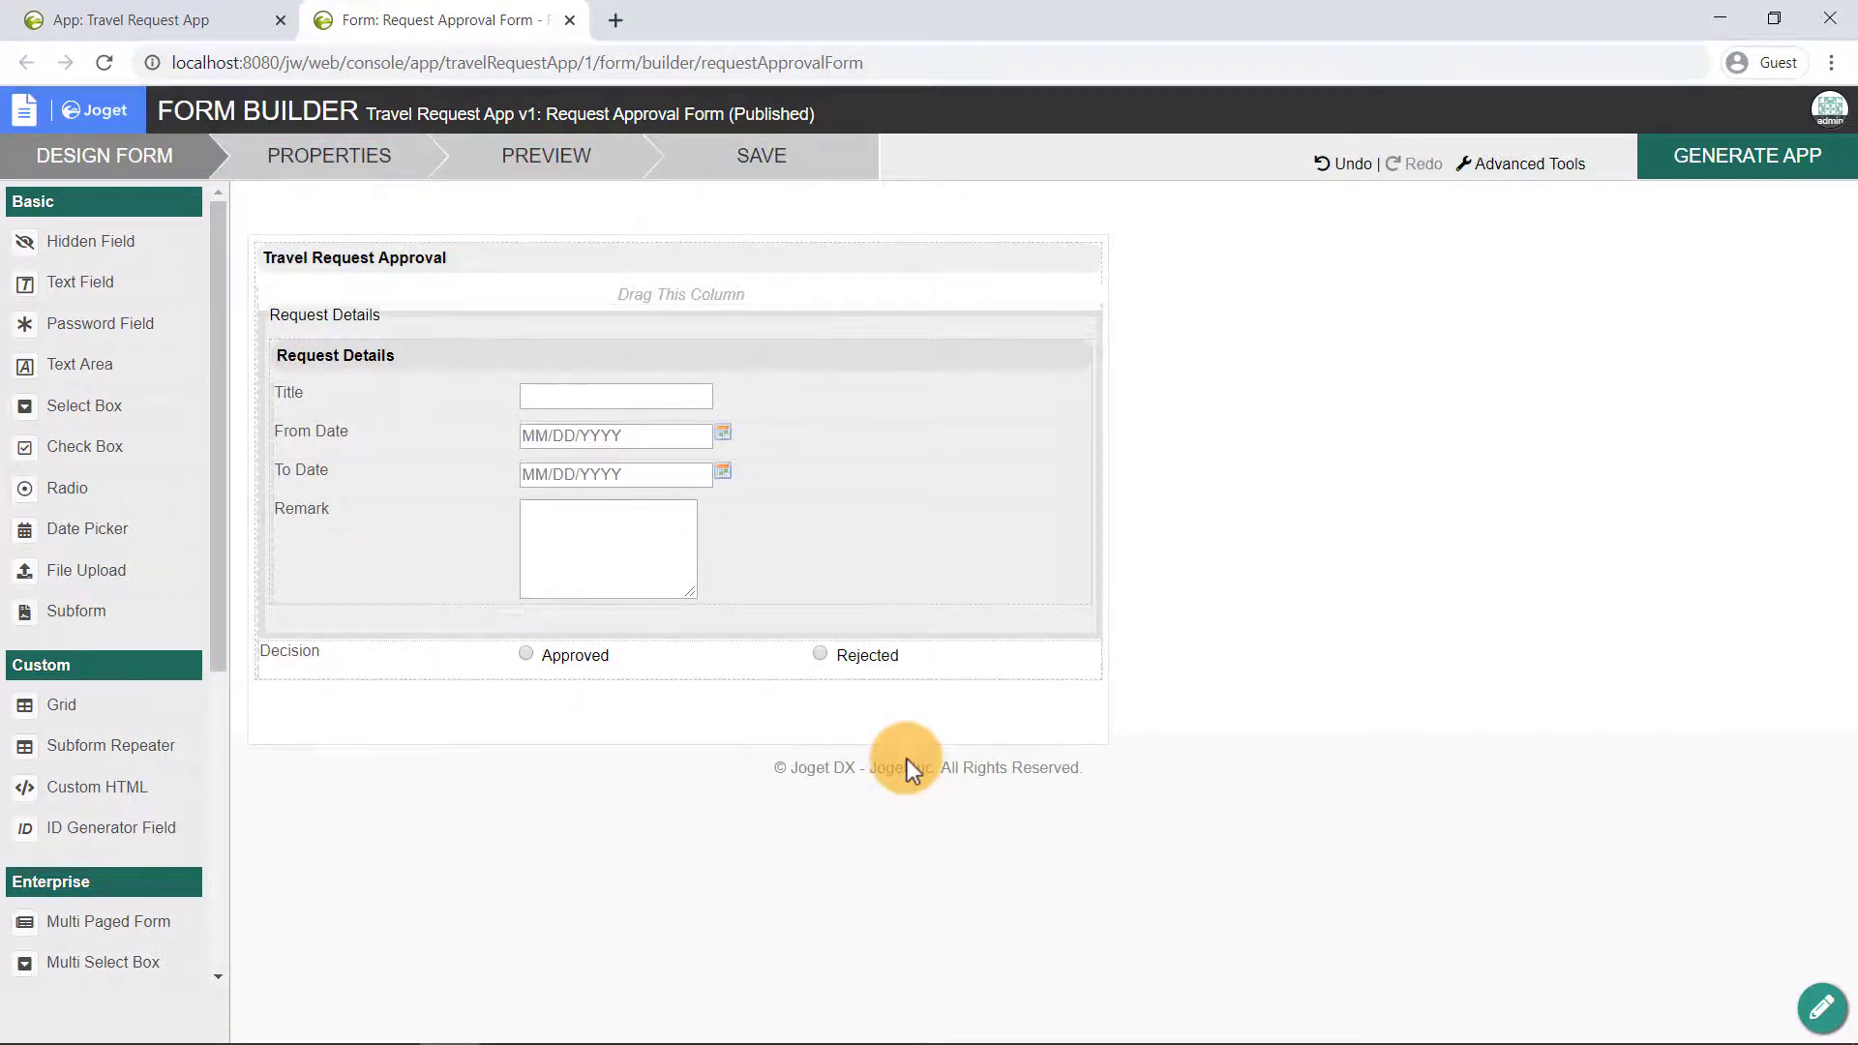
# Set the Decision radio's workflow variable to status in its advanced options
pyautogui.click(647, 652)
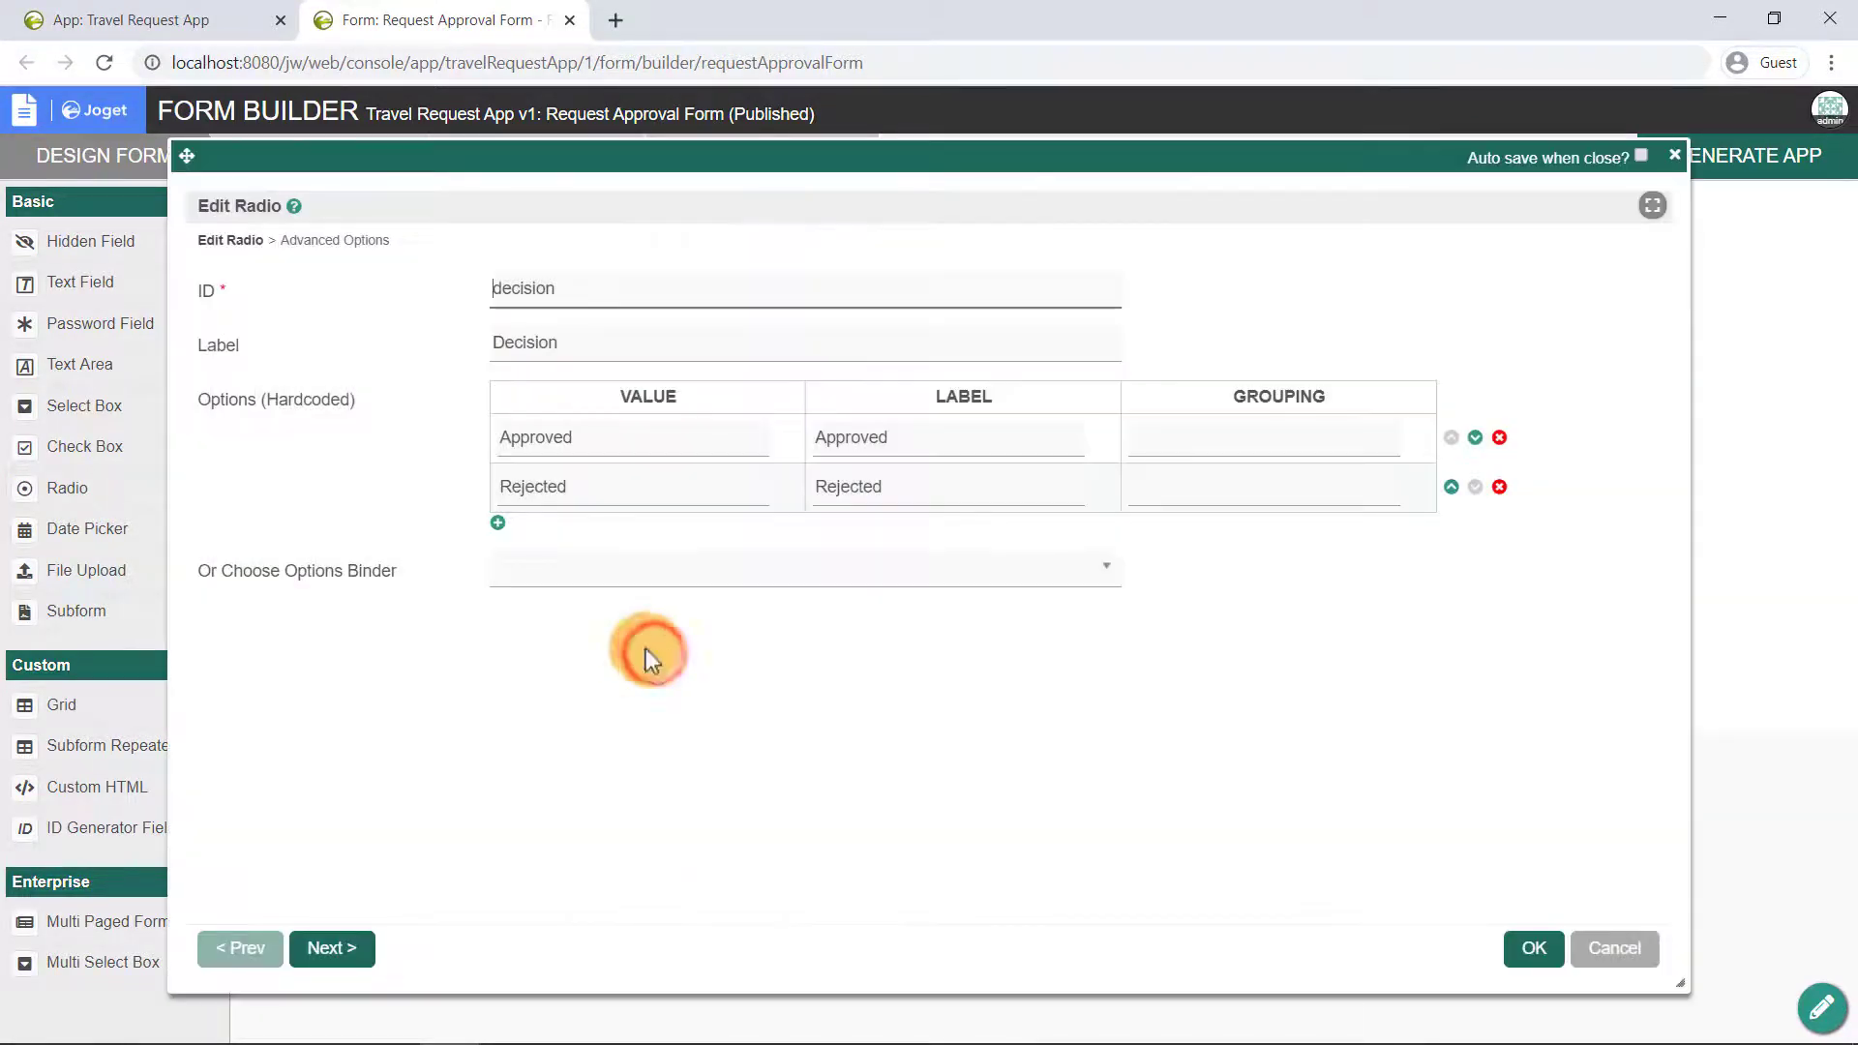
pyautogui.click(355, 240)
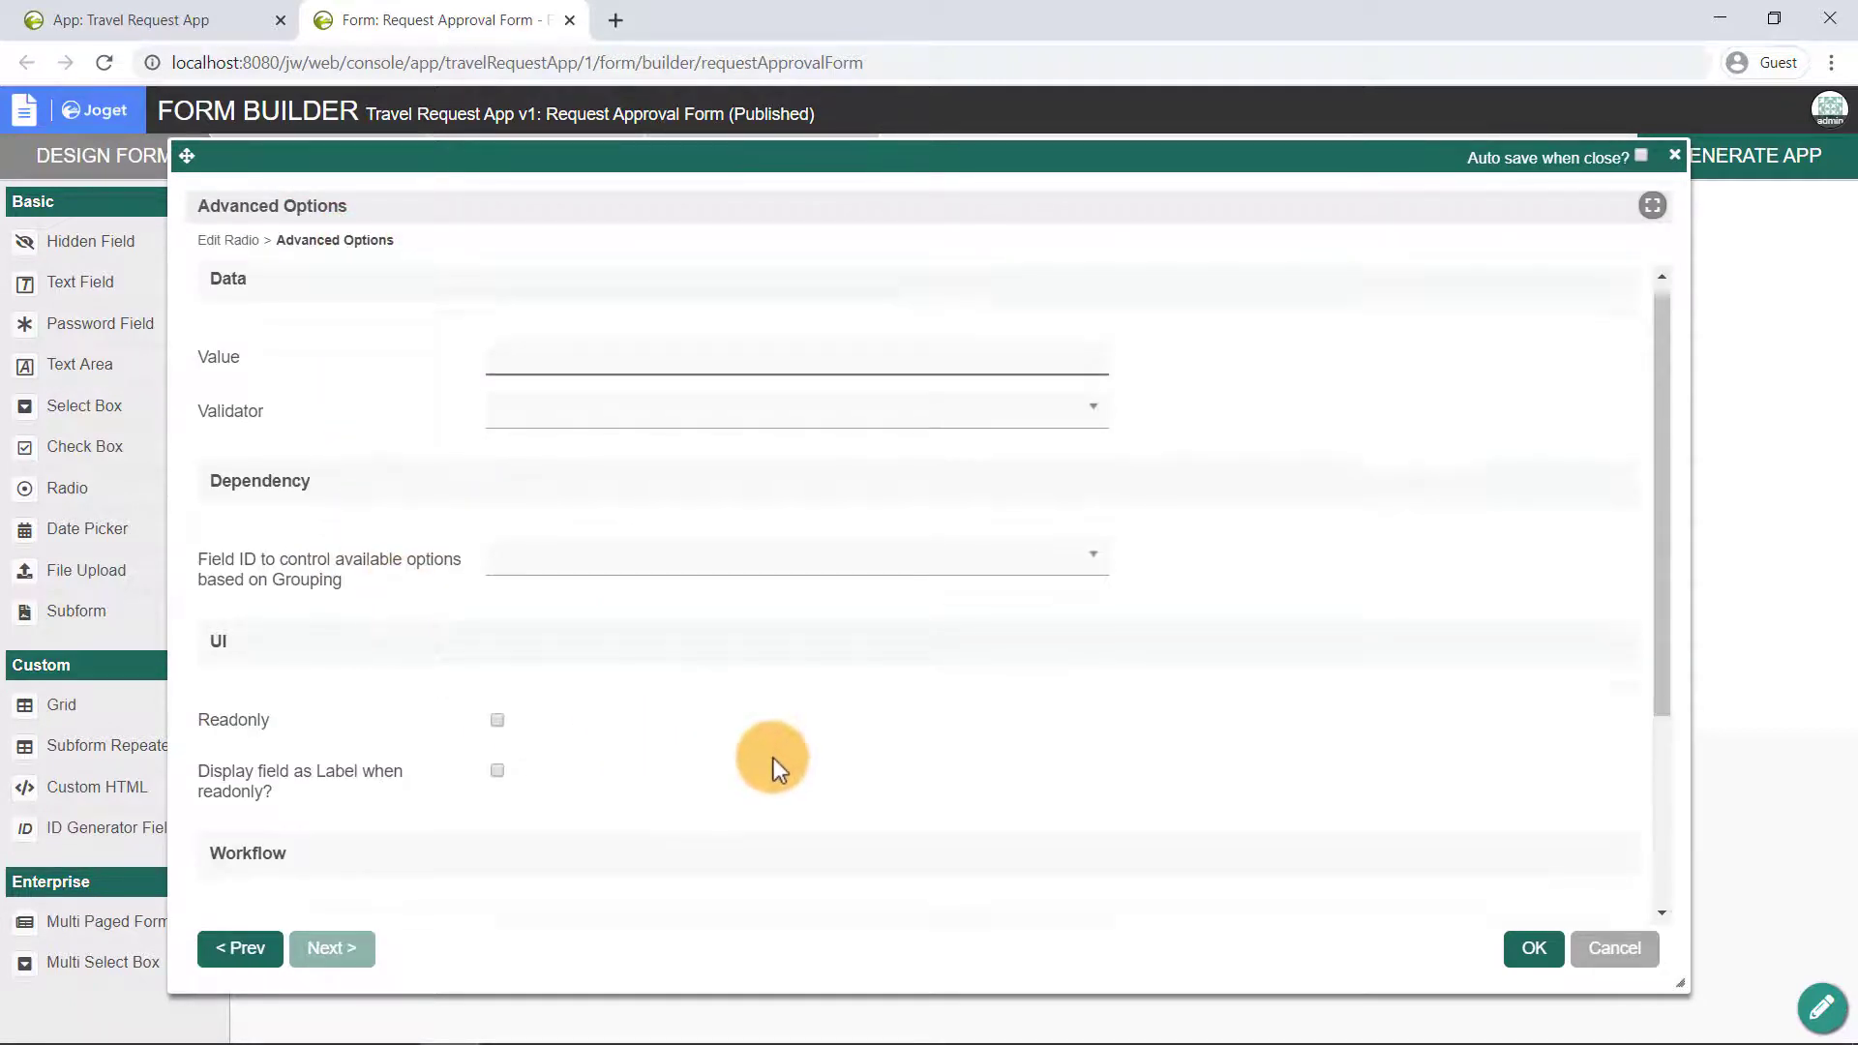
pyautogui.scroll(-3, 774, 757)
pyautogui.click(595, 642)
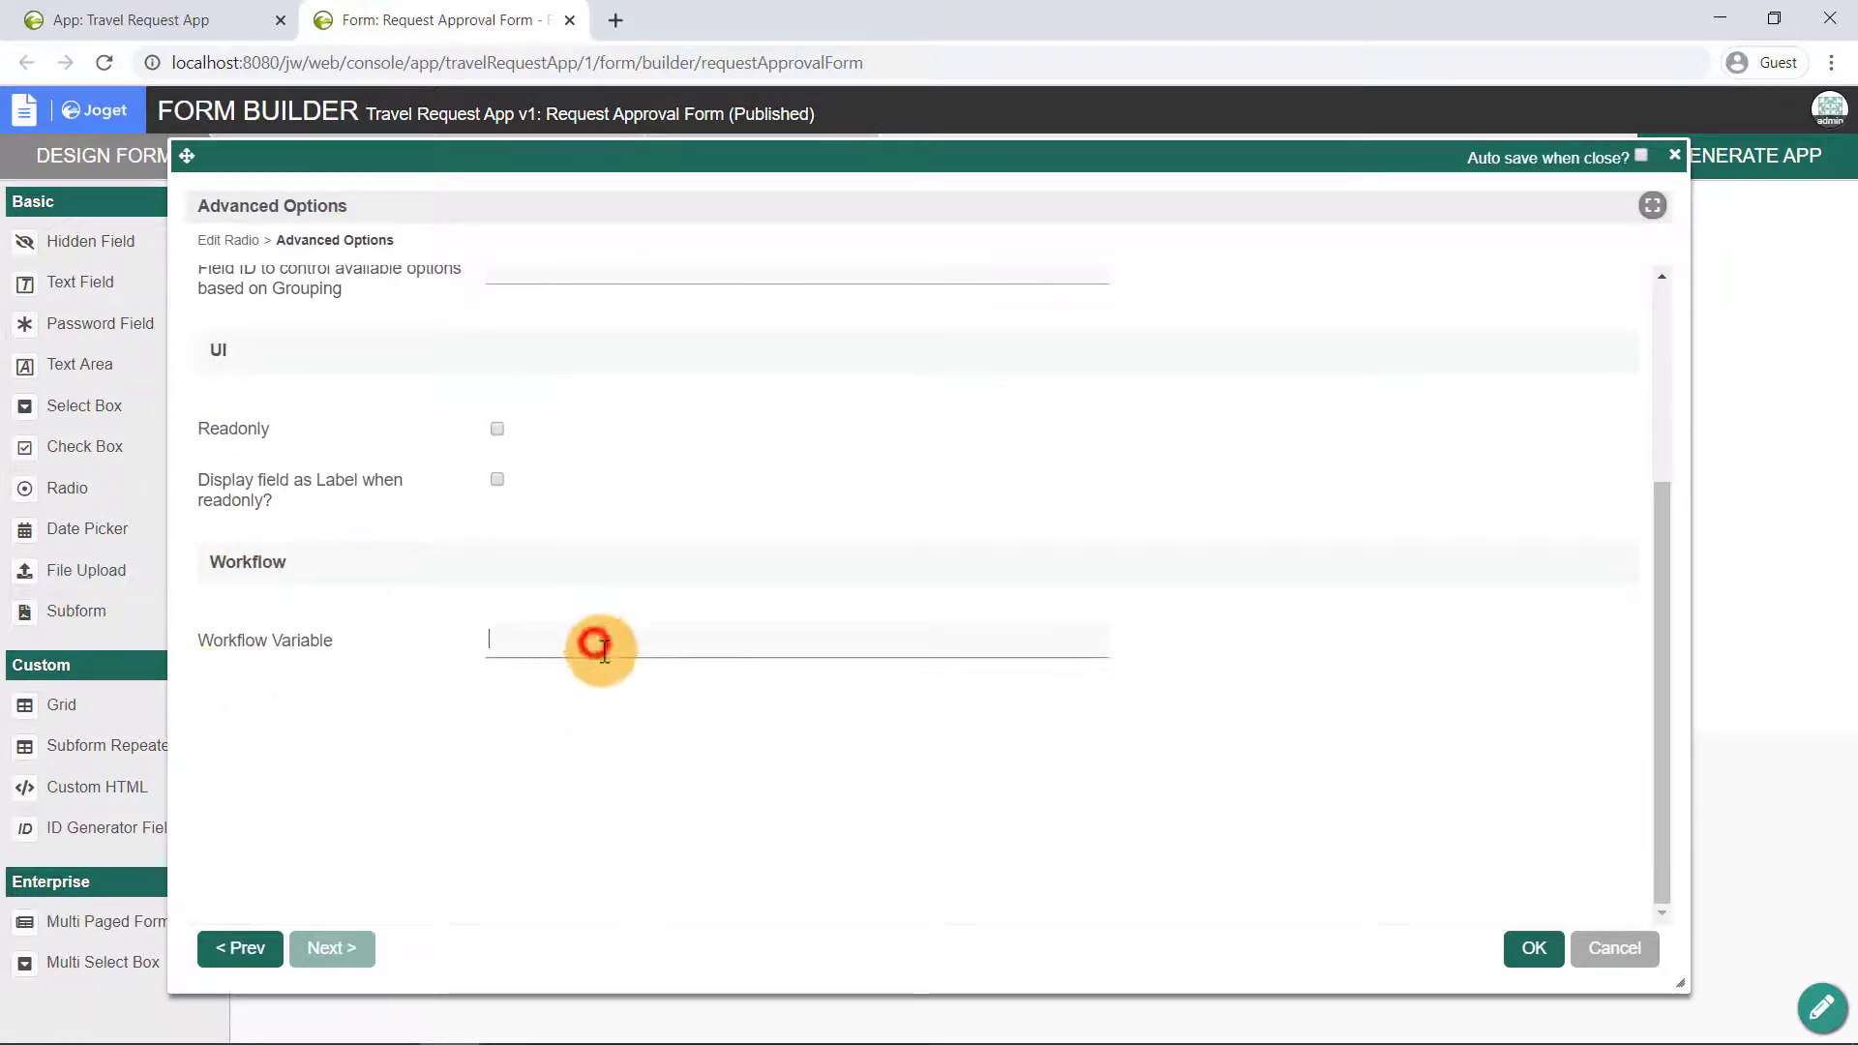
pyautogui.write('status')
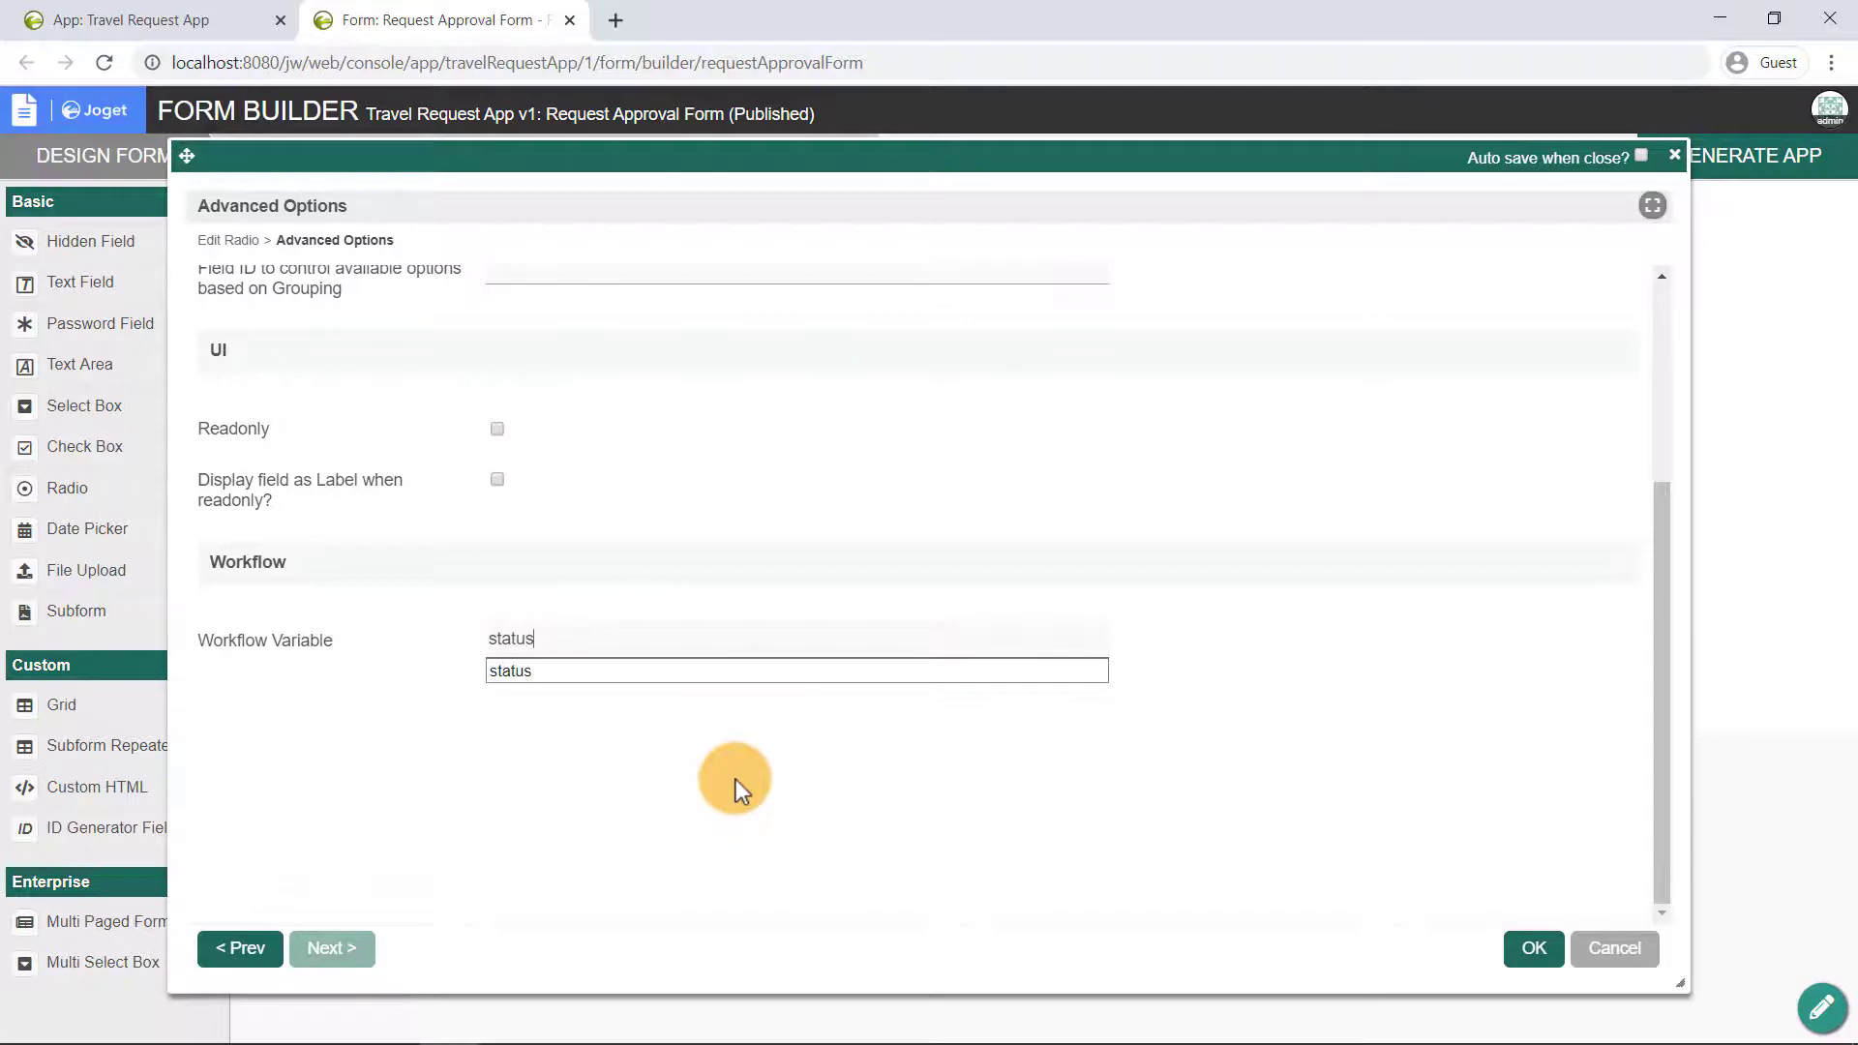
pyautogui.click(1535, 950)
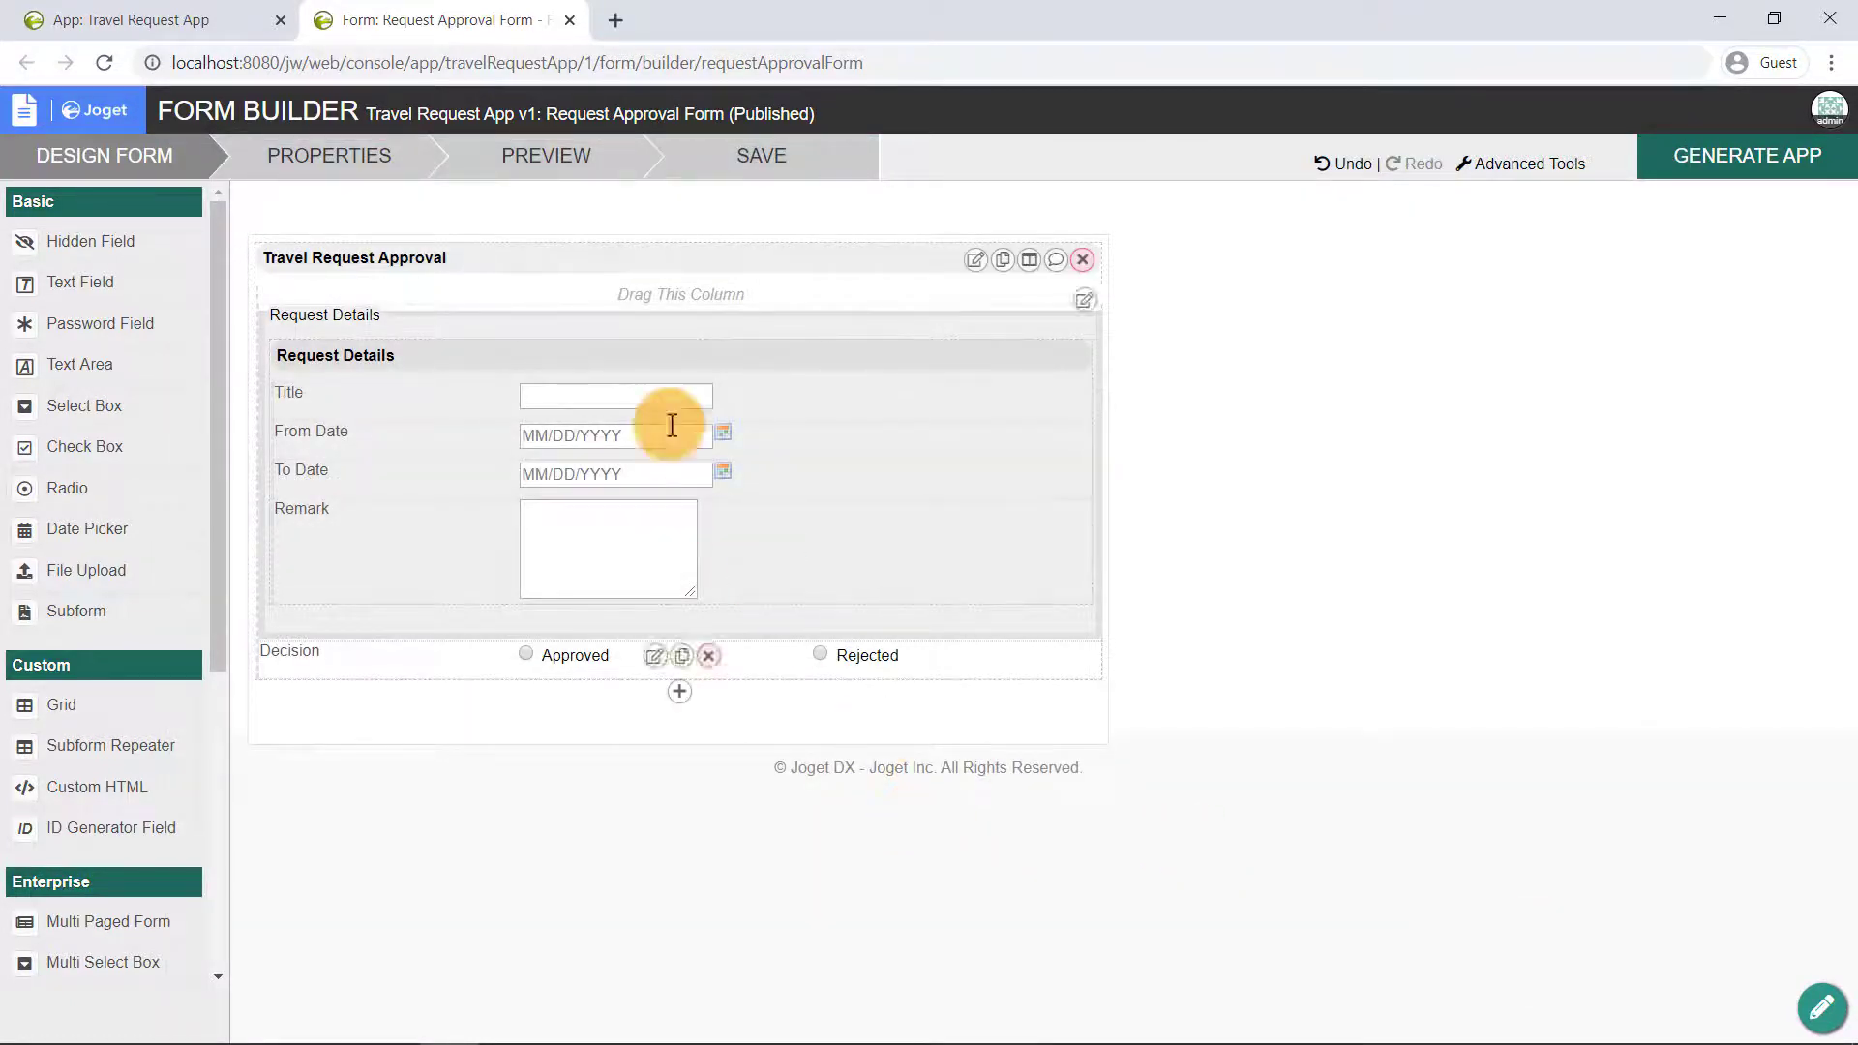
# Preview the Request Approval Form, and close the preview and the form builder to return to the process mappings
pyautogui.click(581, 170)
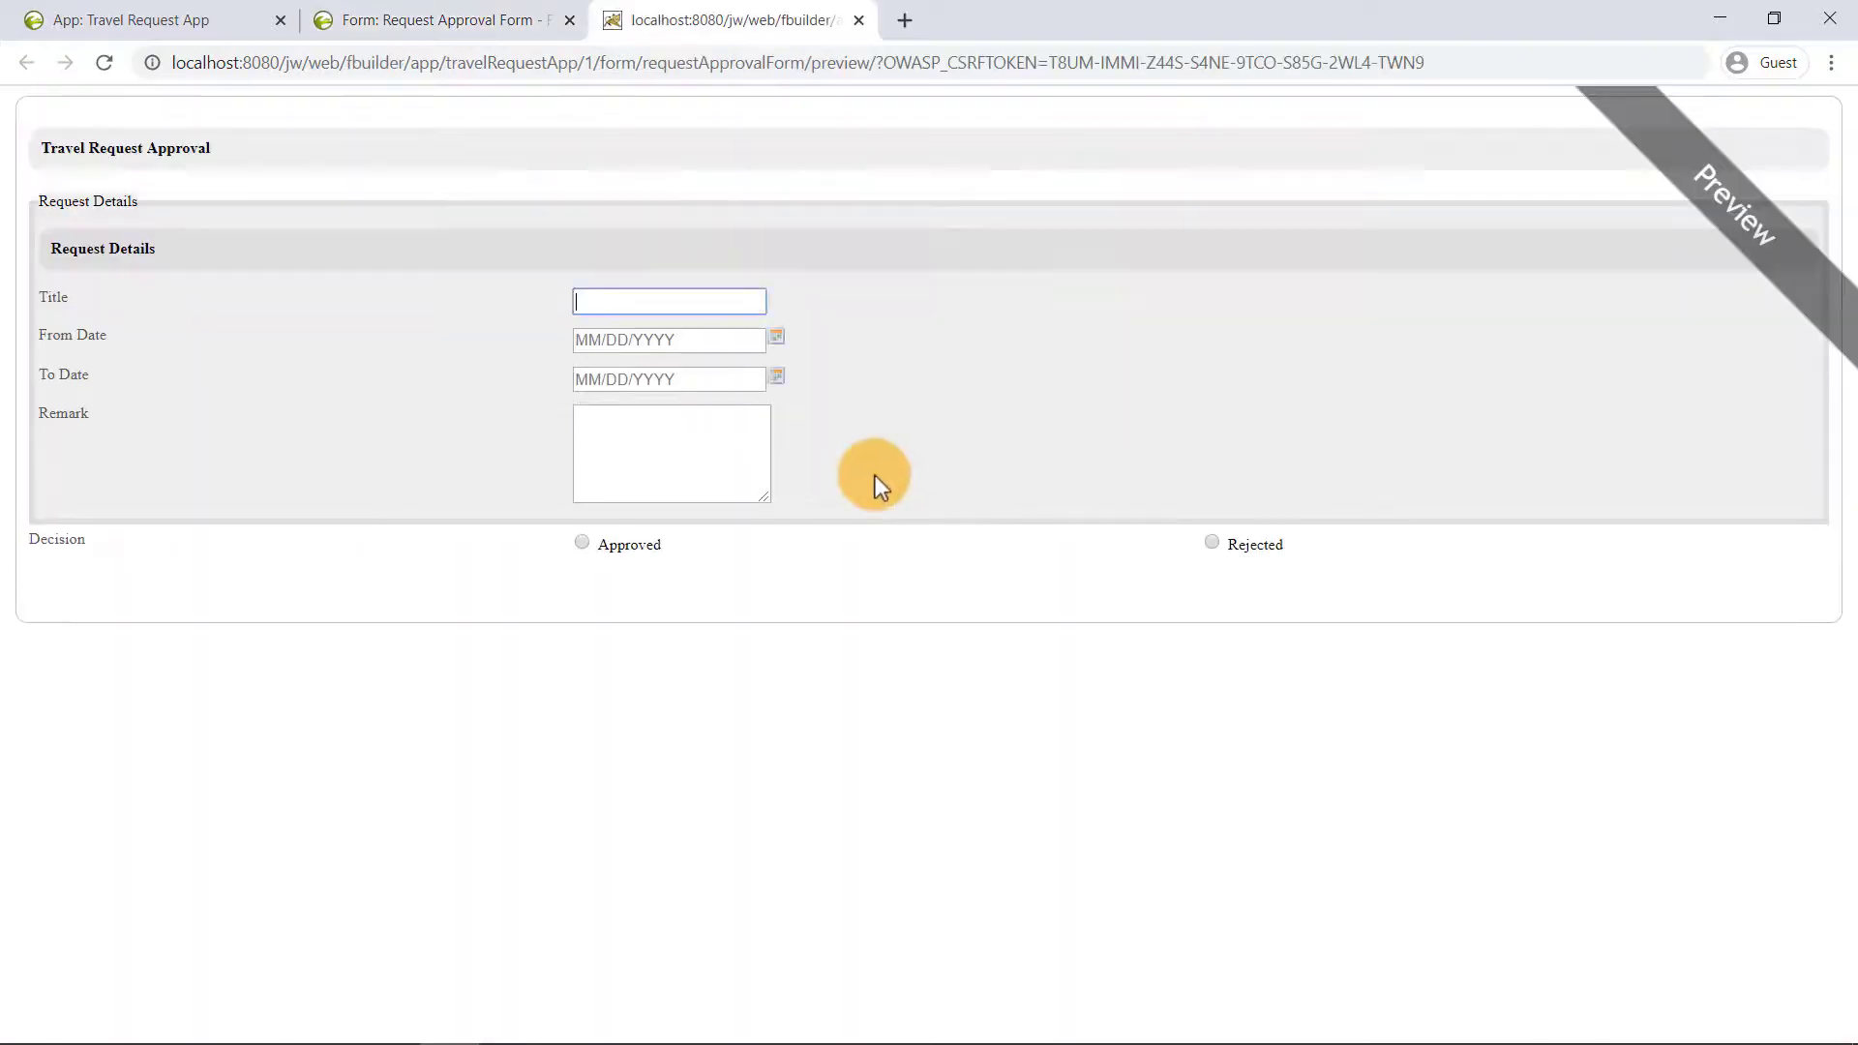
pyautogui.click(858, 20)
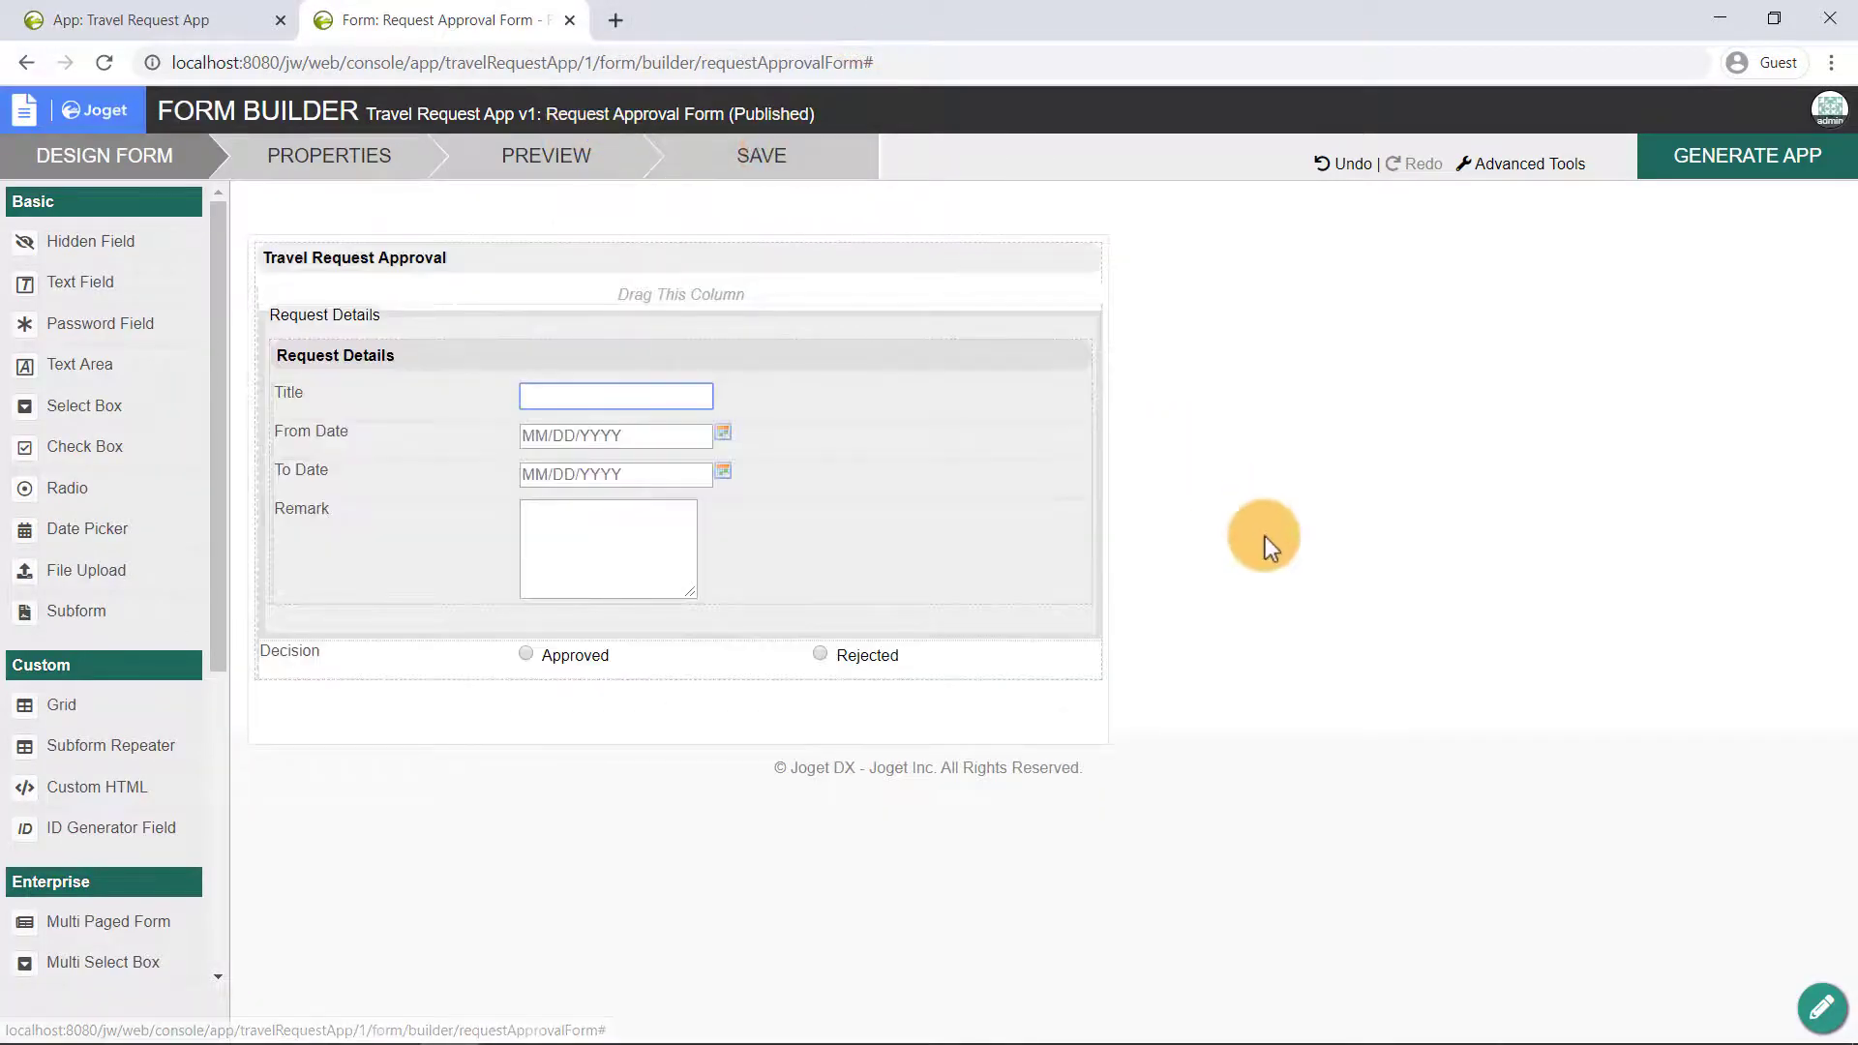
pyautogui.click(571, 20)
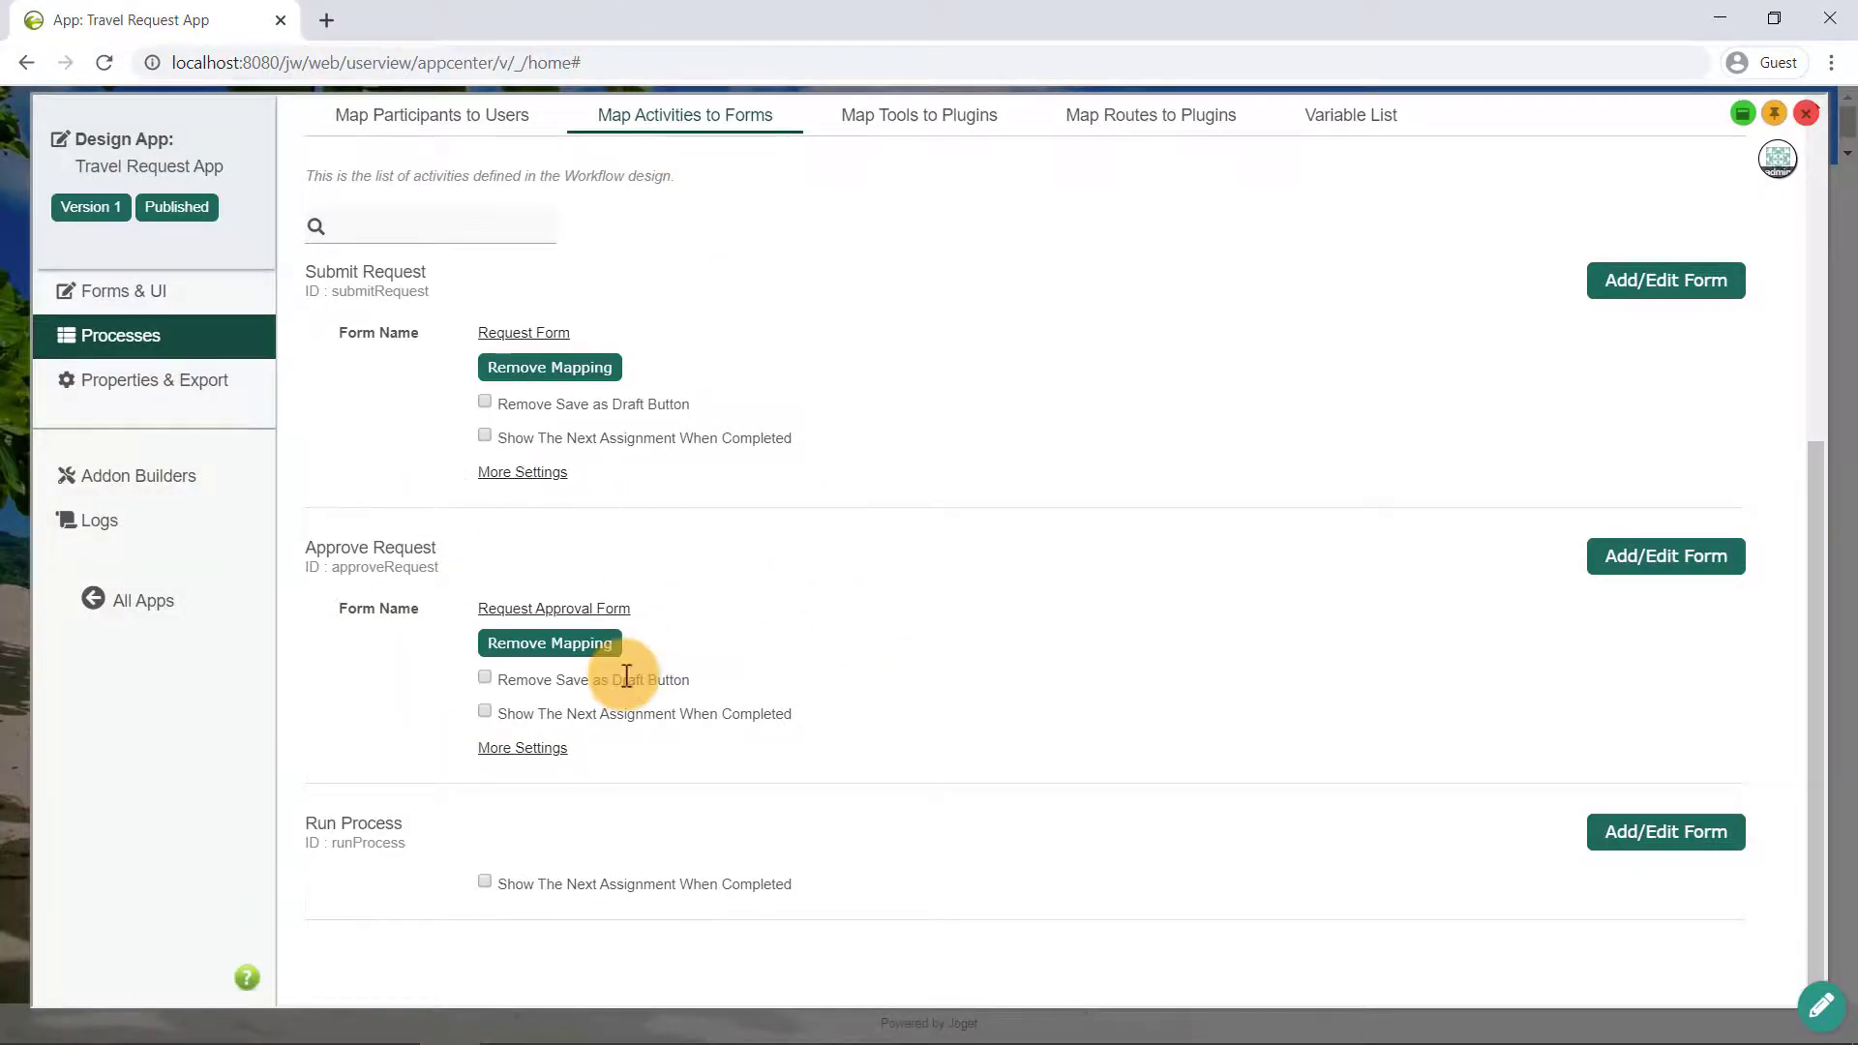
# Review the process's tool-to-plugin mappings and the plugins that can be assigned to the Notify Approved tool
pyautogui.scroll(4, 1024, 768)
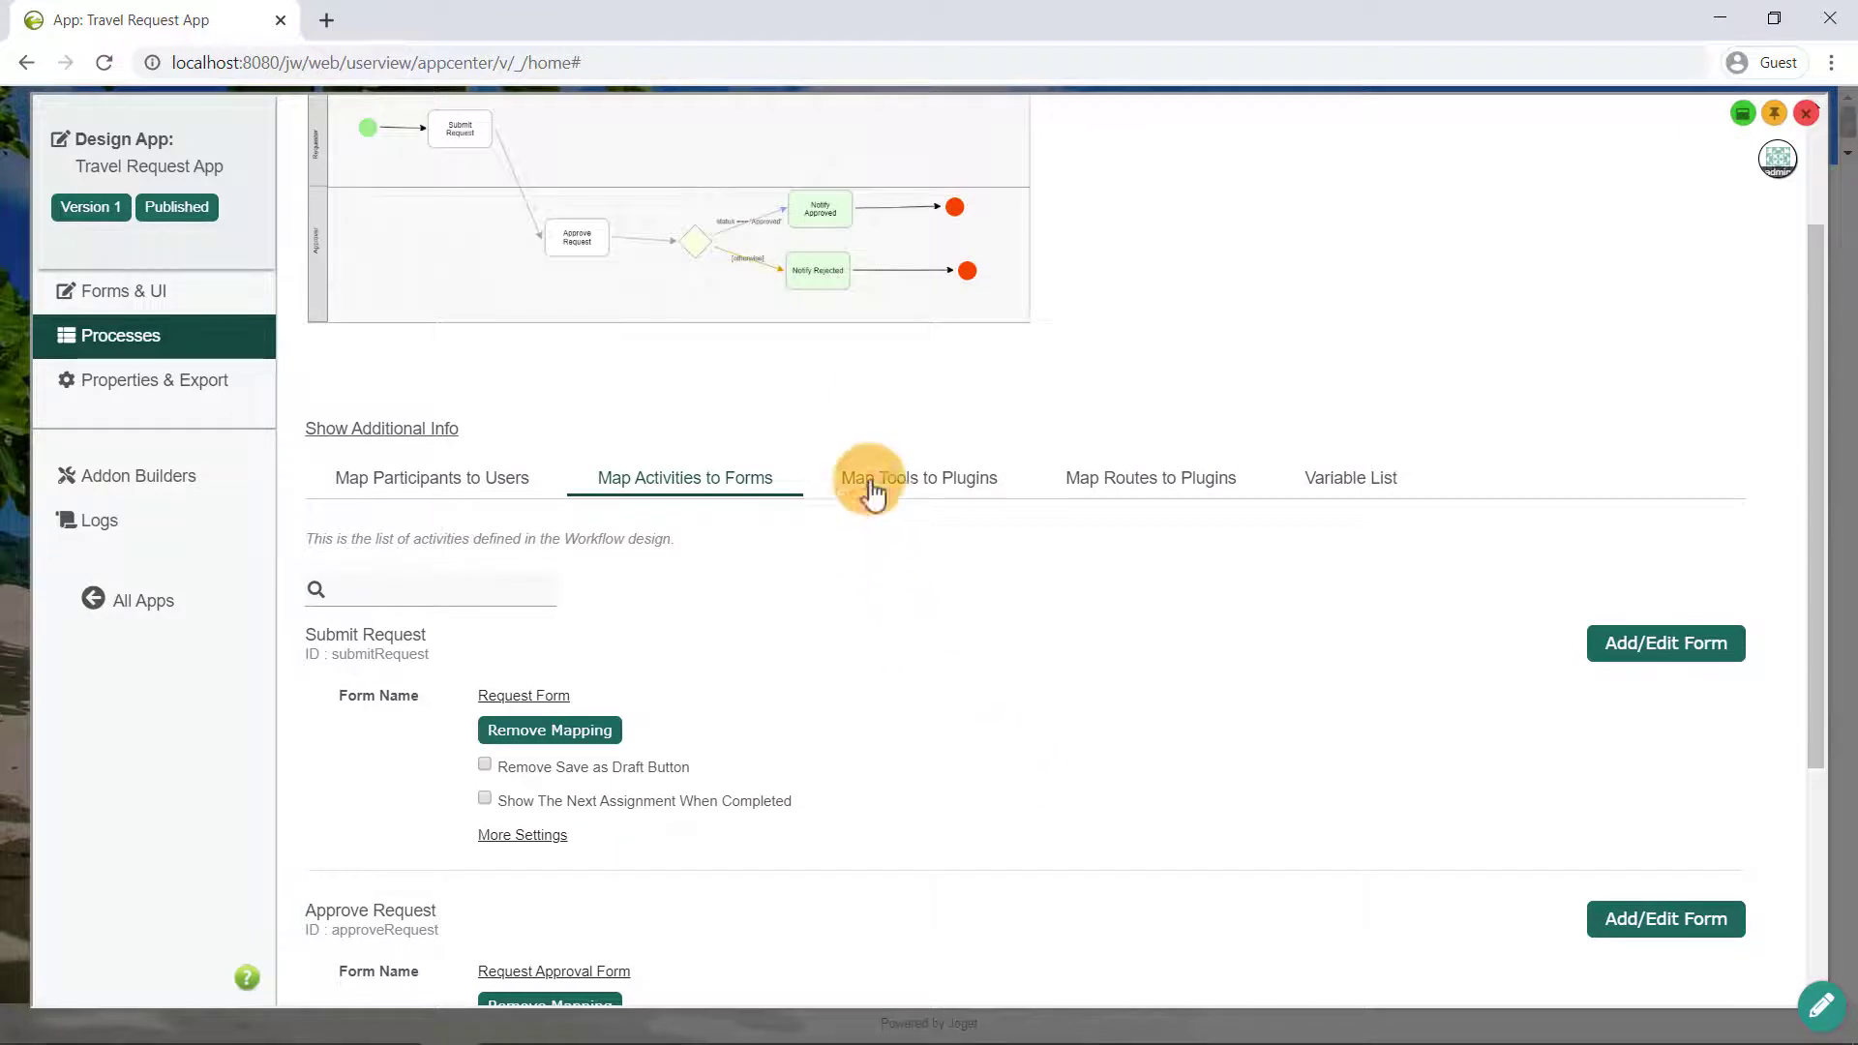
pyautogui.click(924, 481)
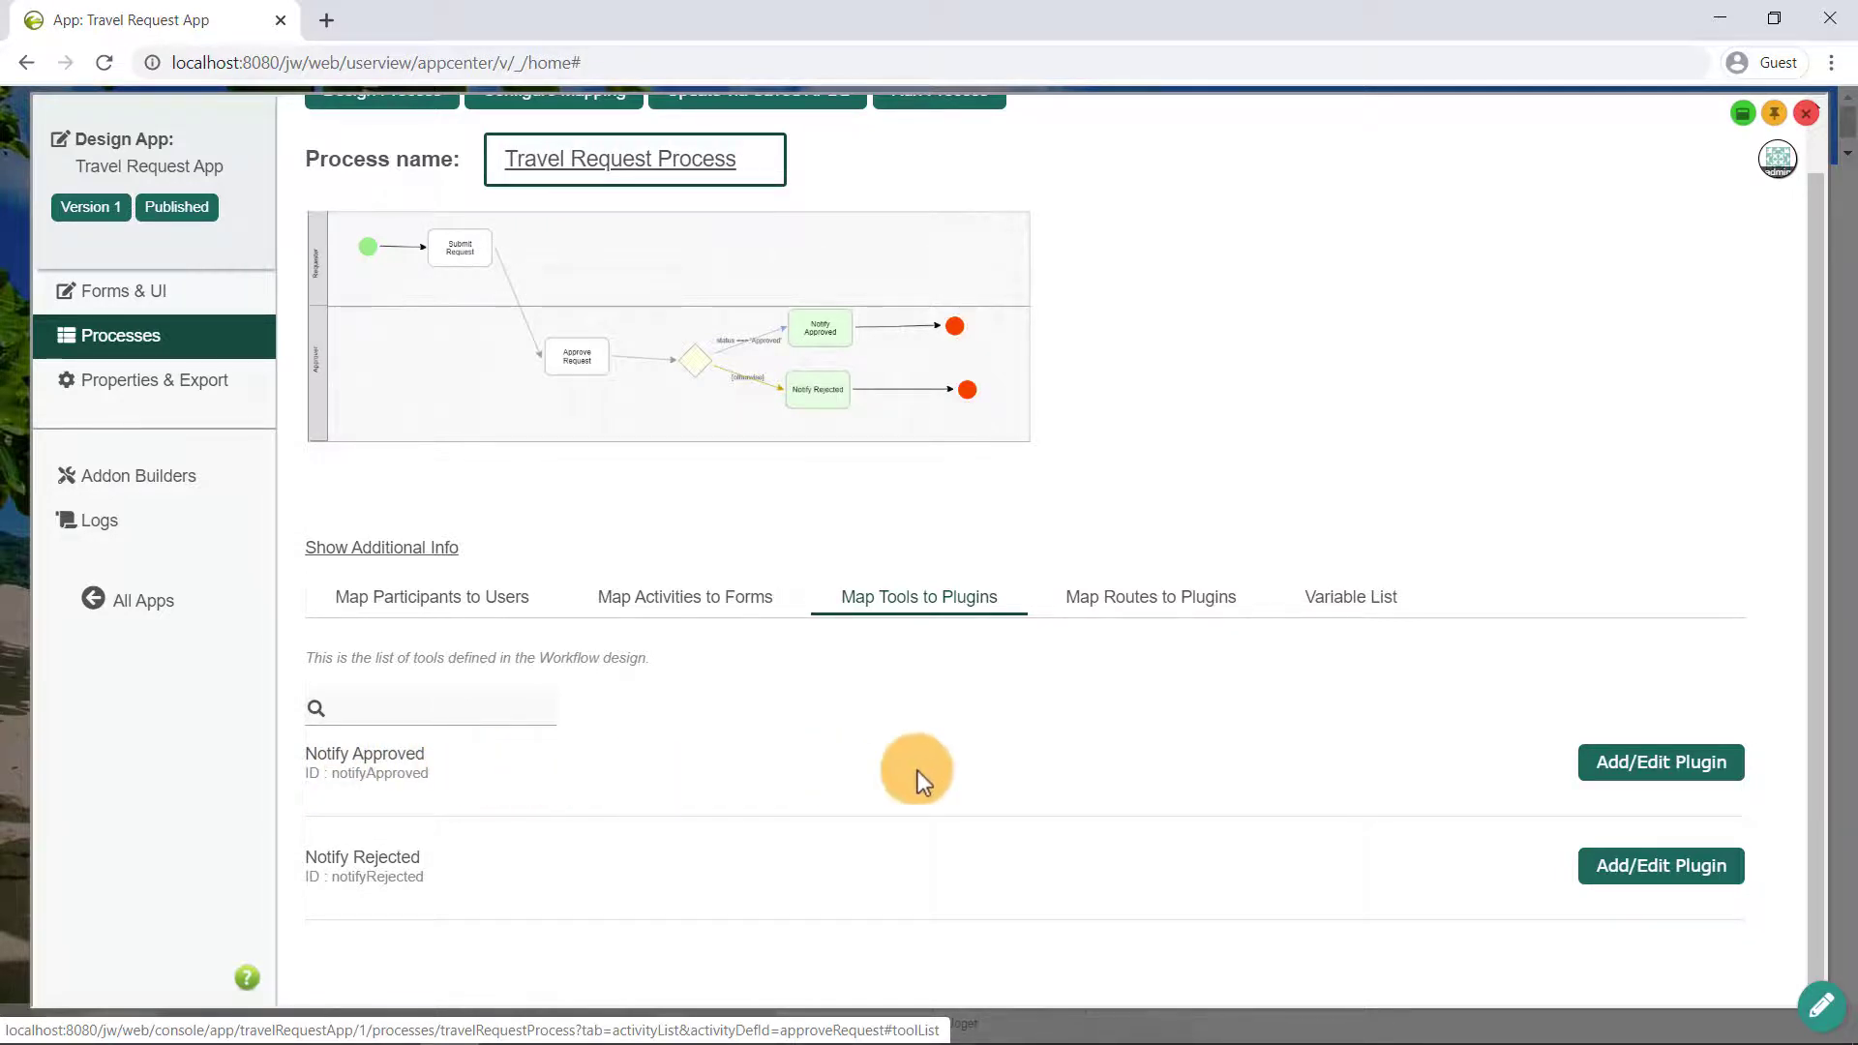
pyautogui.click(1616, 770)
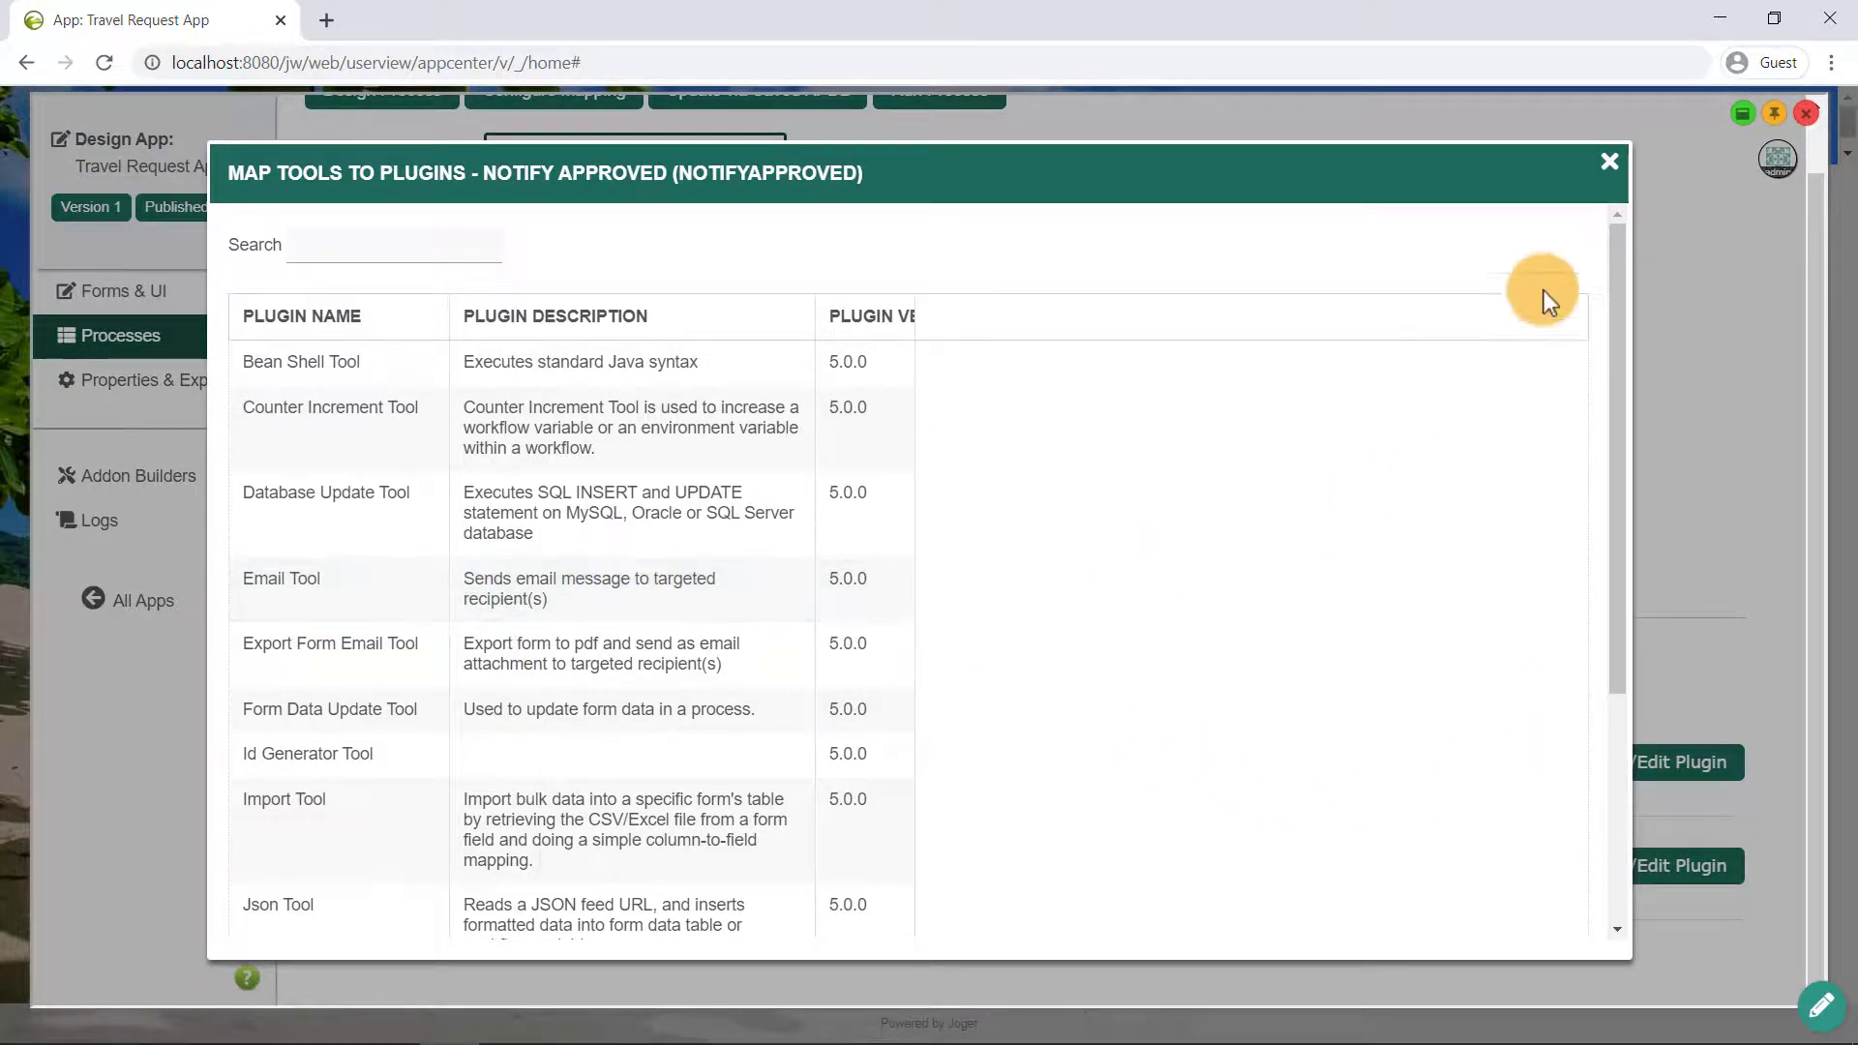
pyautogui.click(1609, 162)
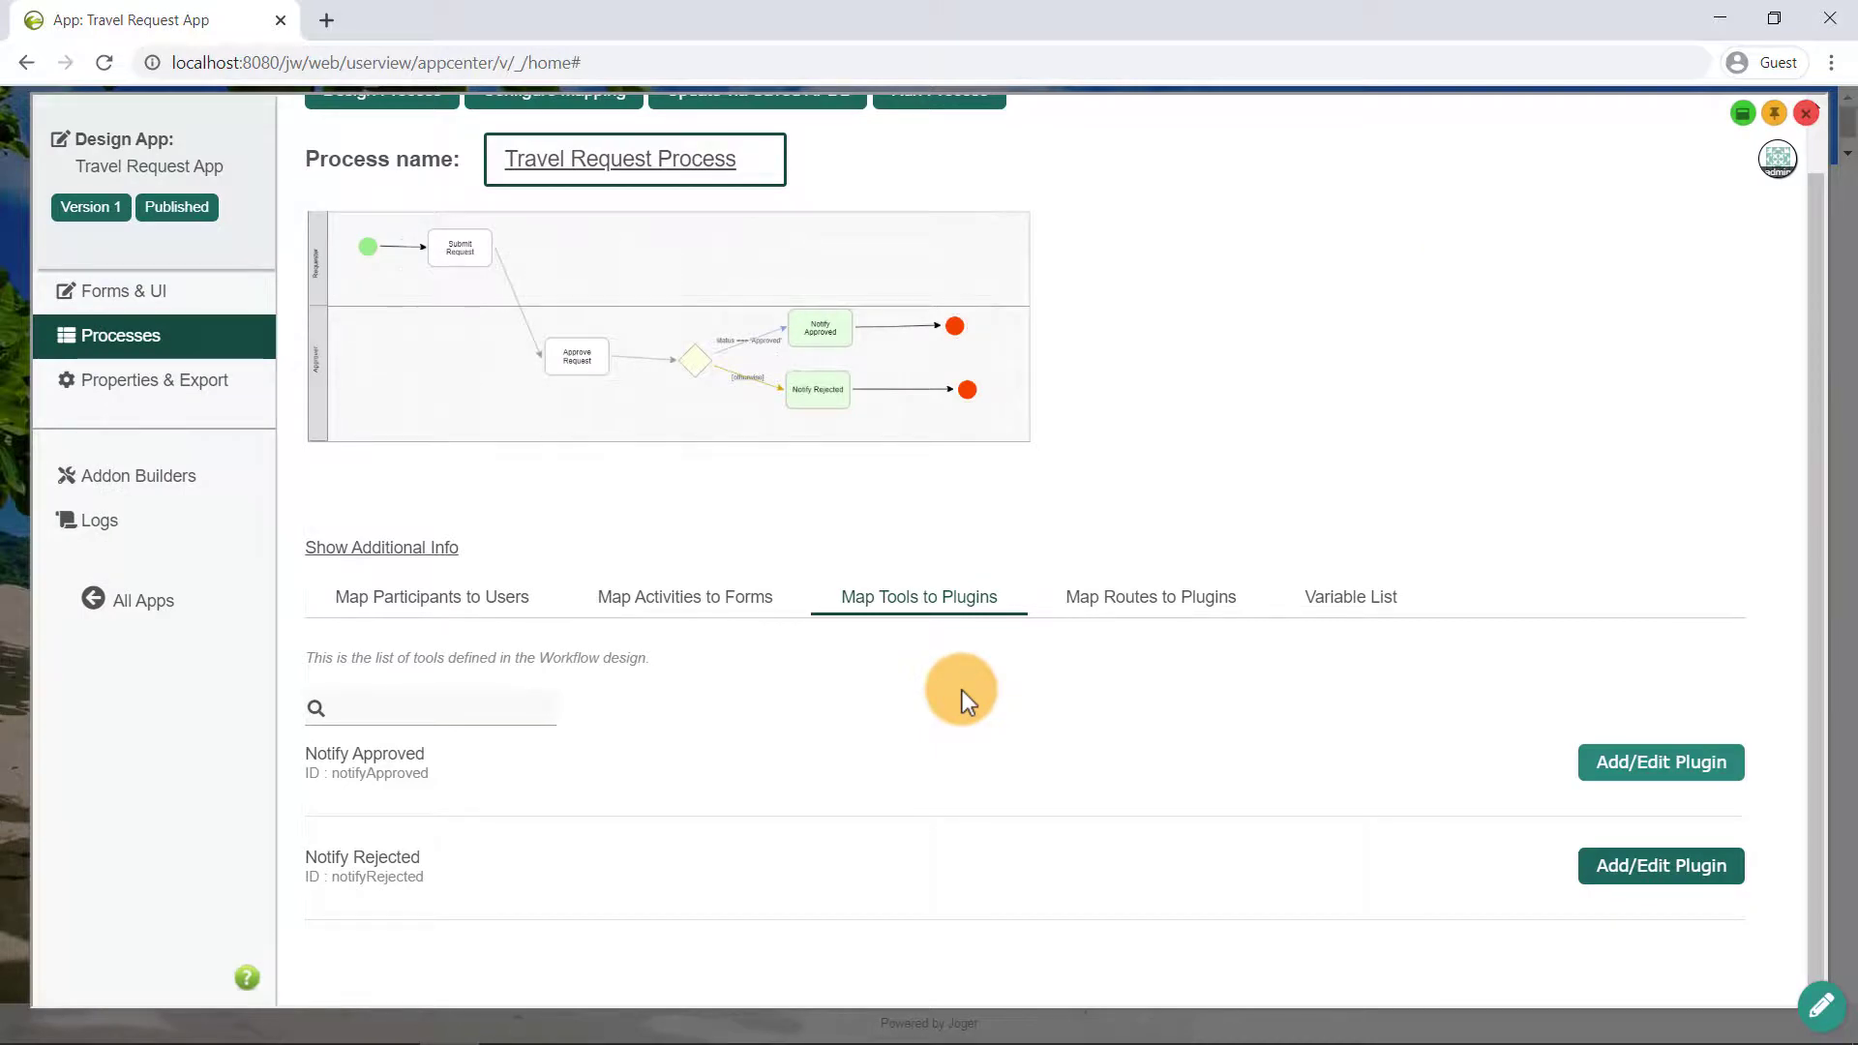
pyautogui.scroll(1, 961, 689)
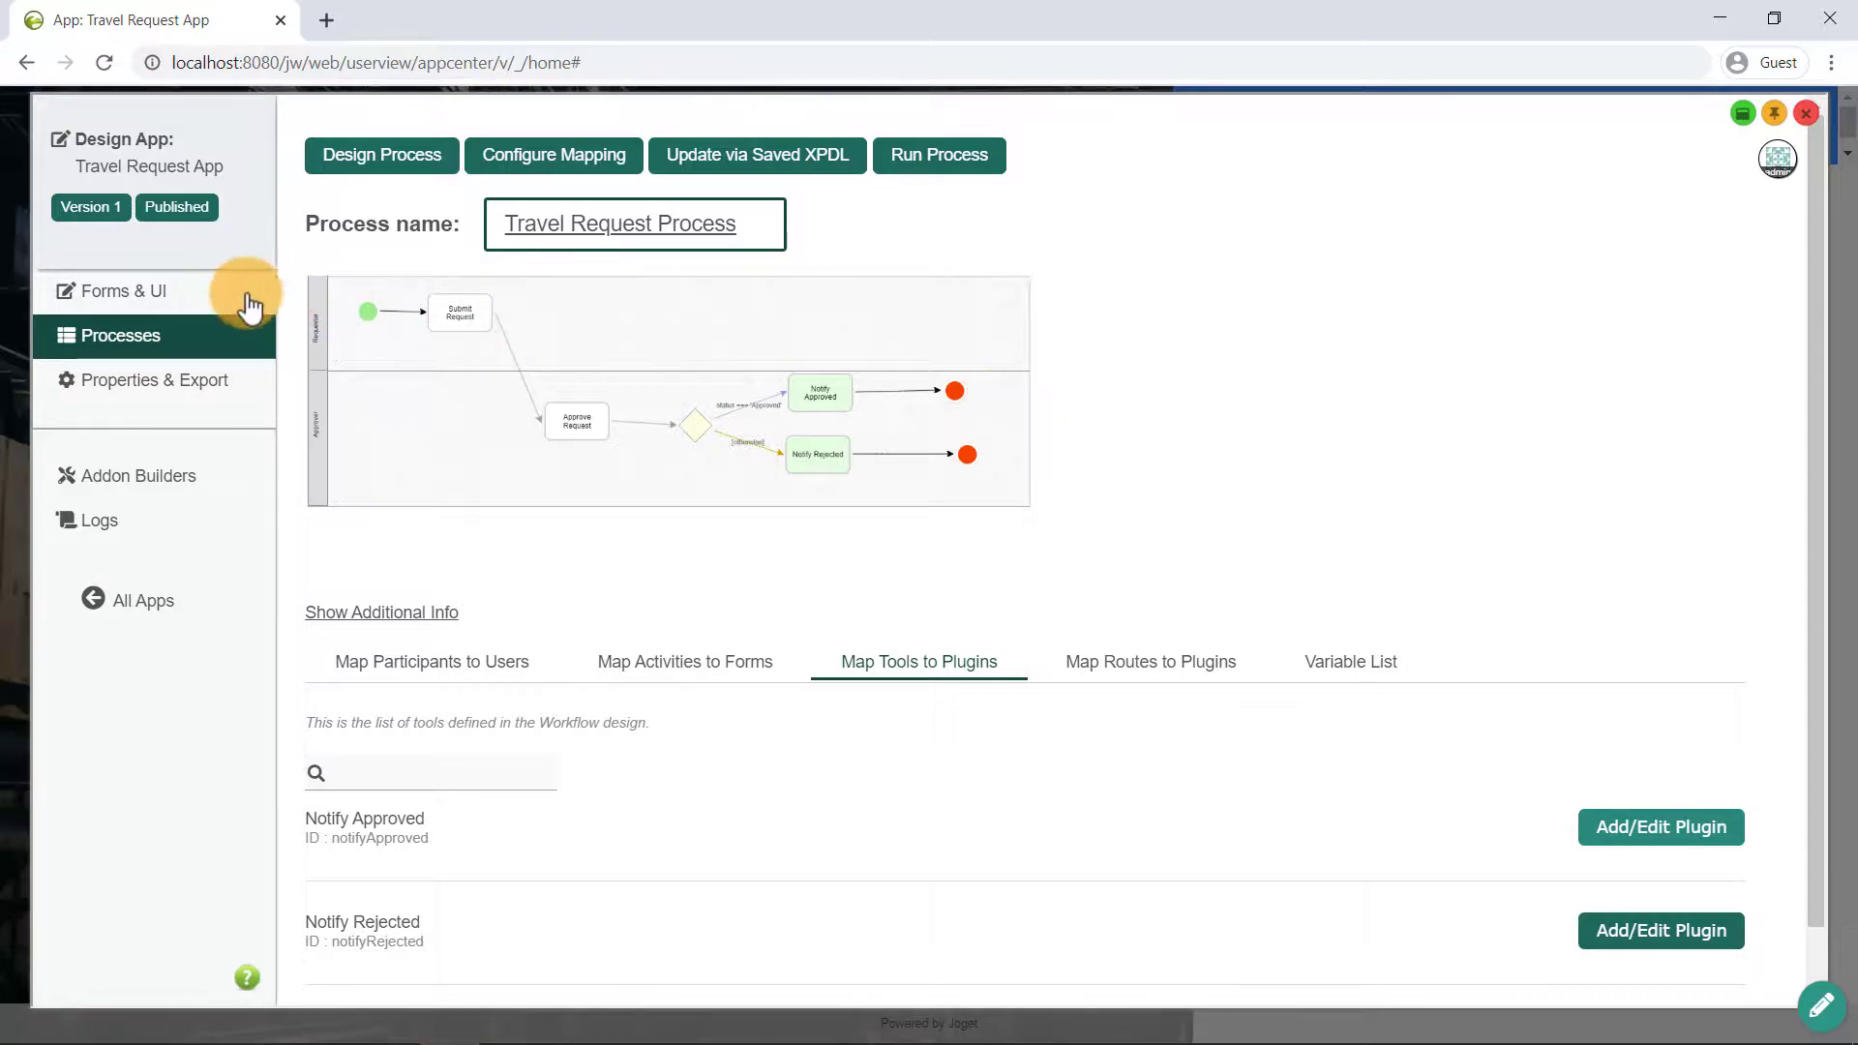
# Open the Travel Request View userview for design and add a menu category named Travel Request below Home
pyautogui.click(206, 305)
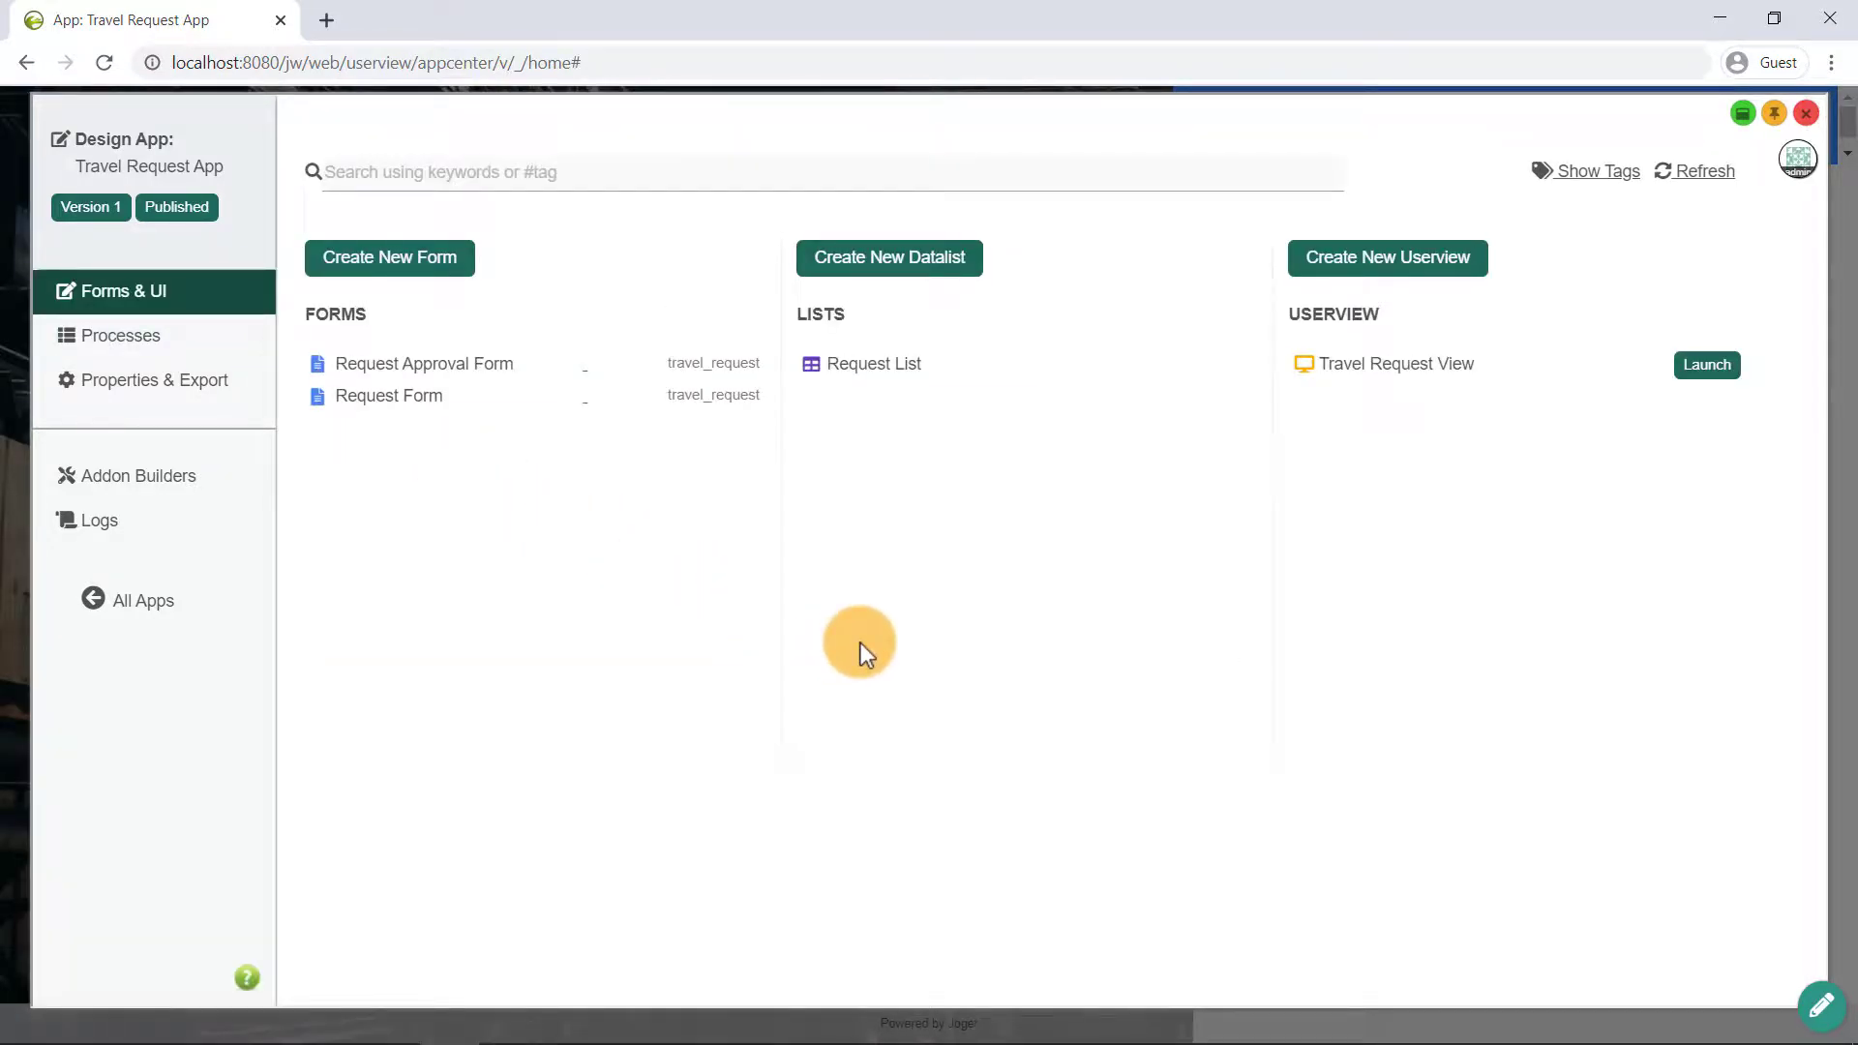
pyautogui.click(1453, 374)
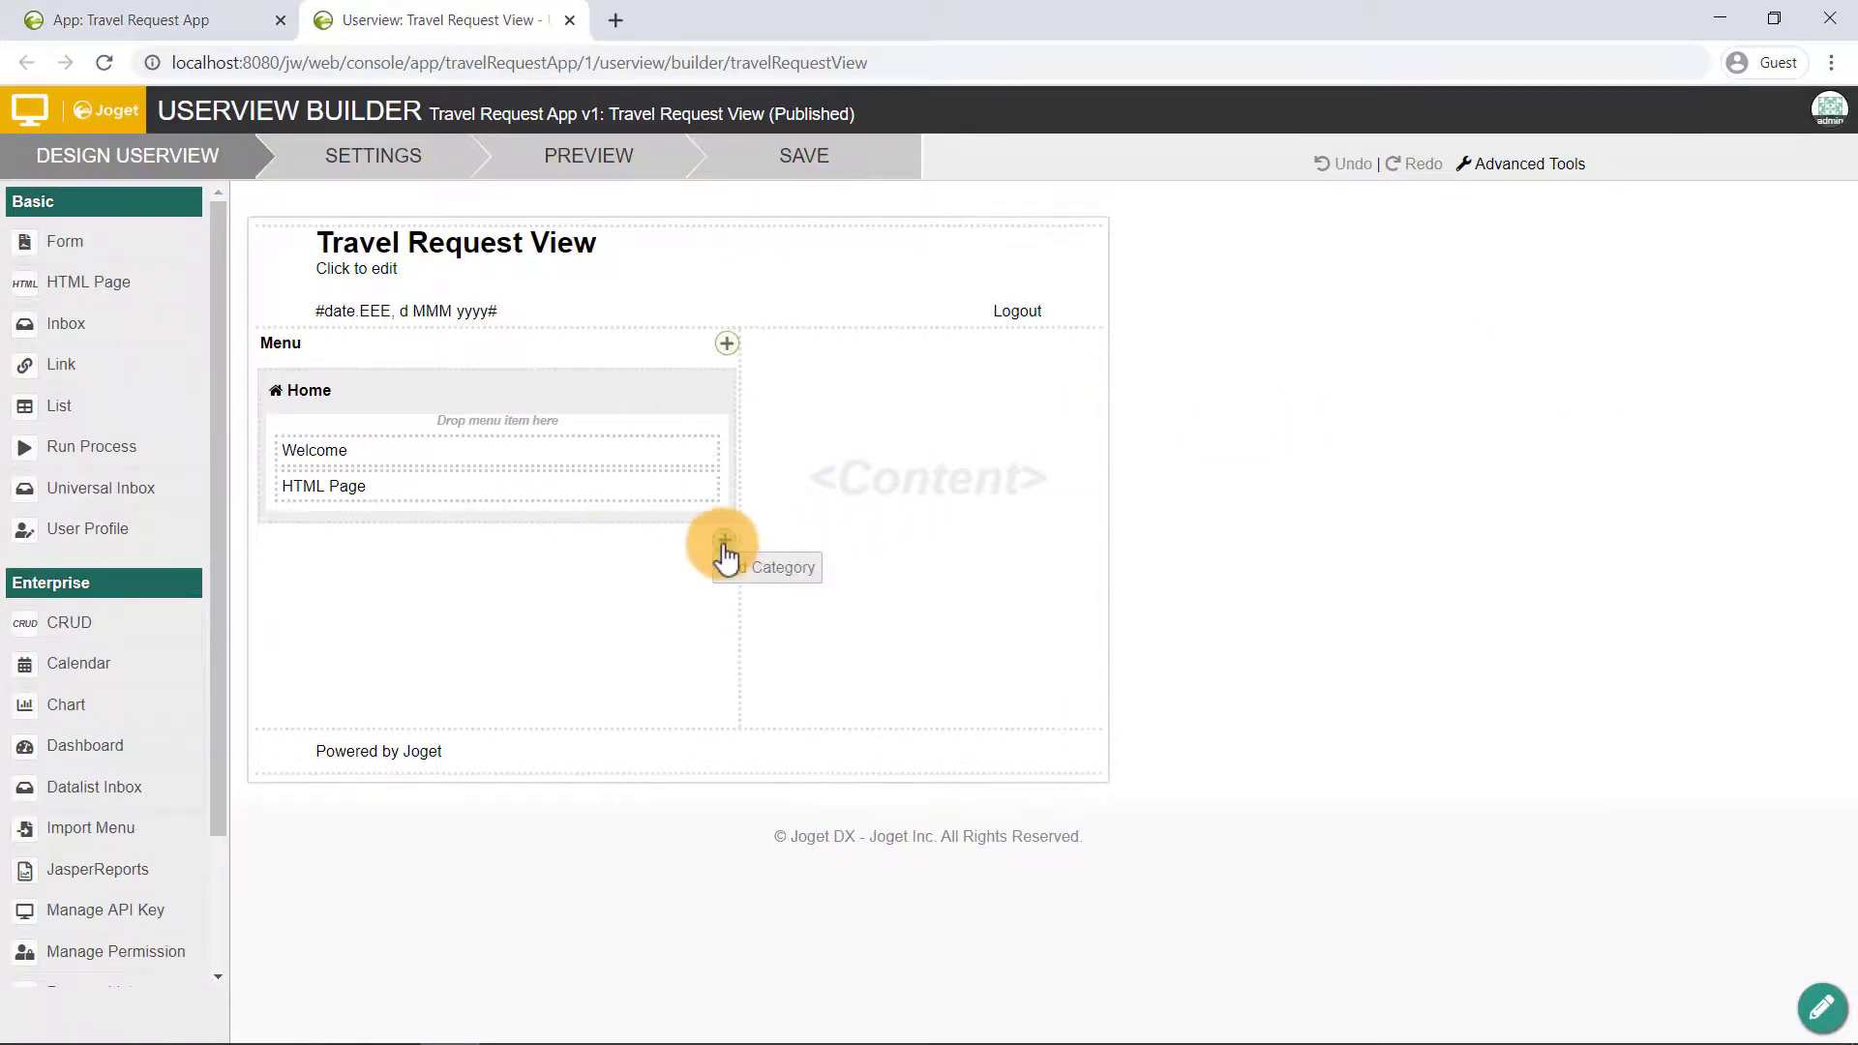
pyautogui.click(726, 536)
pyautogui.click(355, 559)
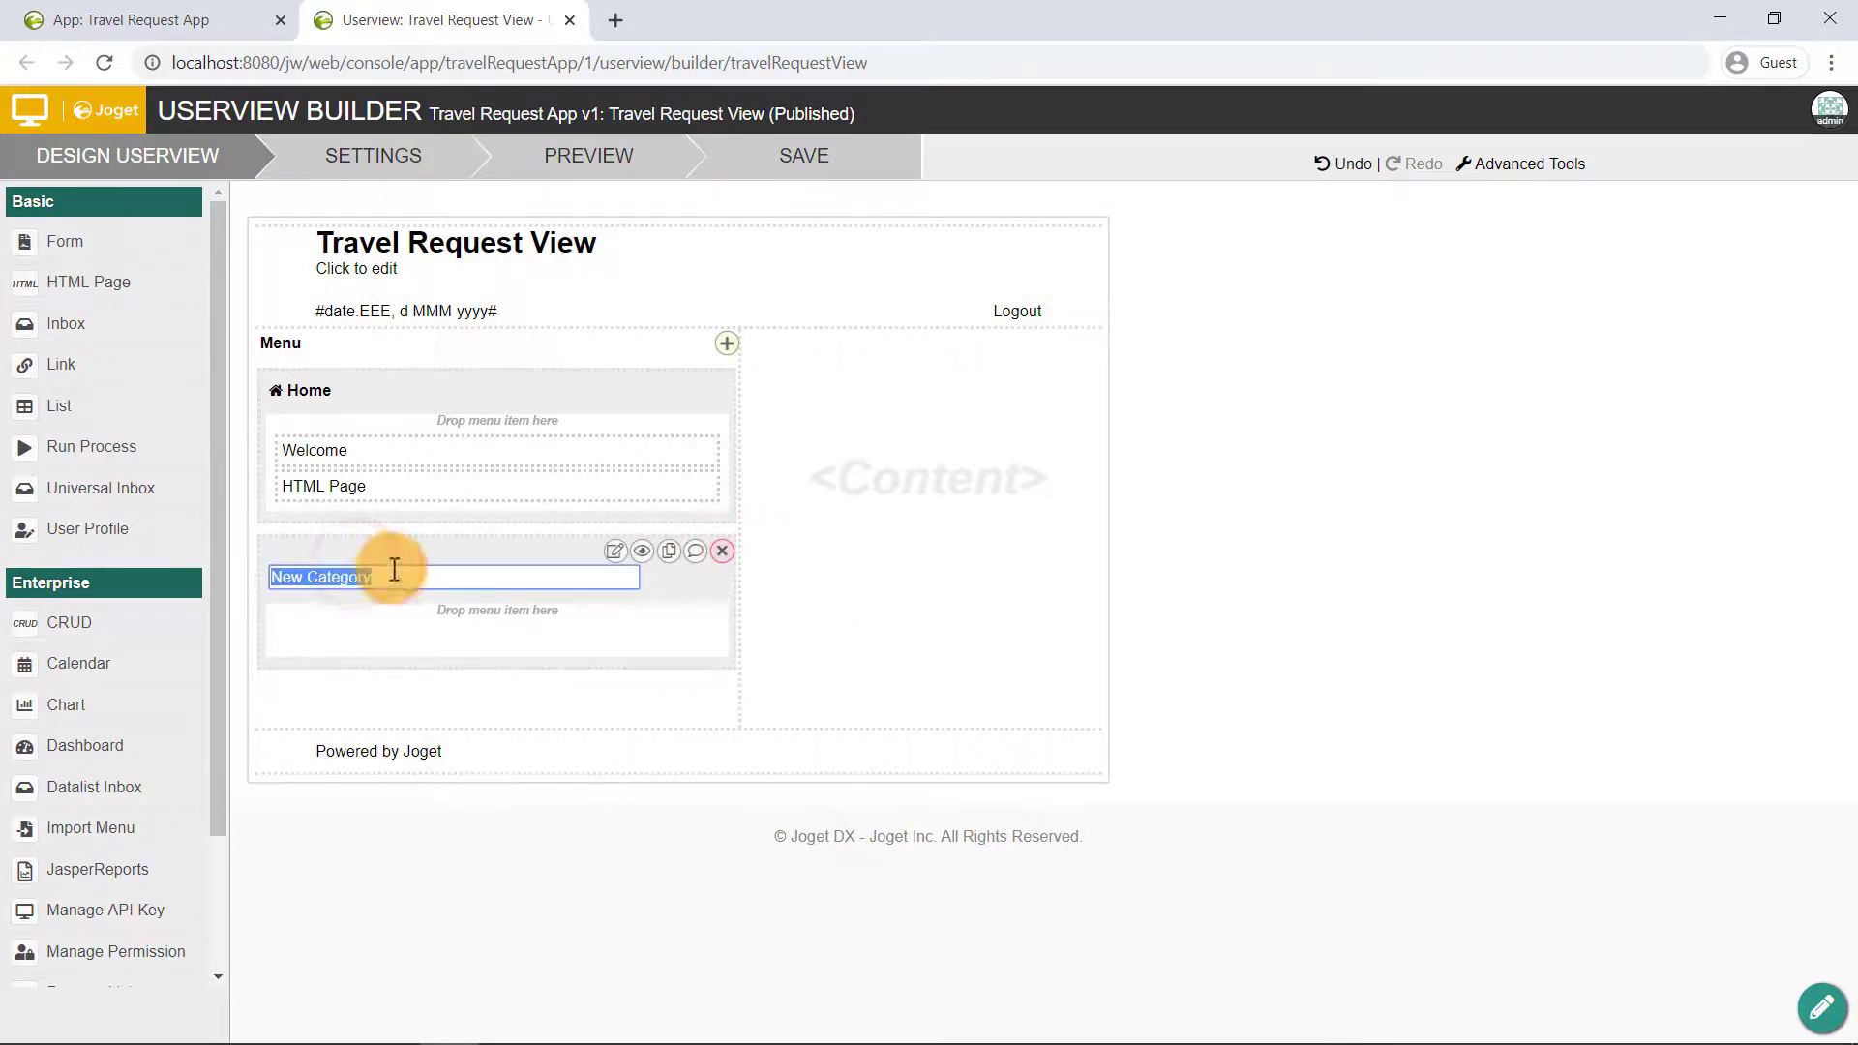
pyautogui.write('Travel Reques')
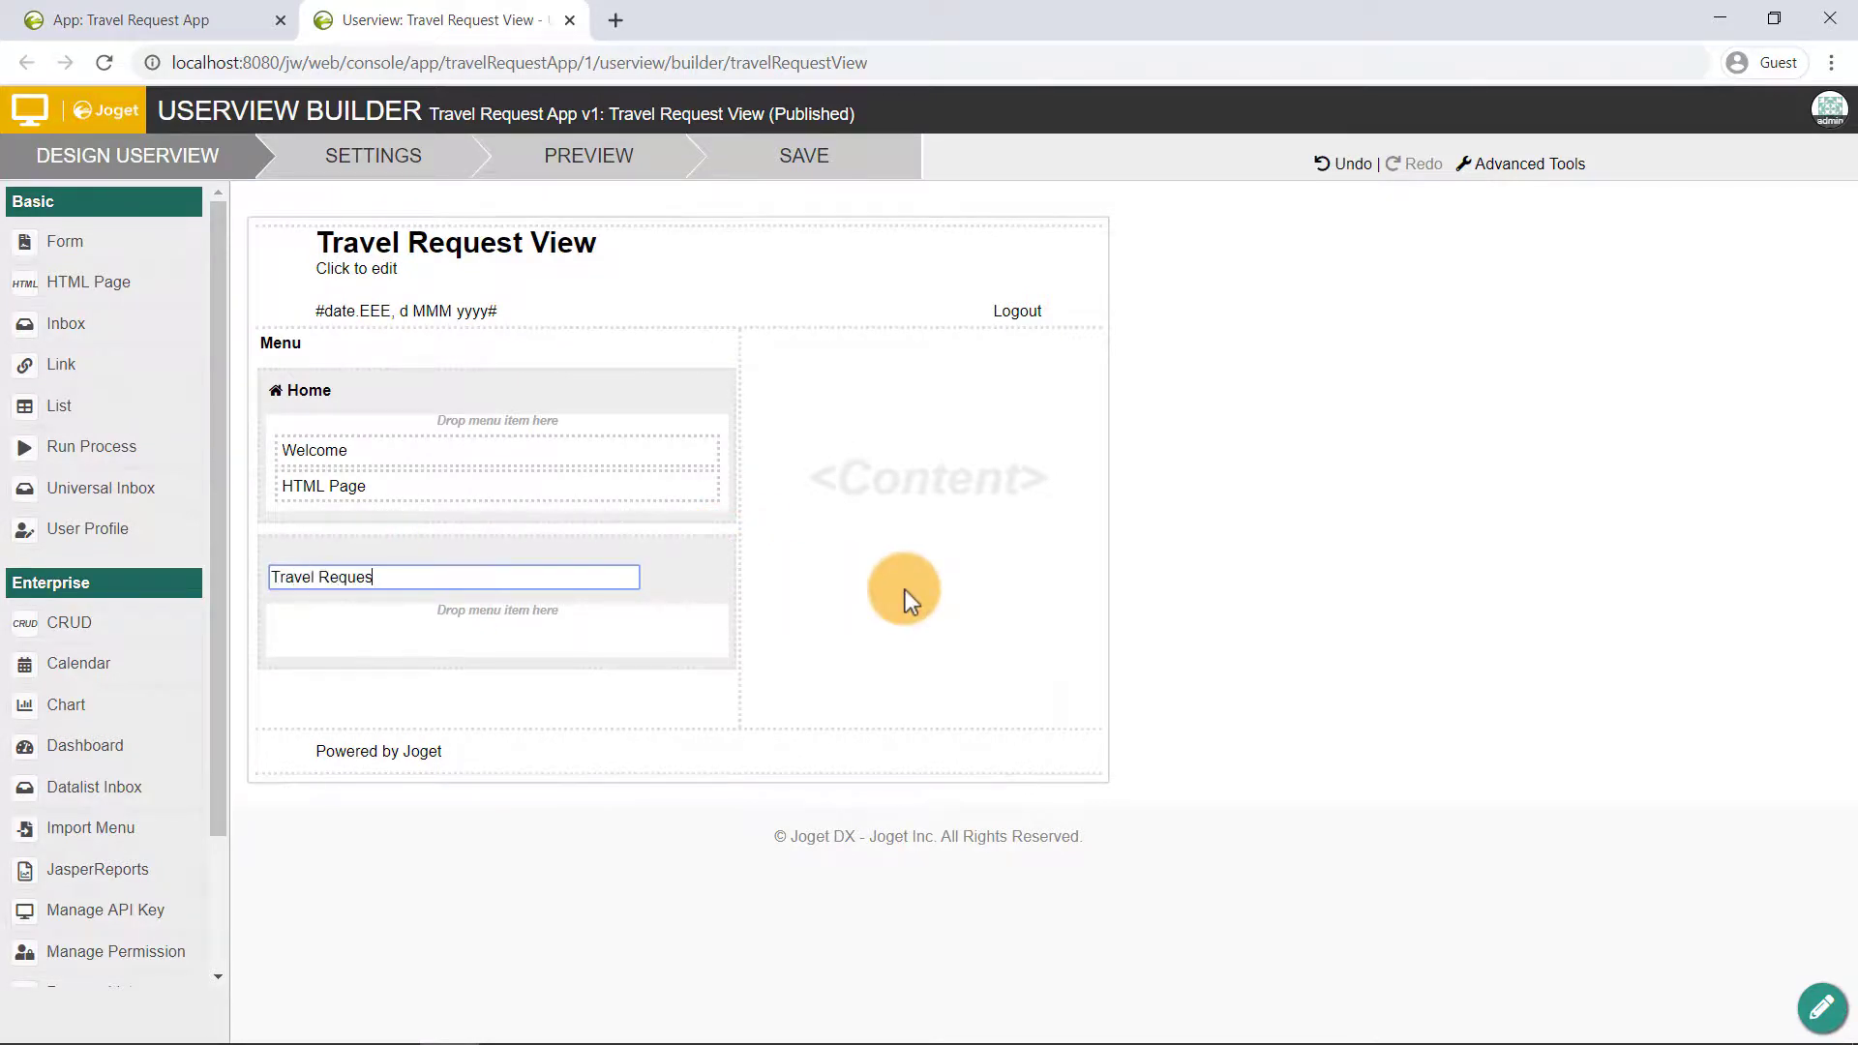
pyautogui.write('t')
pyautogui.press('Return')
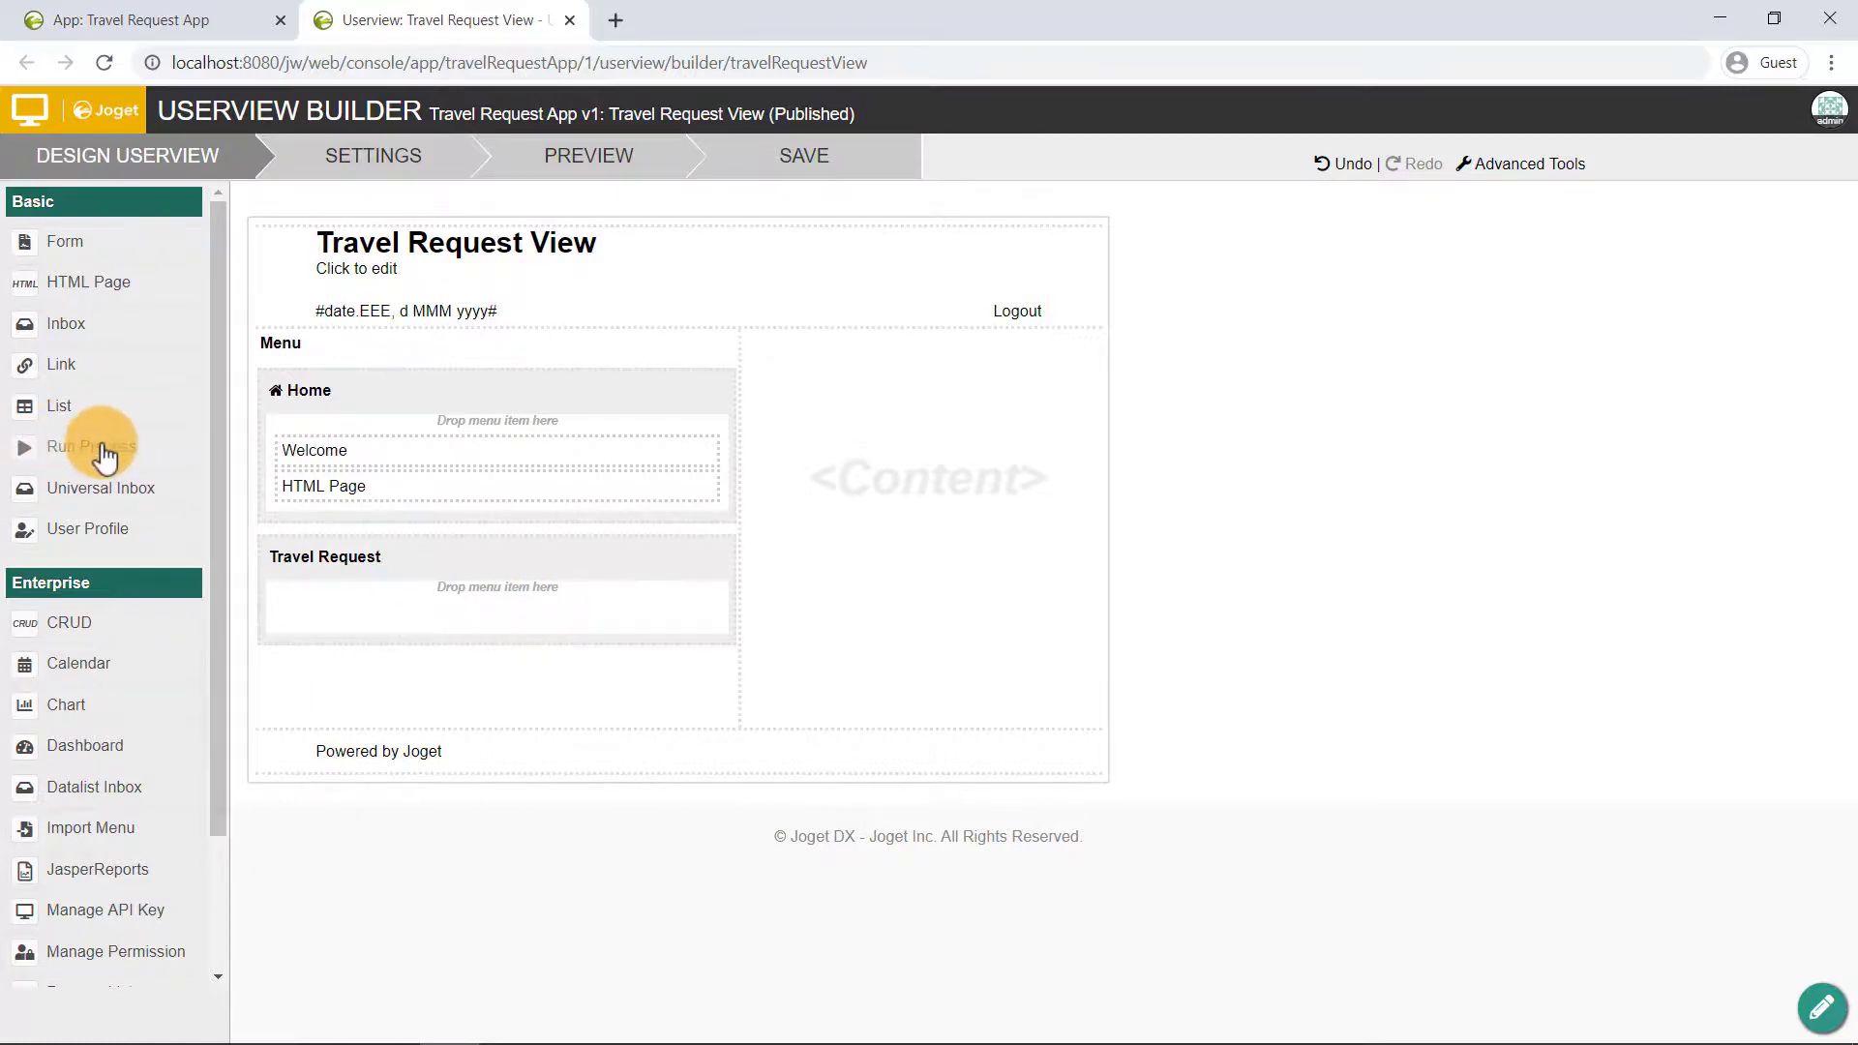
# Add a Run Process menu to the Travel Request category, linked to Travel Request Process and labelled Submit Travel Request
pyautogui.moveTo(104, 455); pyautogui.dragTo(455, 604)
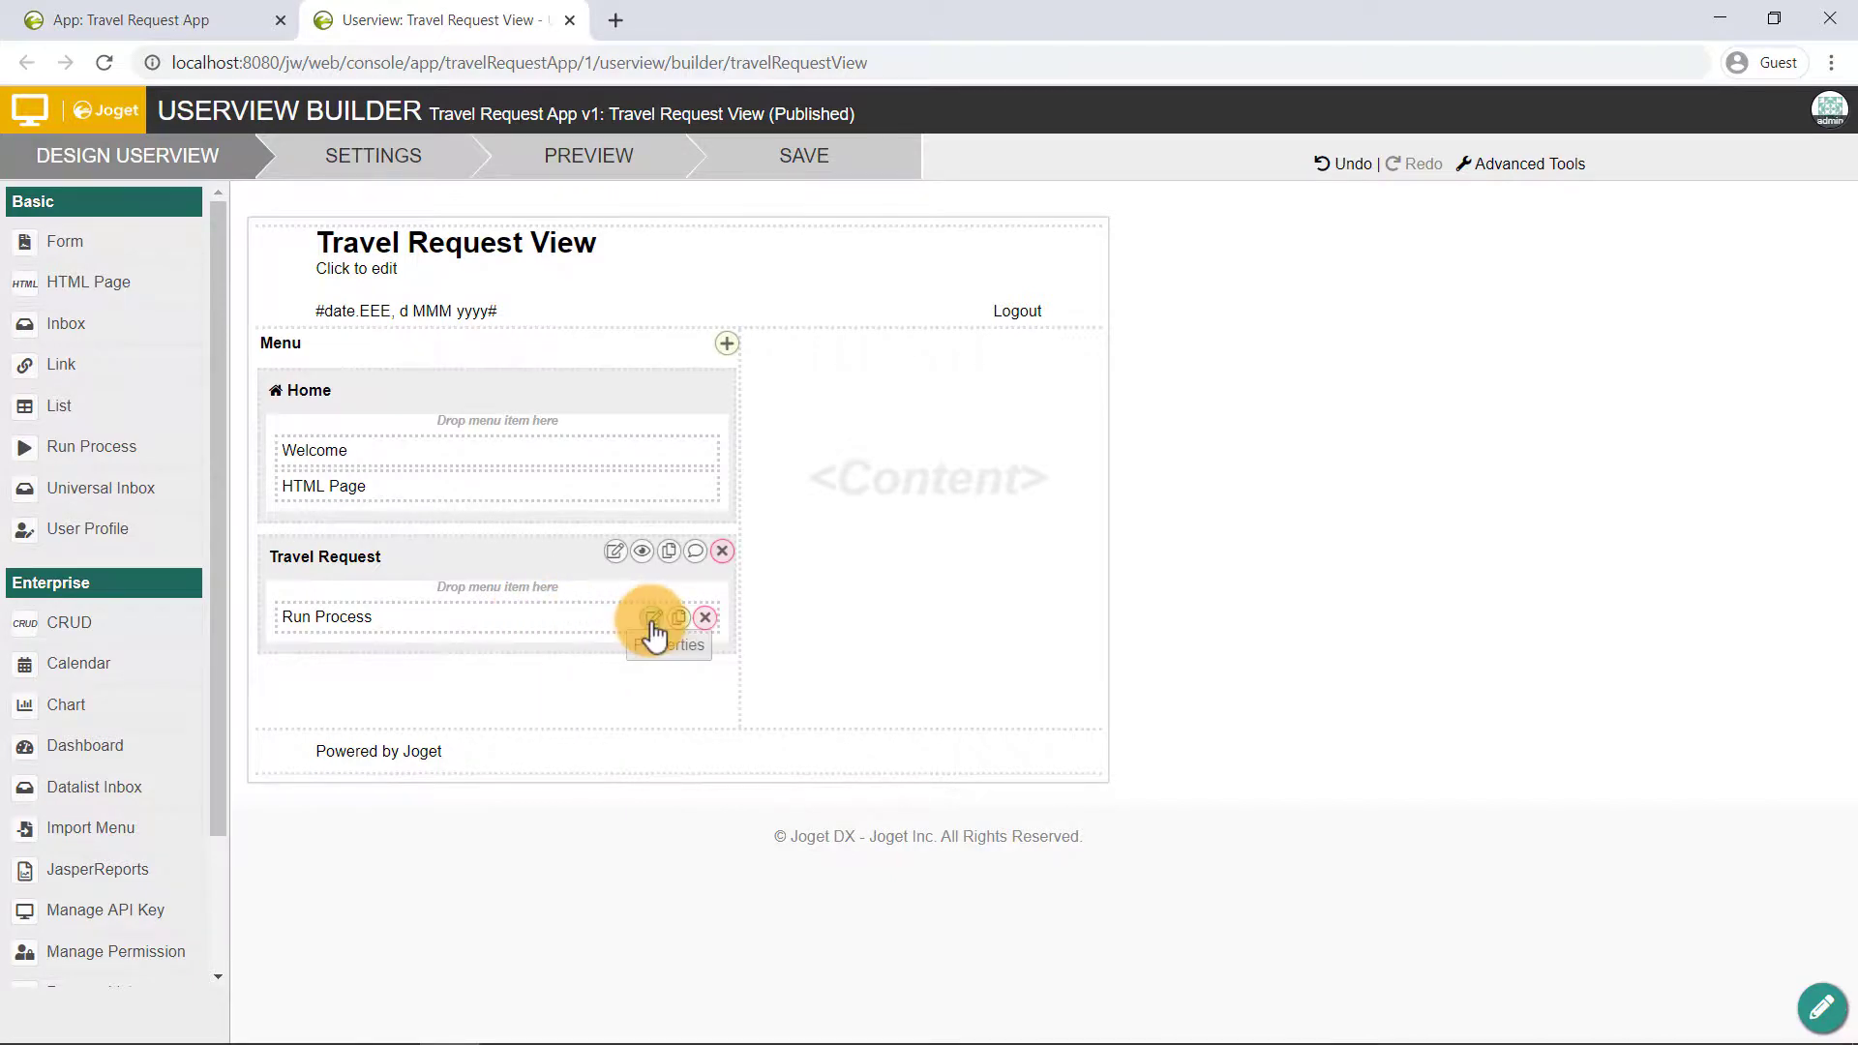
pyautogui.click(653, 624)
pyautogui.click(723, 452)
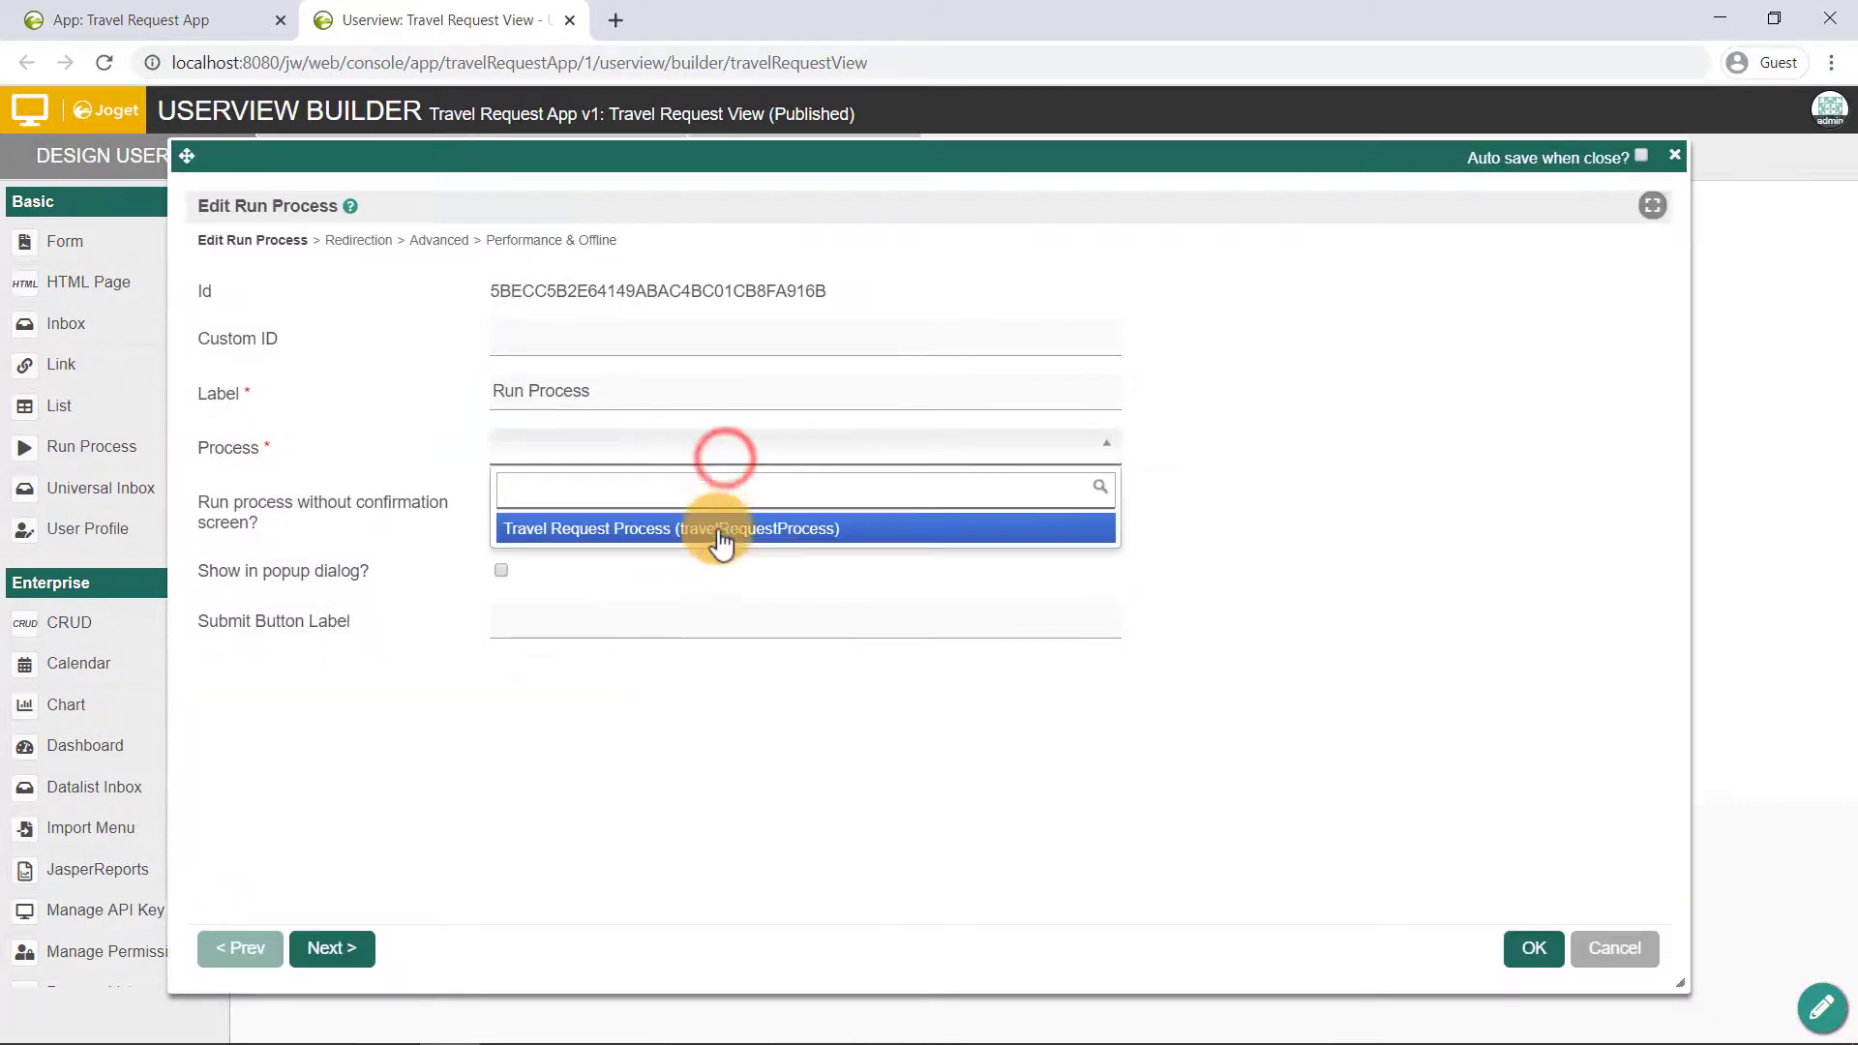
pyautogui.click(721, 530)
pyautogui.tripleClick(633, 387)
pyautogui.write('Submit Travel Request')
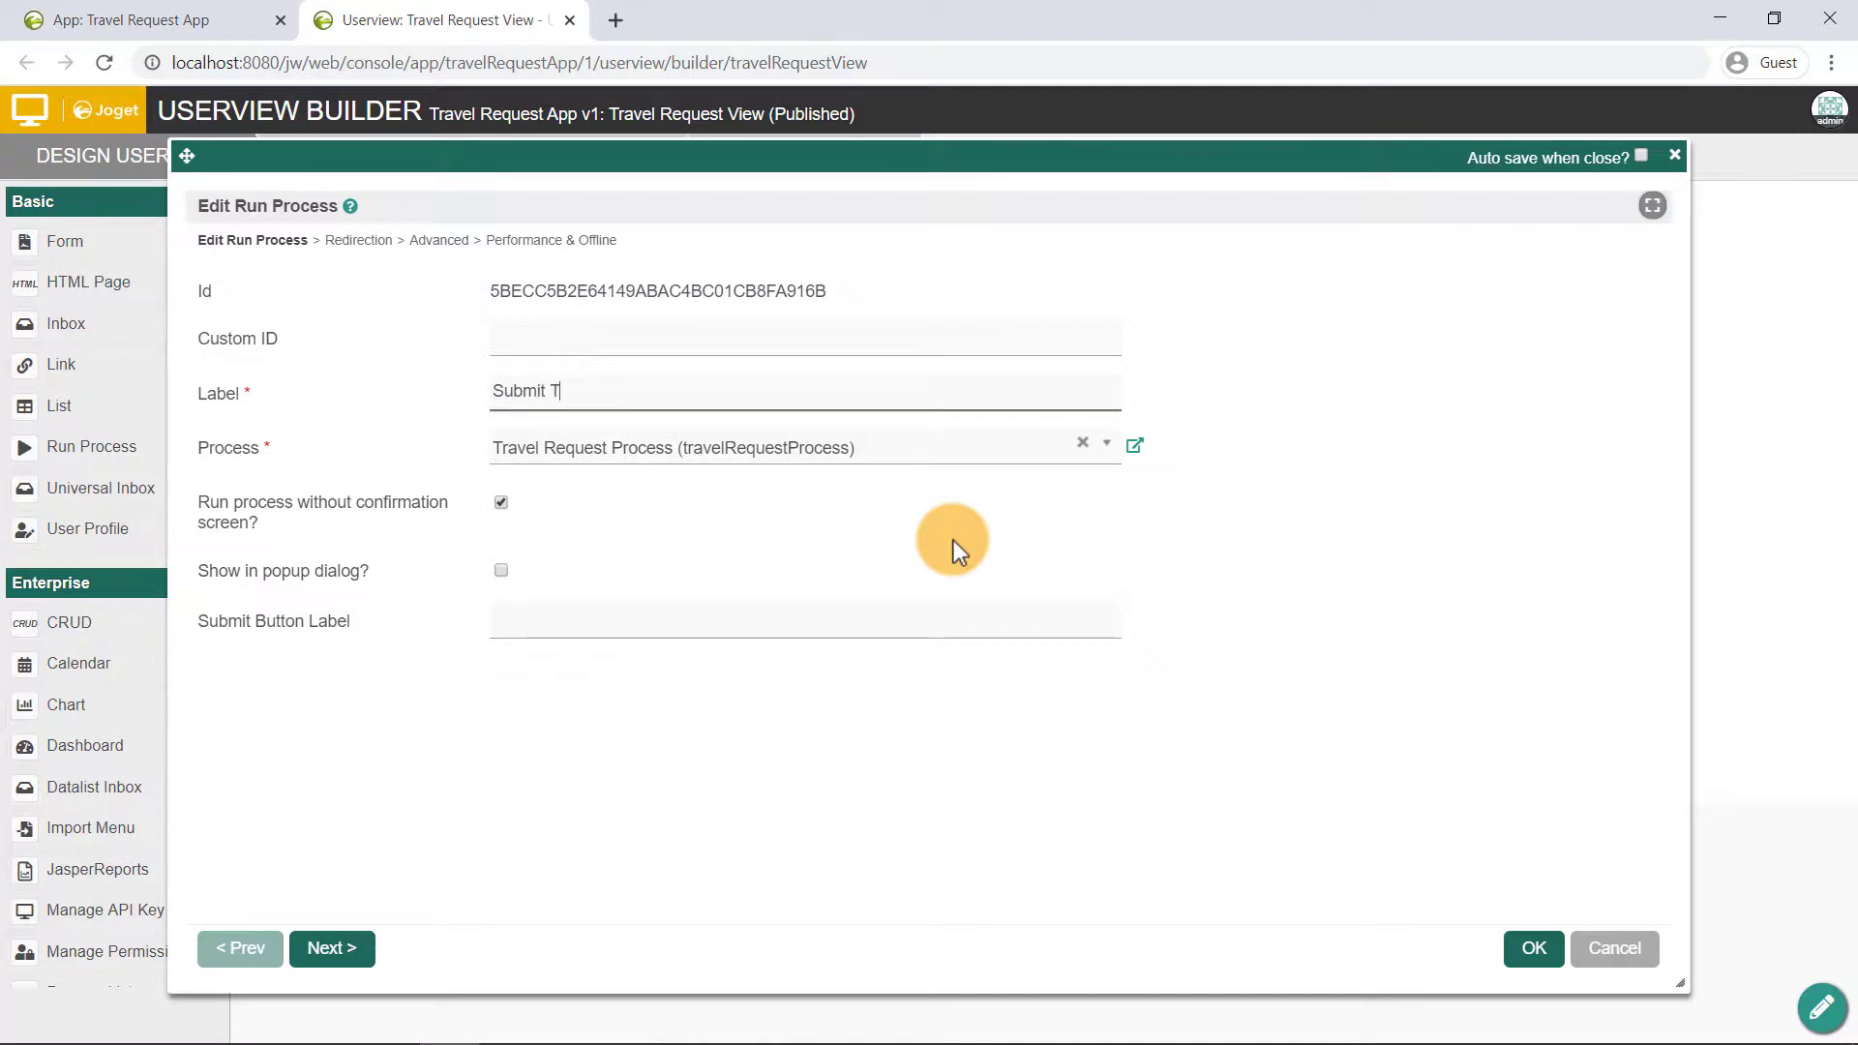
pyautogui.click(1532, 948)
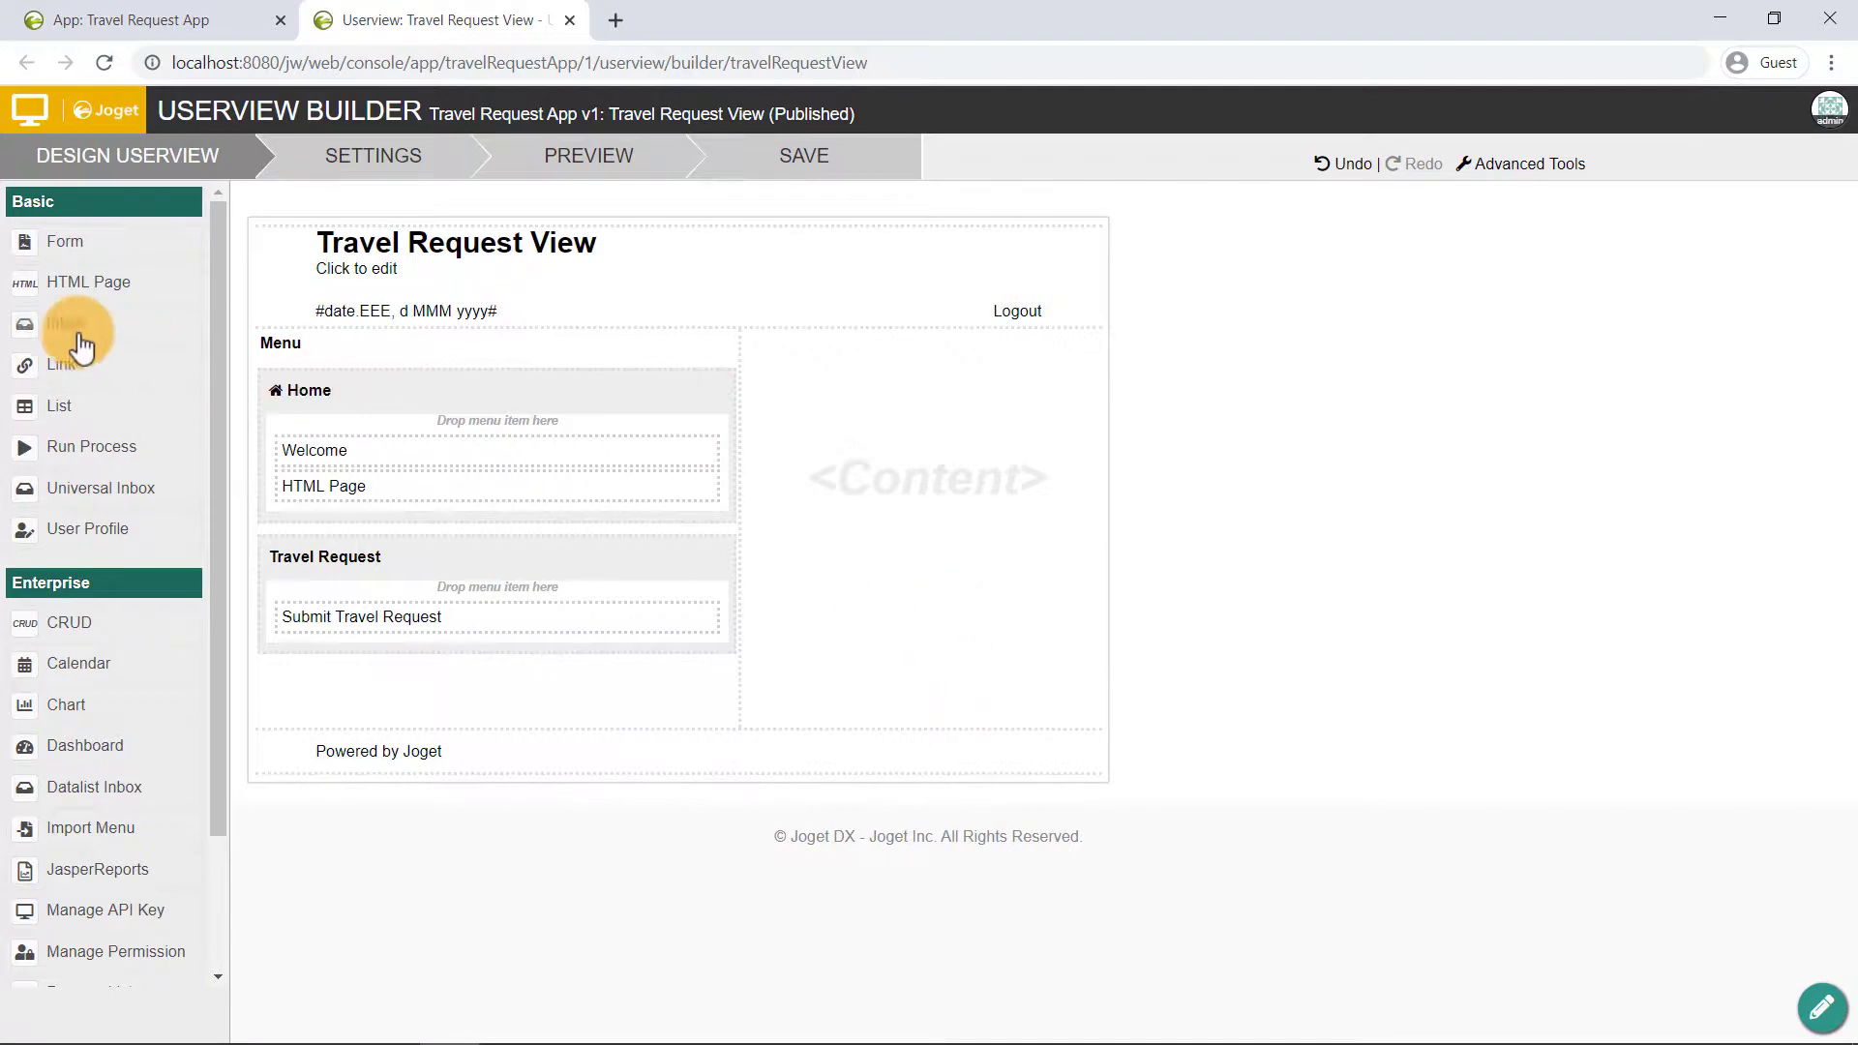
# Add an Inbox menu and a List menu labelled Travel Request List, linked to Request List, to the Travel Request category, and save the userview
pyautogui.moveTo(137, 323); pyautogui.dragTo(505, 699)
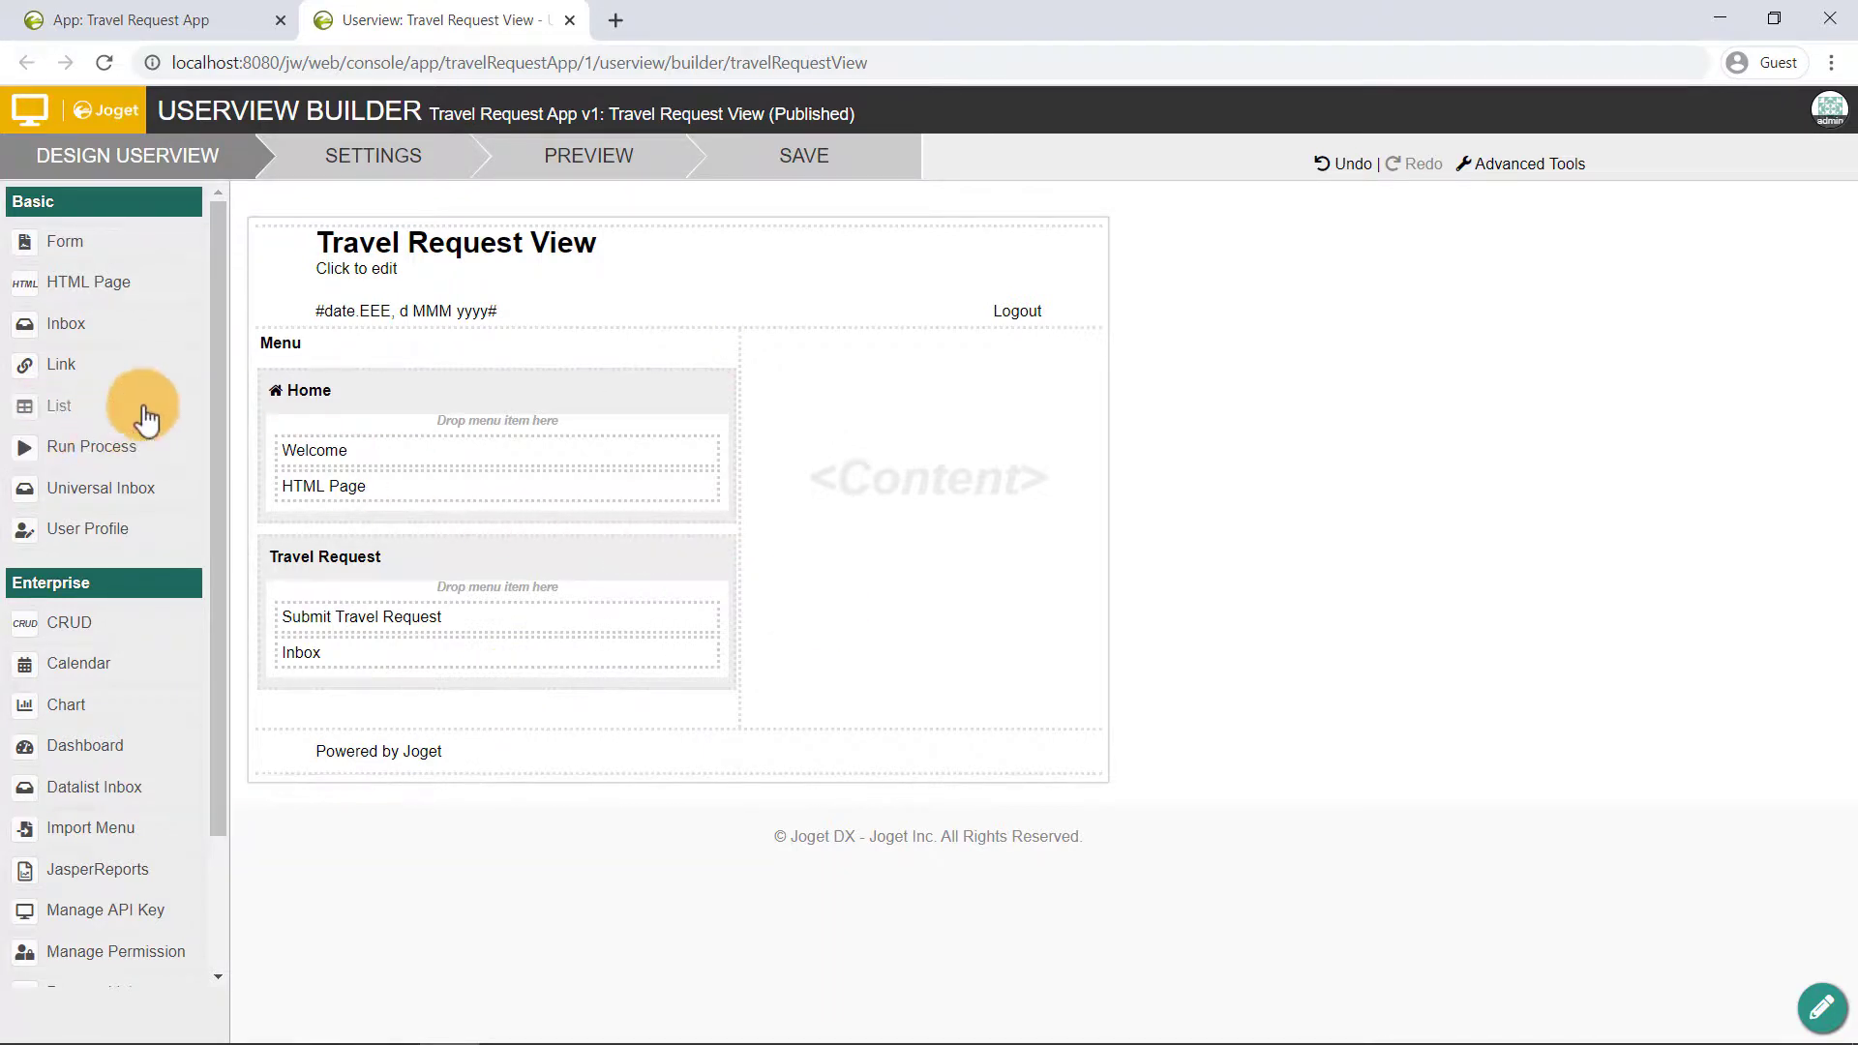
pyautogui.moveTo(141, 404); pyautogui.dragTo(484, 726)
pyautogui.click(655, 685)
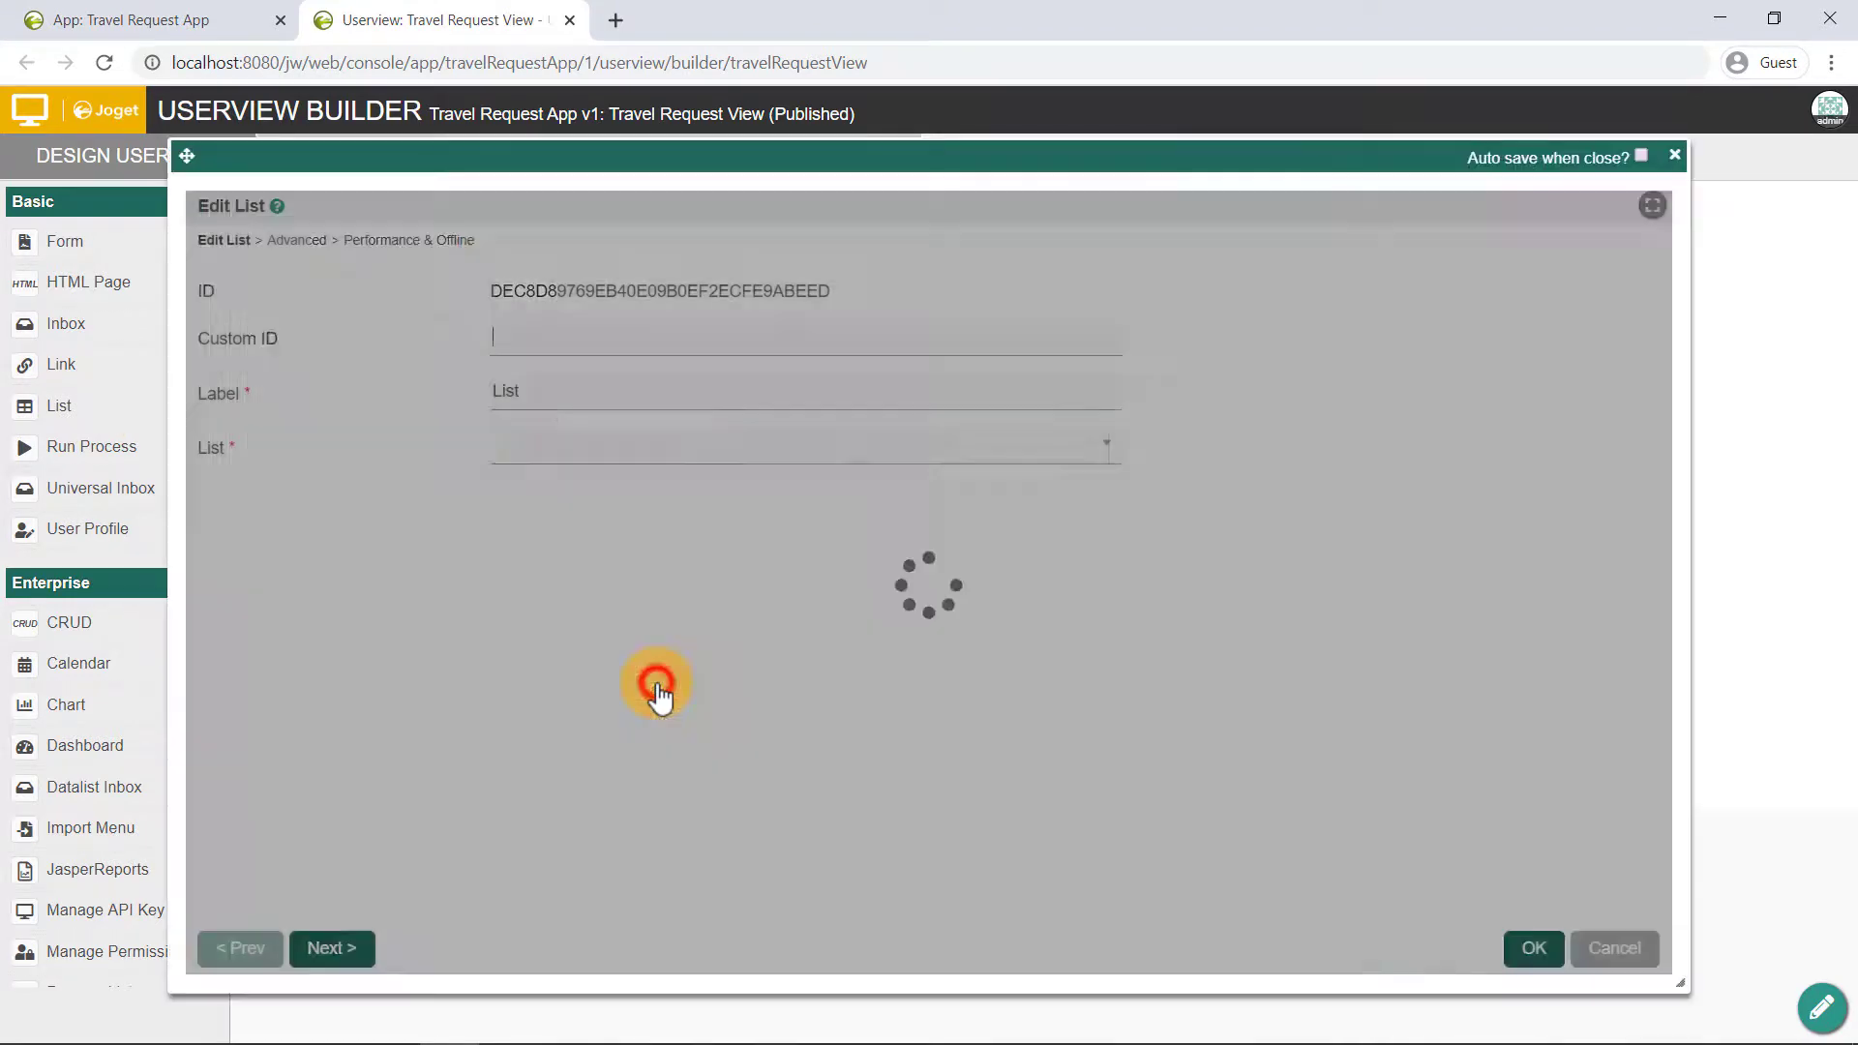
pyautogui.click(645, 447)
pyautogui.click(644, 527)
pyautogui.moveTo(564, 394); pyautogui.dragTo(411, 398)
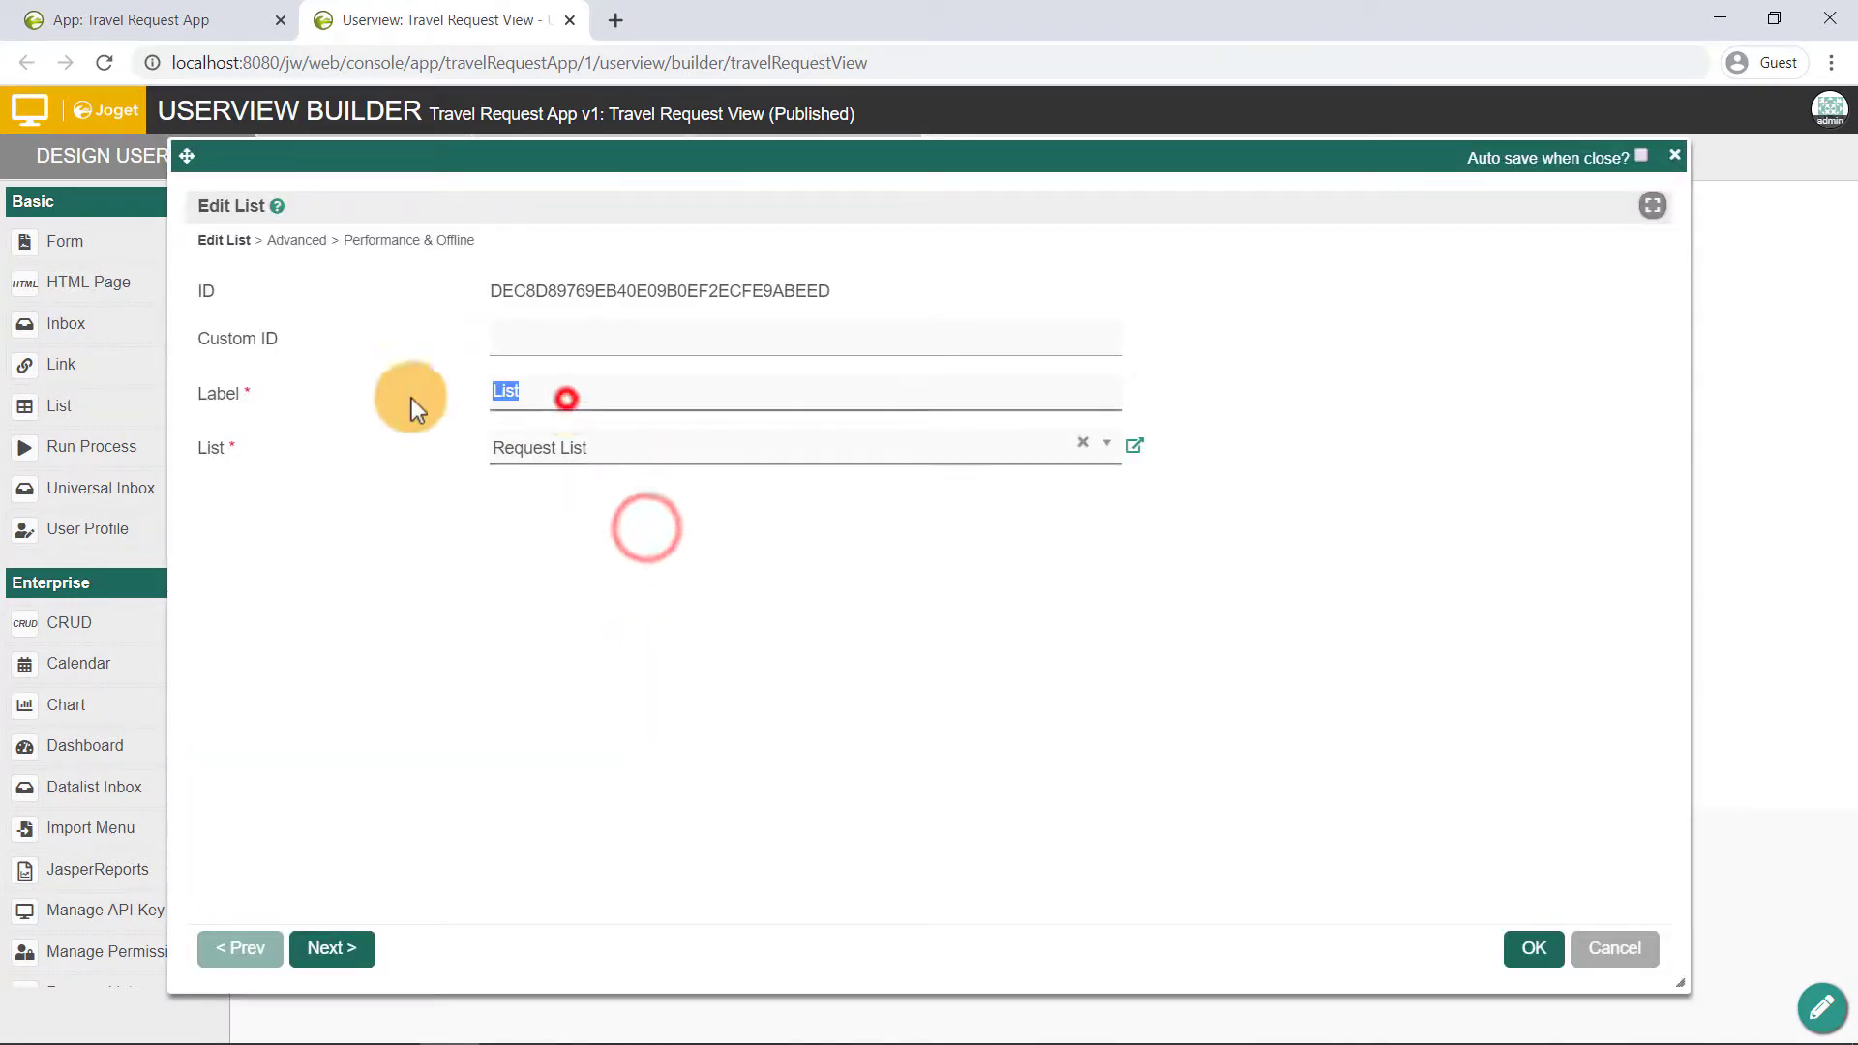
pyautogui.write('Travel Request List')
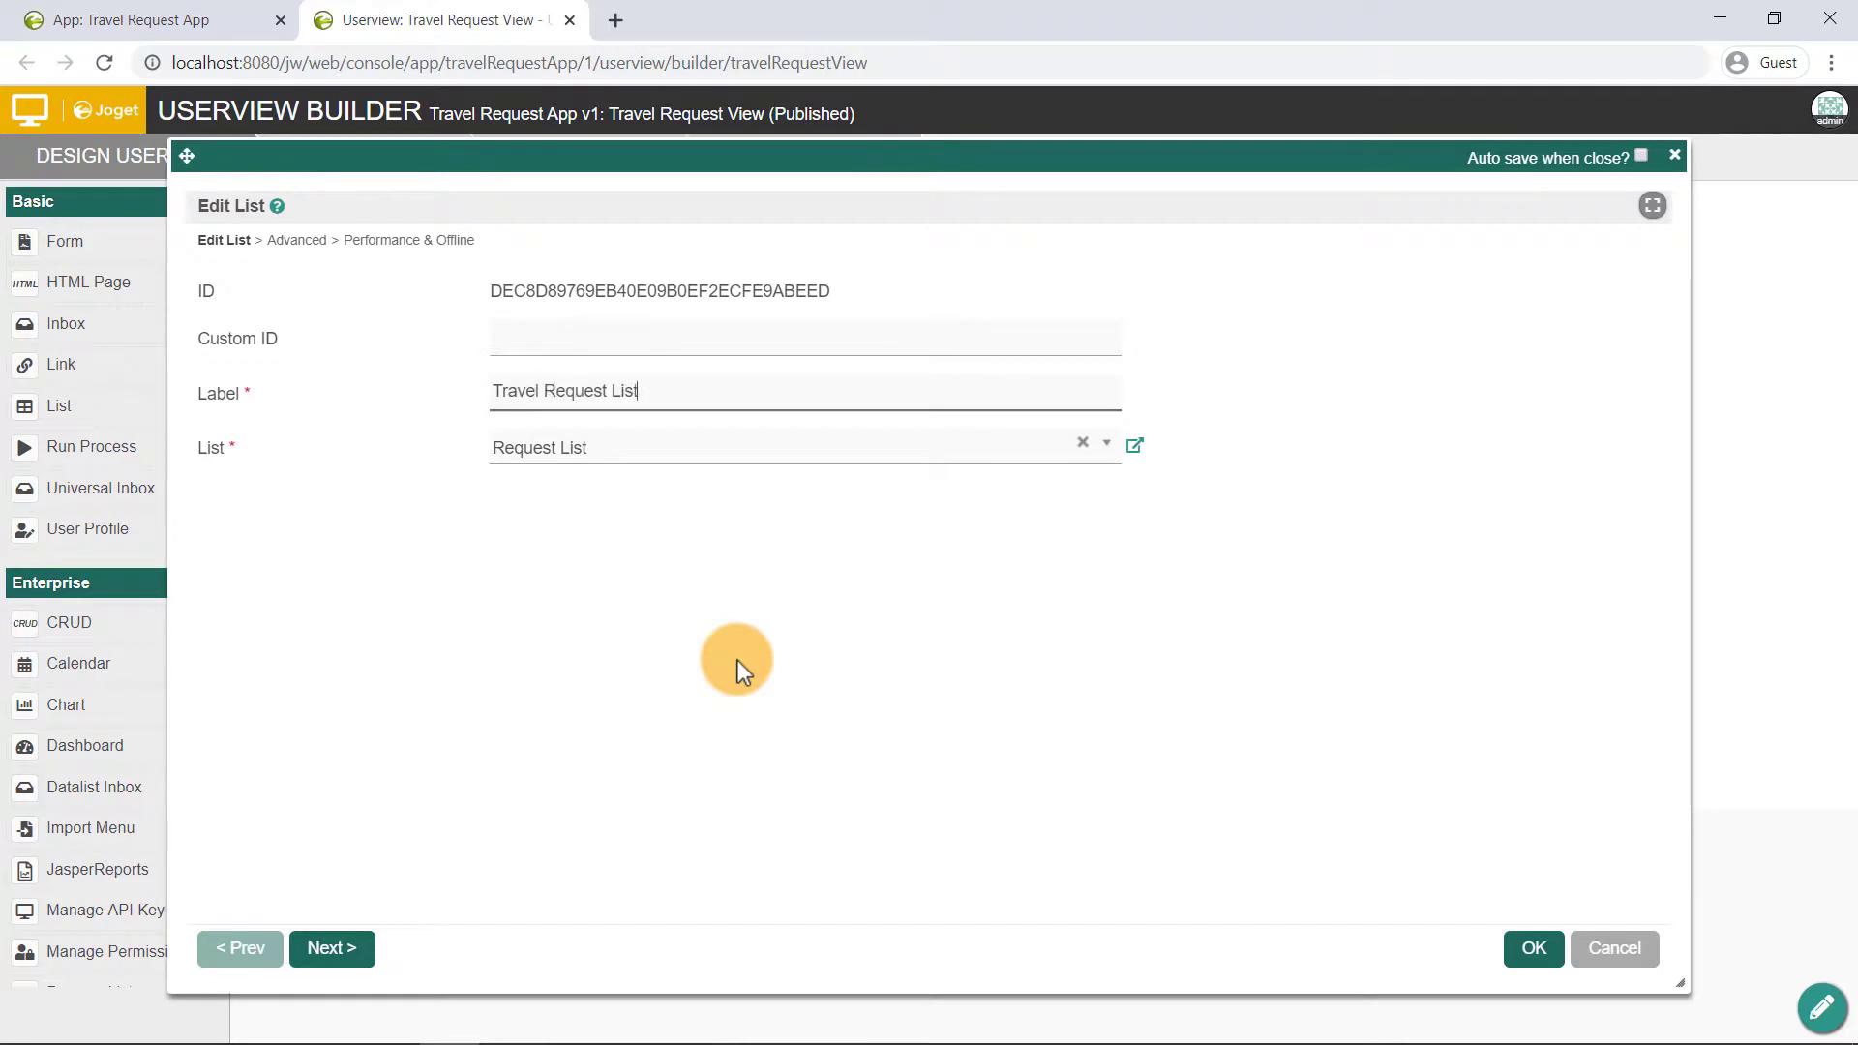
pyautogui.click(1545, 958)
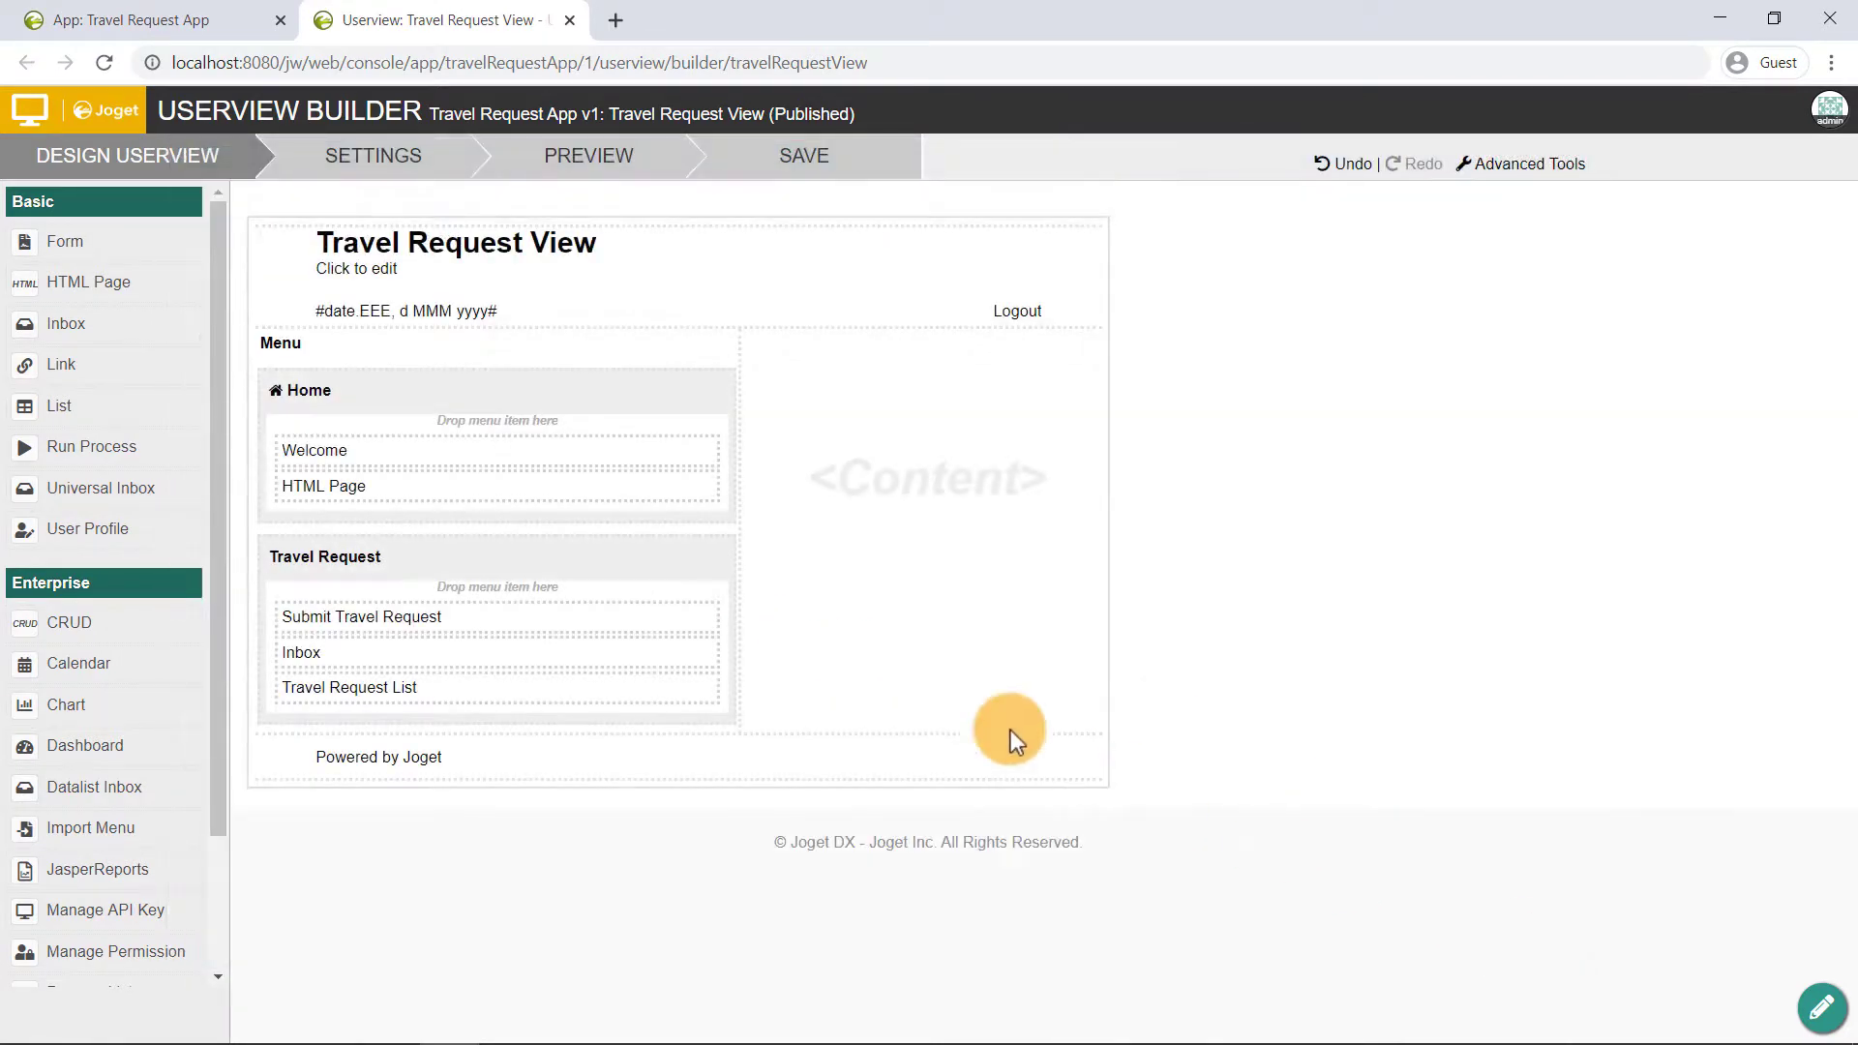
pyautogui.click(799, 172)
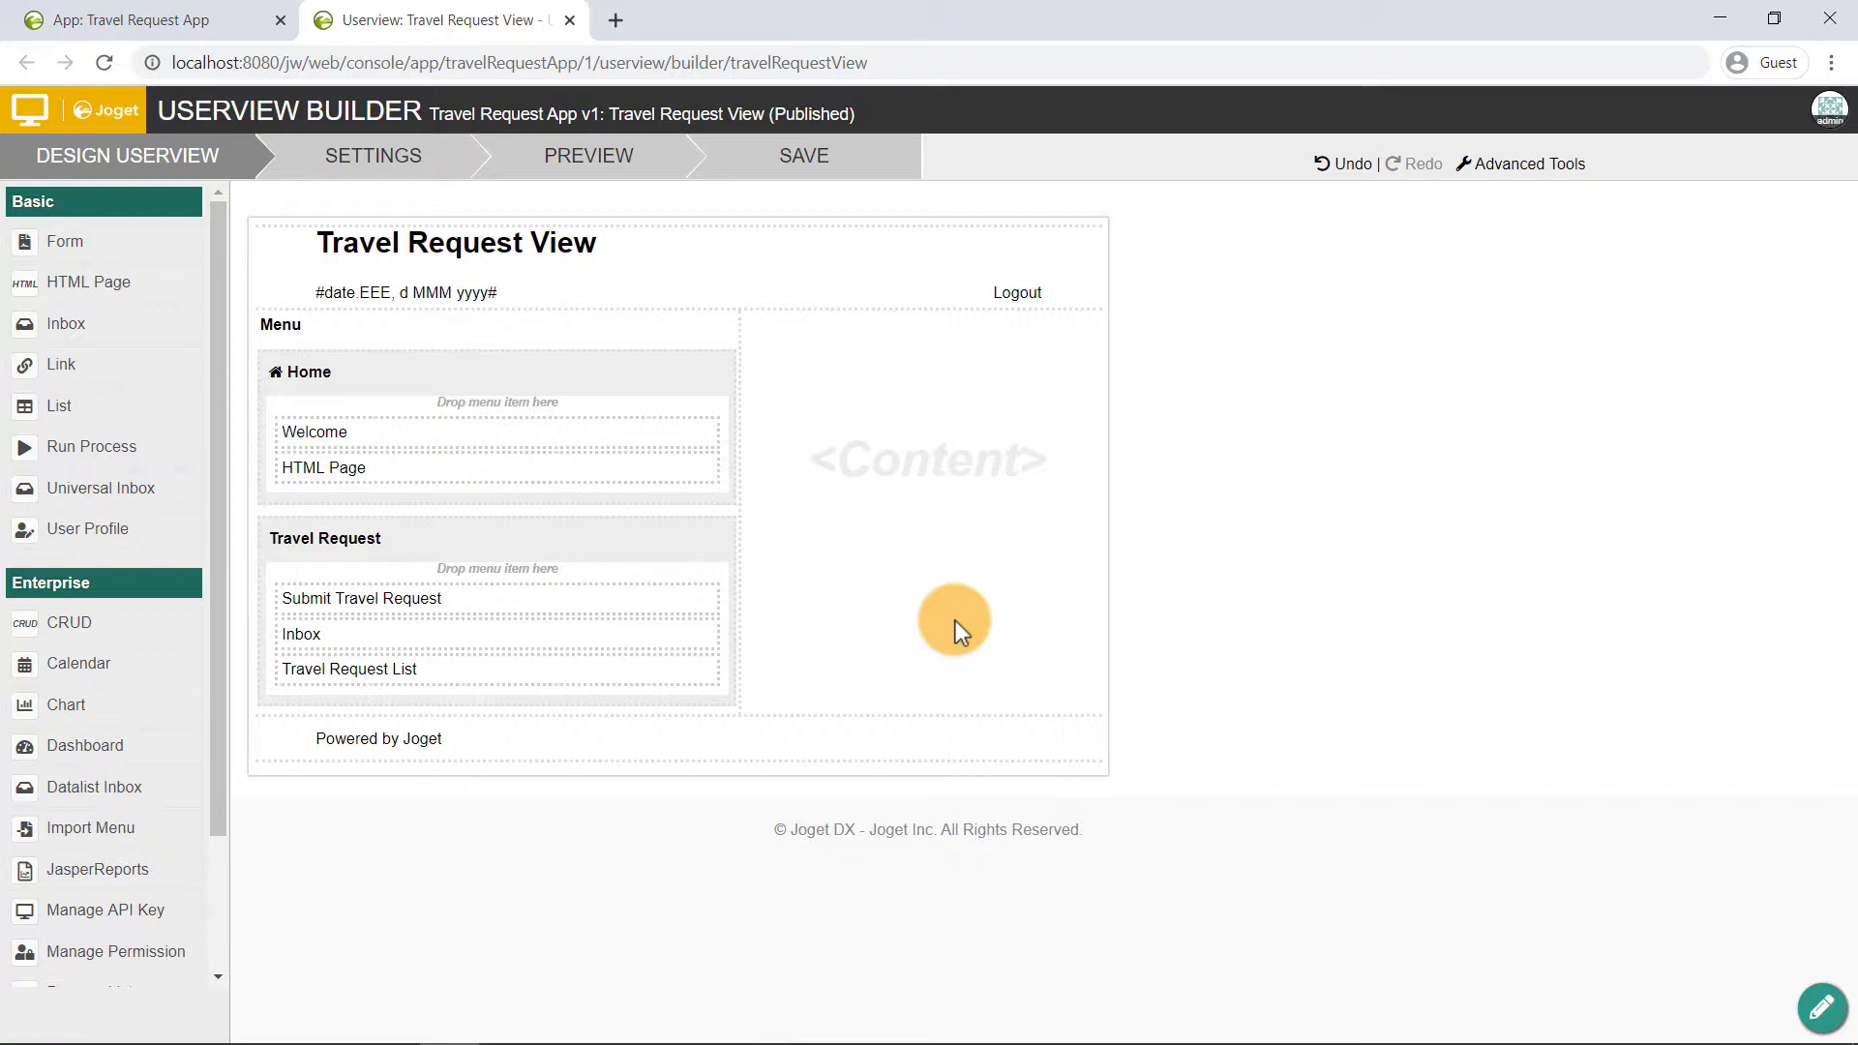
# Close the userview builder and launch the Travel Request View, opening the Inbox of its Travel Request category
pyautogui.click(569, 20)
pyautogui.click(1705, 365)
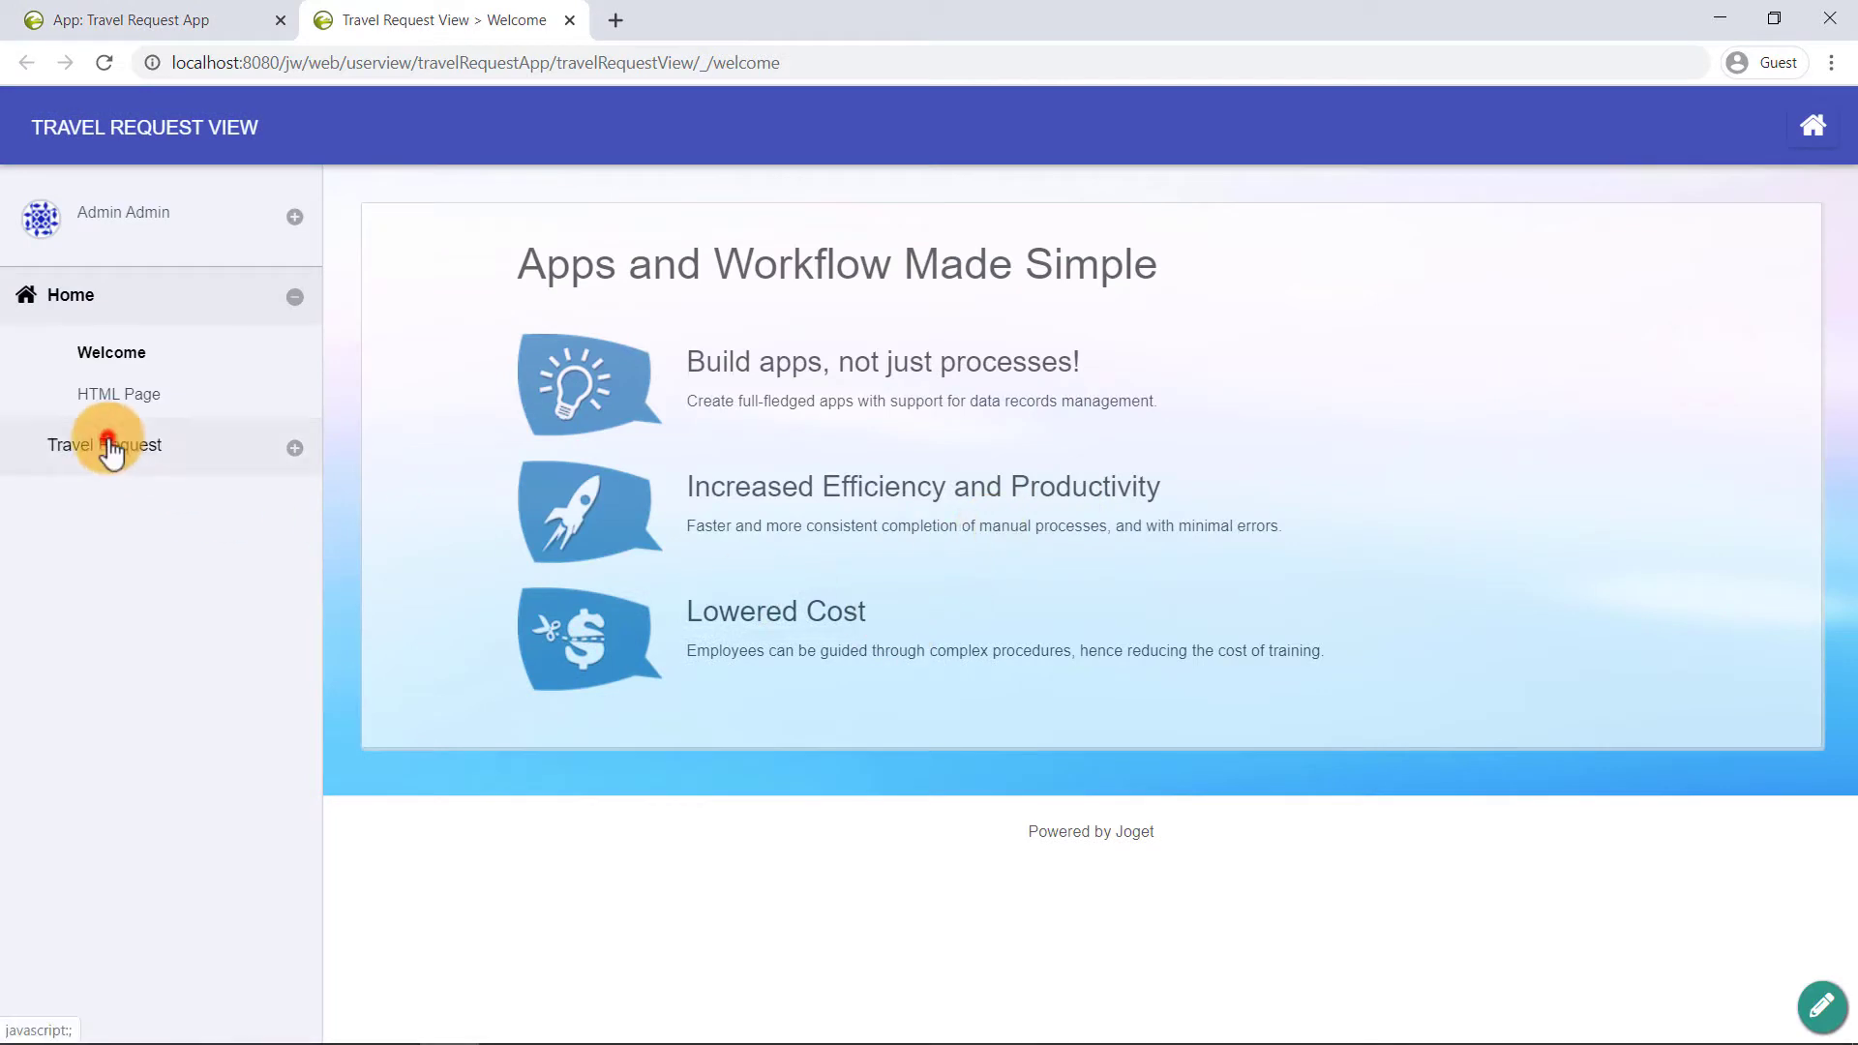
pyautogui.click(110, 447)
pyautogui.click(102, 542)
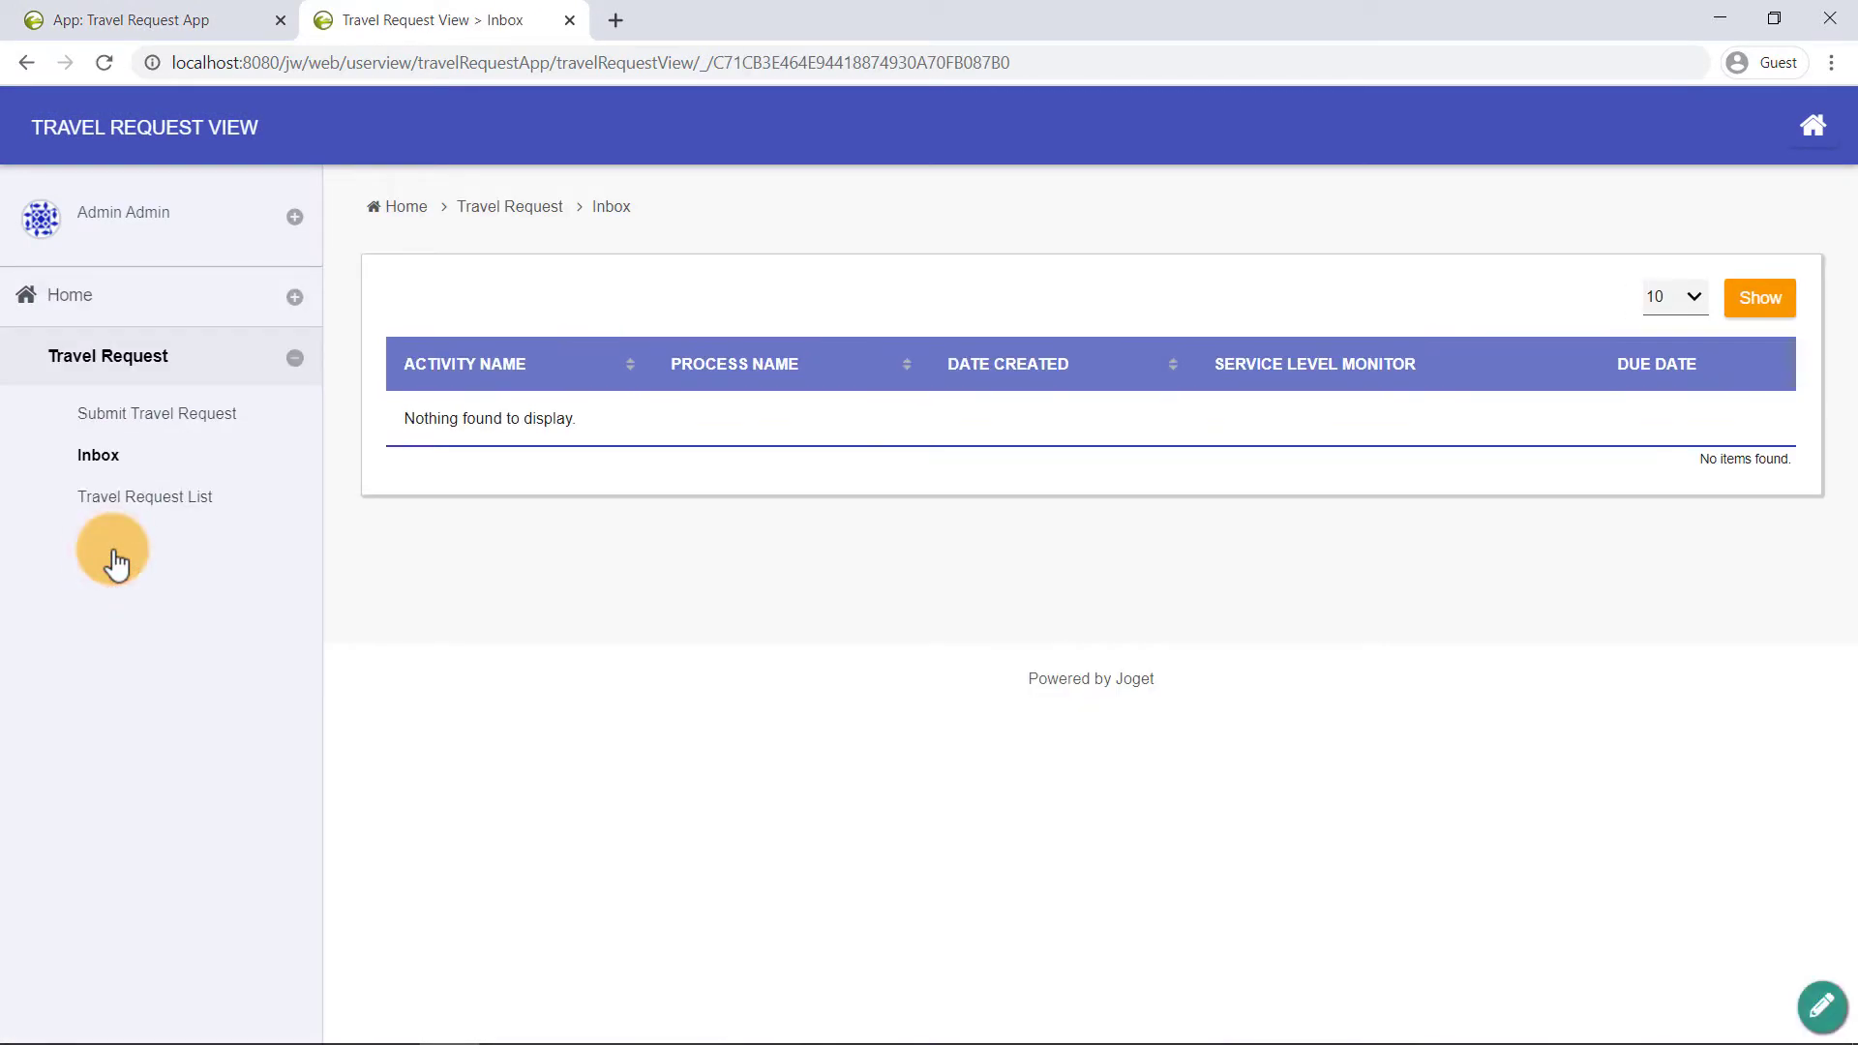
# Submit a travel request titled Europe Travel, from 01/28/2020 to 01/29/2020, with the remark "Short trip!"
pyautogui.click(159, 426)
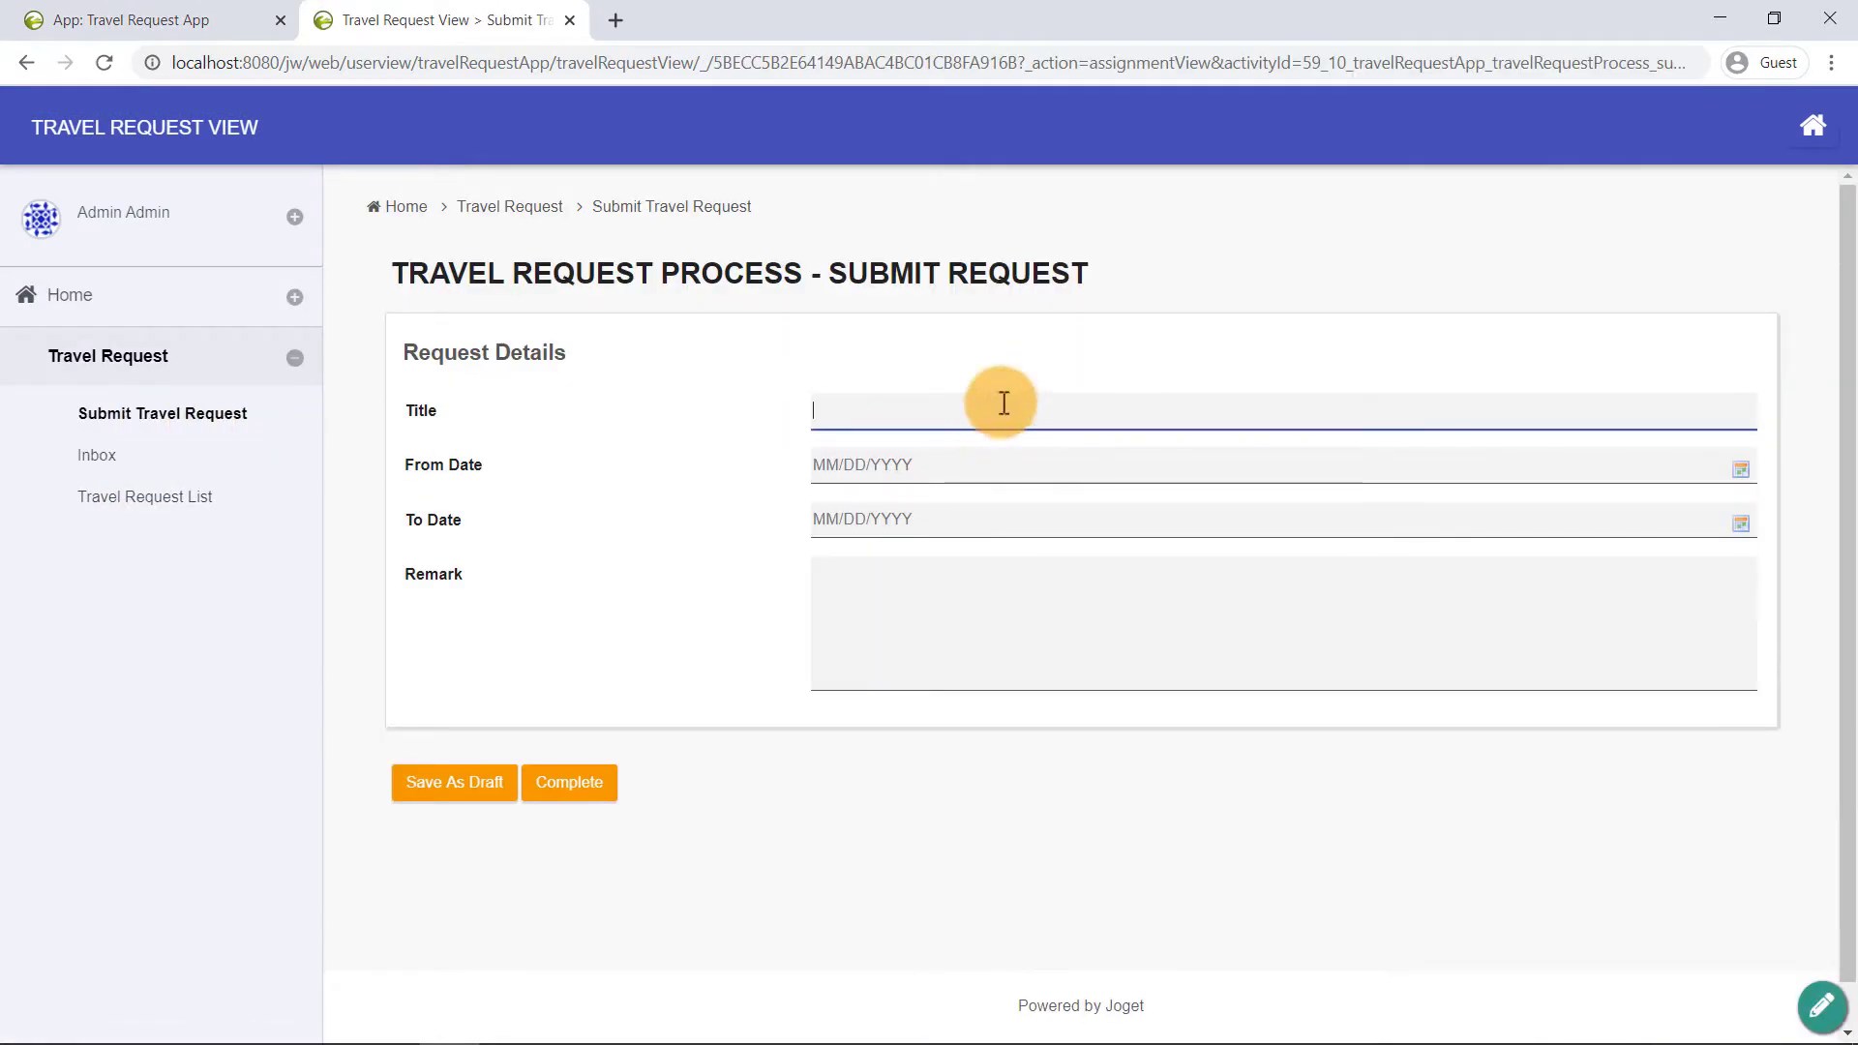
pyautogui.click(1003, 403)
pyautogui.write('Europe Travel')
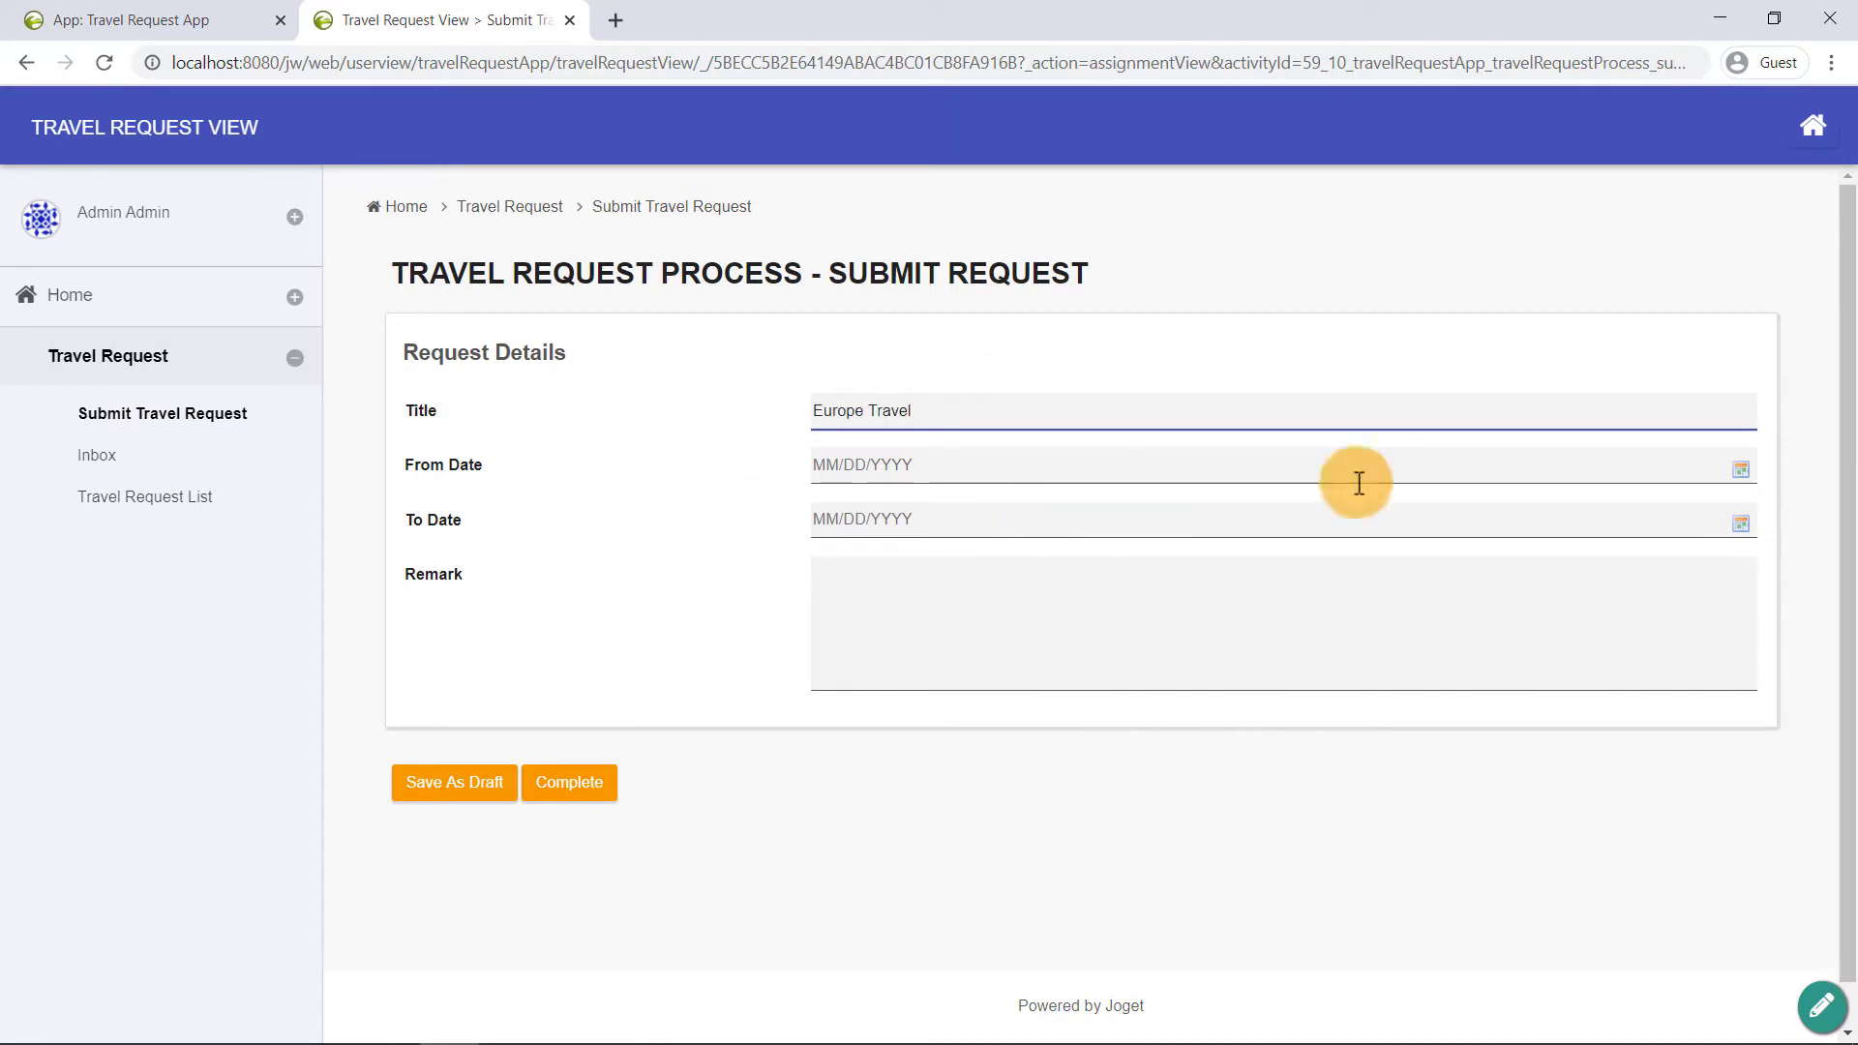
pyautogui.click(1741, 469)
pyautogui.click(908, 695)
pyautogui.click(1741, 524)
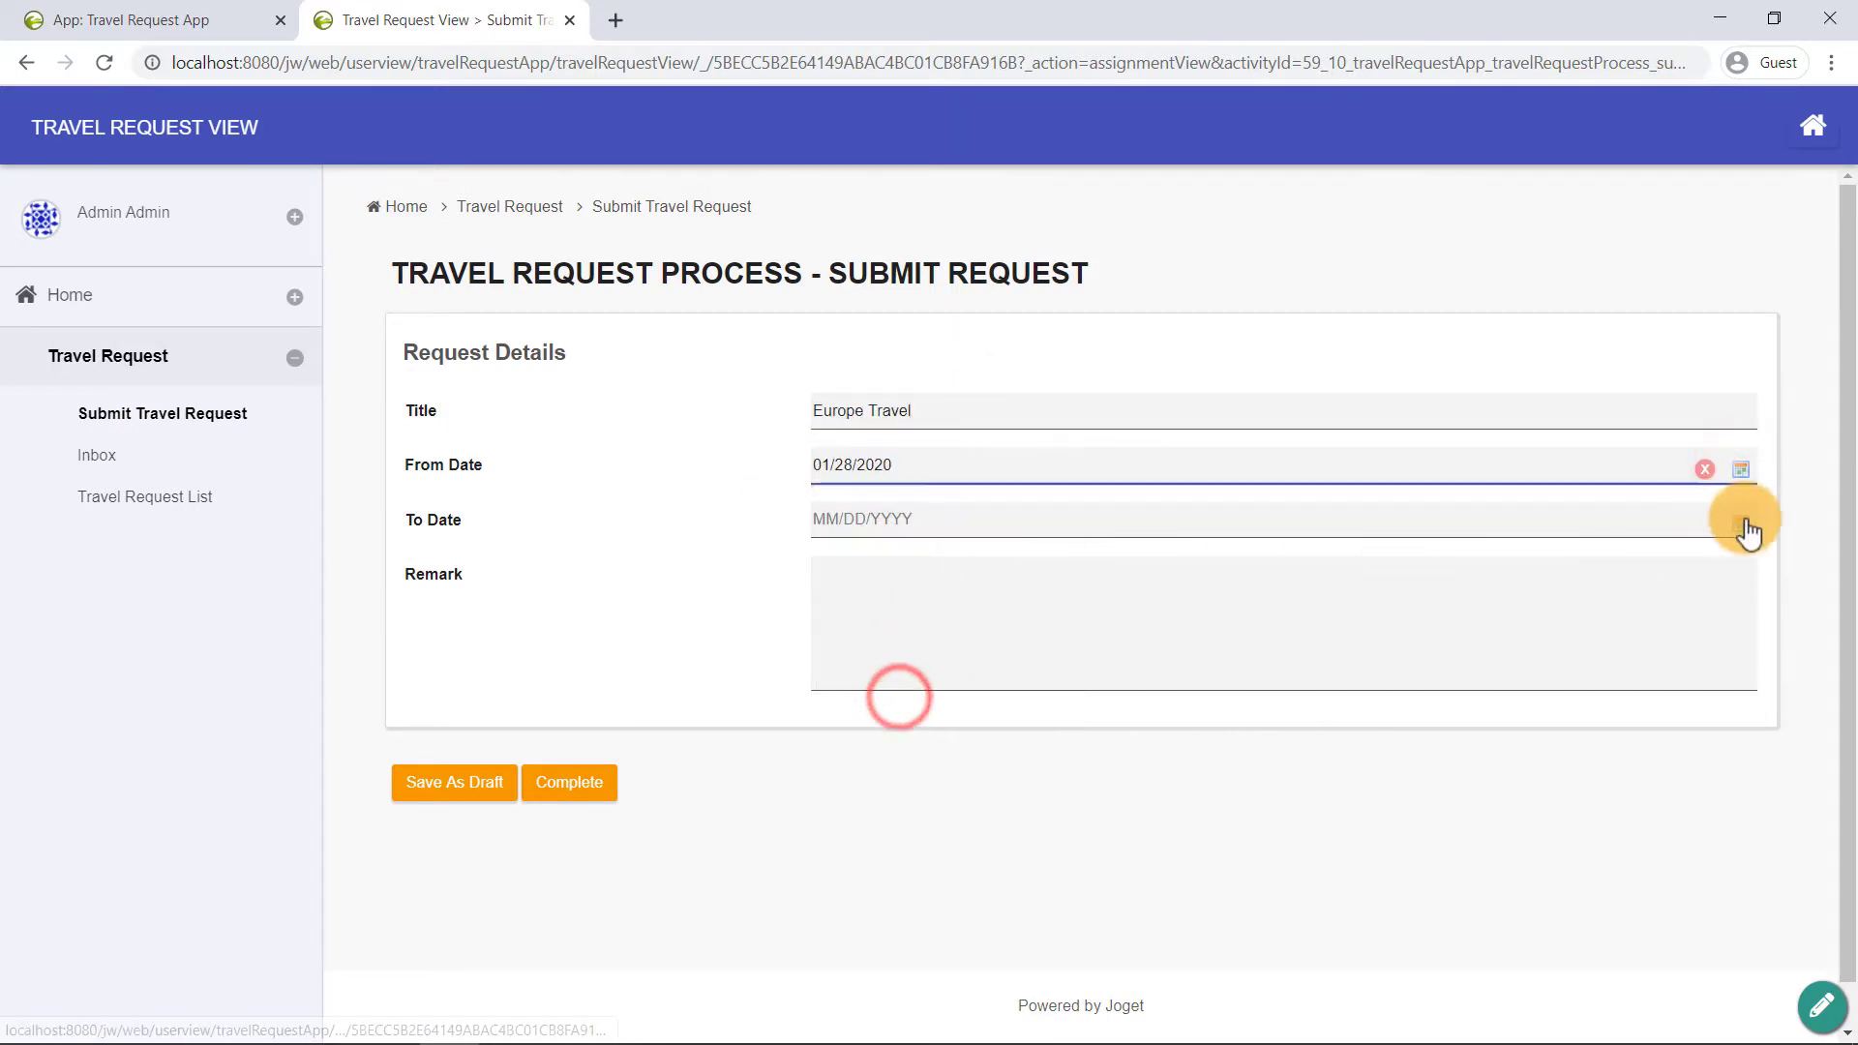
pyautogui.click(948, 749)
pyautogui.click(943, 611)
pyautogui.write('Short trip')
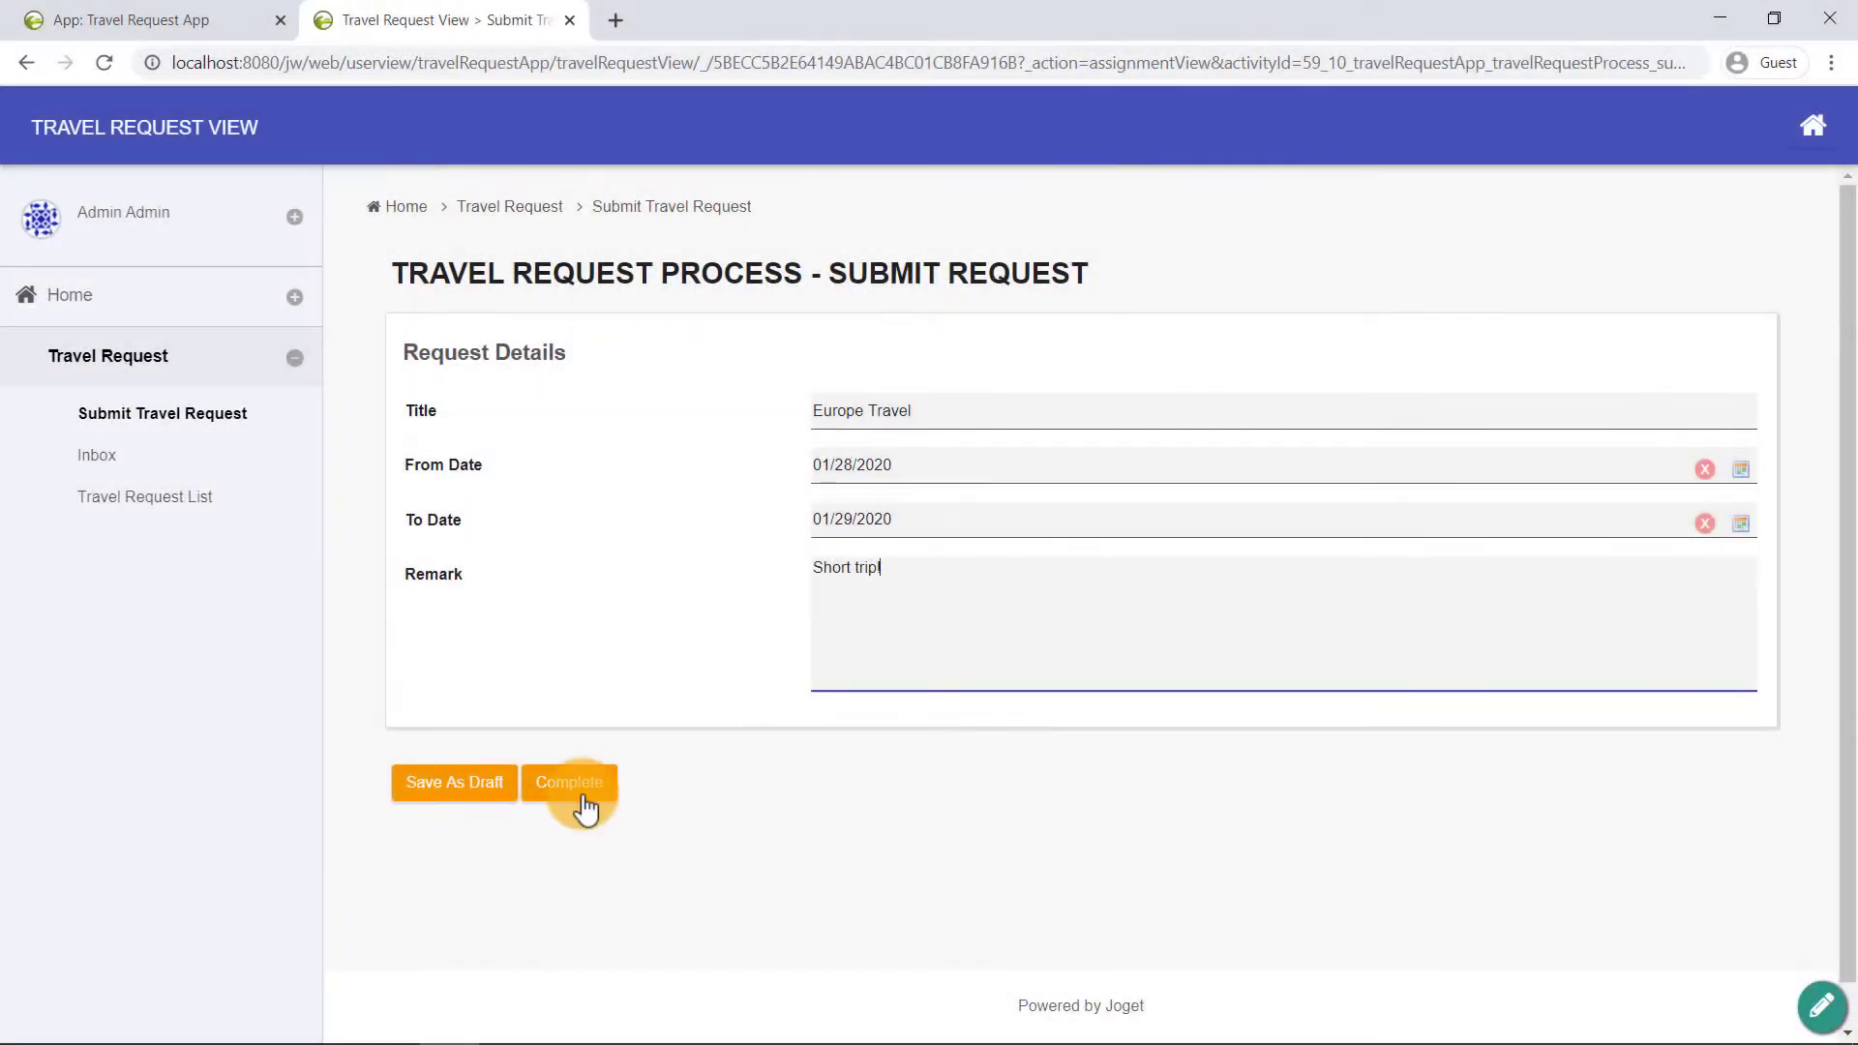
pyautogui.click(580, 786)
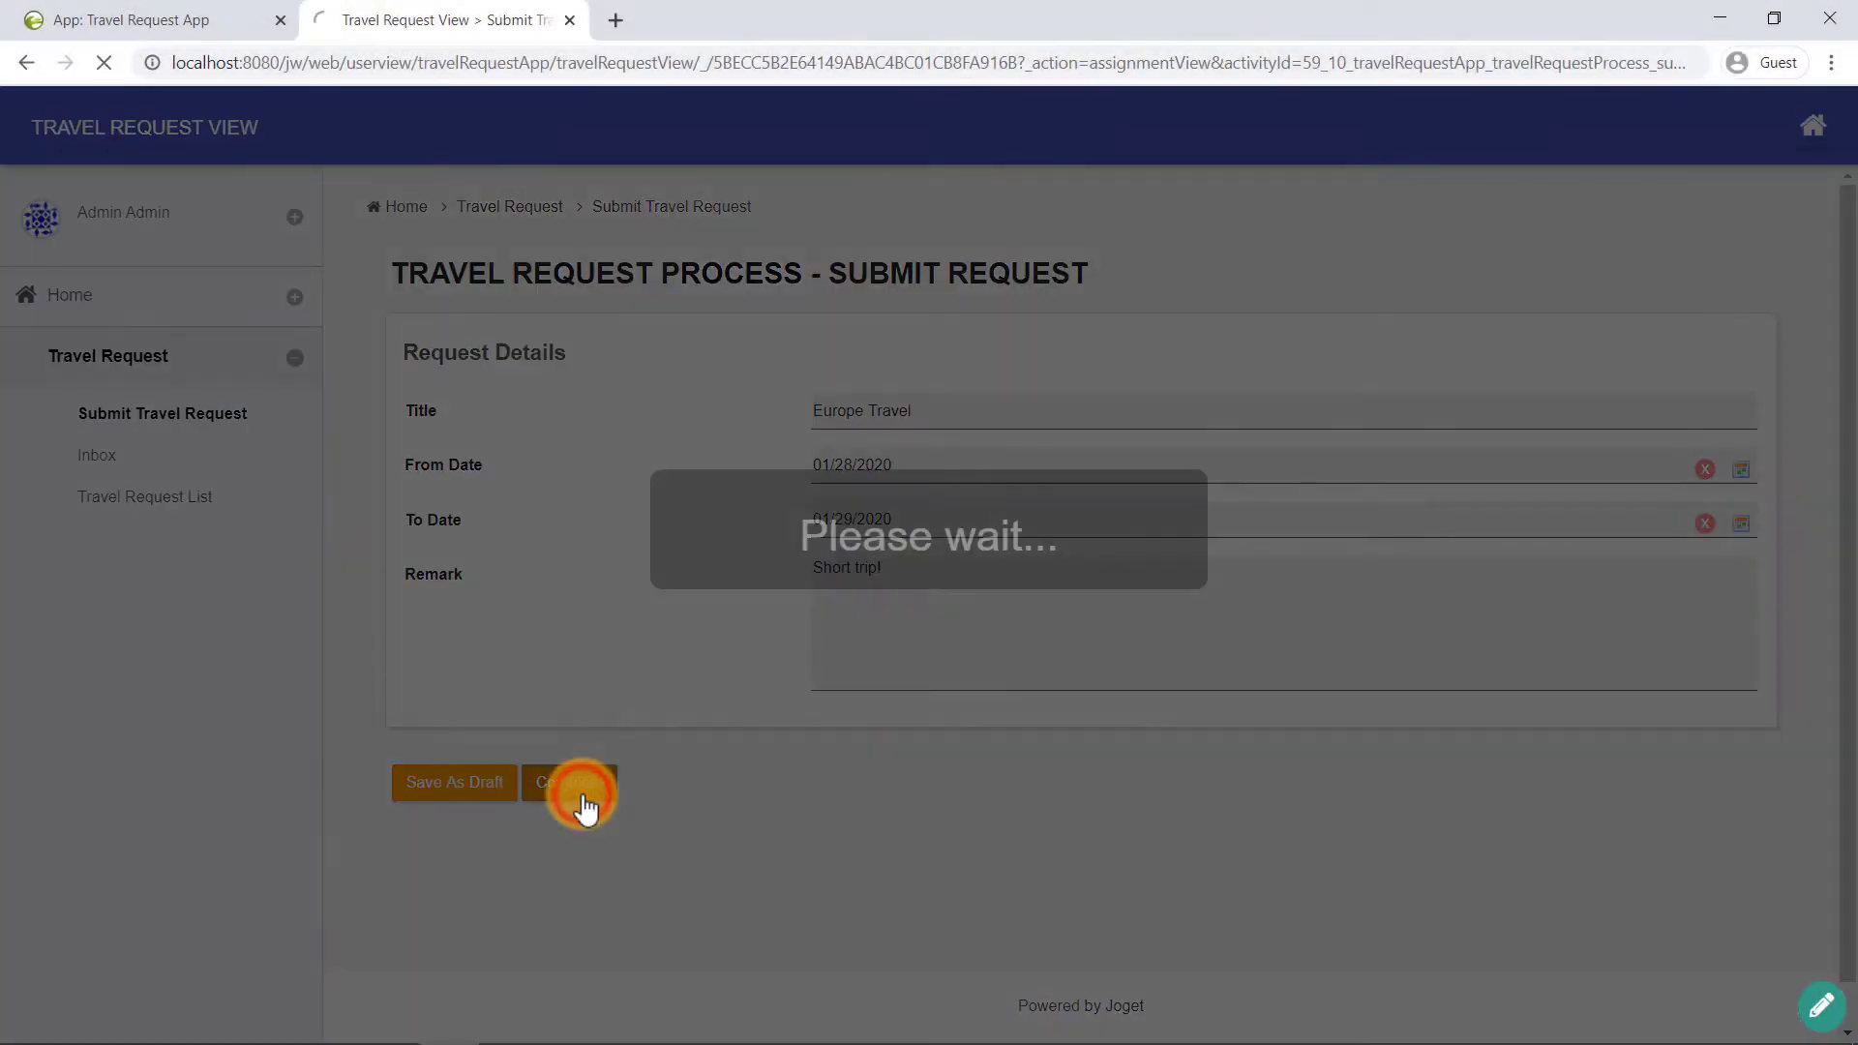
# Complete the Approve Request task from the Inbox with the decision Approved, and open the Travel Request List
pyautogui.click(96, 455)
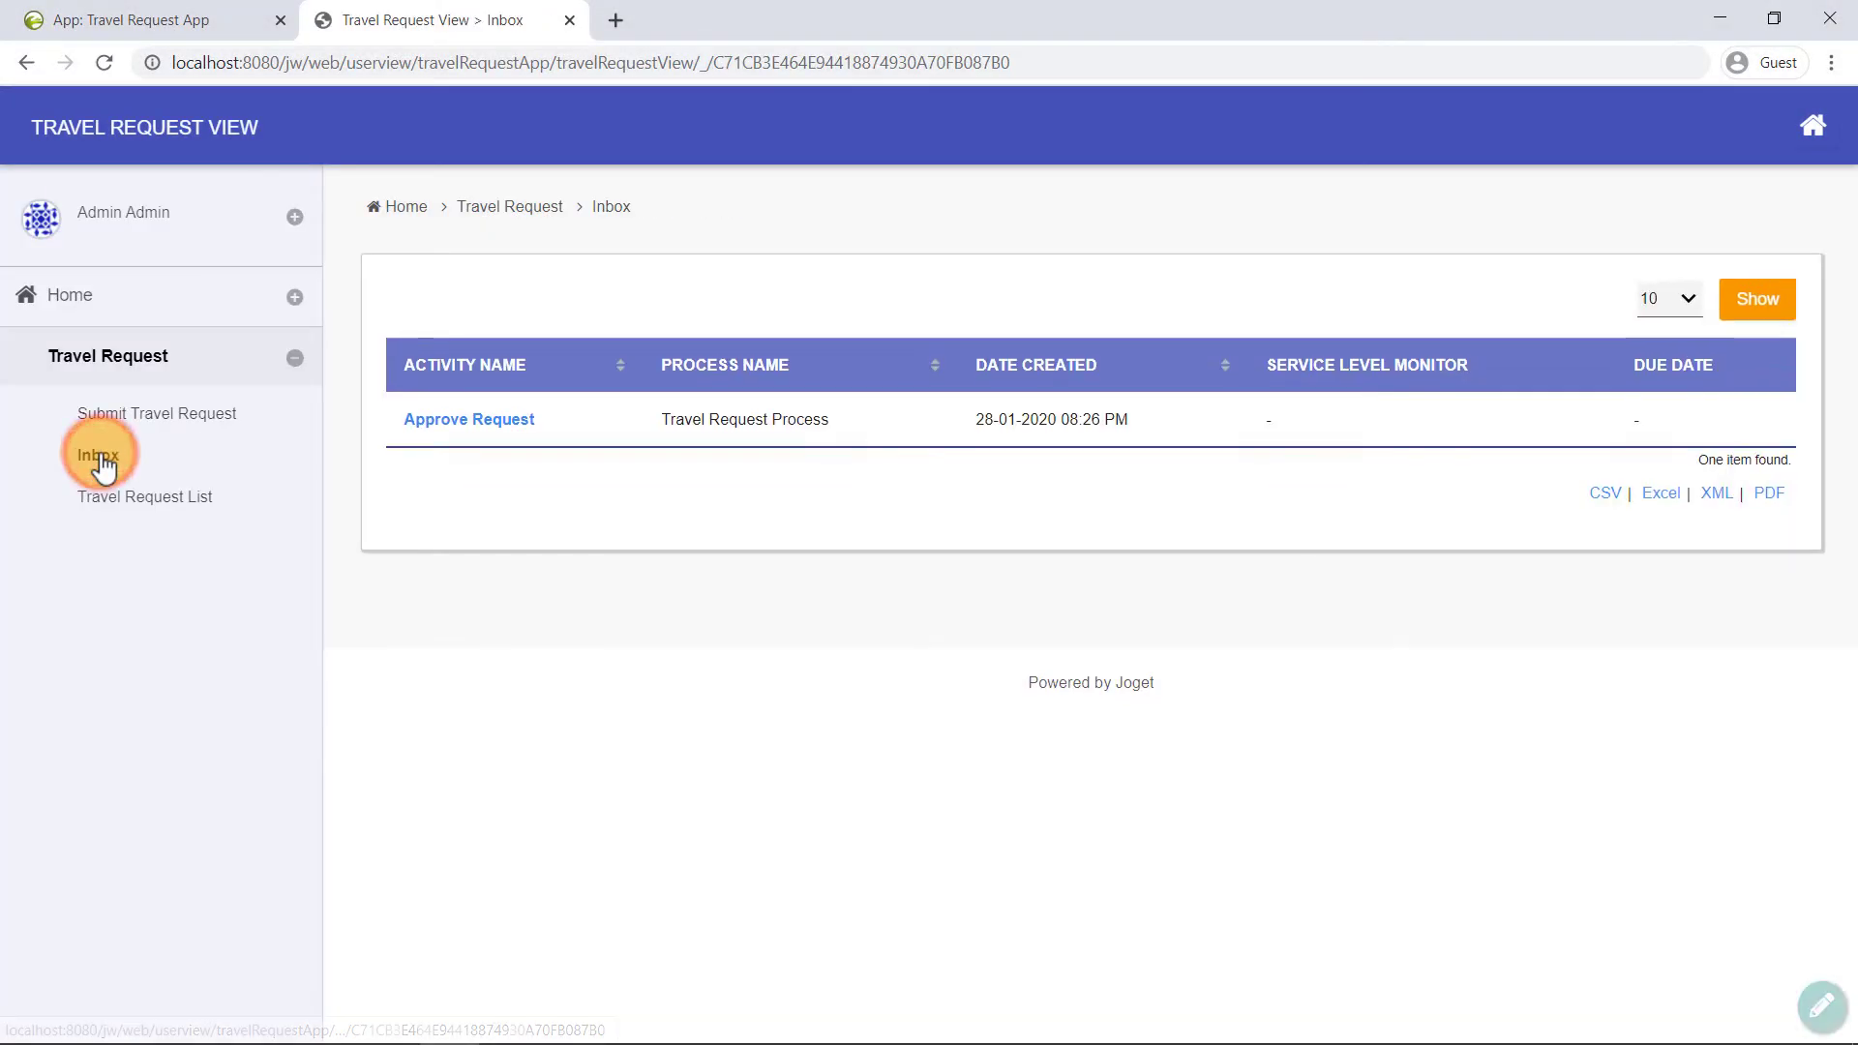
pyautogui.click(481, 418)
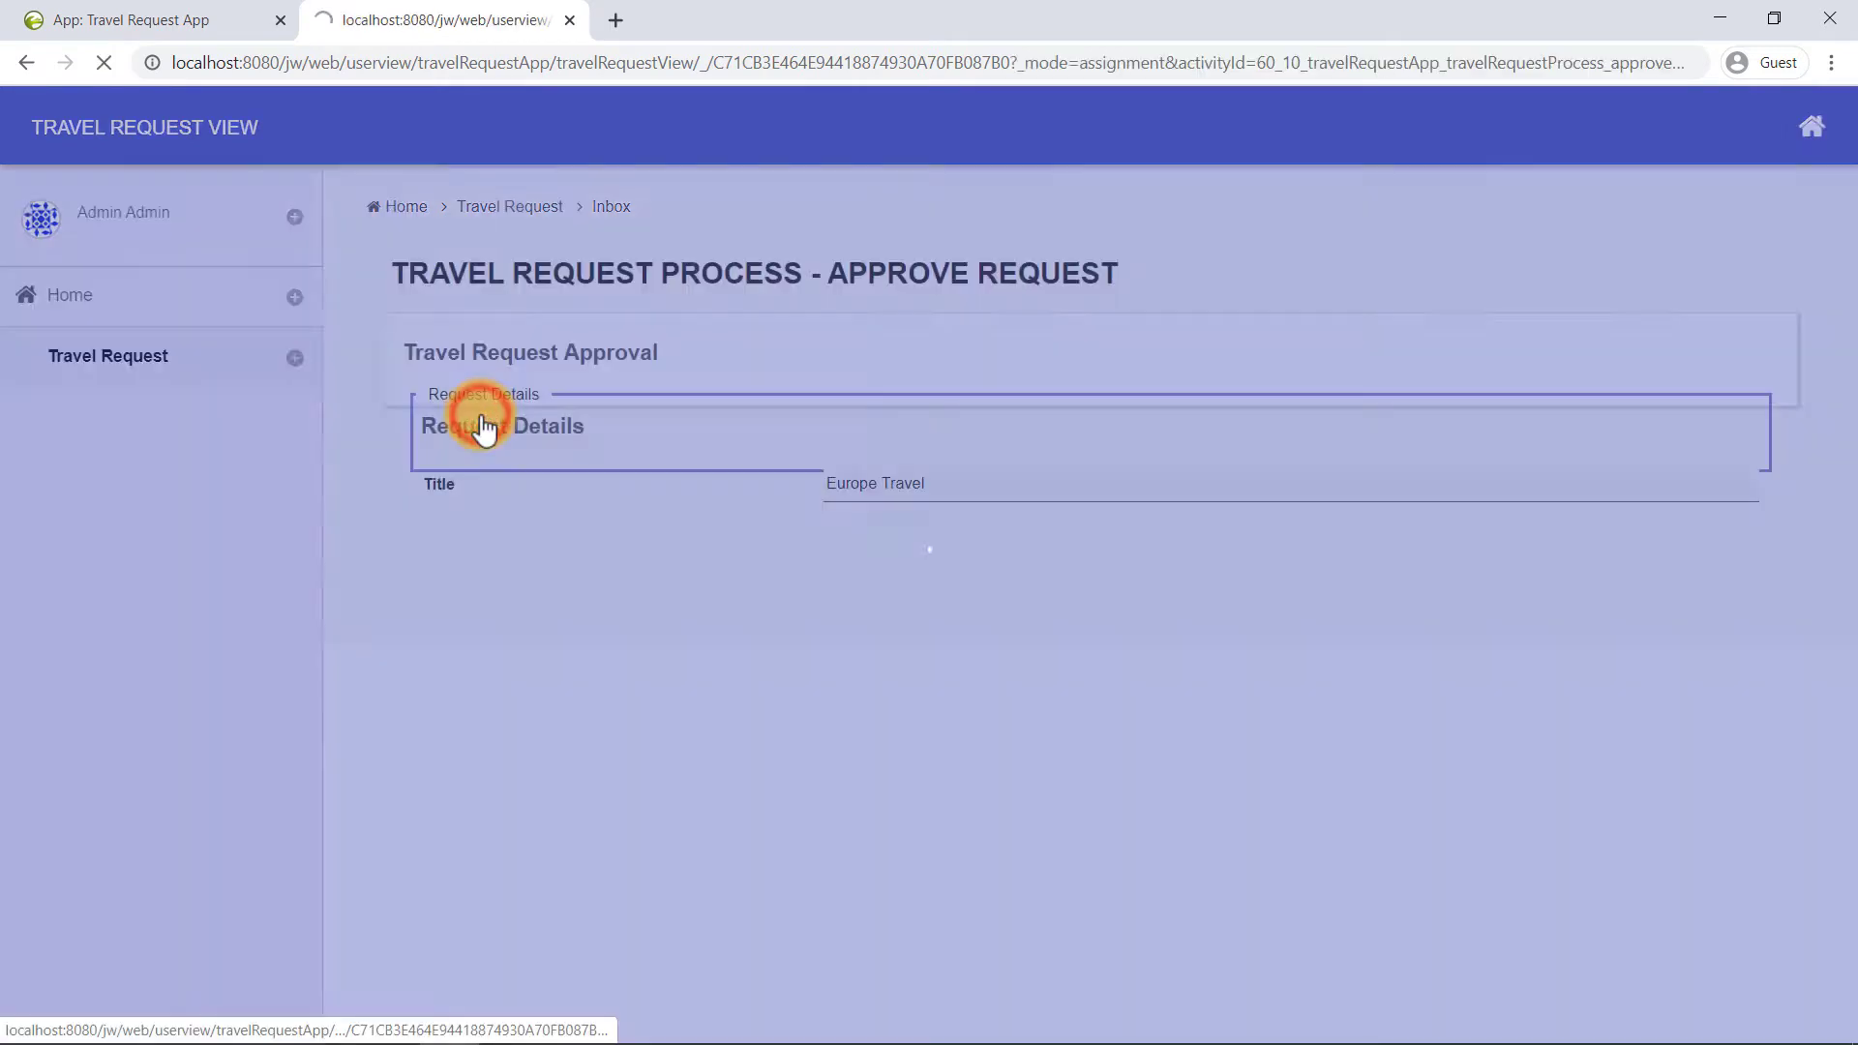
pyautogui.click(823, 846)
pyautogui.scroll(-3, 678, 803)
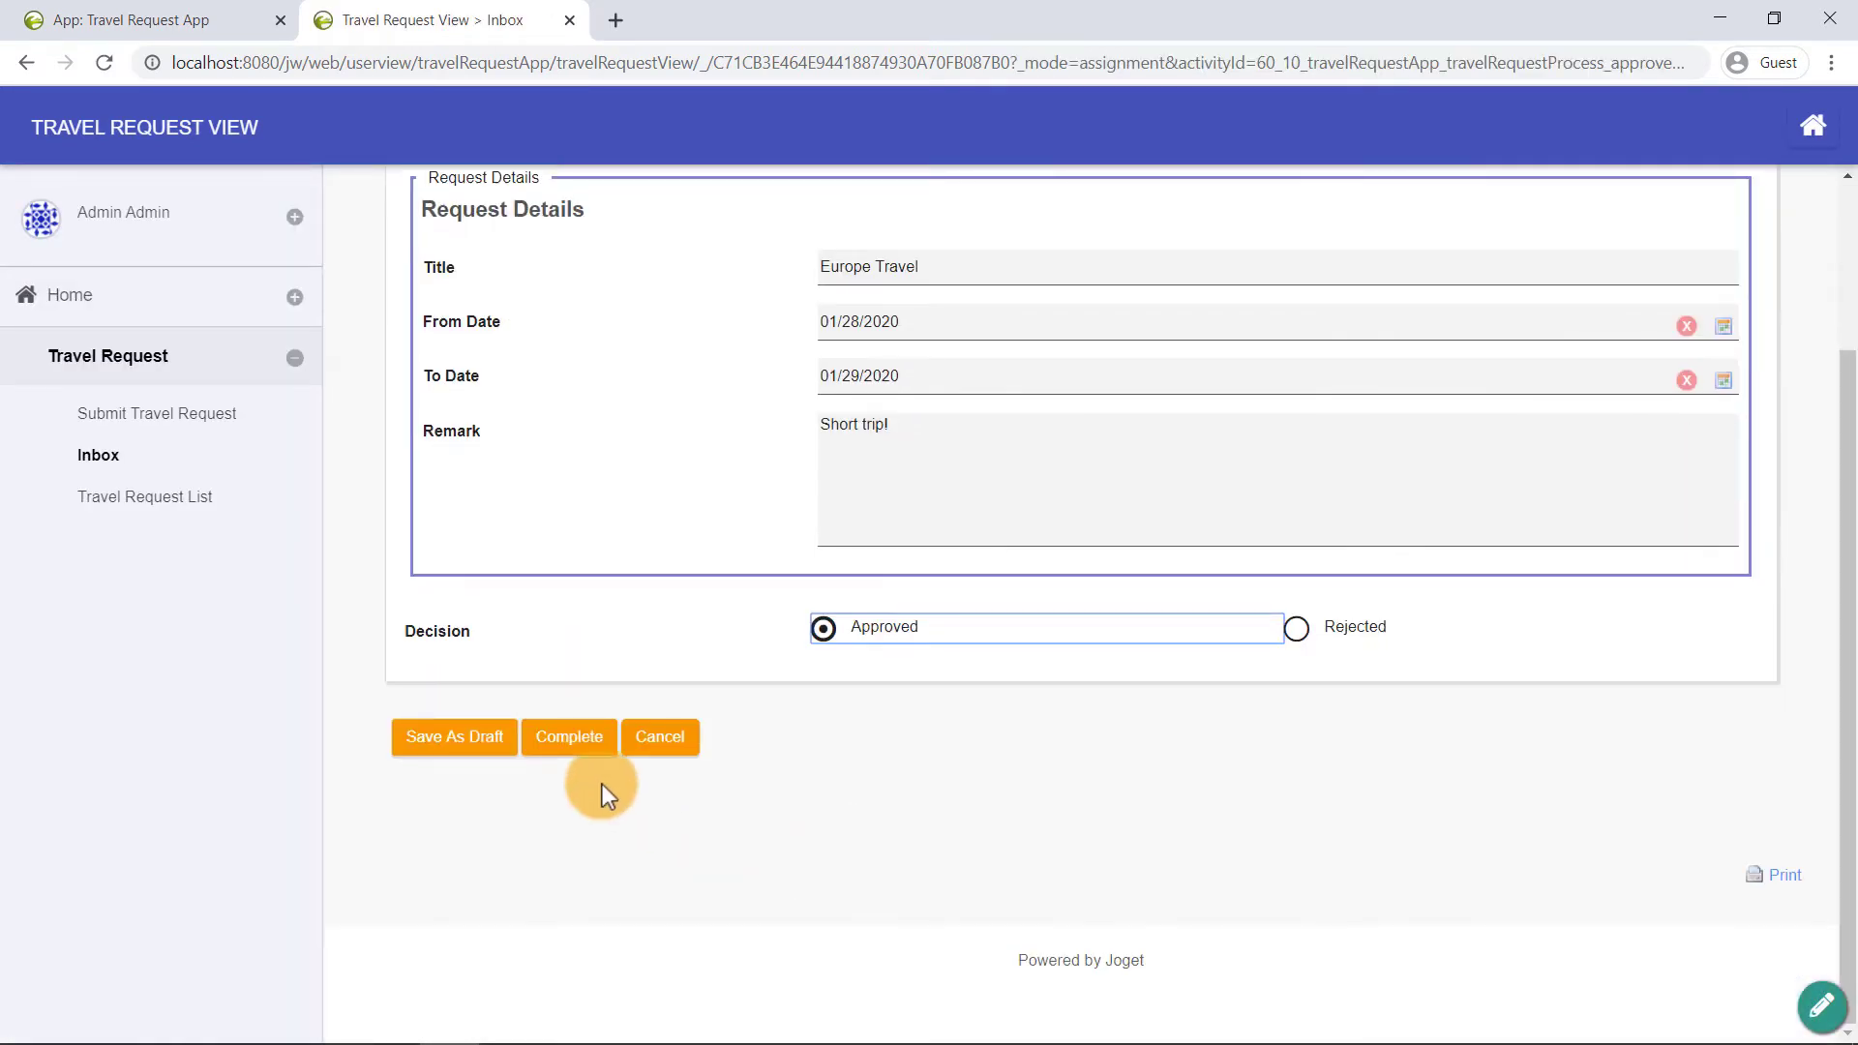
pyautogui.click(571, 740)
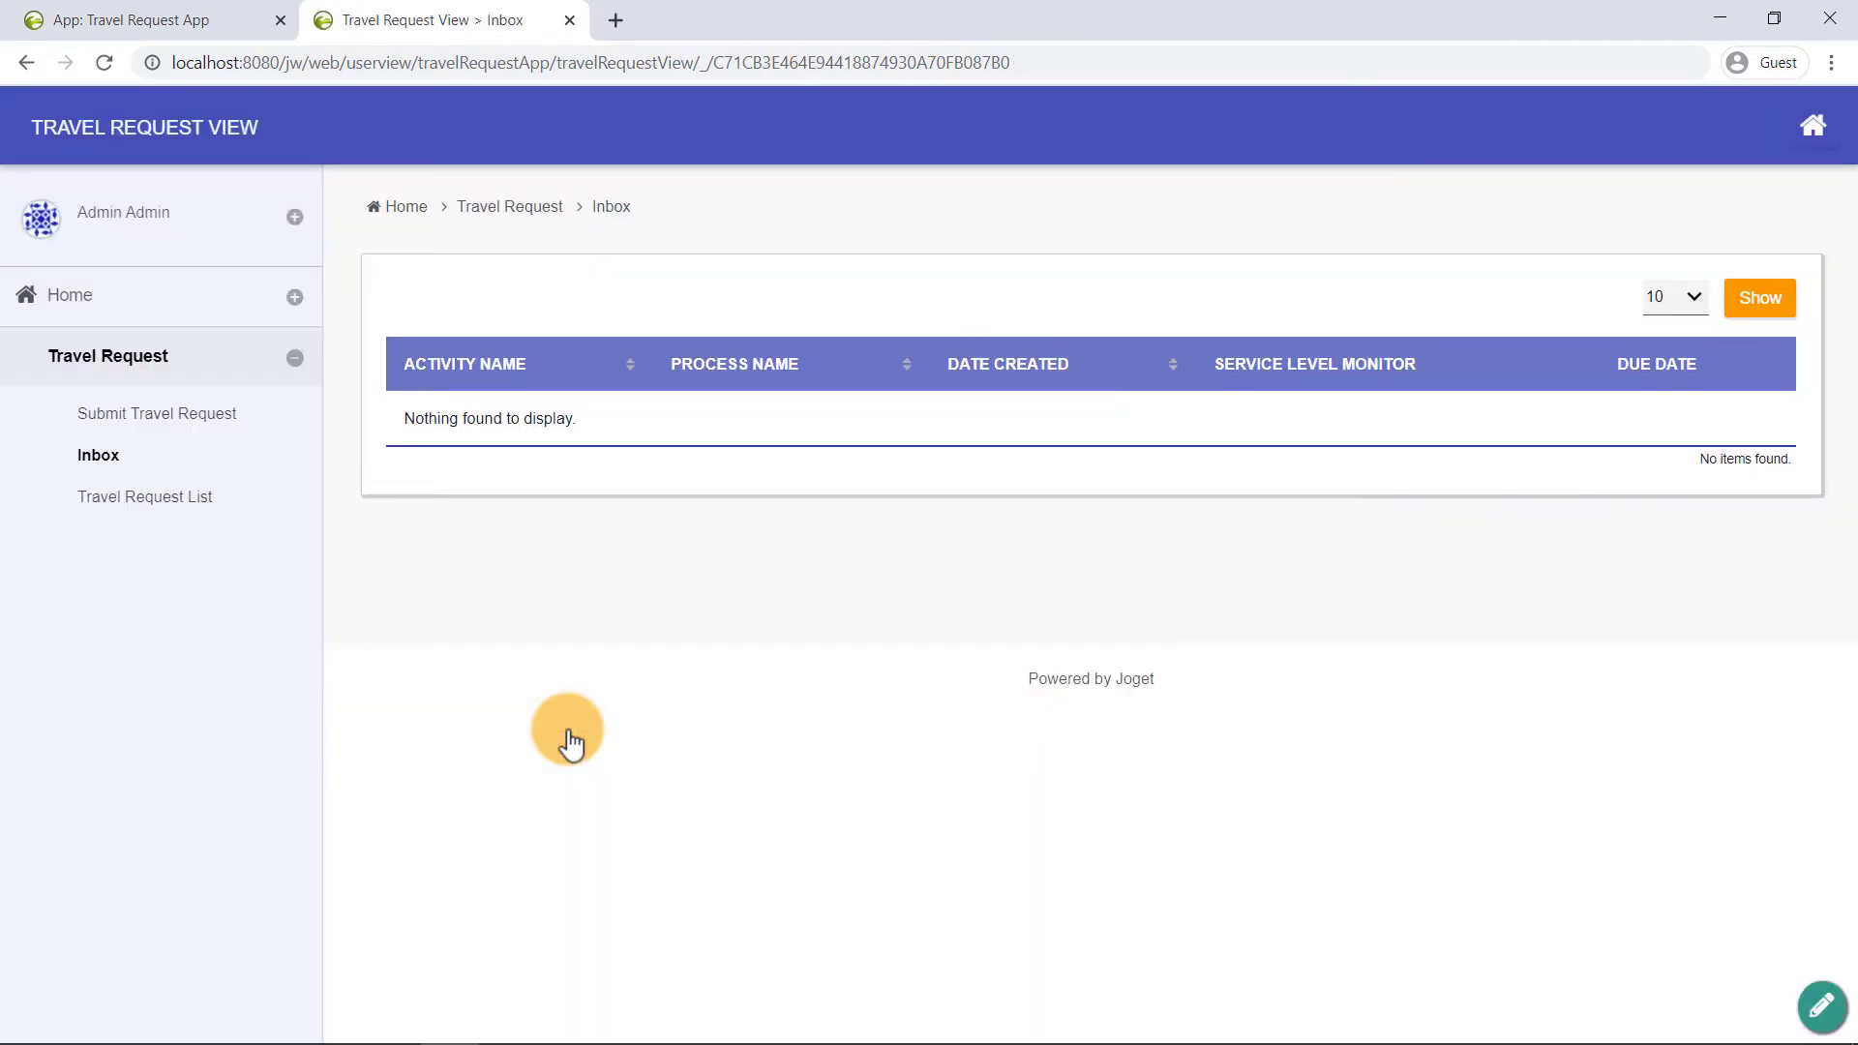
pyautogui.click(109, 484)
pyautogui.click(104, 511)
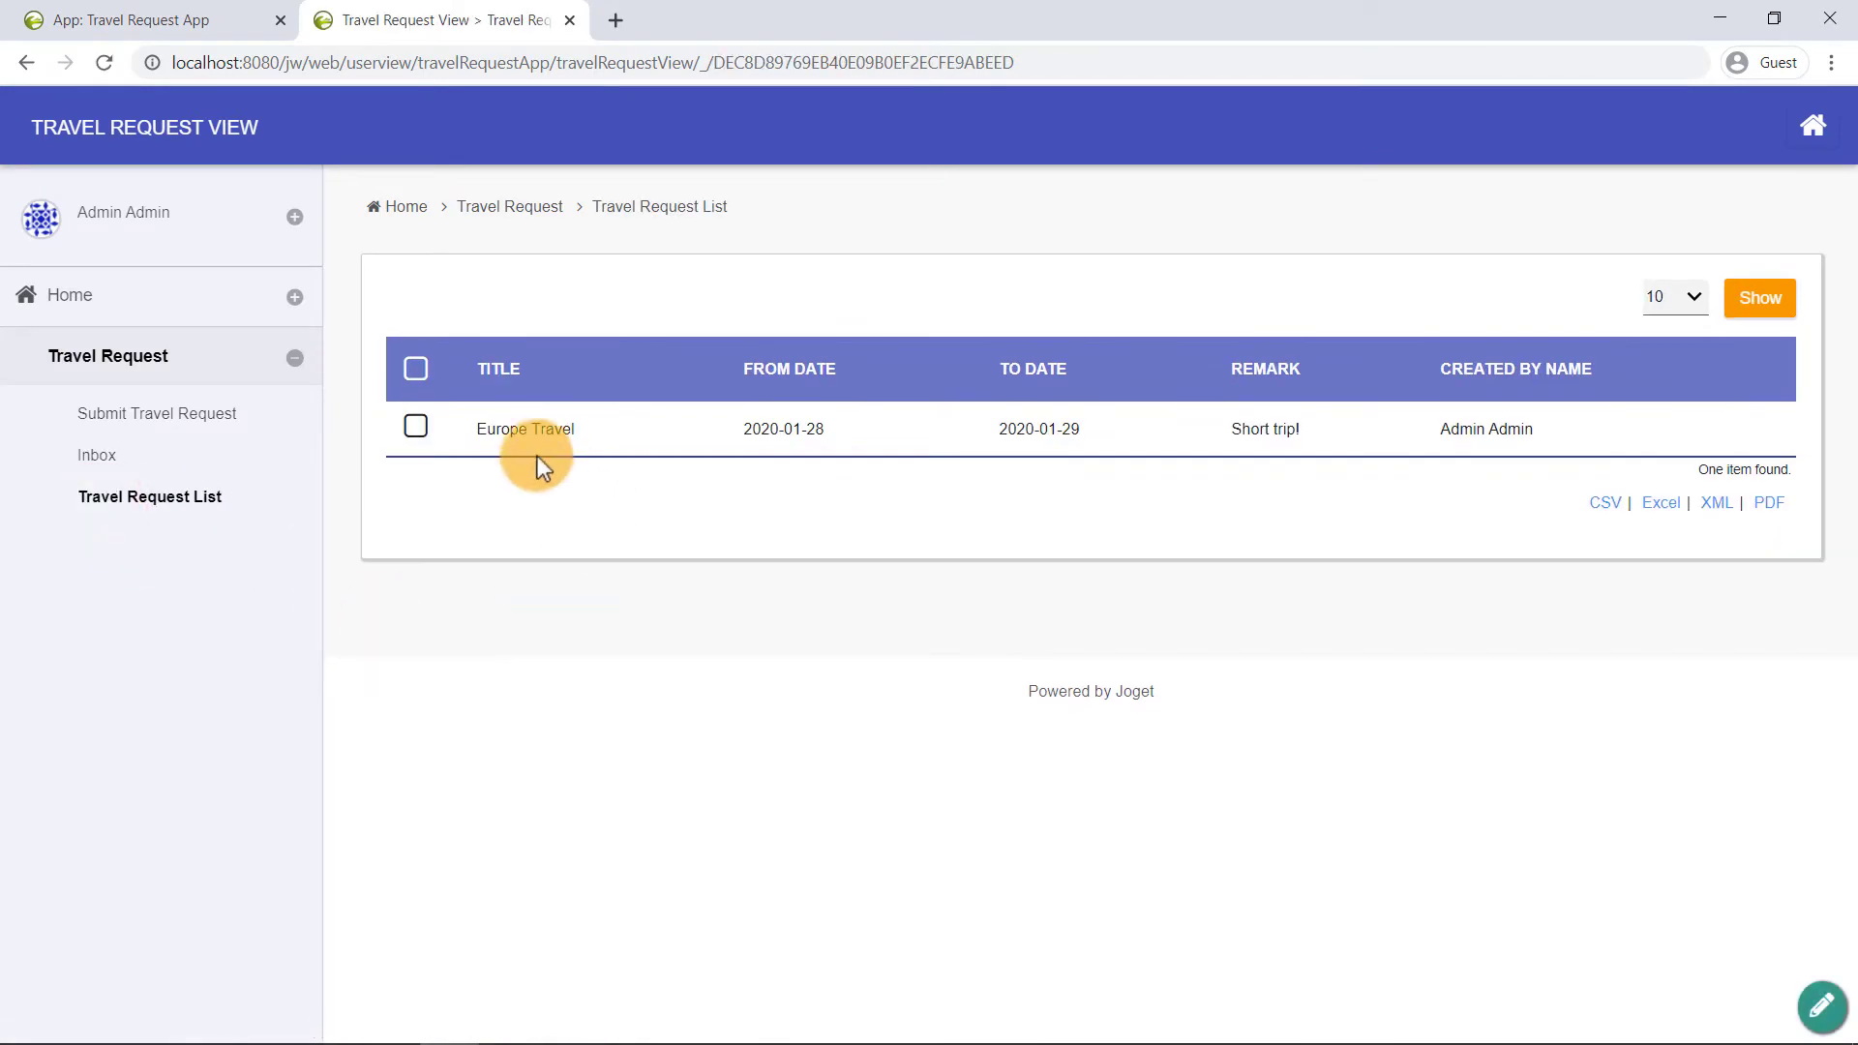